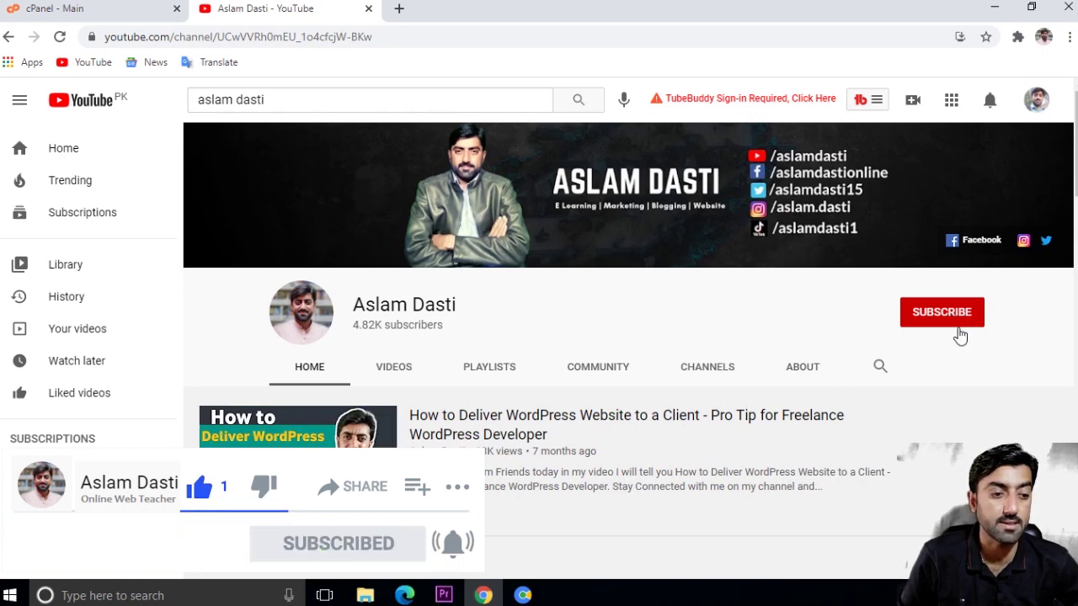
Step: Subscribe to the open YouTube channel and turn on all notifications for it
{"action": "left_click", "coordinate": [946, 314]}
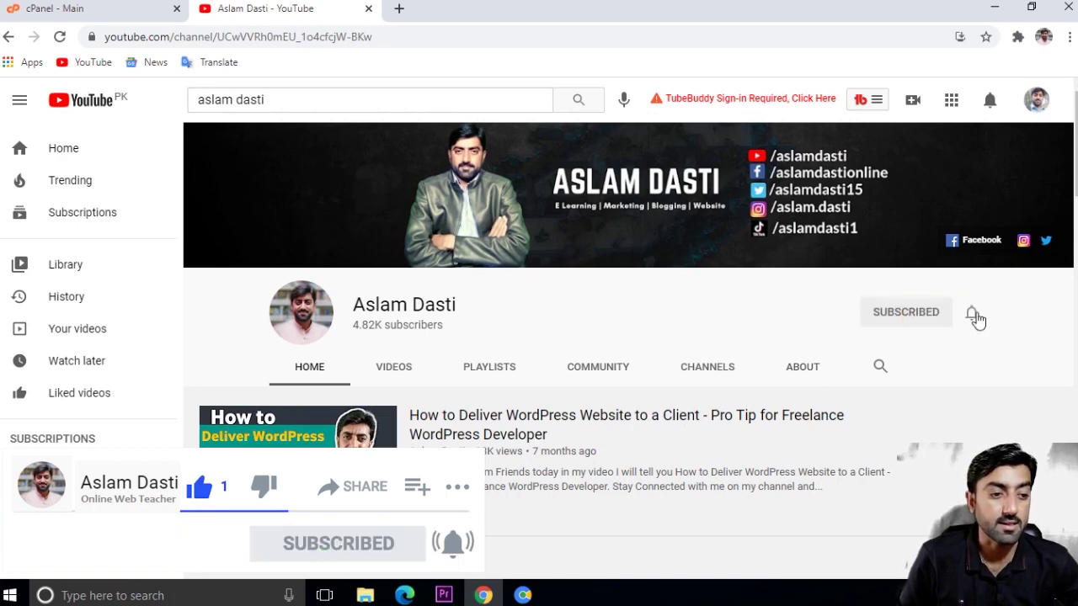
{"action": "left_click", "coordinate": [973, 317]}
{"action": "left_click", "coordinate": [914, 359]}
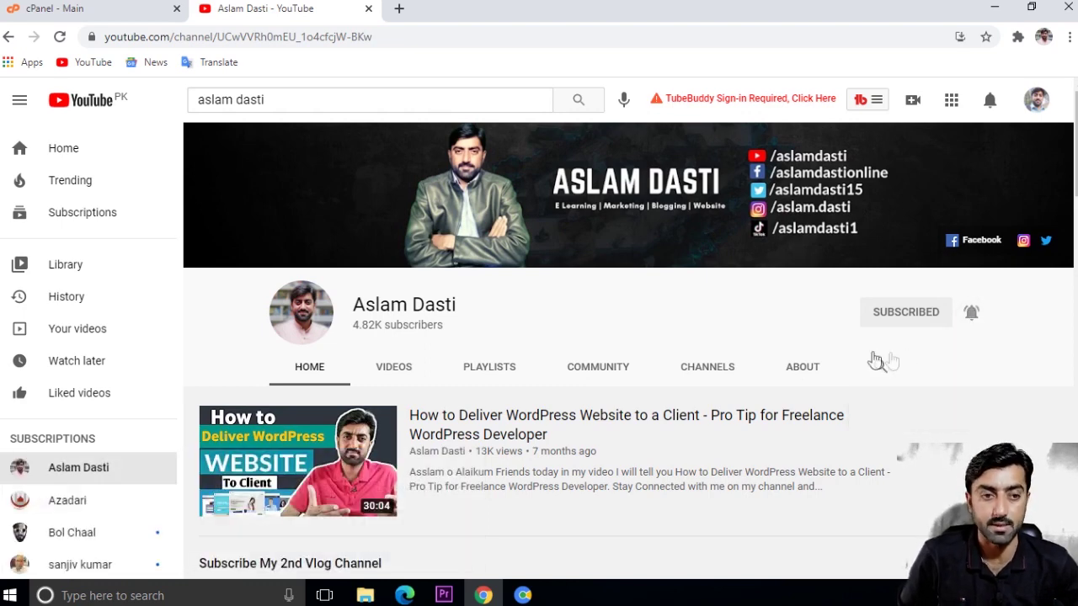
Step: Search the web for godaddy in a new browser tab and open the GoDaddy website from the results
{"action": "key", "text": "ctrl+Tab"}
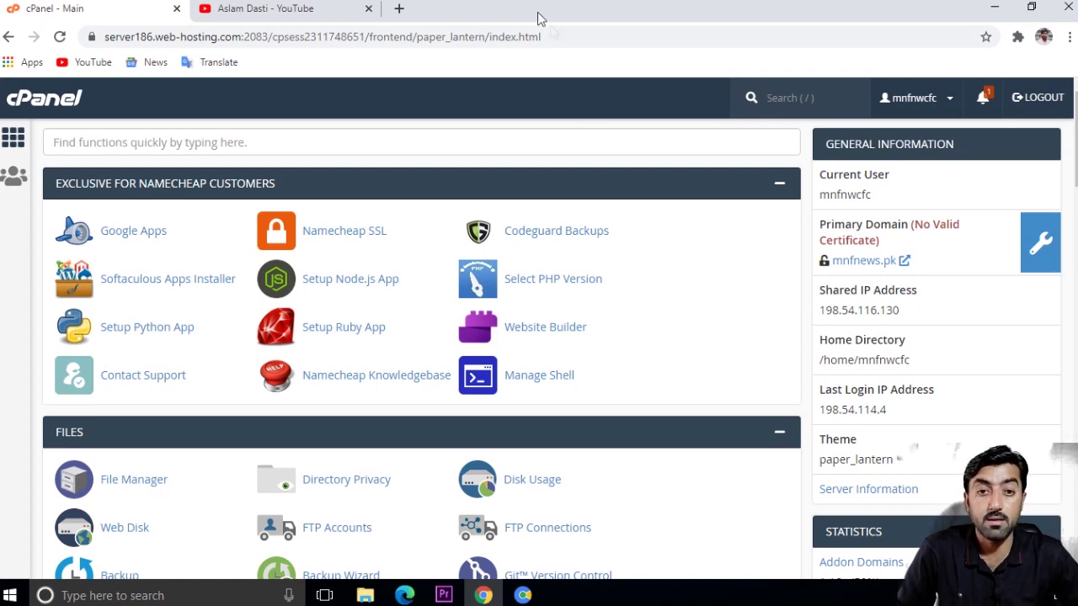
{"action": "left_click", "coordinate": [400, 10]}
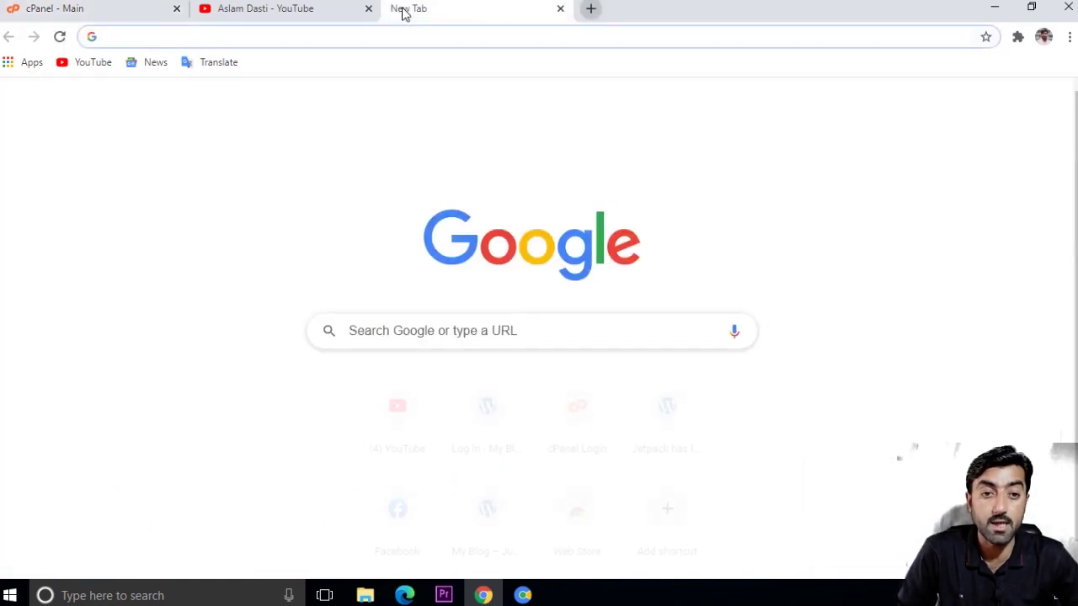
{"action": "type", "text": "godaddy"}
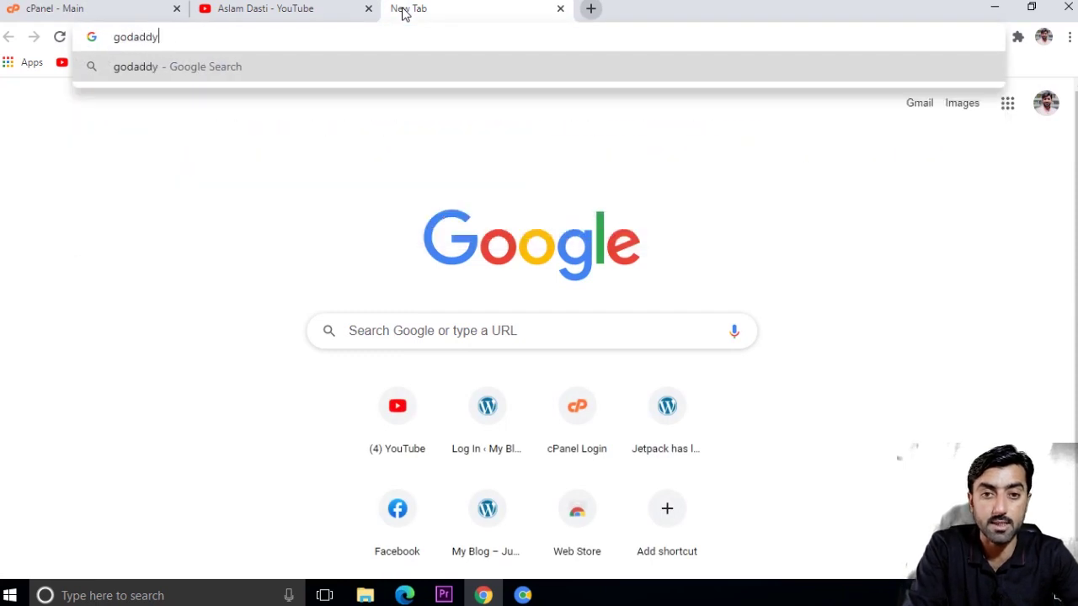
{"action": "key", "text": "Return"}
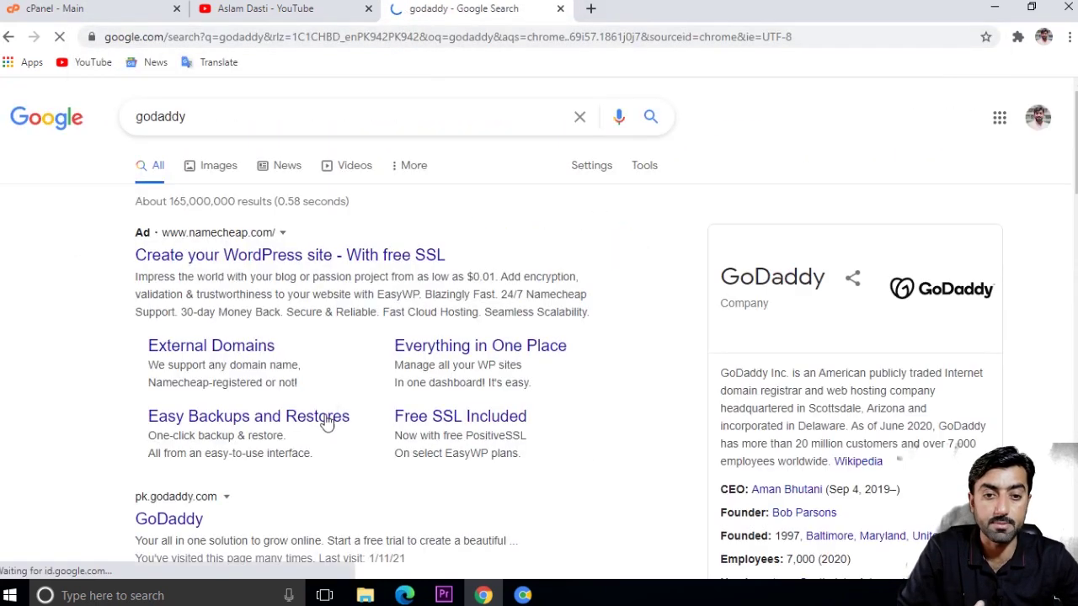
{"action": "left_click", "coordinate": [169, 526]}
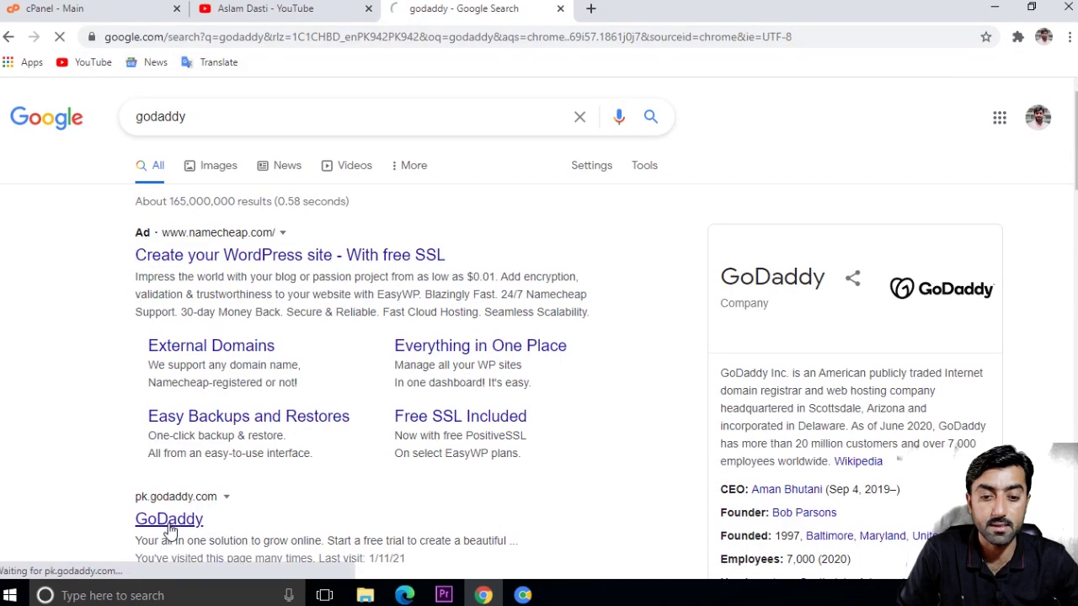
{"action": "left_click", "coordinate": [139, 13]}
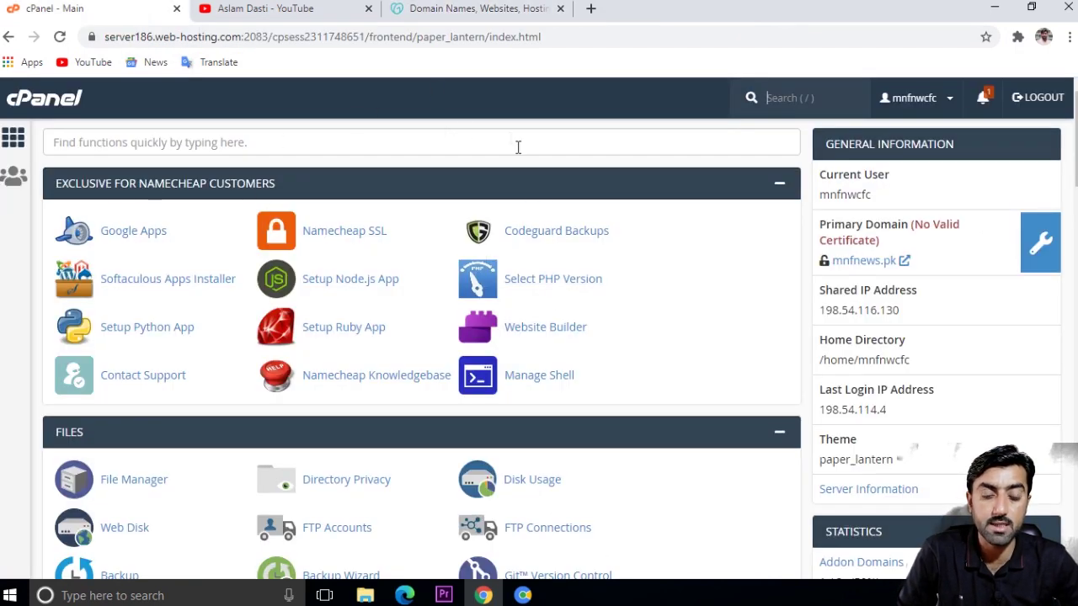
{"action": "left_click", "coordinate": [486, 11]}
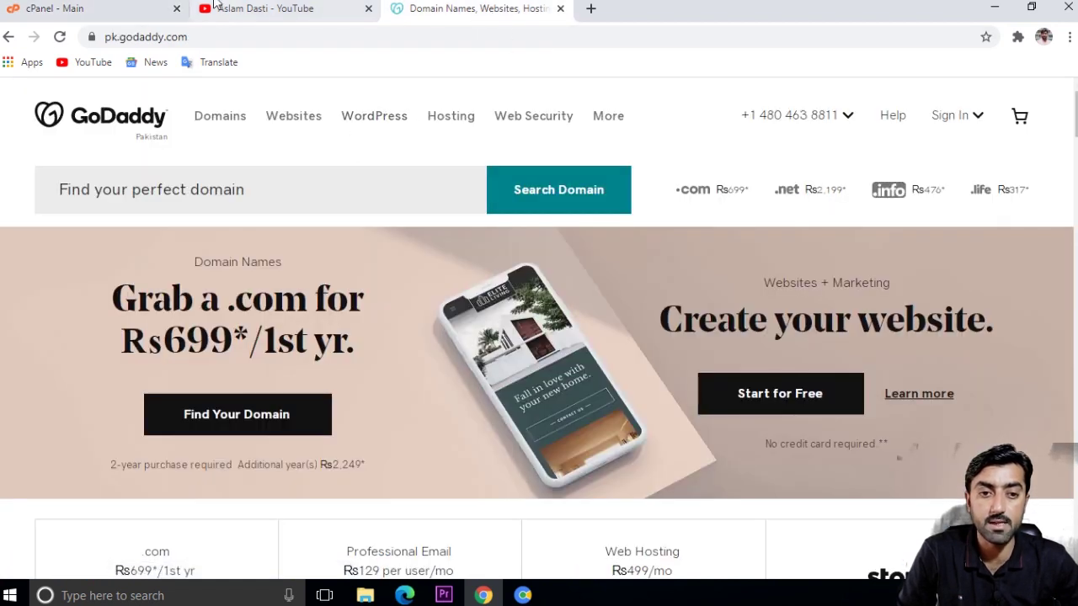
{"action": "left_click", "coordinate": [126, 9]}
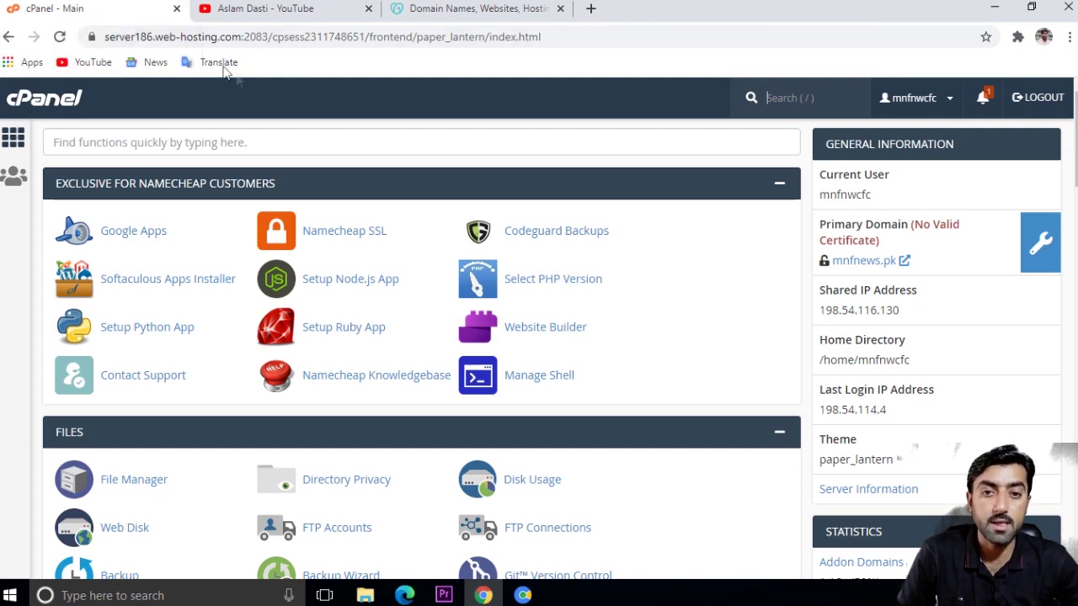
{"action": "left_click", "coordinate": [426, 15]}
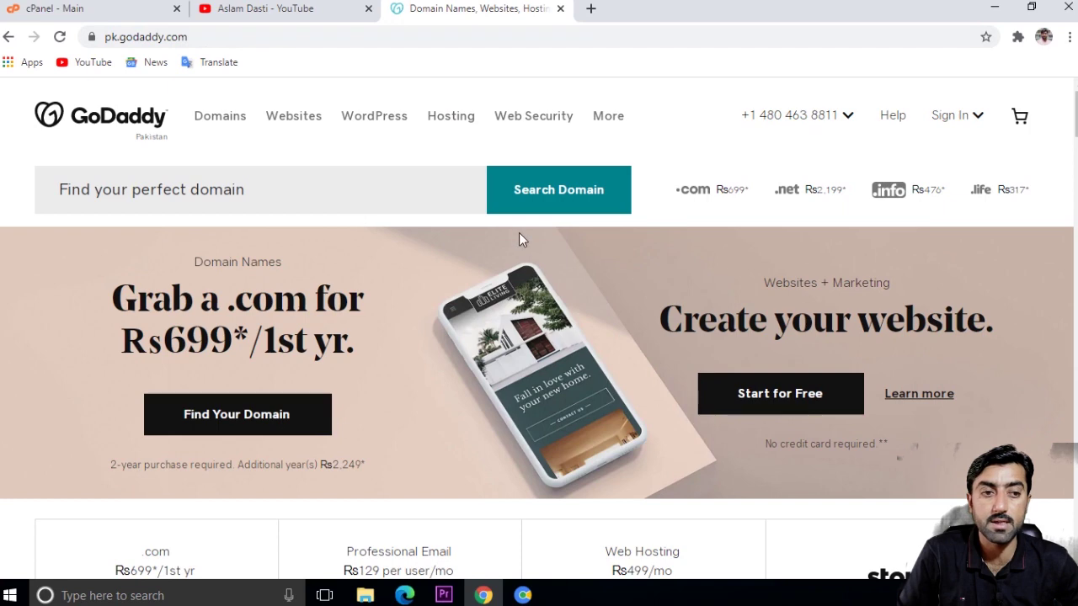
{"action": "left_click", "coordinate": [114, 8]}
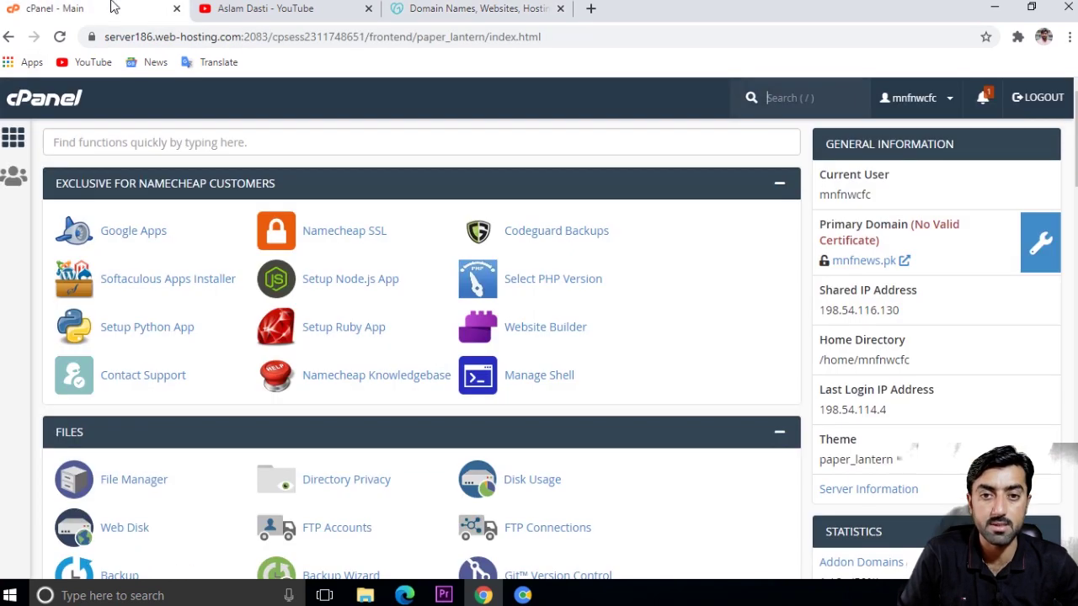
{"action": "left_click", "coordinate": [498, 8]}
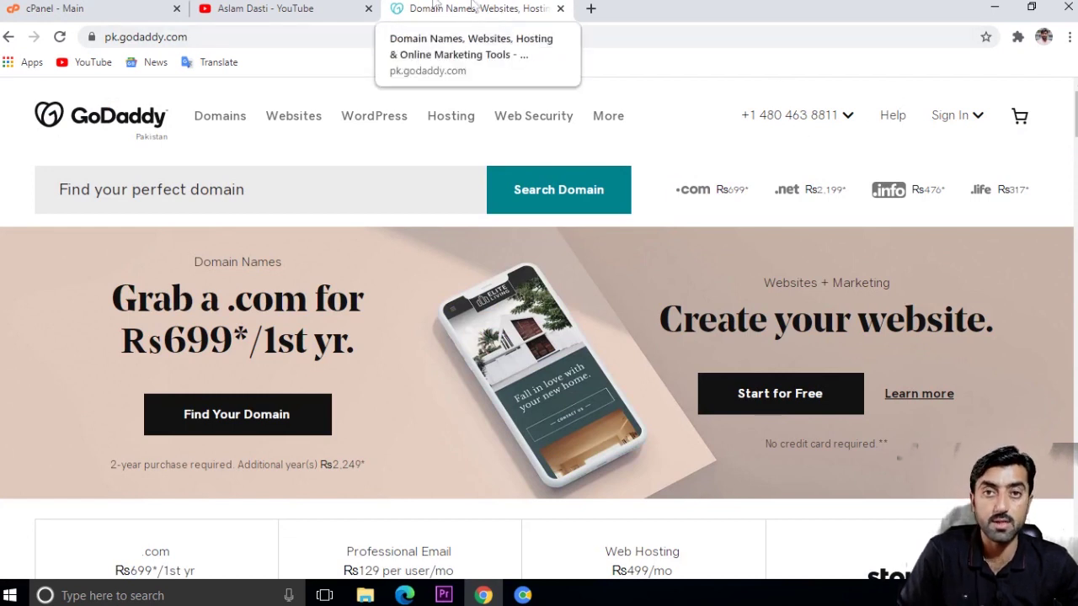
Step: Return to the cPanel home page and open the Addon Domains page from the account statistics
{"action": "left_click", "coordinate": [131, 8]}
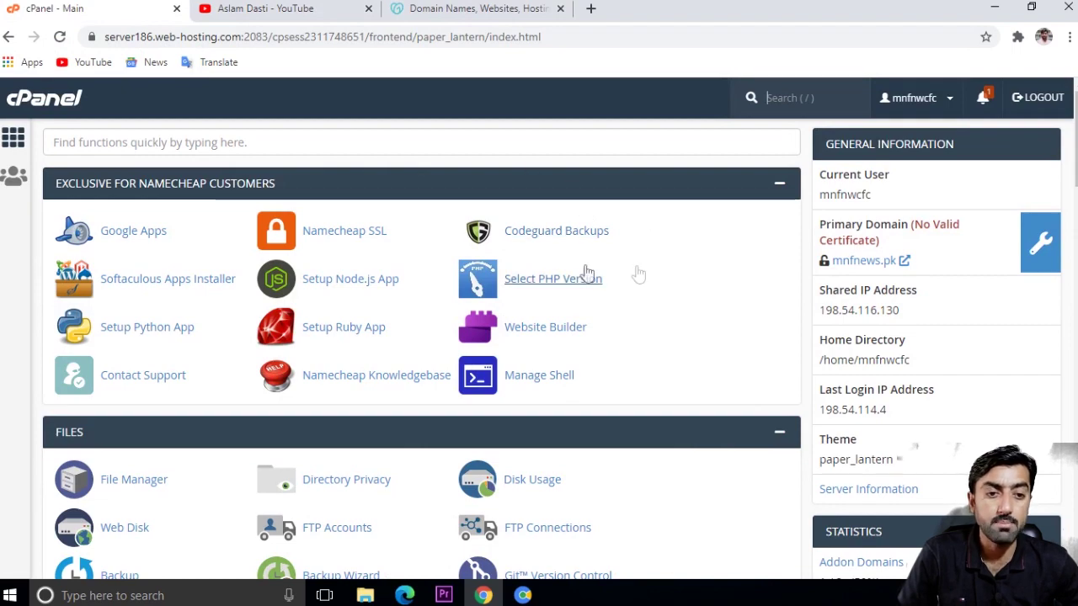
{"action": "scroll", "coordinate": [952, 378], "scroll_direction": "down", "scroll_amount": 4}
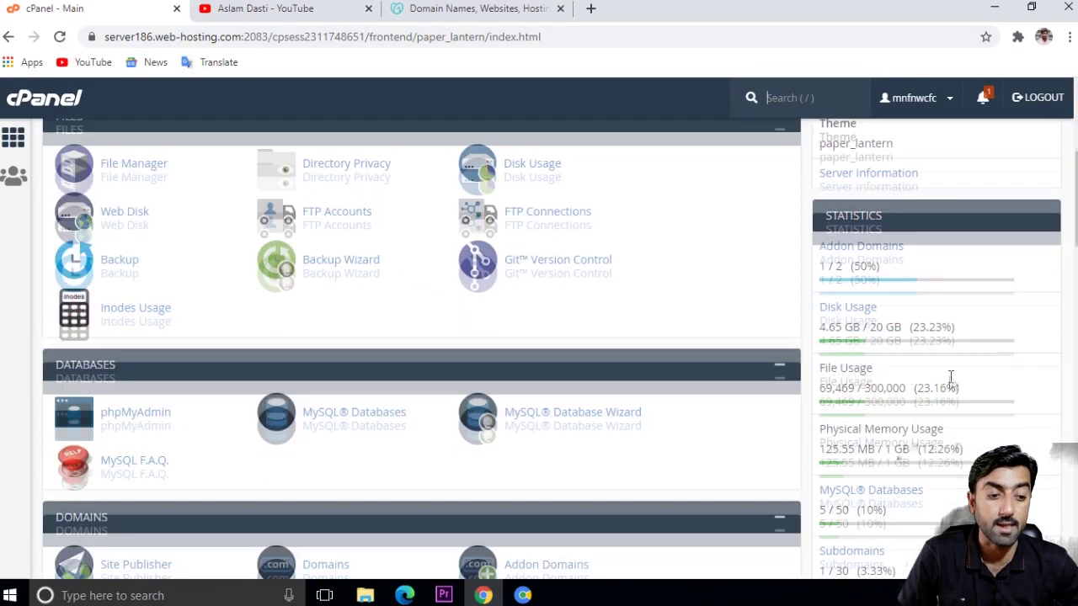
{"action": "left_click", "coordinate": [872, 253]}
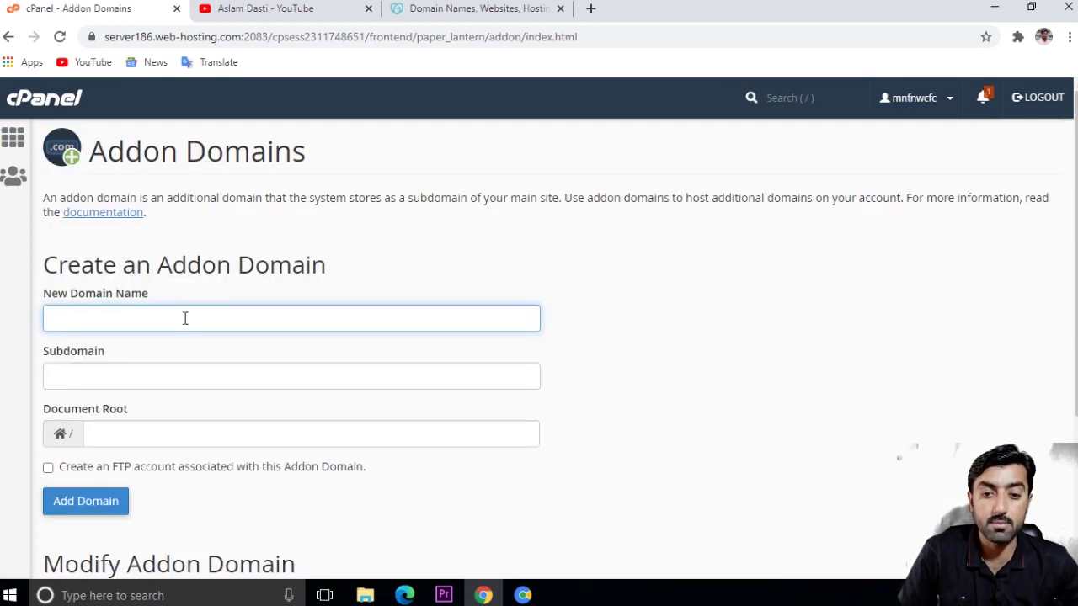
Step: Create the addon domain onlinewebteacher.com with the automatically filled subdomain and document root
{"action": "type", "text": "online"}
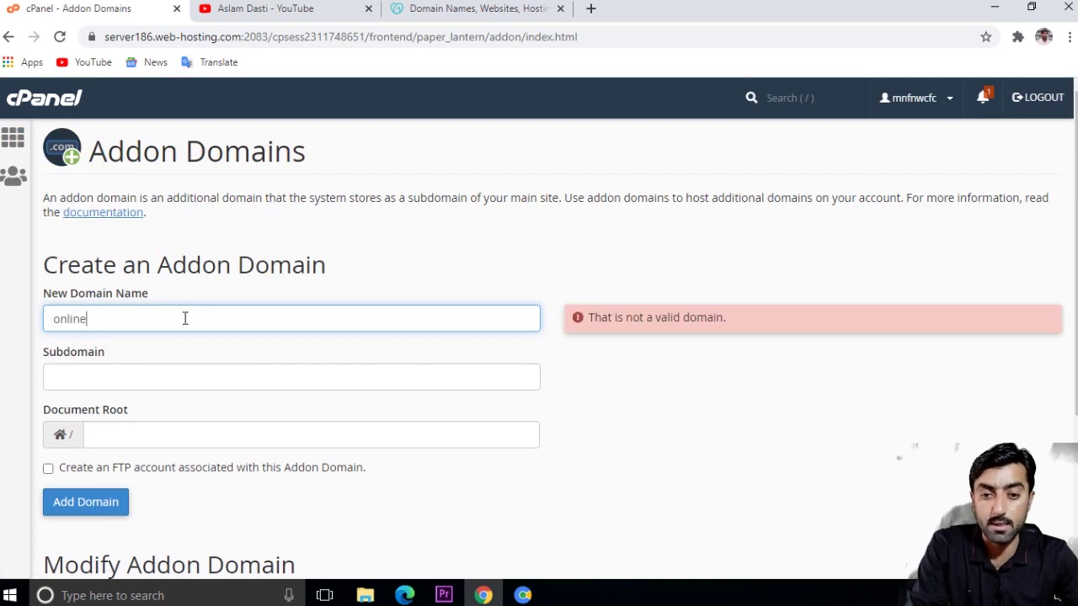
{"action": "type", "text": "webteac"}
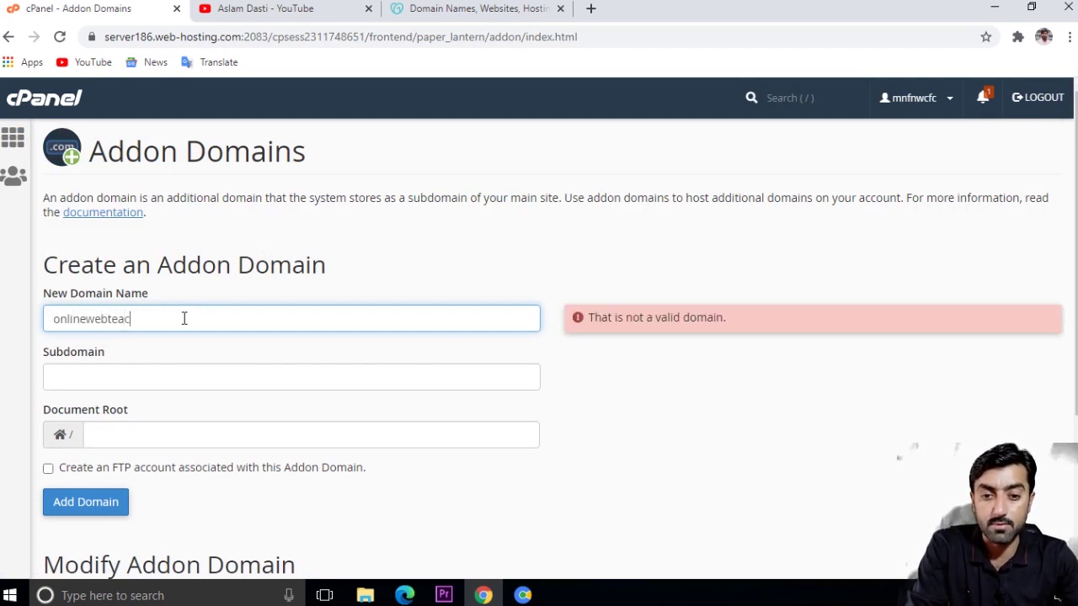
{"action": "type", "text": "her.com"}
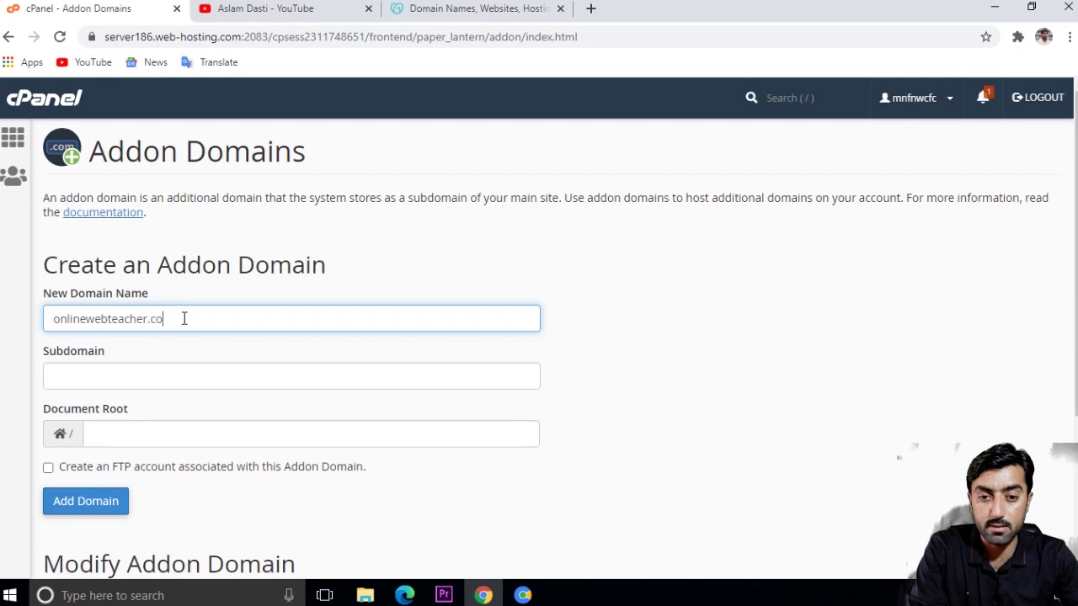
{"action": "left_click", "coordinate": [150, 368]}
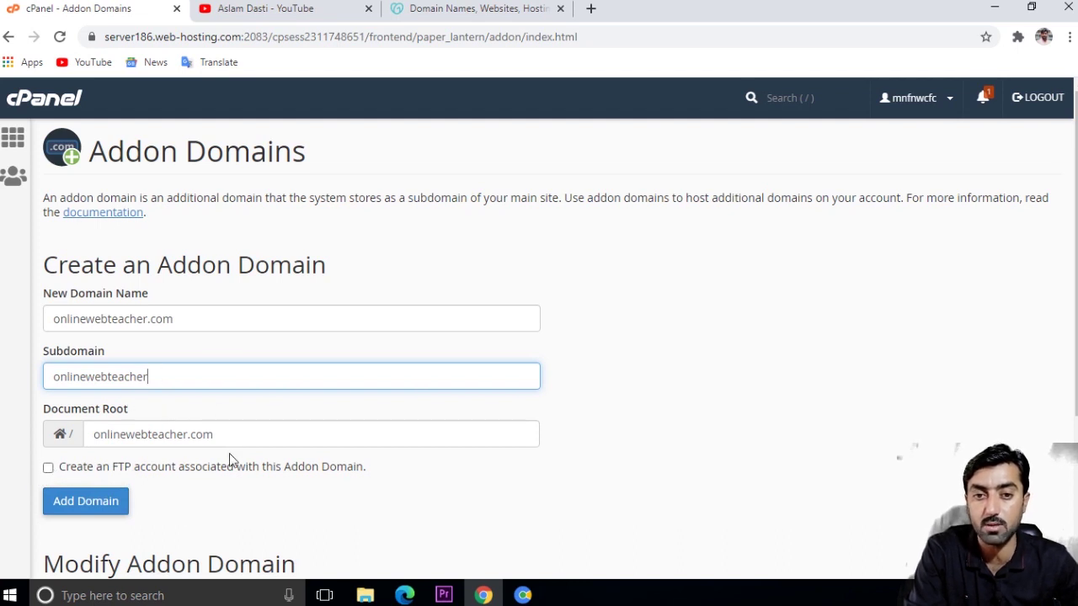
{"action": "scroll", "coordinate": [229, 458], "scroll_direction": "down", "scroll_amount": 2}
{"action": "scroll", "coordinate": [229, 459], "scroll_direction": "up", "scroll_amount": 2}
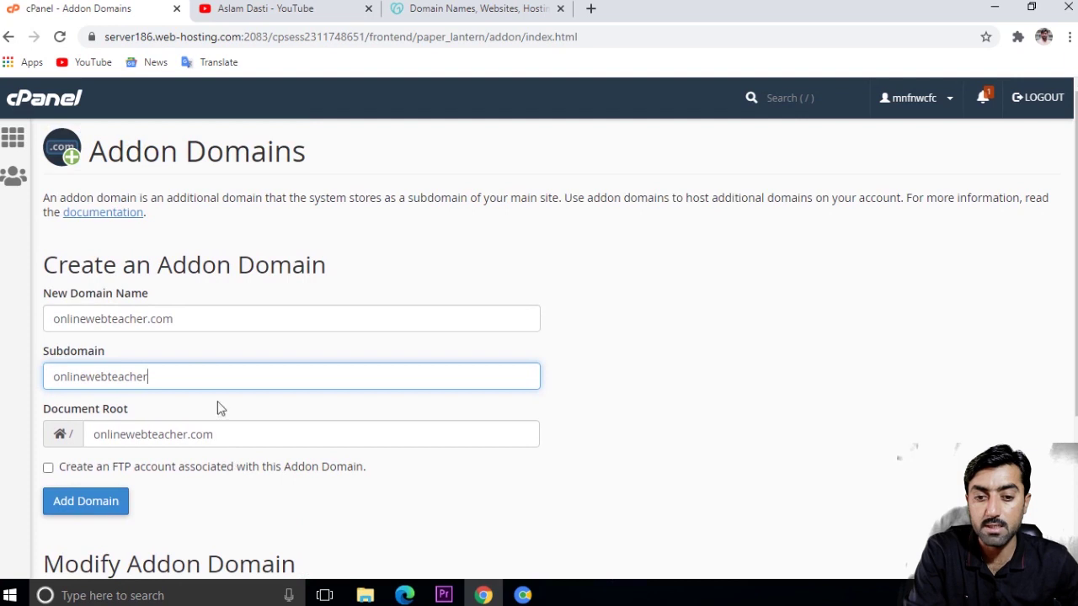
{"action": "left_click", "coordinate": [87, 505]}
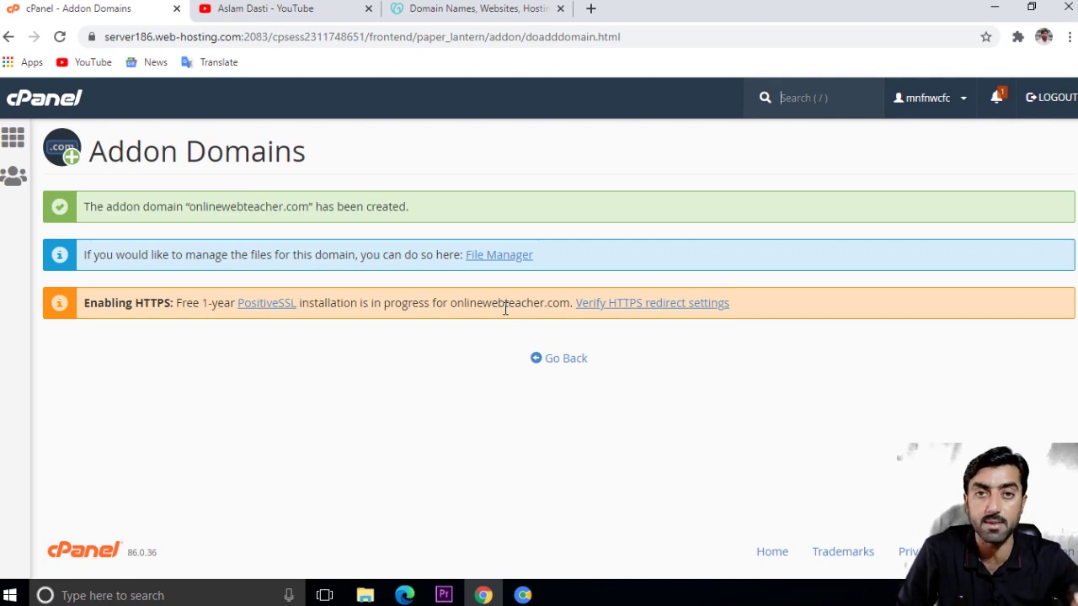
Step: Open the HTTPS redirect settings for the new addon domain and look through the Namecheap SSL page
{"action": "left_click", "coordinate": [638, 310]}
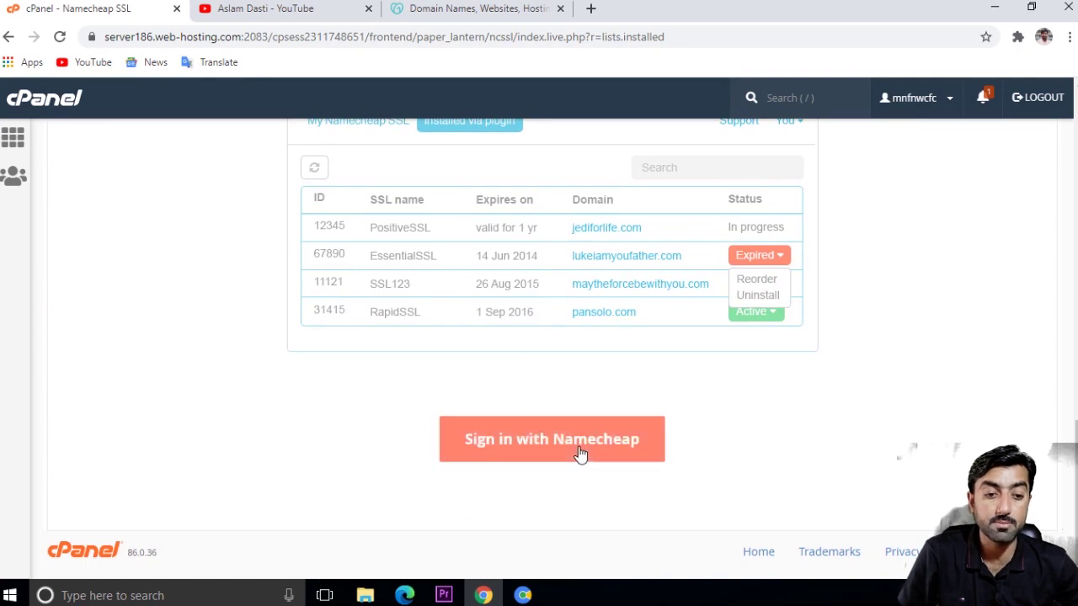
{"action": "scroll", "coordinate": [593, 452], "scroll_direction": "up", "scroll_amount": 1}
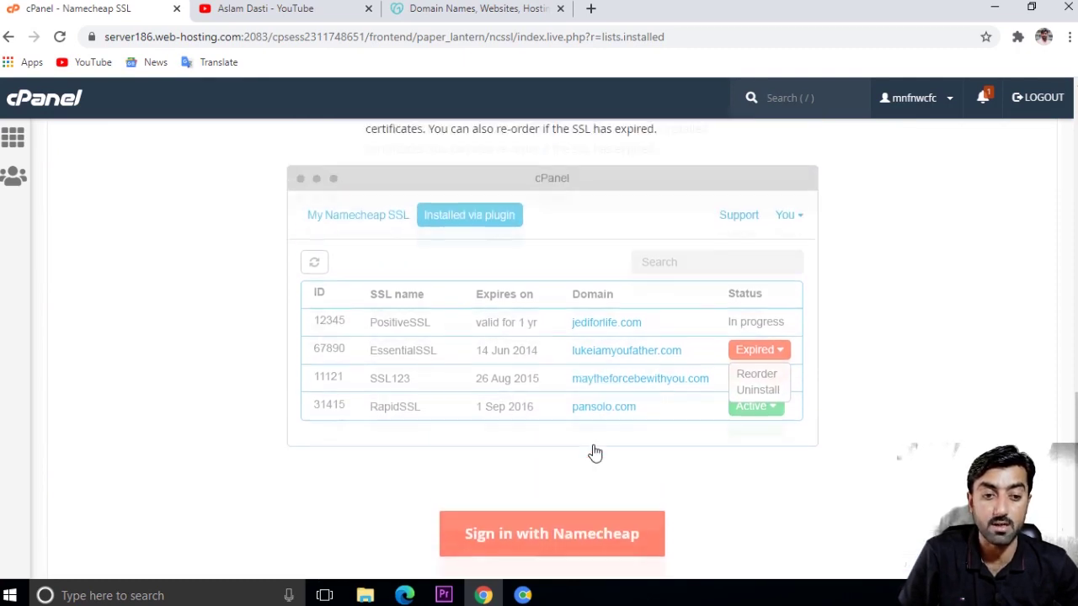
{"action": "scroll", "coordinate": [594, 453], "scroll_direction": "up", "scroll_amount": 10}
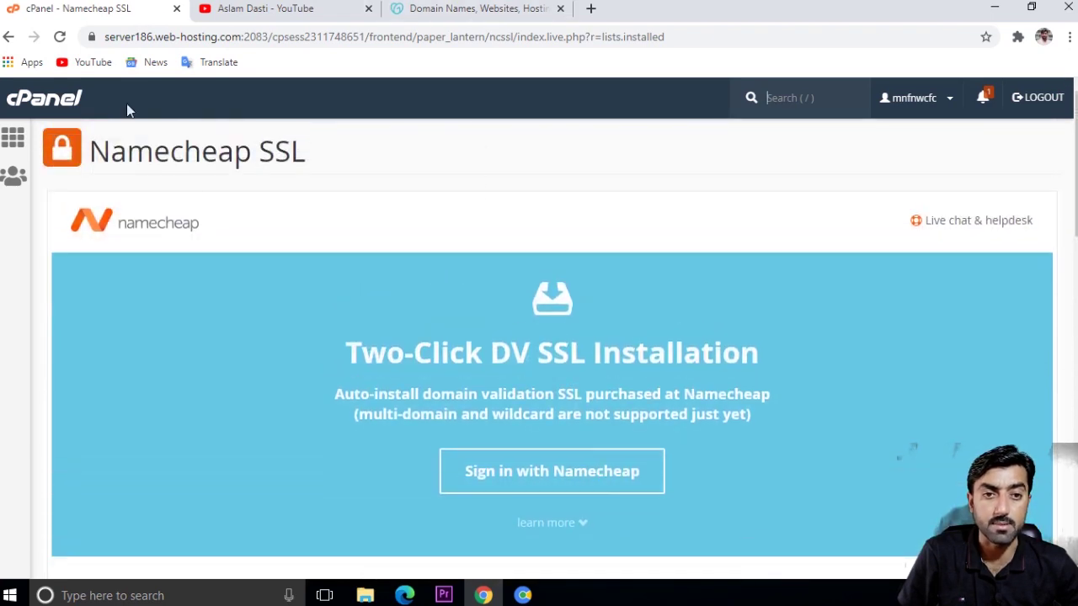
Step: Go back to the cPanel home page, open the Softaculous Apps Installer and start a WordPress installation
{"action": "left_click", "coordinate": [49, 101]}
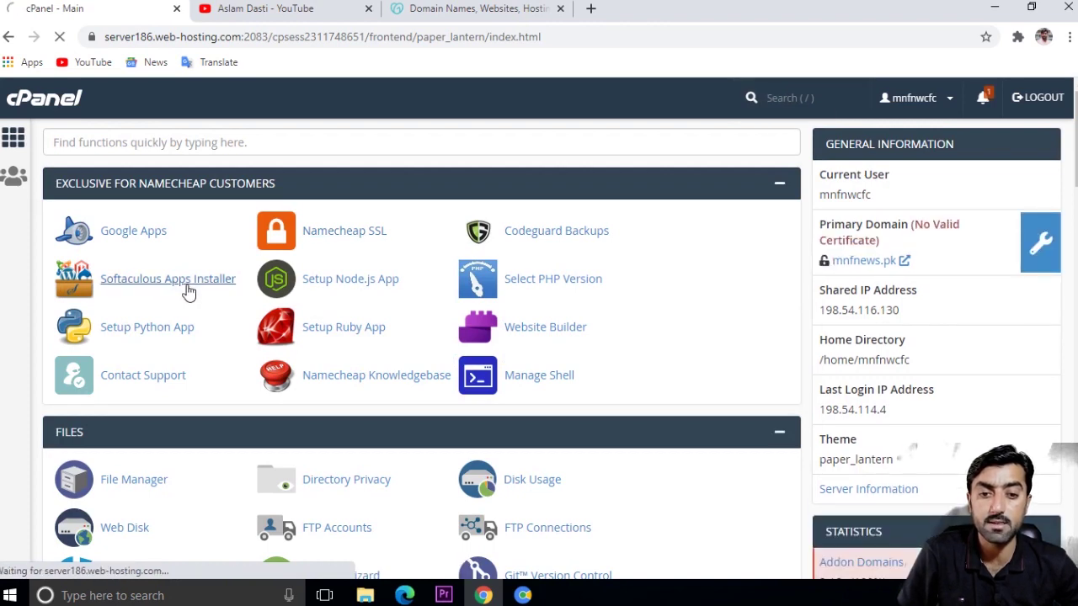
{"action": "left_click", "coordinate": [186, 291]}
{"action": "scroll", "coordinate": [286, 312], "scroll_direction": "down", "scroll_amount": 1}
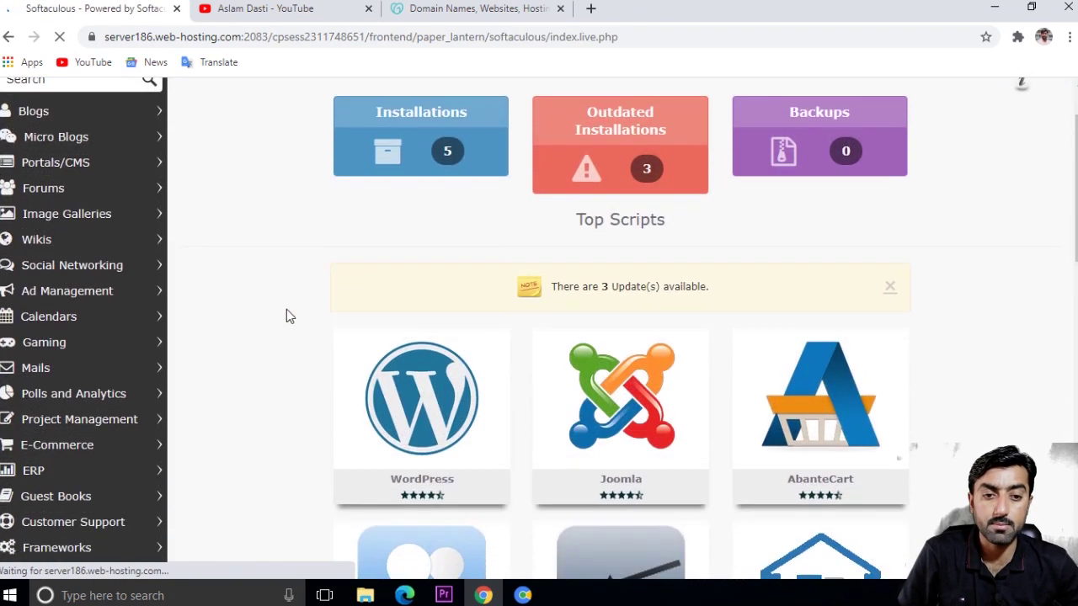
{"action": "scroll", "coordinate": [319, 303], "scroll_direction": "down", "scroll_amount": 1}
{"action": "mouse_move", "coordinate": [444, 339]}
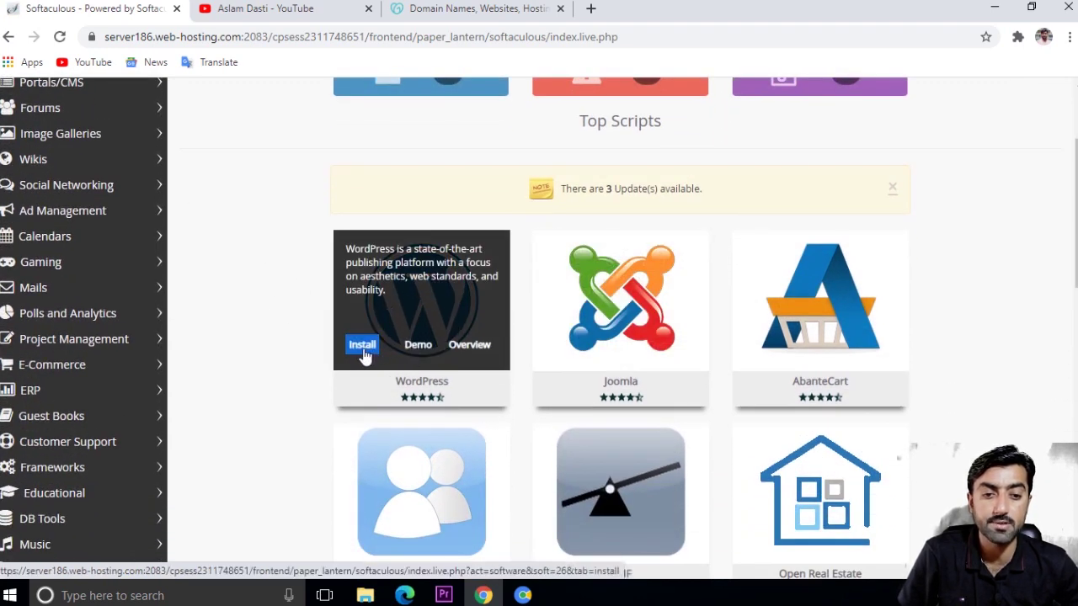
{"action": "left_click", "coordinate": [363, 353]}
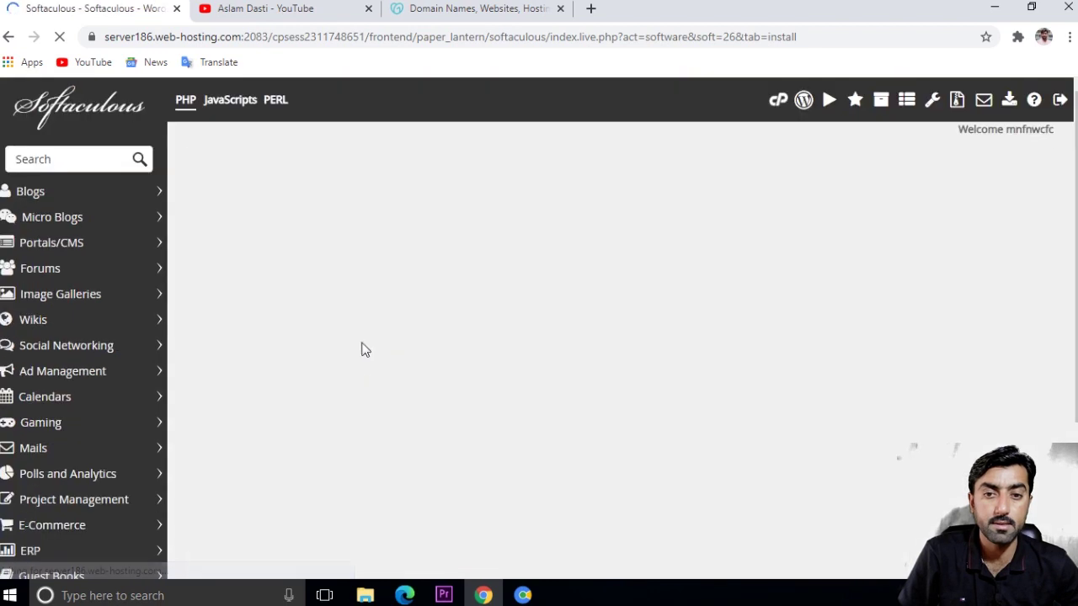
Step: Choose onlinewebteacher.com as the domain in the WordPress installation URL
{"action": "scroll", "coordinate": [505, 356], "scroll_direction": "down", "scroll_amount": 1}
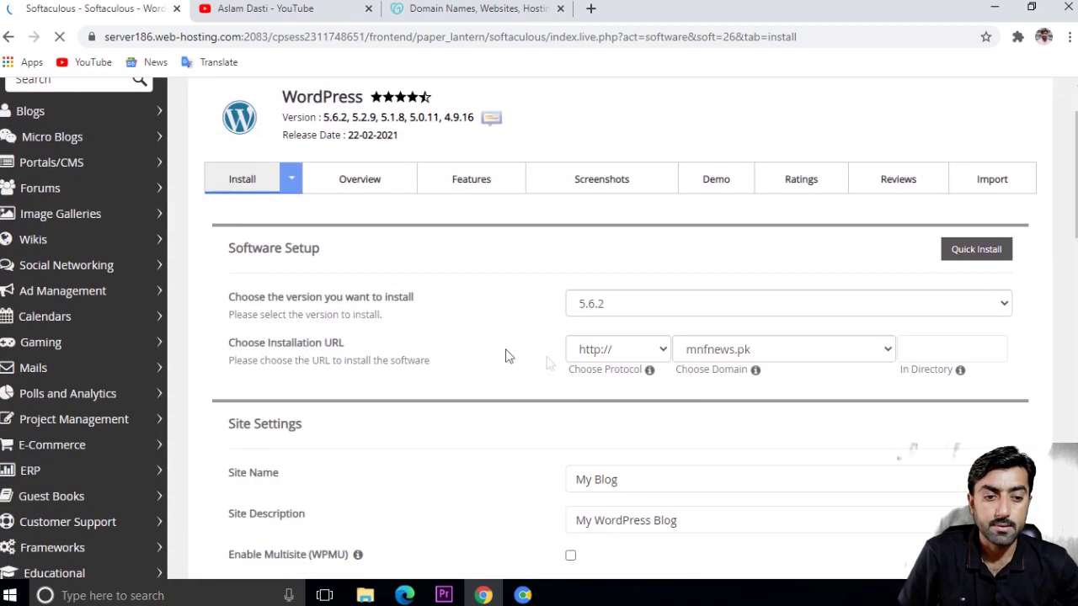
{"action": "left_click", "coordinate": [791, 352]}
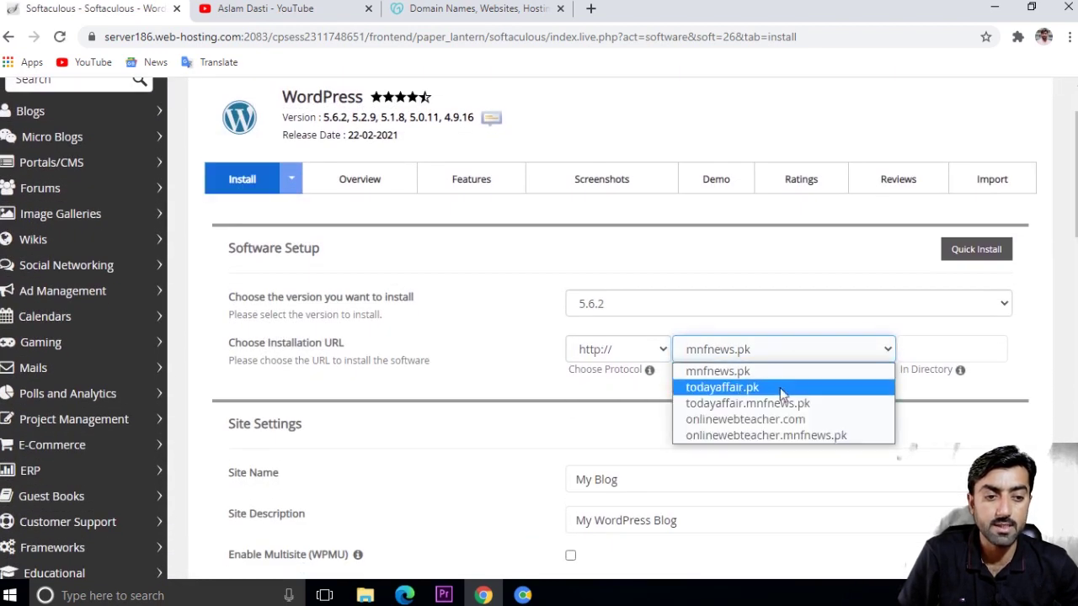
{"action": "left_click", "coordinate": [777, 421]}
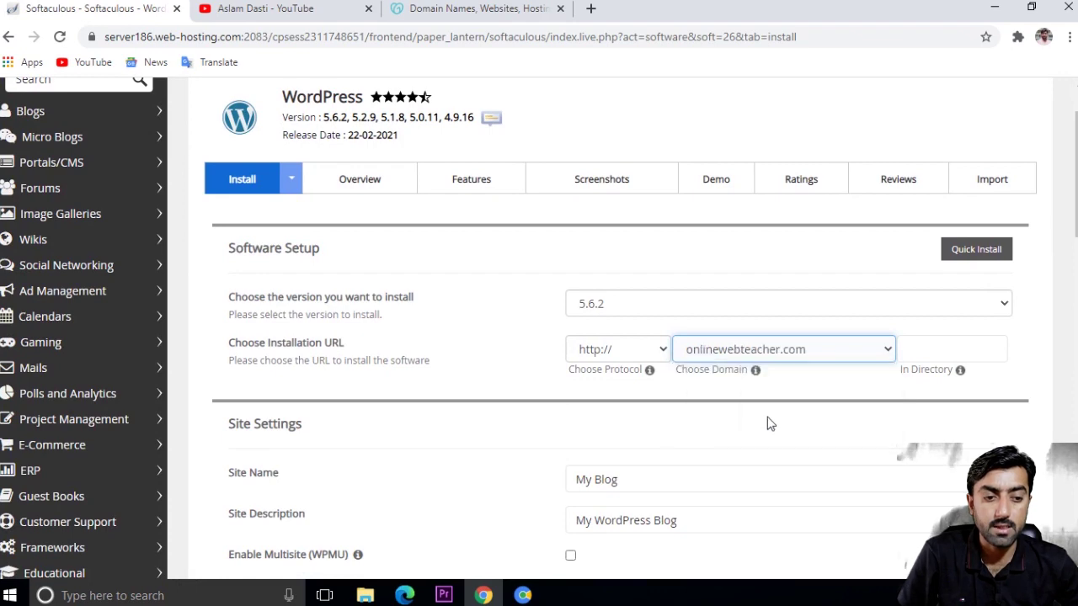
Step: Set the WordPress site name to "Online Web Teacher"
{"action": "scroll", "coordinate": [682, 405], "scroll_direction": "down", "scroll_amount": 2}
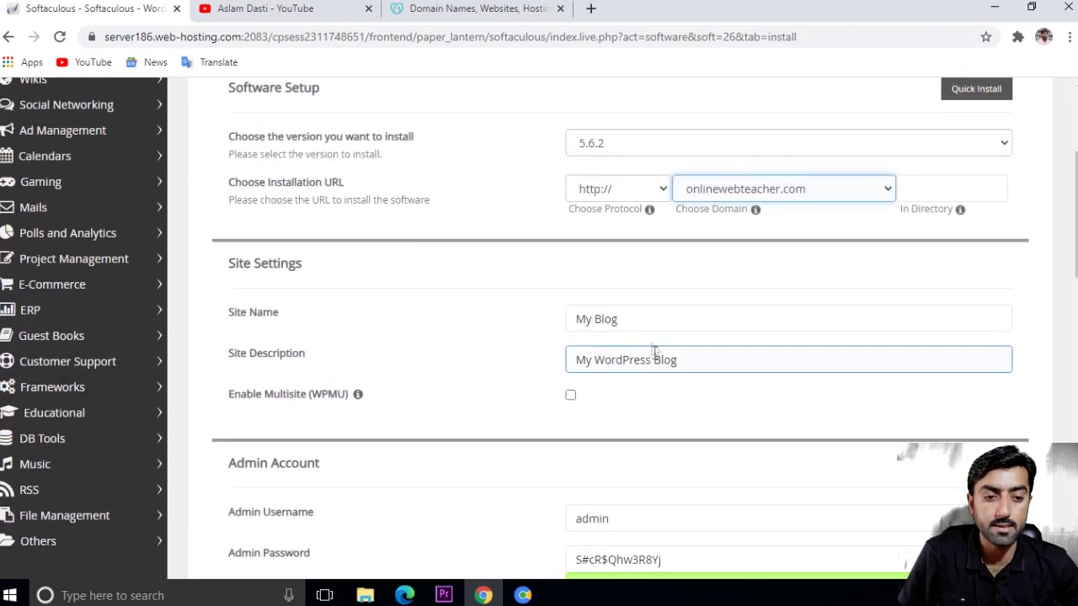
{"action": "left_click", "coordinate": [649, 317]}
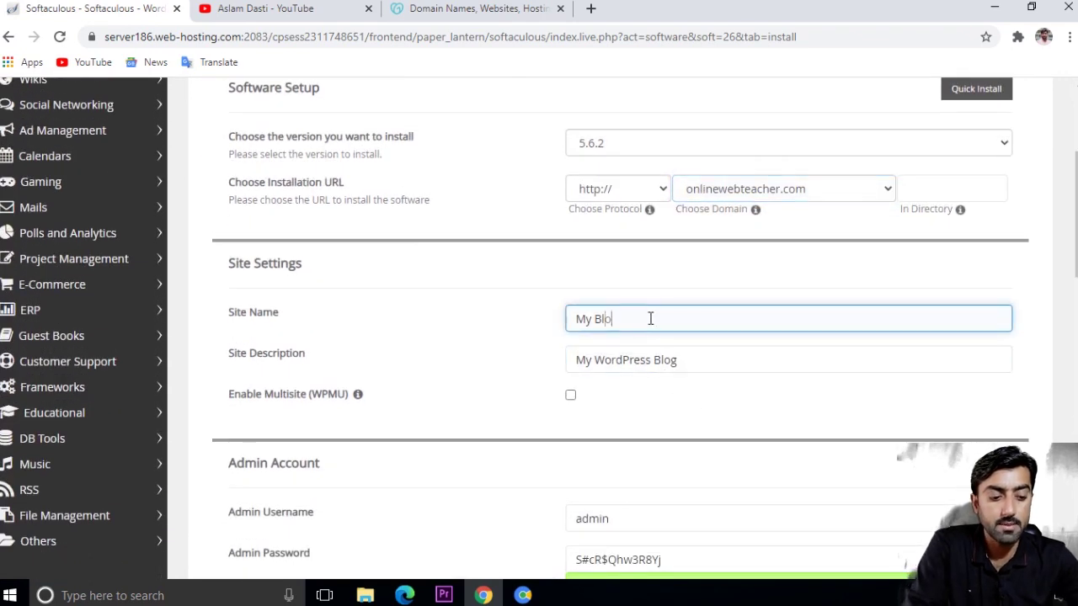
{"action": "key", "text": "BackSpace"}
{"action": "key", "text": "BackSpace"}
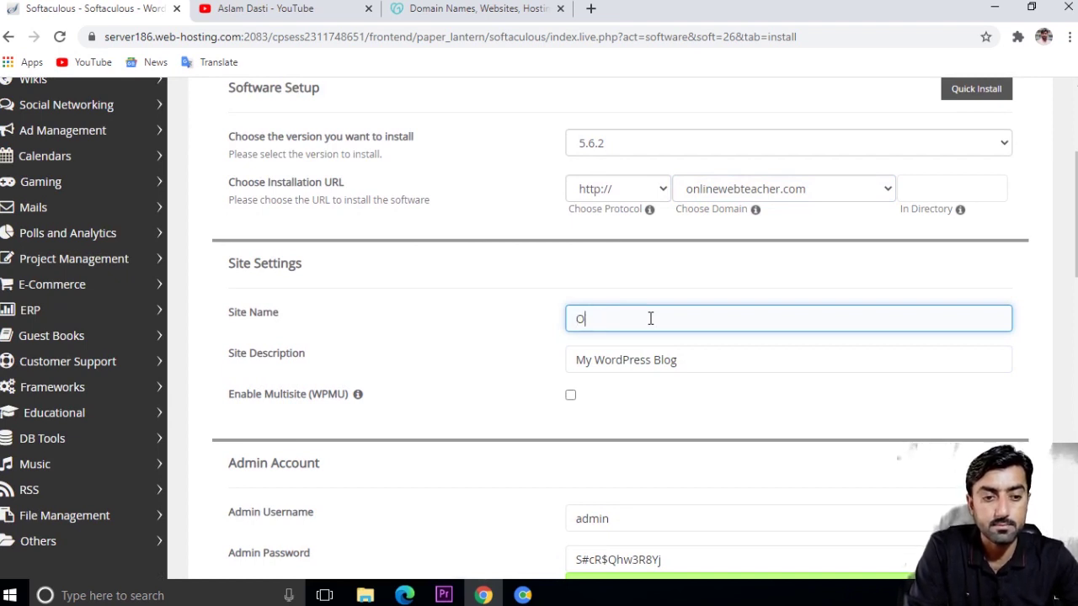
{"action": "type", "text": "Online Web"}
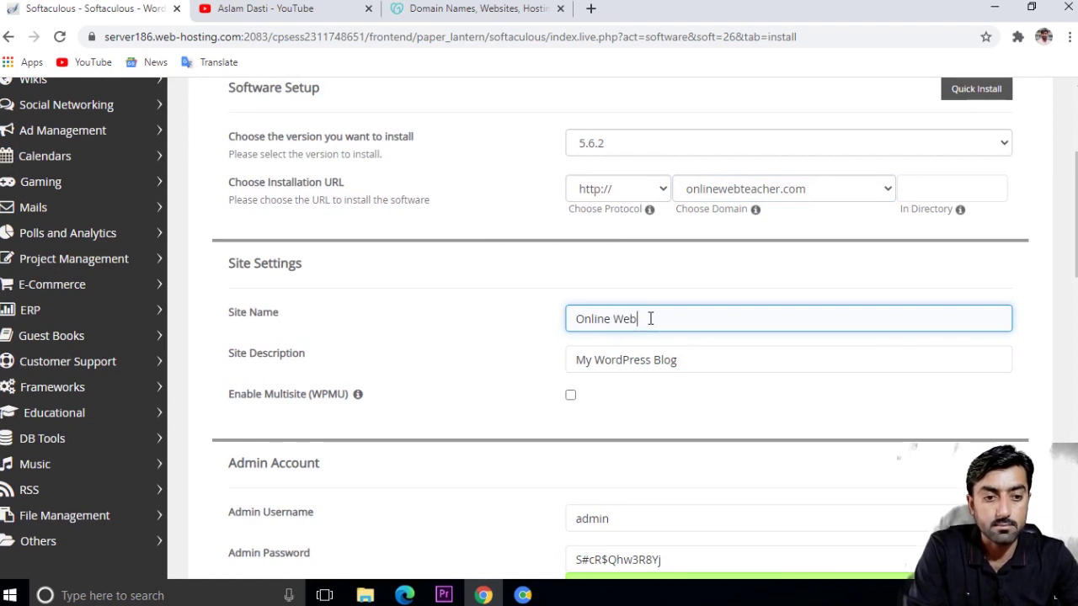
{"action": "type", "text": "Teadcher"}
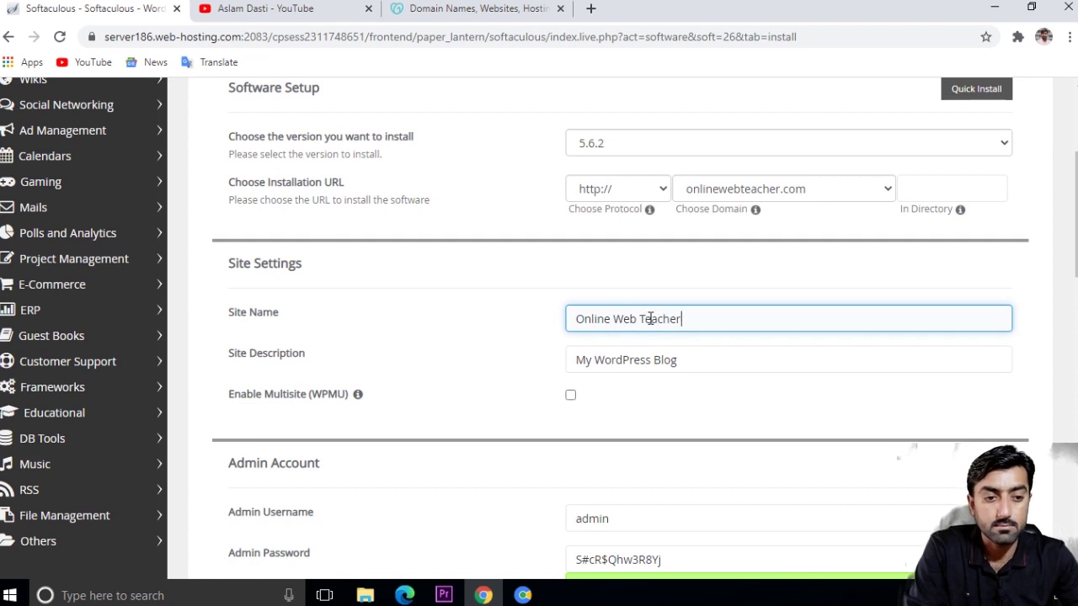
Step: Replace the site description with "Learn wordpress wih" followed by the instructor's full name
{"action": "left_click", "coordinate": [742, 359]}
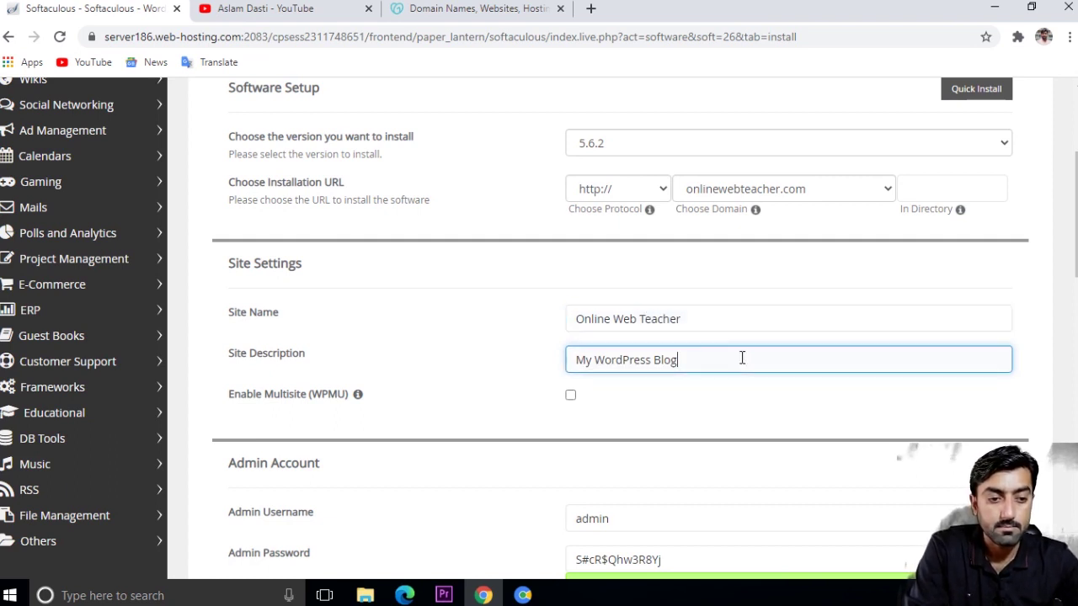
{"action": "key", "text": "BackSpace"}
{"action": "key", "text": "BackSpace"}
{"action": "key", "text": "BackSpace"}
{"action": "key", "text": "BackSpace"}
{"action": "key", "text": "BackSpace"}
{"action": "key", "text": "BackSpace"}
{"action": "key", "text": "BackSpace"}
{"action": "key", "text": "BackSpace"}
{"action": "key", "text": "BackSpace"}
{"action": "key", "text": "BackSpace"}
{"action": "key", "text": "BackSpace"}
{"action": "key", "text": "BackSpace"}
{"action": "key", "text": "BackSpace"}
{"action": "key", "text": "BackSpace"}
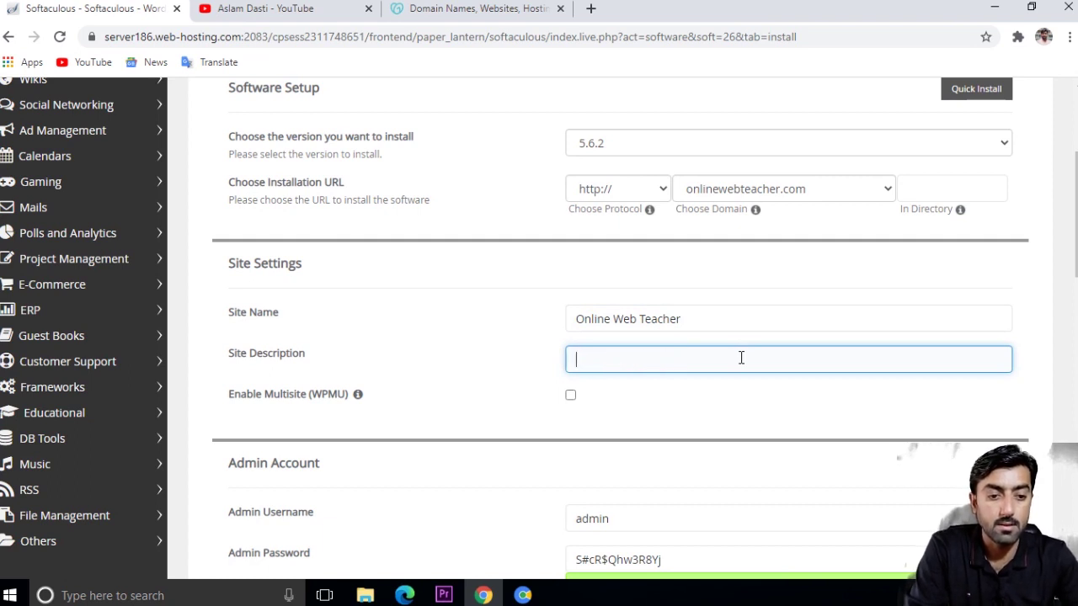
{"action": "type", "text": "Lear"}
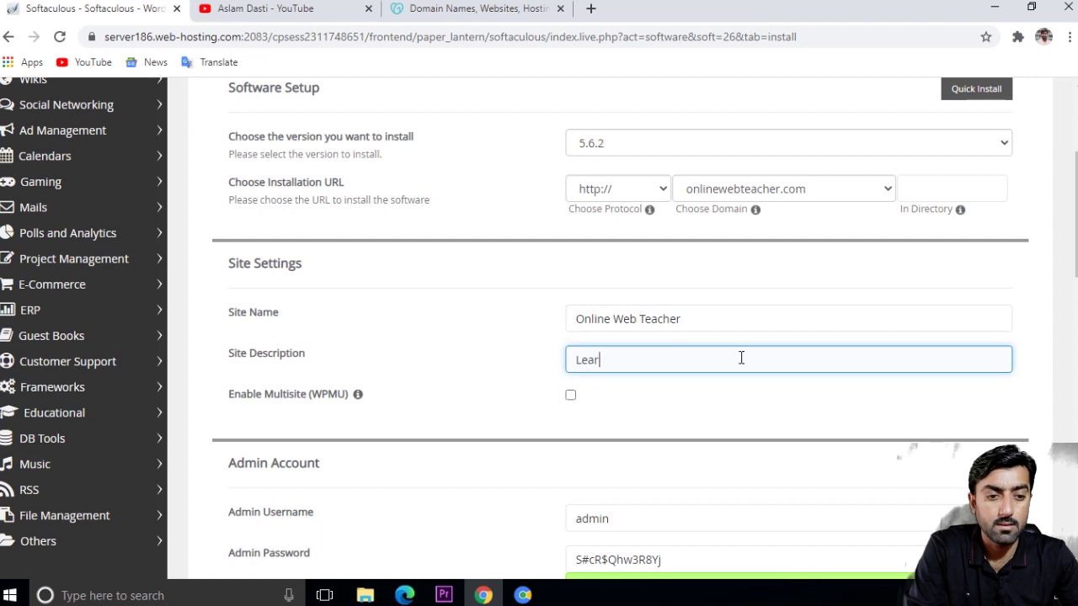
{"action": "type", "text": "n wordpress wih"}
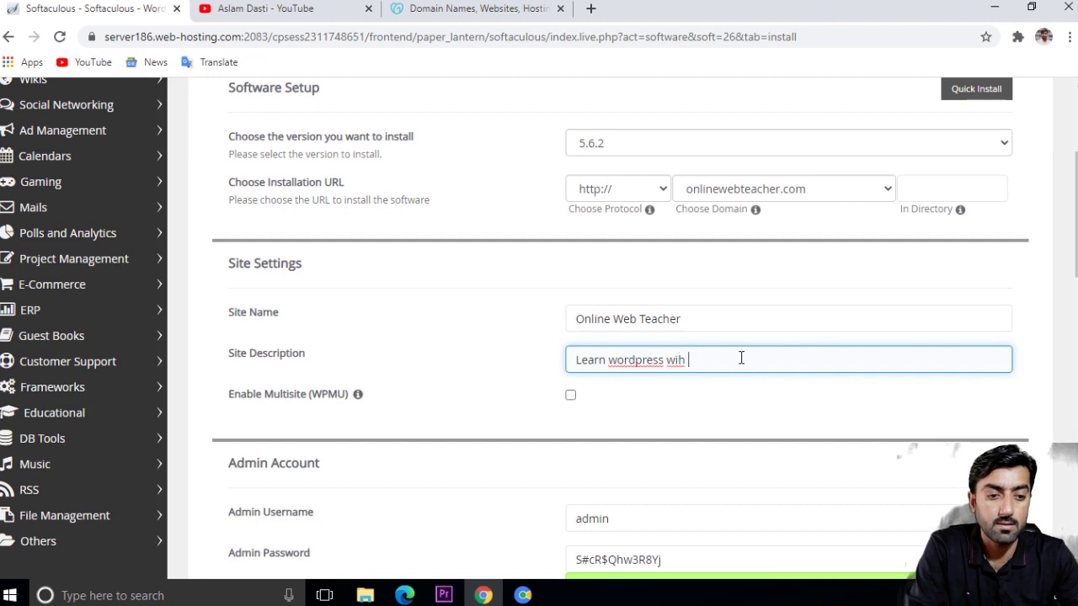
{"action": "type", "text": "am "}
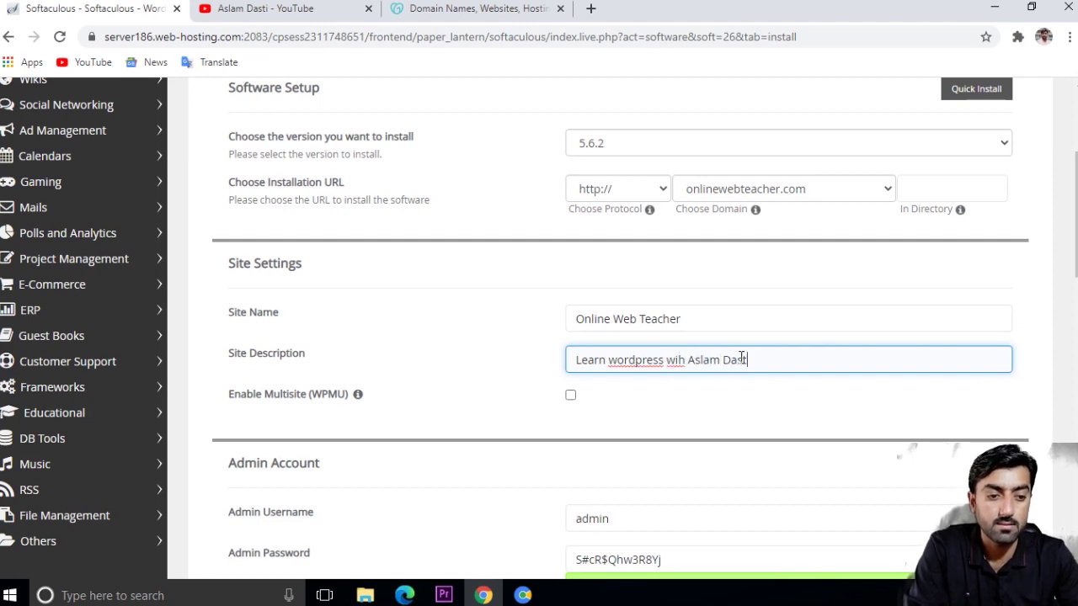
{"action": "type", "text": "Dast"}
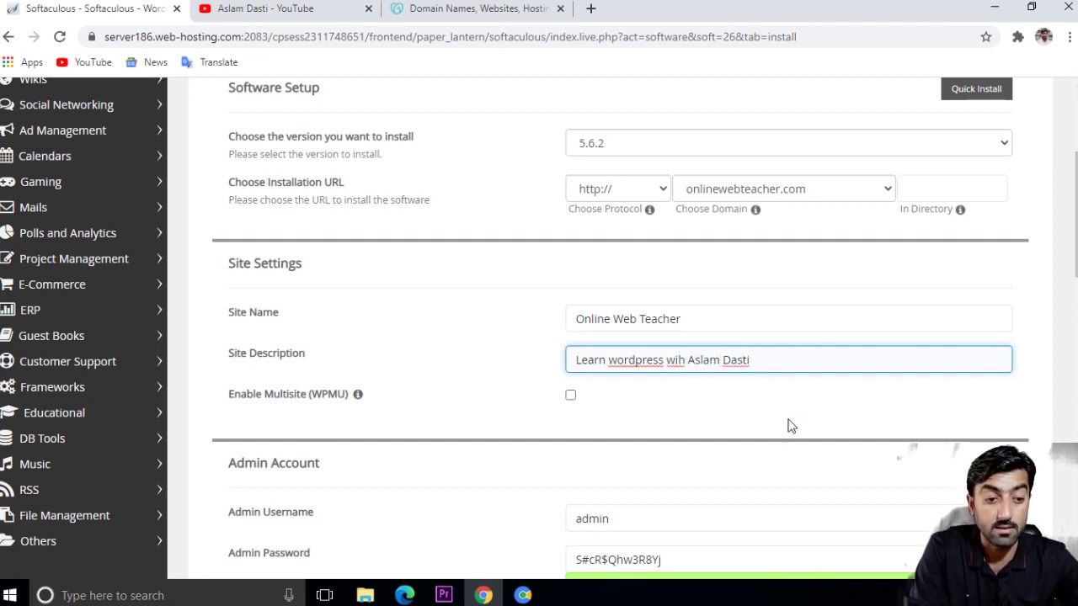
{"action": "type", "text": "i"}
Step: Fill in the admin account's username, password and e-mail address for the WordPress installation
{"action": "scroll", "coordinate": [788, 426], "scroll_direction": "down", "scroll_amount": 1}
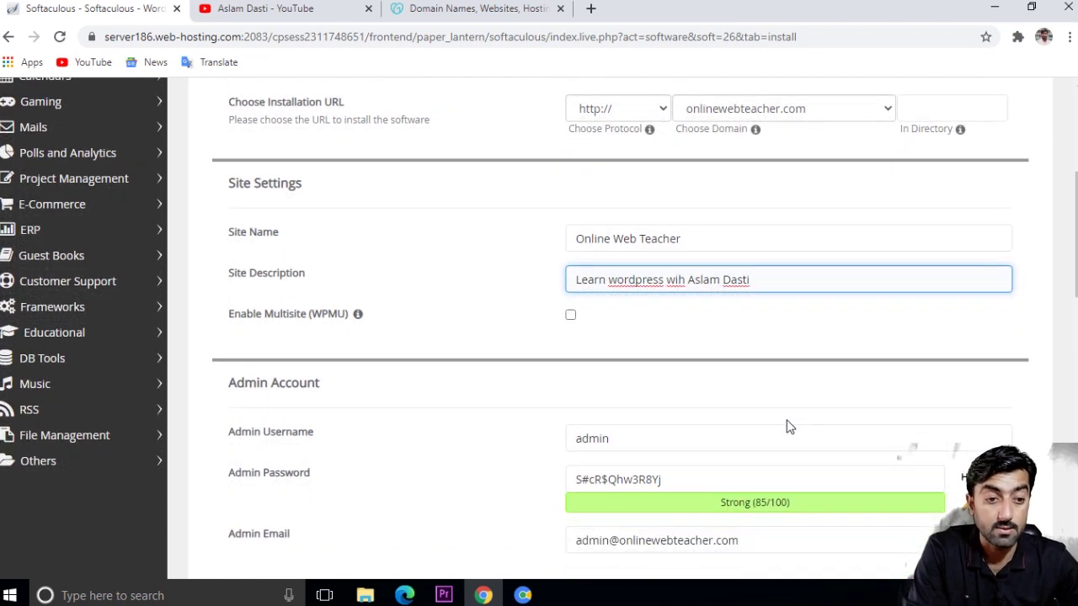
{"action": "scroll", "coordinate": [788, 426], "scroll_direction": "down", "scroll_amount": 1}
{"action": "scroll", "coordinate": [760, 378], "scroll_direction": "down", "scroll_amount": 1}
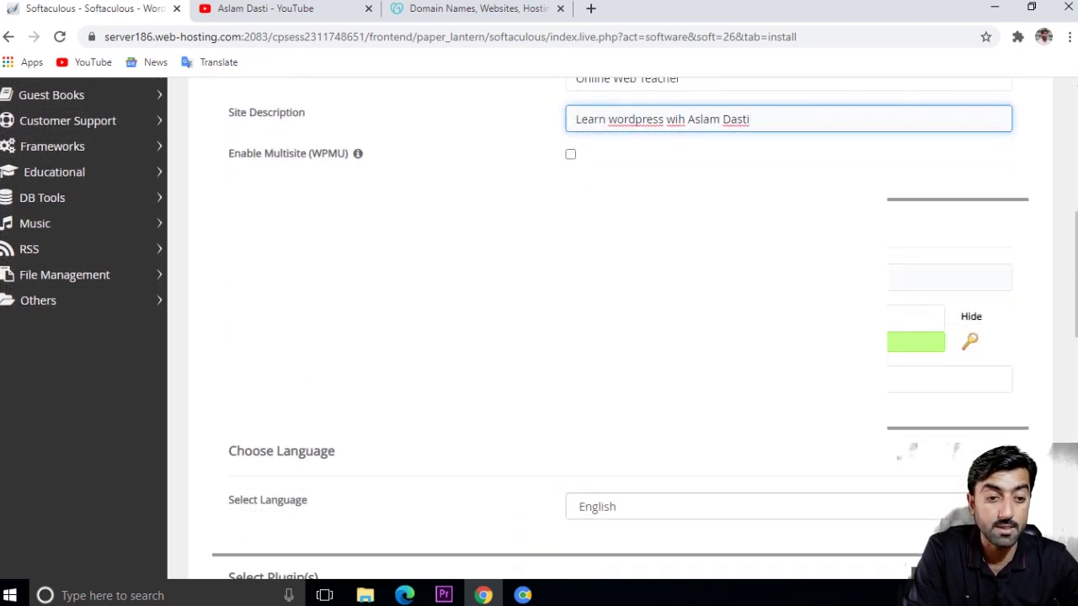
{"action": "left_click", "coordinate": [788, 277]}
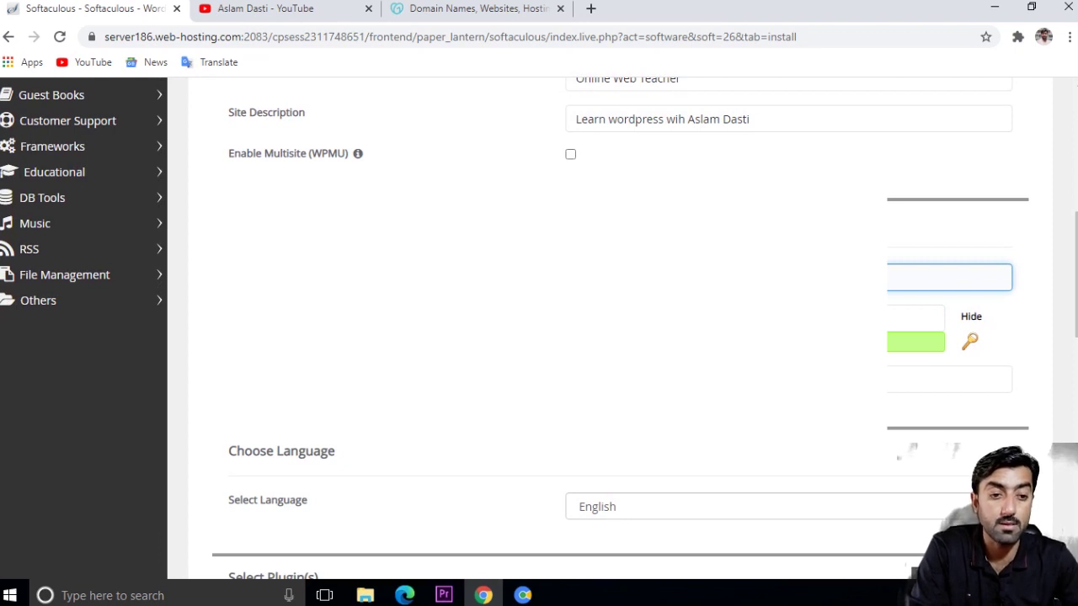
{"action": "left_click", "coordinate": [916, 317]}
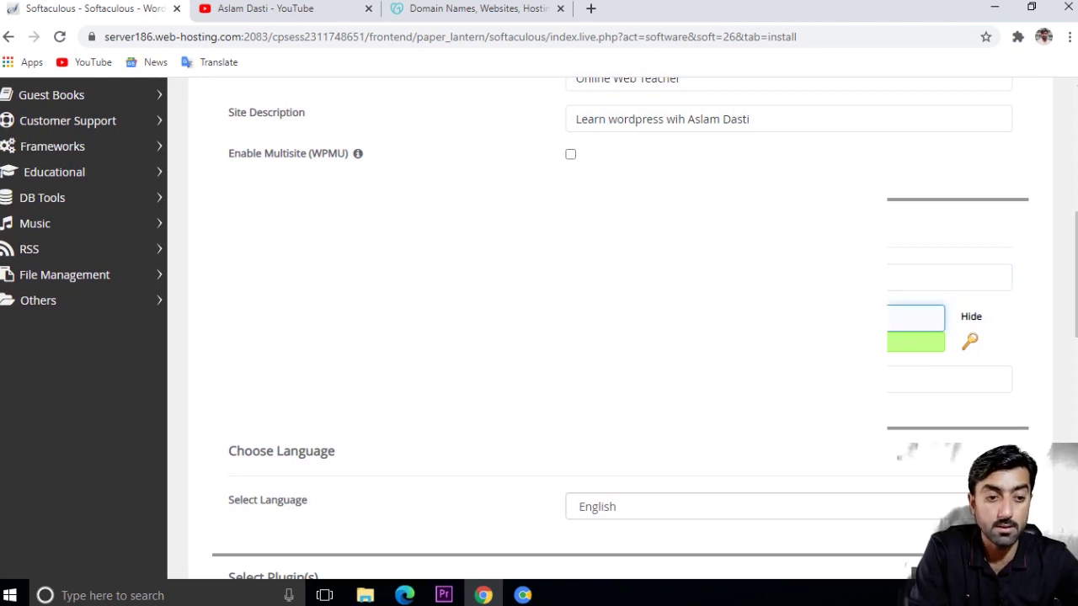
{"action": "left_click", "coordinate": [948, 379]}
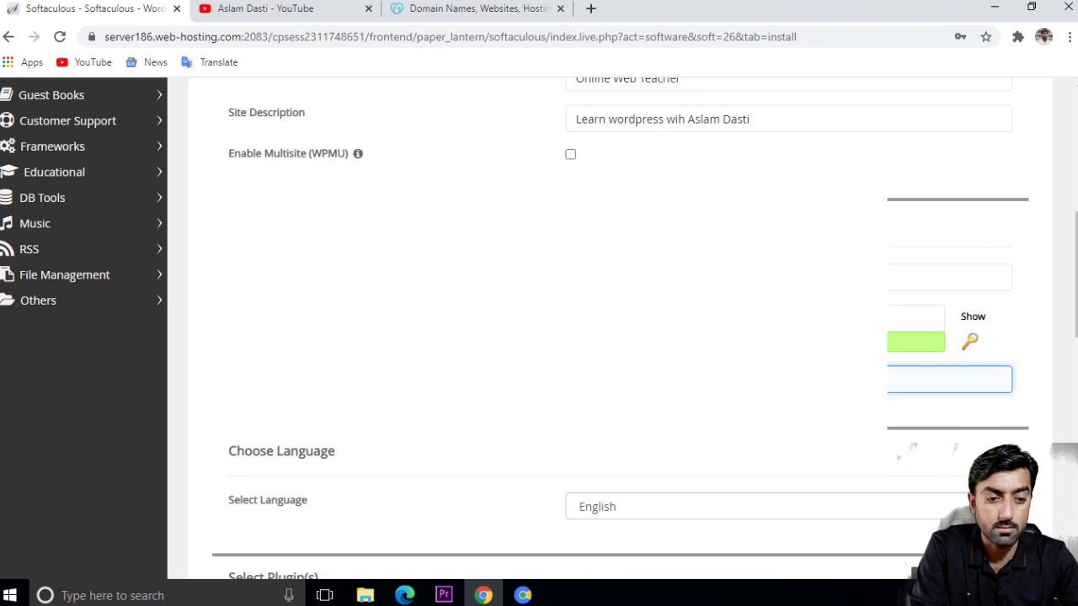
Step: Deselect the W3 Total Cache plugin so that no plugins are included in the installation
{"action": "scroll", "coordinate": [637, 373], "scroll_direction": "down", "scroll_amount": 5}
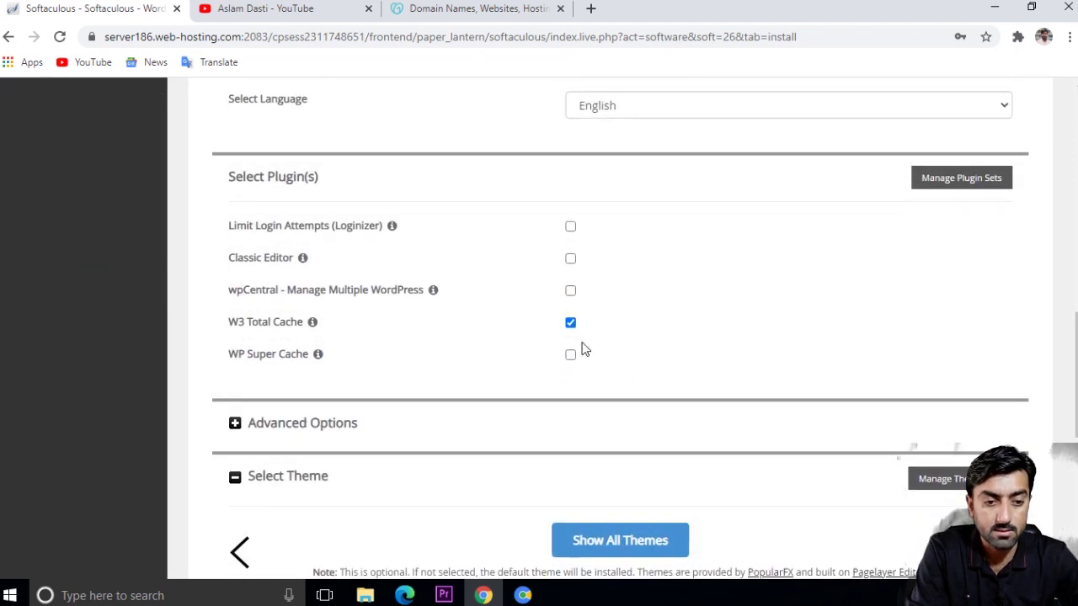
{"action": "left_click", "coordinate": [570, 323]}
{"action": "scroll", "coordinate": [678, 389], "scroll_direction": "down", "scroll_amount": 5}
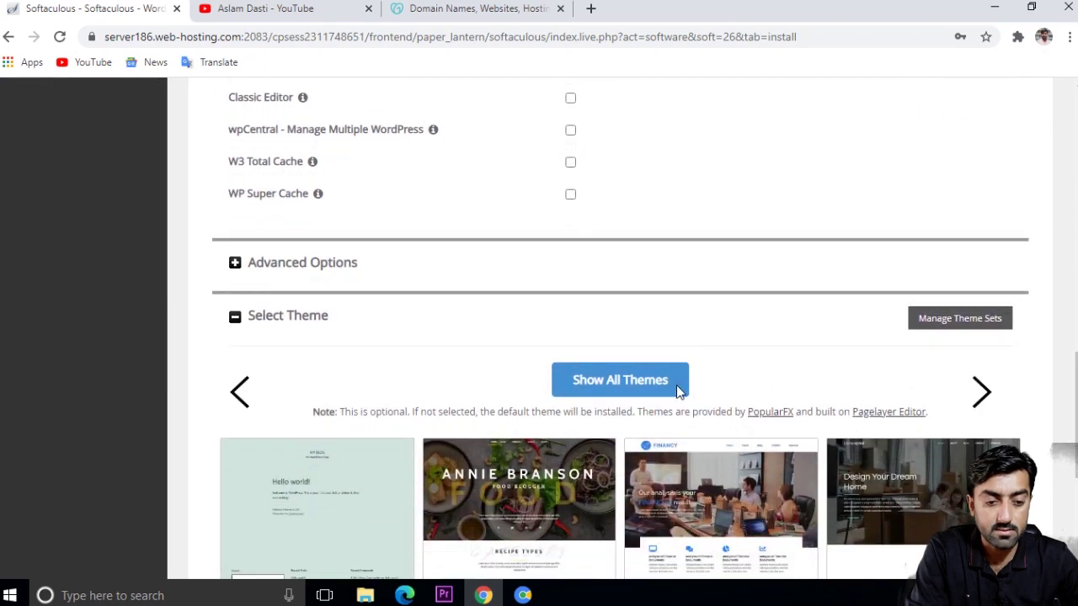
{"action": "scroll", "coordinate": [676, 385], "scroll_direction": "up", "scroll_amount": 6}
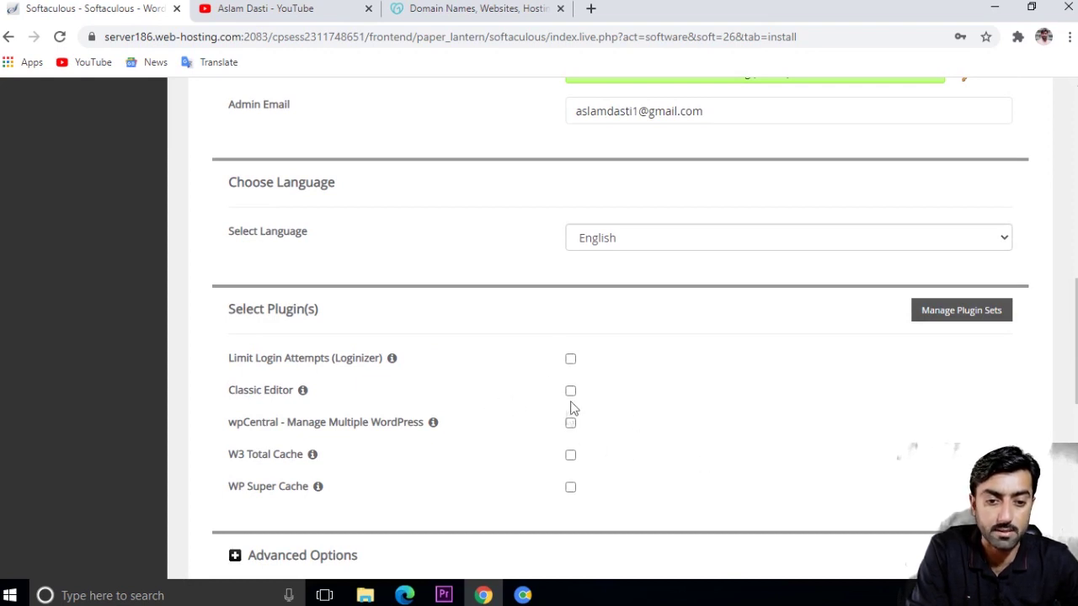
Step: Try to install WordPress on onlinewebteacher.com without choosing a theme or an address for the installation details
{"action": "scroll", "coordinate": [502, 402], "scroll_direction": "down", "scroll_amount": 6}
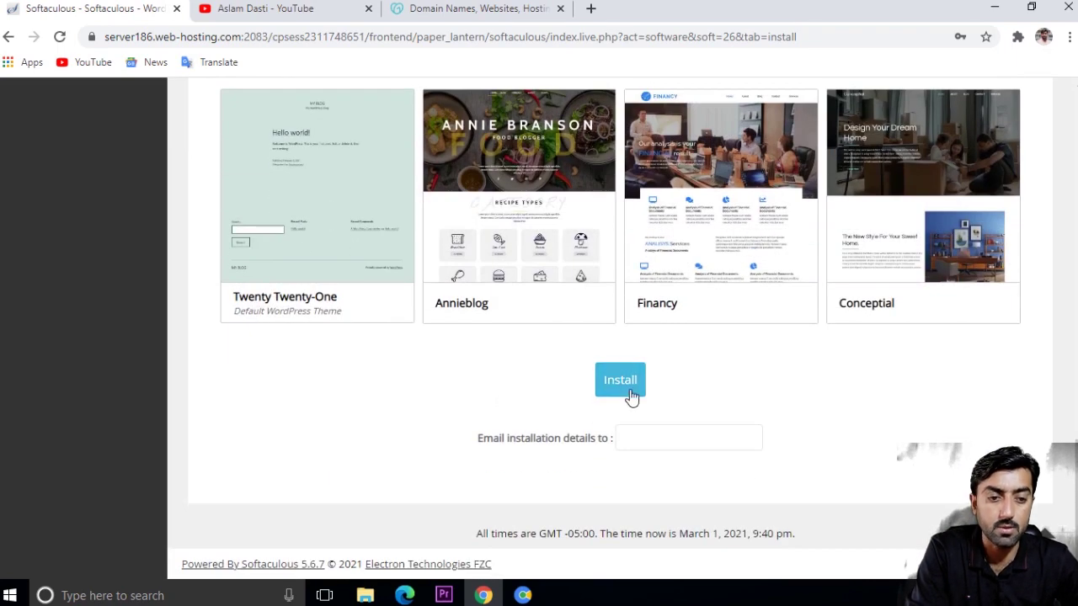
{"action": "scroll", "coordinate": [625, 386], "scroll_direction": "up", "scroll_amount": 3}
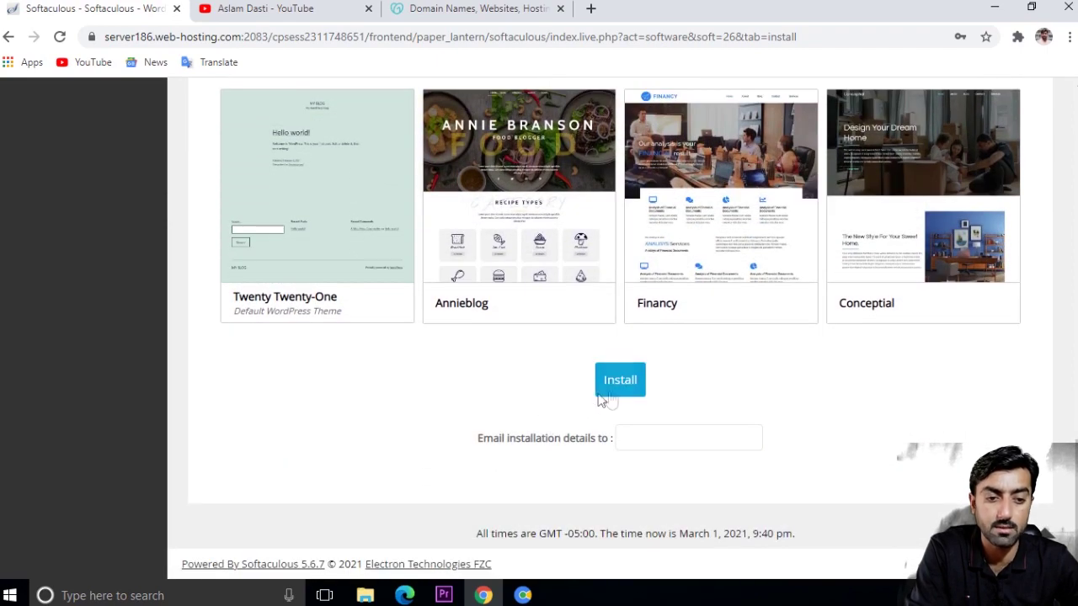
{"action": "left_click", "coordinate": [626, 396]}
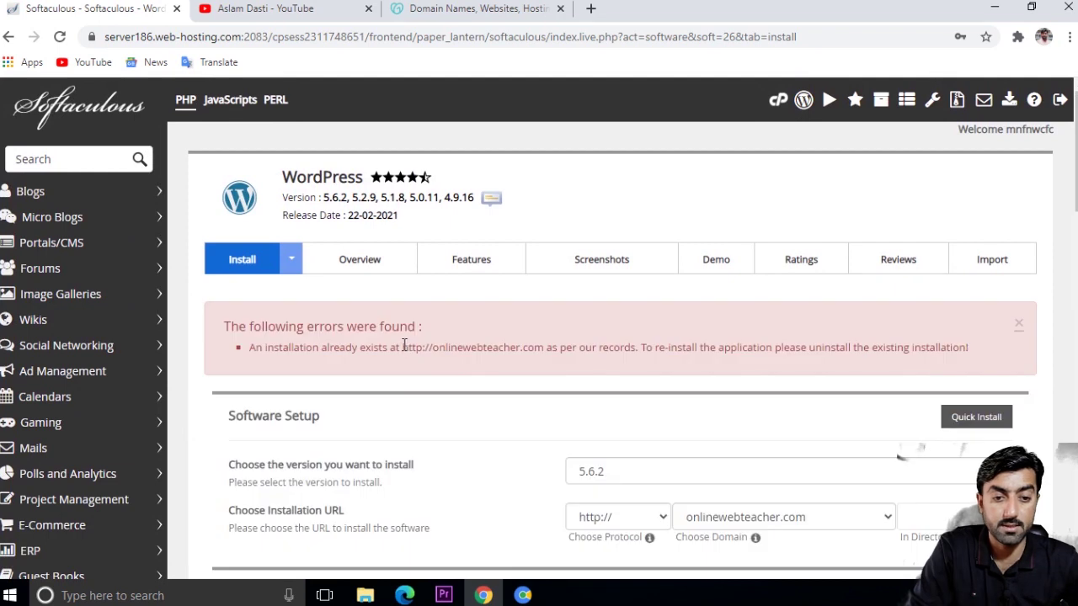
{"action": "left_click_drag", "start_coordinate": [403, 346], "coordinate": [547, 349]}
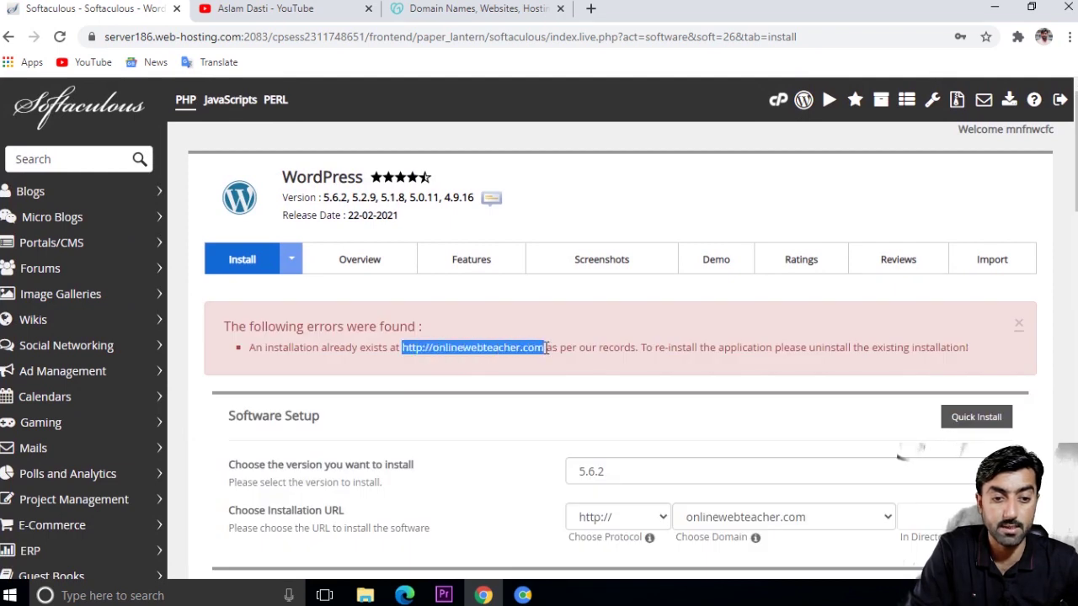
{"action": "right_click", "coordinate": [488, 351]}
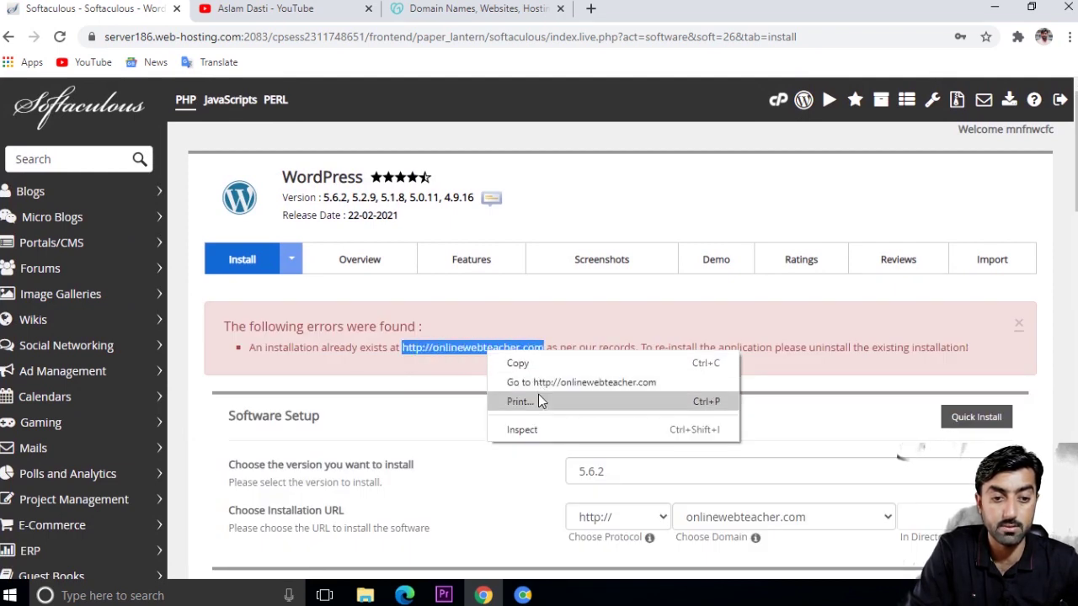
{"action": "left_click", "coordinate": [532, 383]}
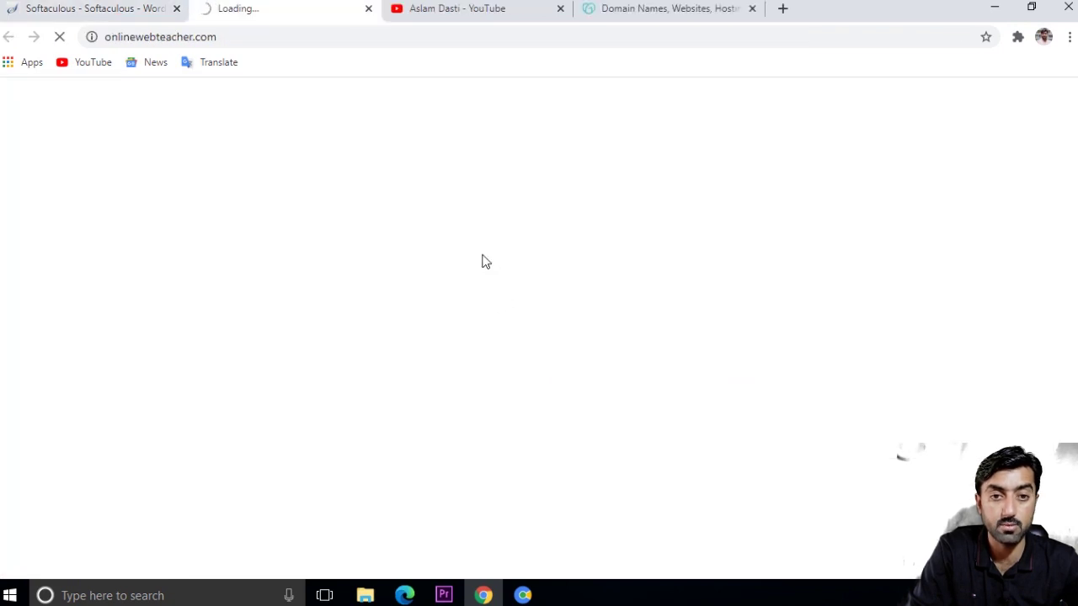
{"action": "key", "text": "ctrl+shift+Tab"}
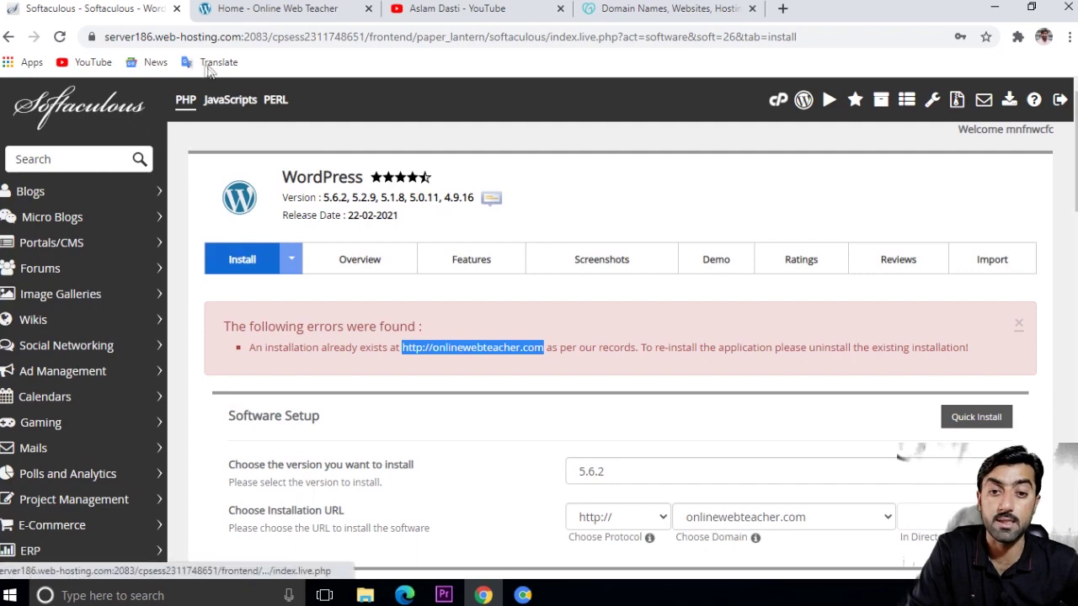
Step: Look through the Online Web Teacher home page from the hero section to the testimonials and membership section
{"action": "left_click", "coordinate": [278, 8]}
{"action": "scroll", "coordinate": [511, 212], "scroll_direction": "down", "scroll_amount": 15}
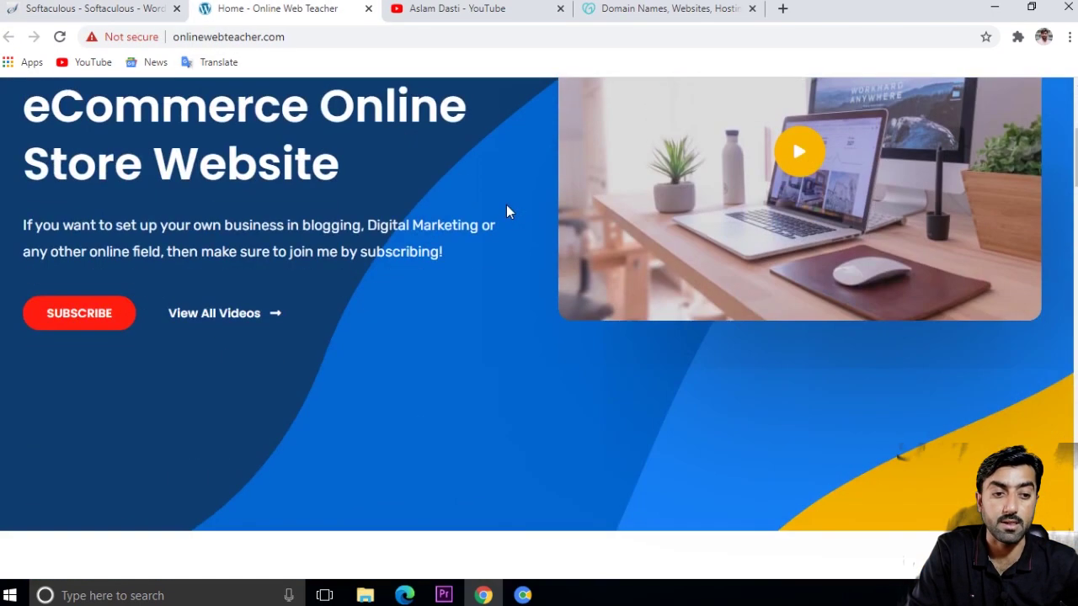
{"action": "scroll", "coordinate": [501, 210], "scroll_direction": "down", "scroll_amount": 5}
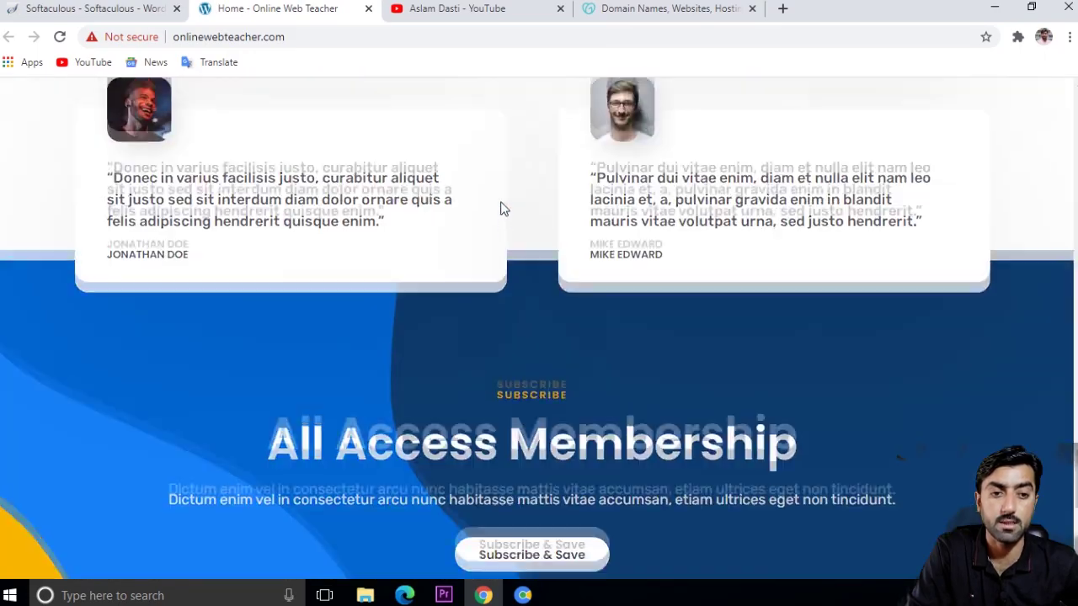
{"action": "scroll", "coordinate": [501, 206], "scroll_direction": "up", "scroll_amount": 8}
{"action": "scroll", "coordinate": [500, 202], "scroll_direction": "down", "scroll_amount": 5}
{"action": "scroll", "coordinate": [500, 202], "scroll_direction": "up", "scroll_amount": 3}
{"action": "scroll", "coordinate": [501, 209], "scroll_direction": "up", "scroll_amount": 5}
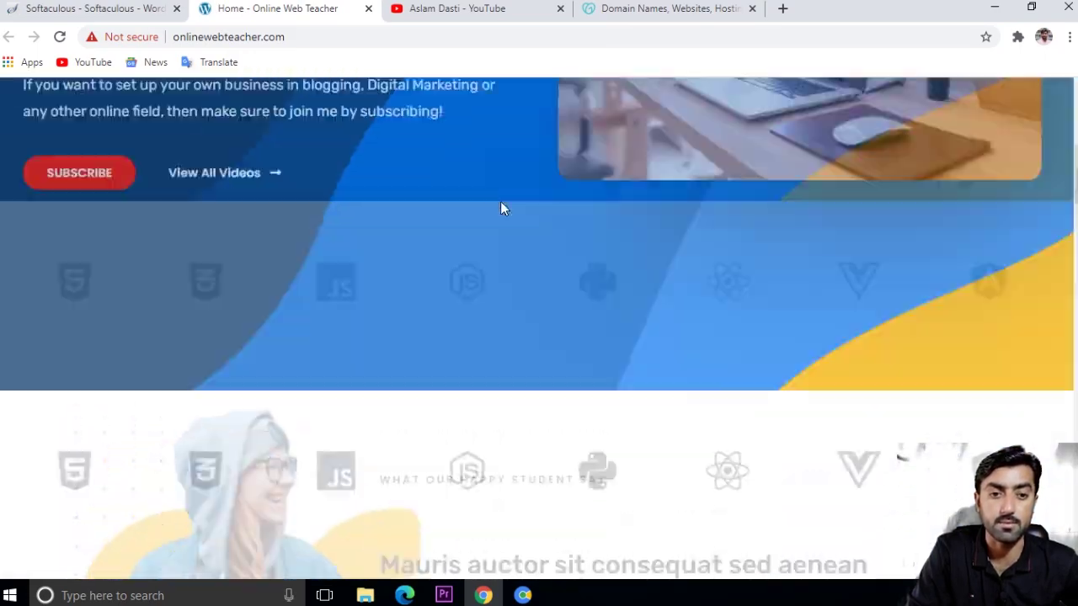
{"action": "key", "text": "ctrl+shift+Tab"}
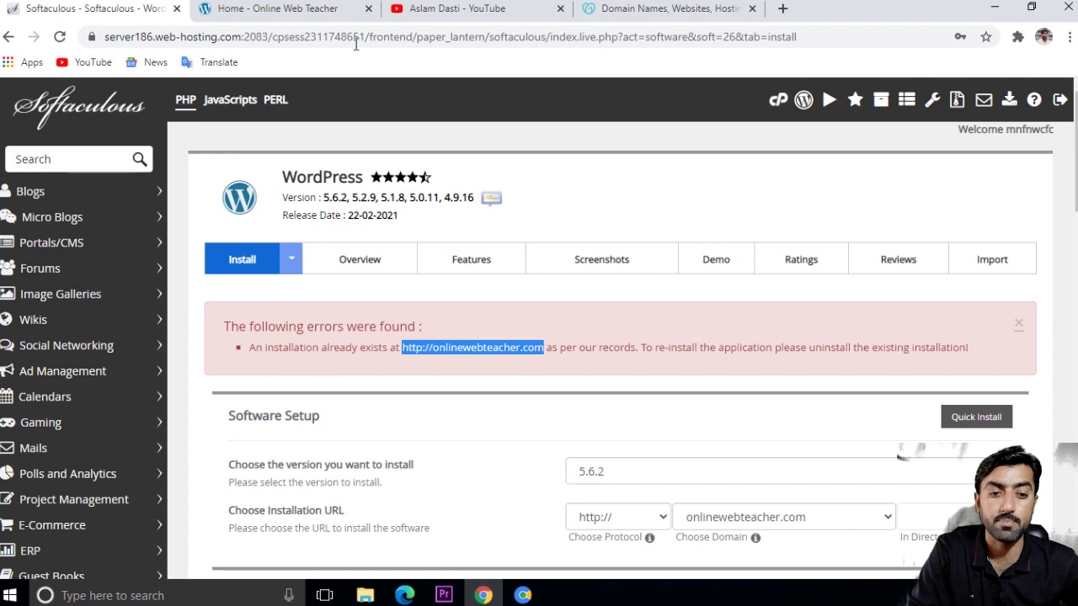
Step: Open a WordPress admin login page in the website's browser tab and check it against the Softaculous page
{"action": "left_click", "coordinate": [271, 8]}
{"action": "left_click", "coordinate": [301, 42]}
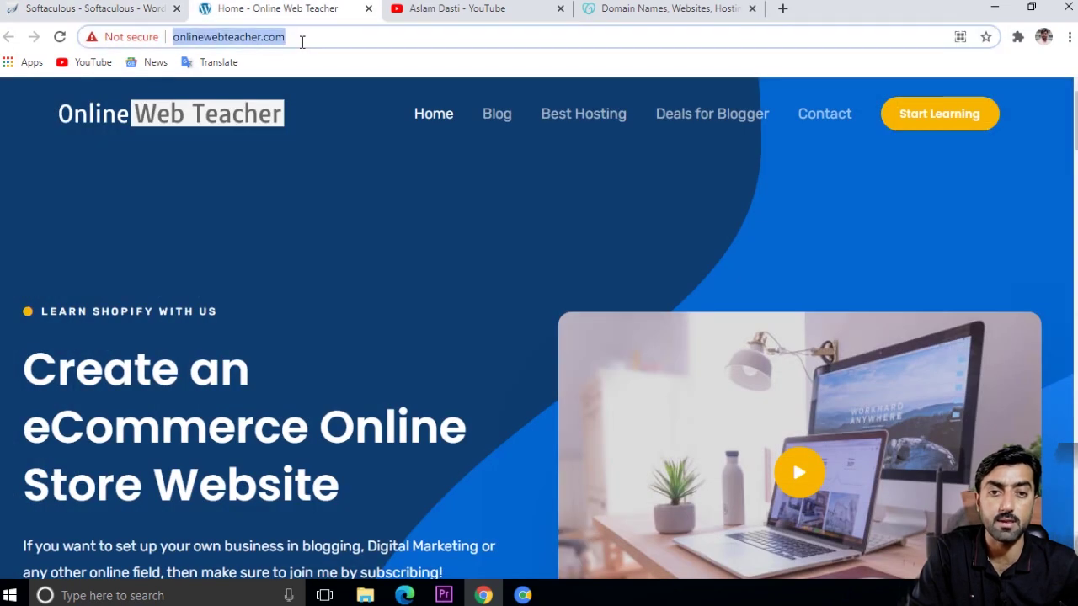
{"action": "left_click", "coordinate": [112, 10]}
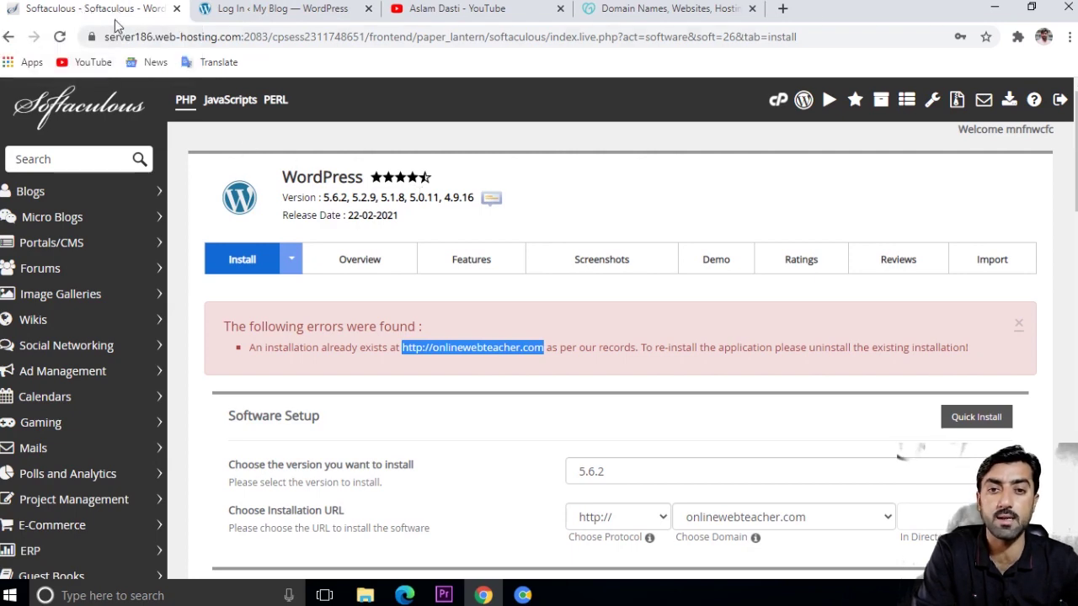
{"action": "left_click", "coordinate": [278, 10]}
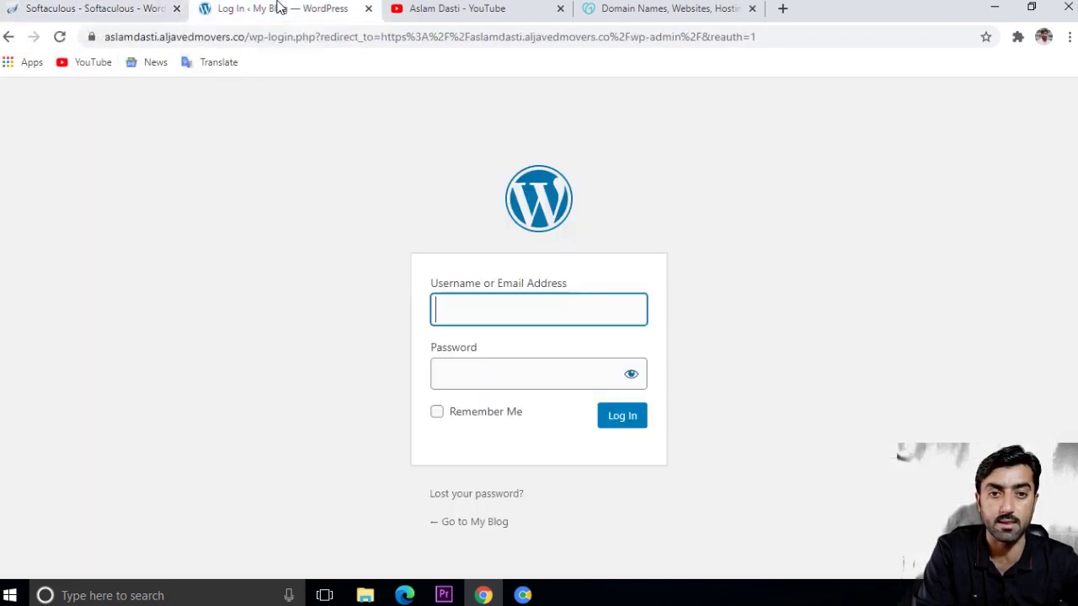
{"action": "left_click", "coordinate": [125, 9]}
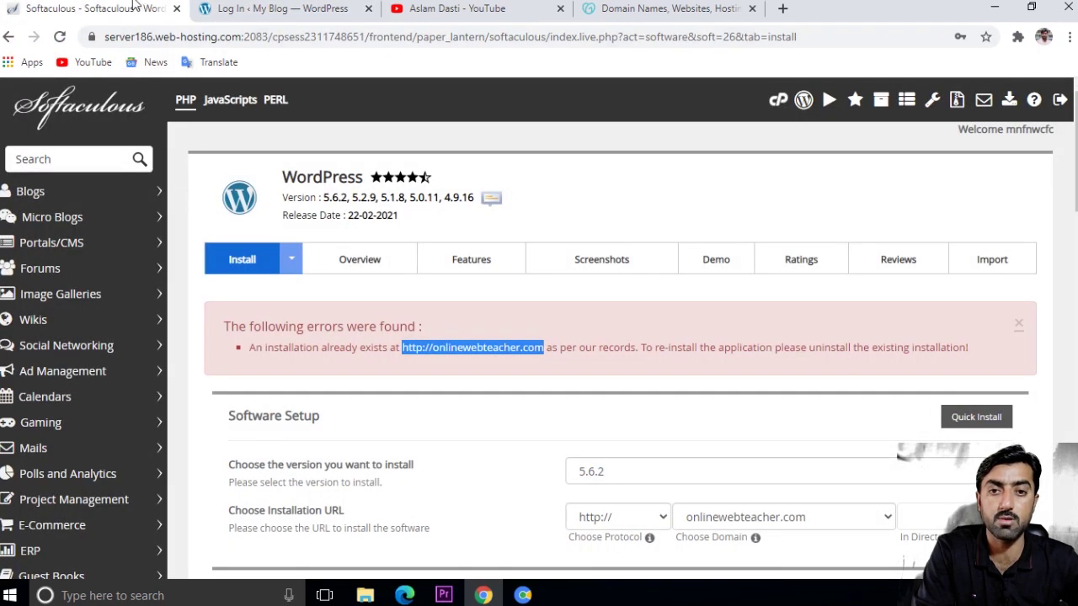
Step: Log in to the My Blog WordPress admin with the saved username and the account password
{"action": "left_click", "coordinate": [221, 10]}
{"action": "left_click", "coordinate": [485, 310]}
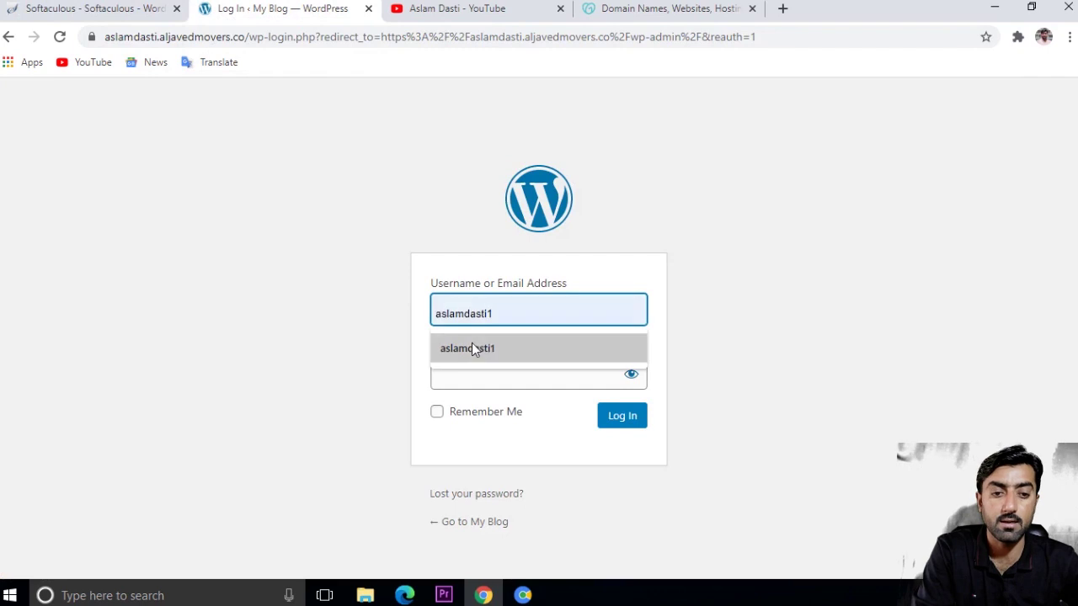
{"action": "left_click", "coordinate": [472, 347]}
{"action": "left_click", "coordinate": [479, 383]}
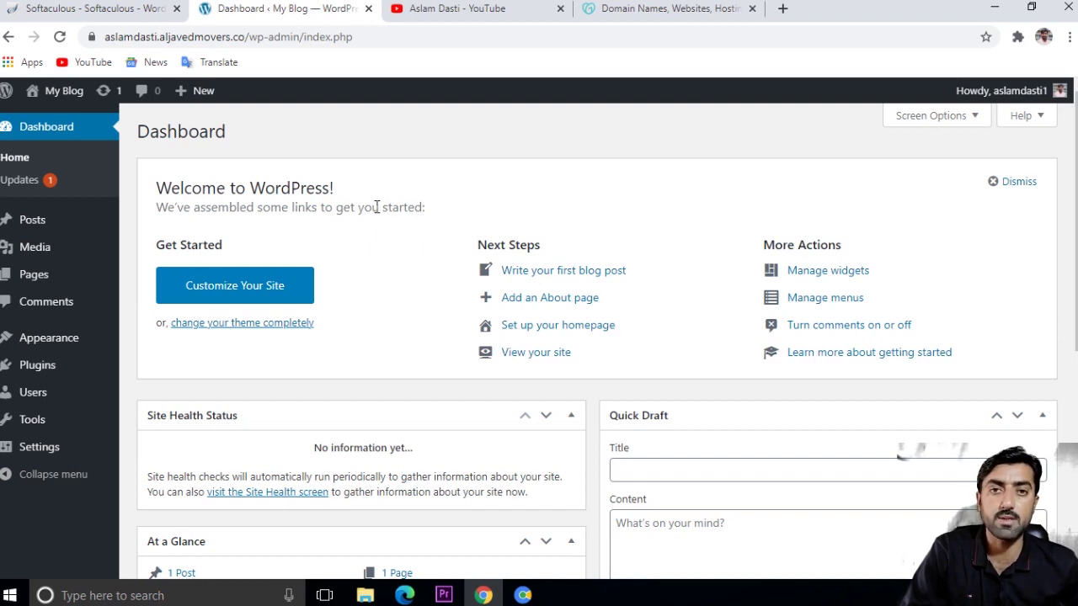
Step: Open the popular themes available for adding to the WordPress site
{"action": "mouse_move", "coordinate": [75, 341]}
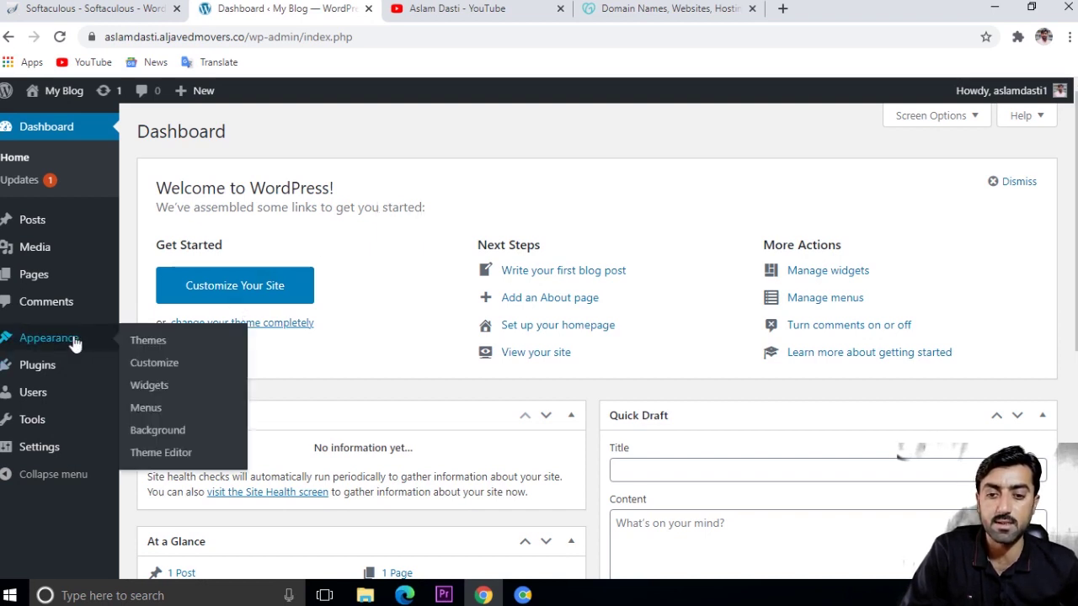
{"action": "left_click", "coordinate": [143, 341]}
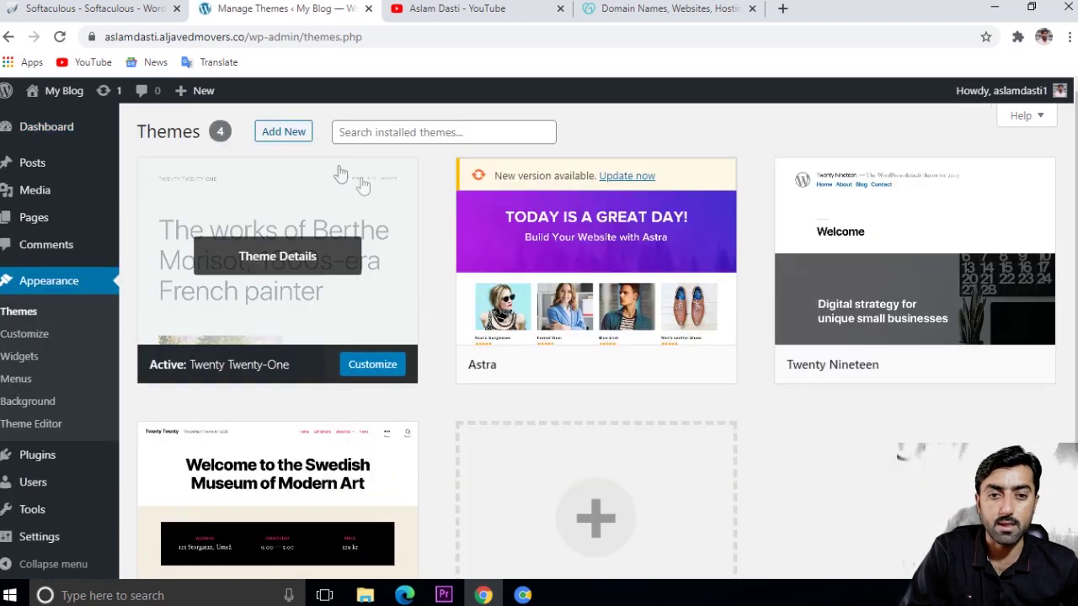
{"action": "left_click", "coordinate": [285, 132]}
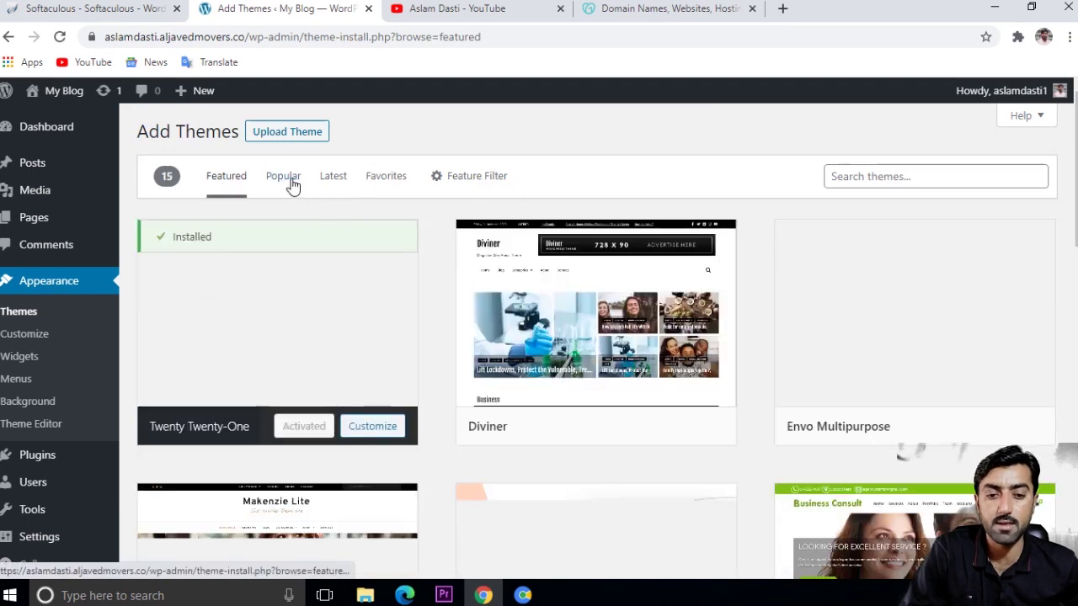
{"action": "left_click", "coordinate": [291, 185]}
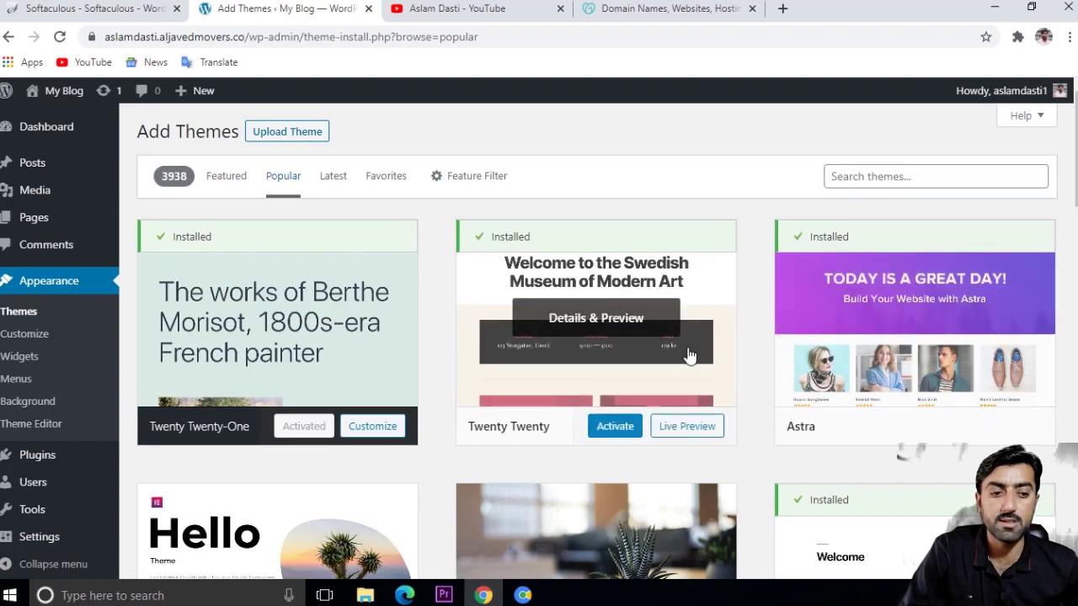
Step: Install the GeneratePress theme from the popular themes and activate it
{"action": "scroll", "coordinate": [652, 307], "scroll_direction": "down", "scroll_amount": 4}
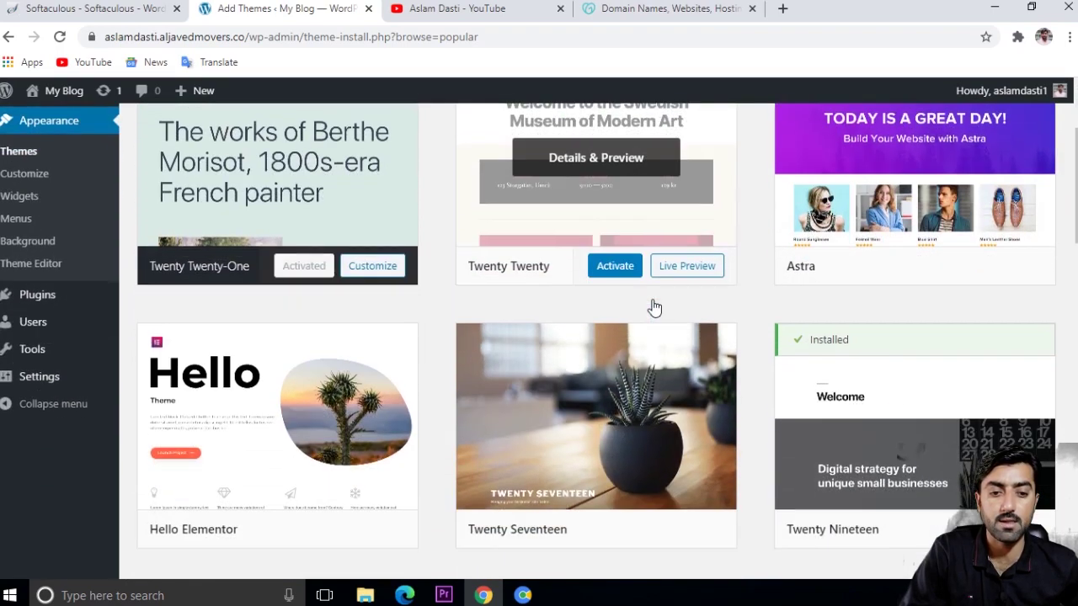
{"action": "scroll", "coordinate": [653, 308], "scroll_direction": "down", "scroll_amount": 3}
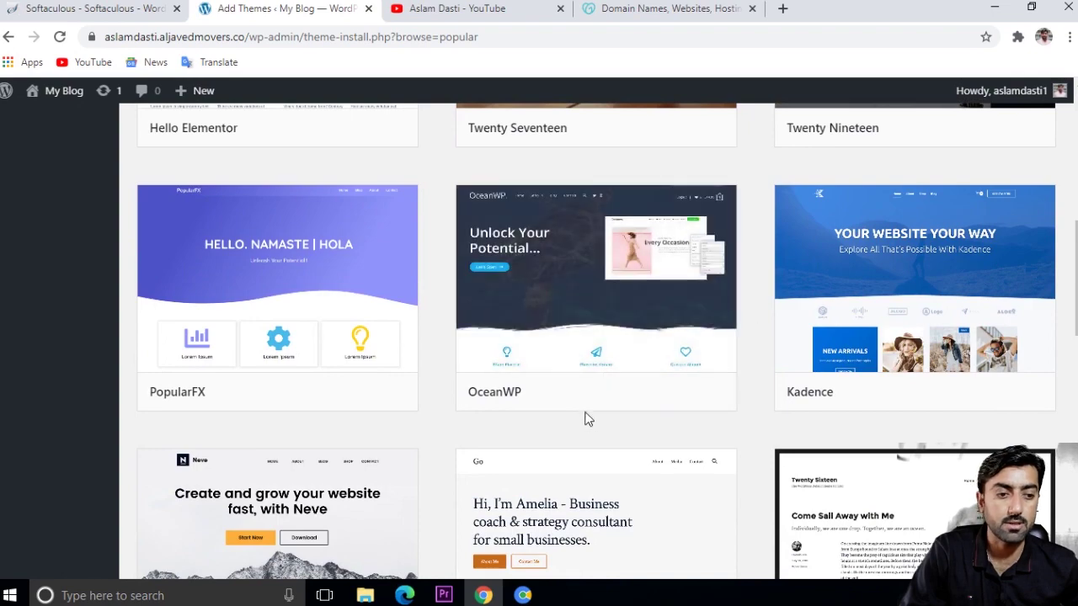
{"action": "scroll", "coordinate": [732, 363], "scroll_direction": "down", "scroll_amount": 3}
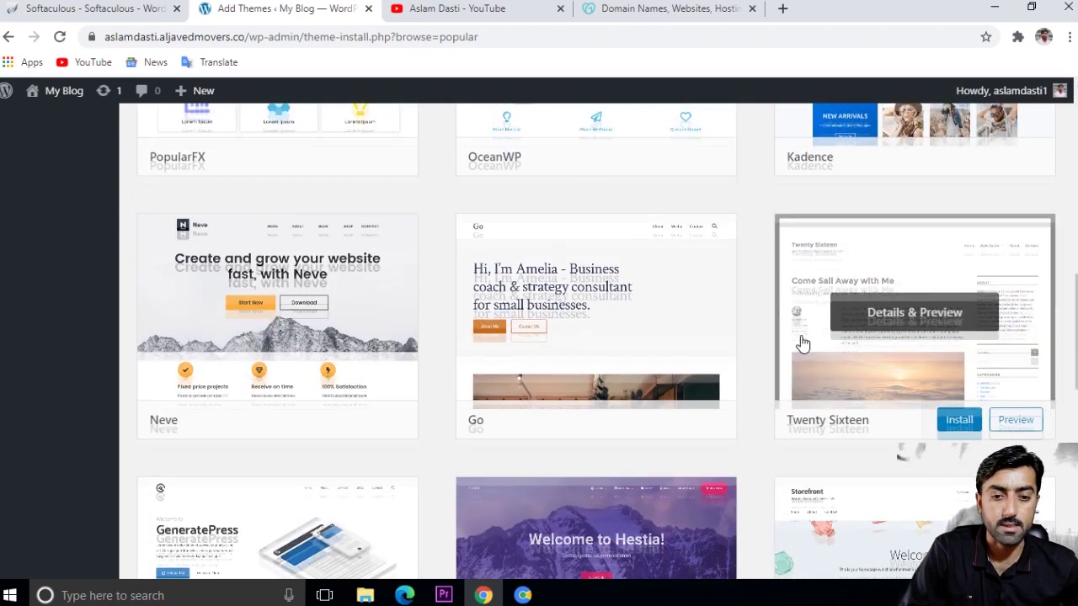
{"action": "scroll", "coordinate": [594, 351], "scroll_direction": "down", "scroll_amount": 3}
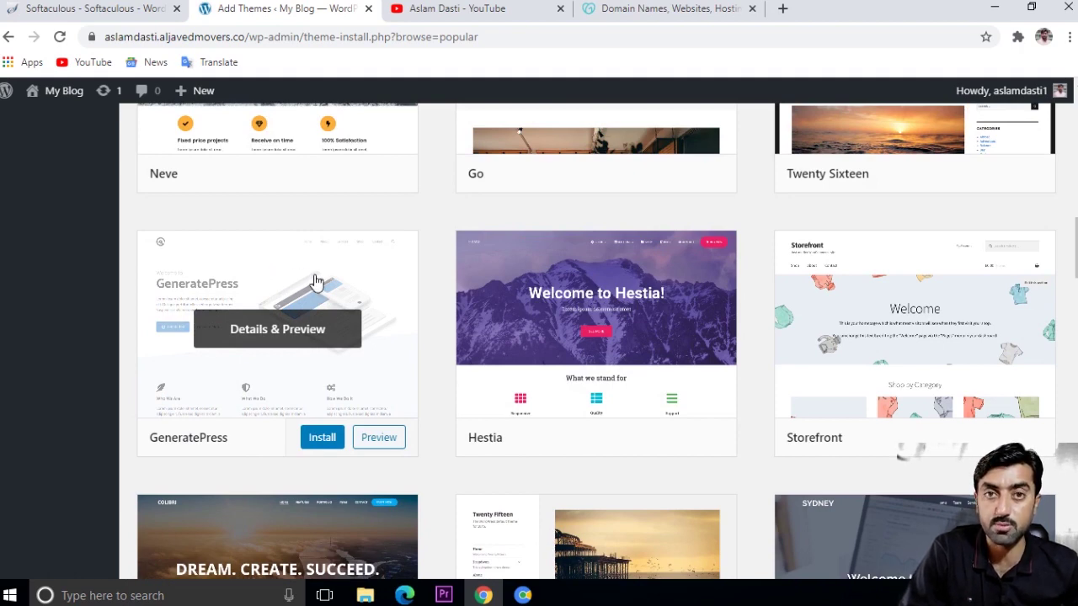
{"action": "left_click", "coordinate": [321, 447]}
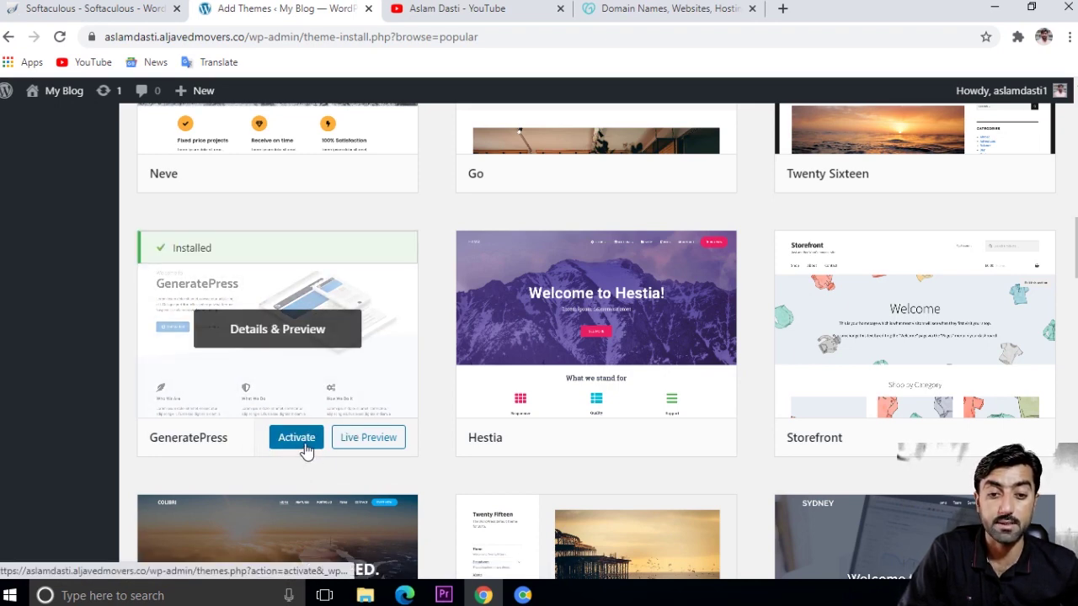
{"action": "left_click", "coordinate": [306, 449]}
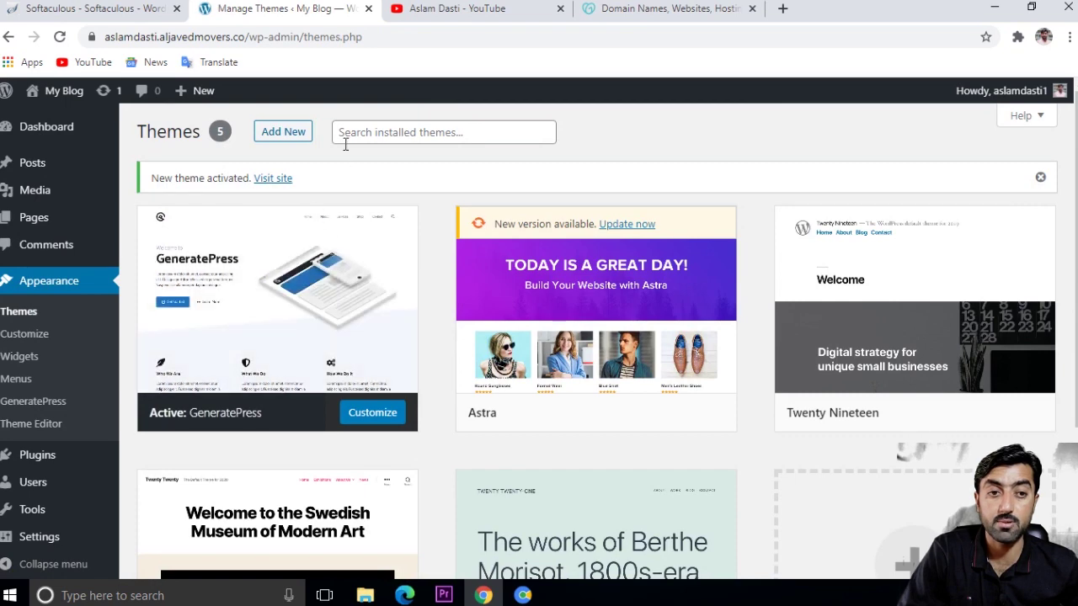
Step: Open the live site in a new browser tab and look over its home page with the GeneratePress theme
{"action": "right_click", "coordinate": [272, 179]}
{"action": "left_click", "coordinate": [335, 192]}
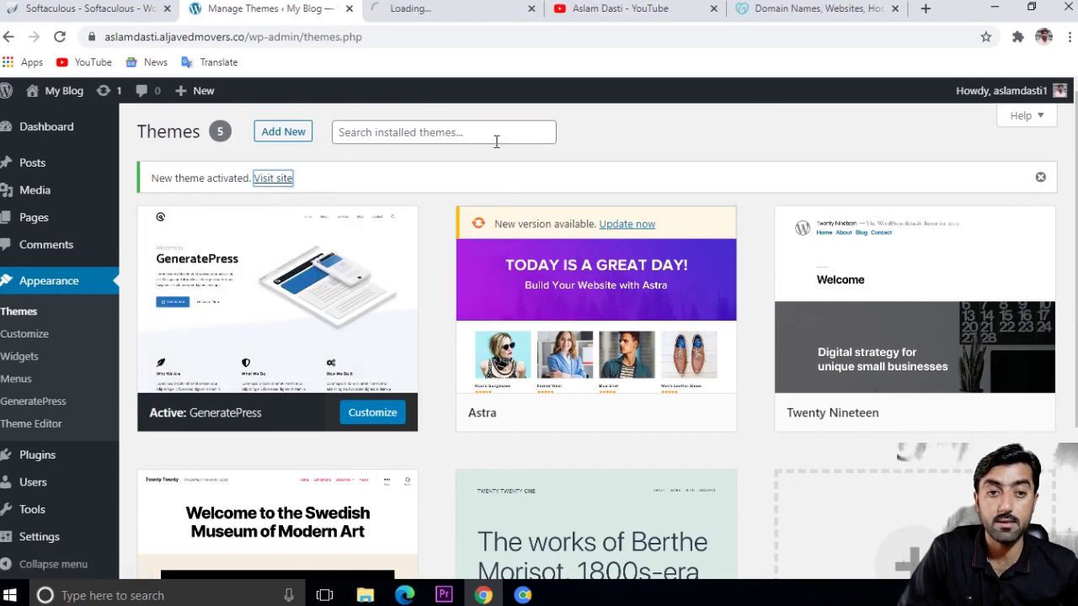
{"action": "left_click", "coordinate": [449, 7]}
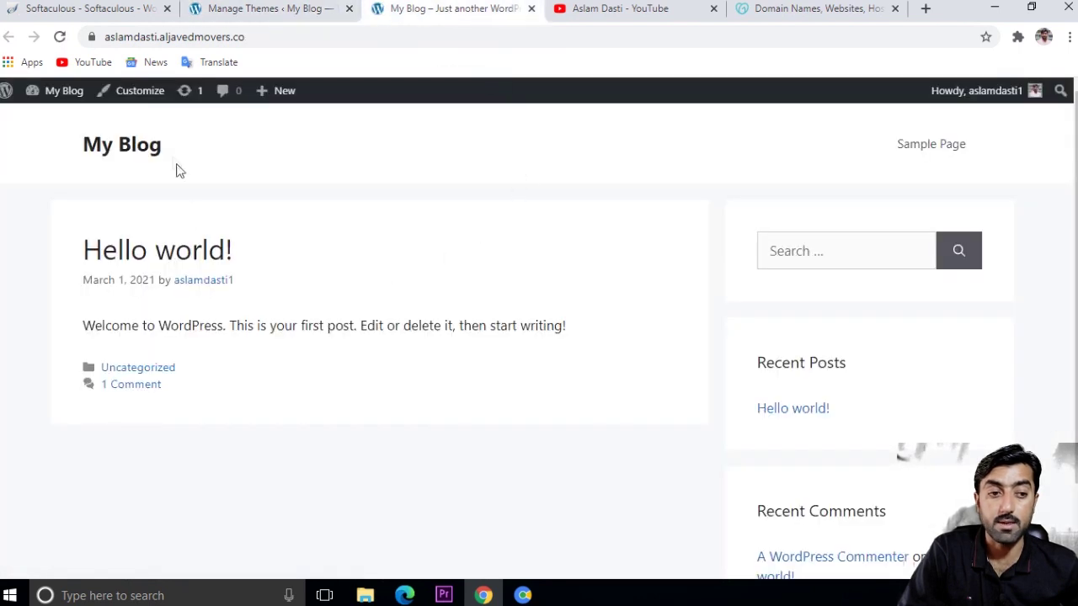
{"action": "scroll", "coordinate": [353, 323], "scroll_direction": "down", "scroll_amount": 2}
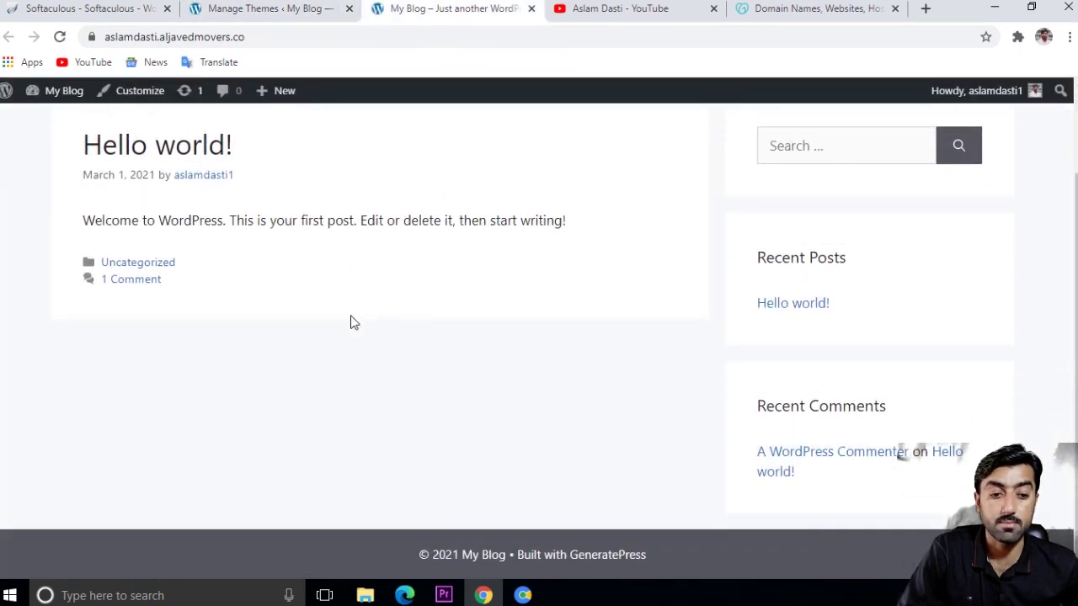
{"action": "scroll", "coordinate": [353, 322], "scroll_direction": "up", "scroll_amount": 2}
{"action": "left_click", "coordinate": [254, 8]}
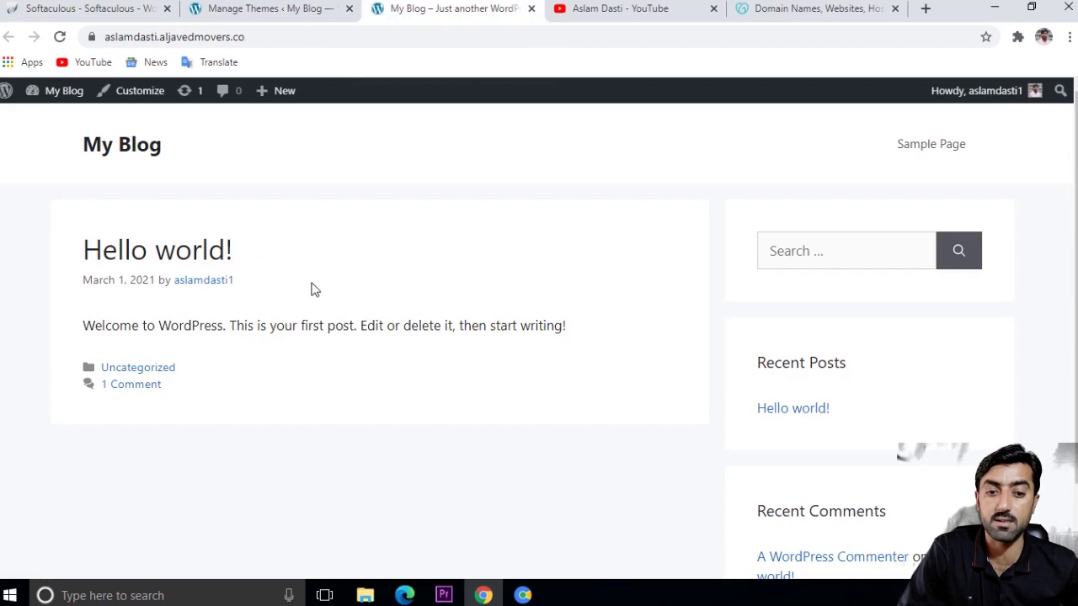
{"action": "mouse_move", "coordinate": [278, 91]}
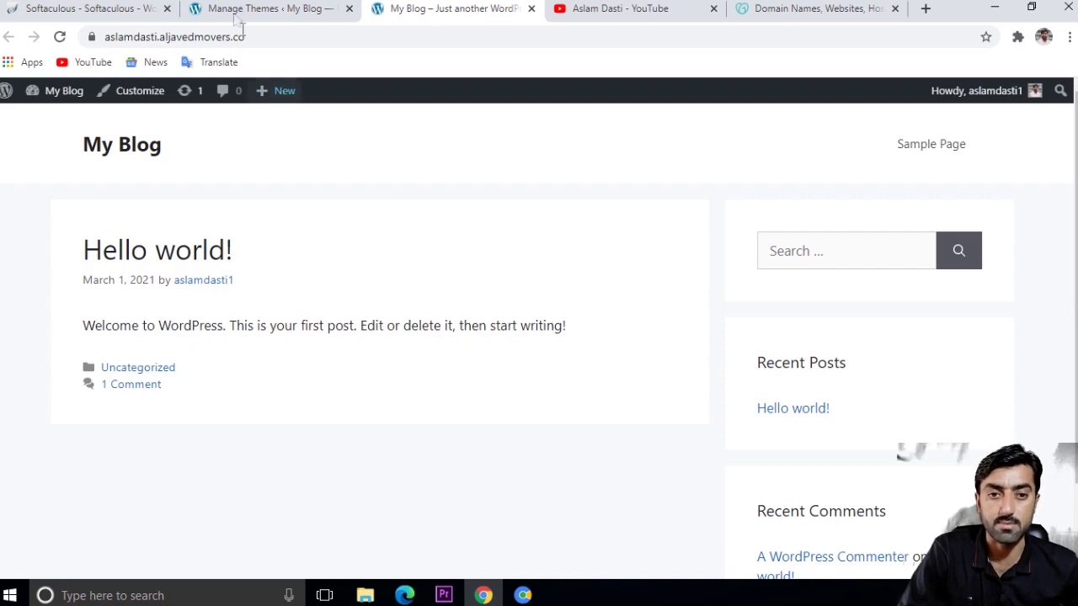
Step: Open the customizer for the GeneratePress theme, look over its options and page preview, and close it
{"action": "left_click", "coordinate": [268, 8]}
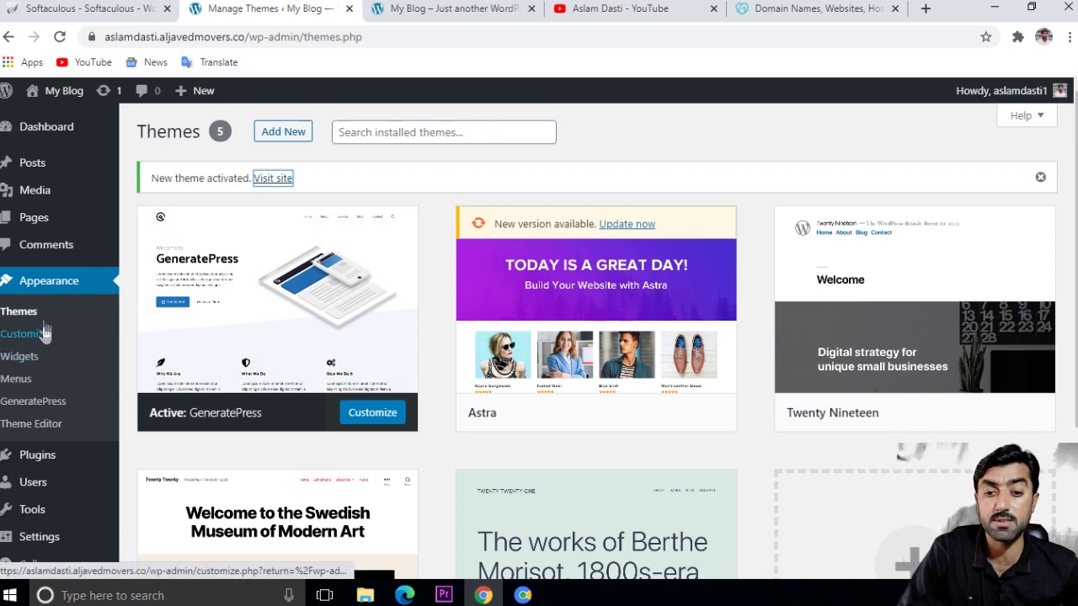
{"action": "mouse_move", "coordinate": [278, 256]}
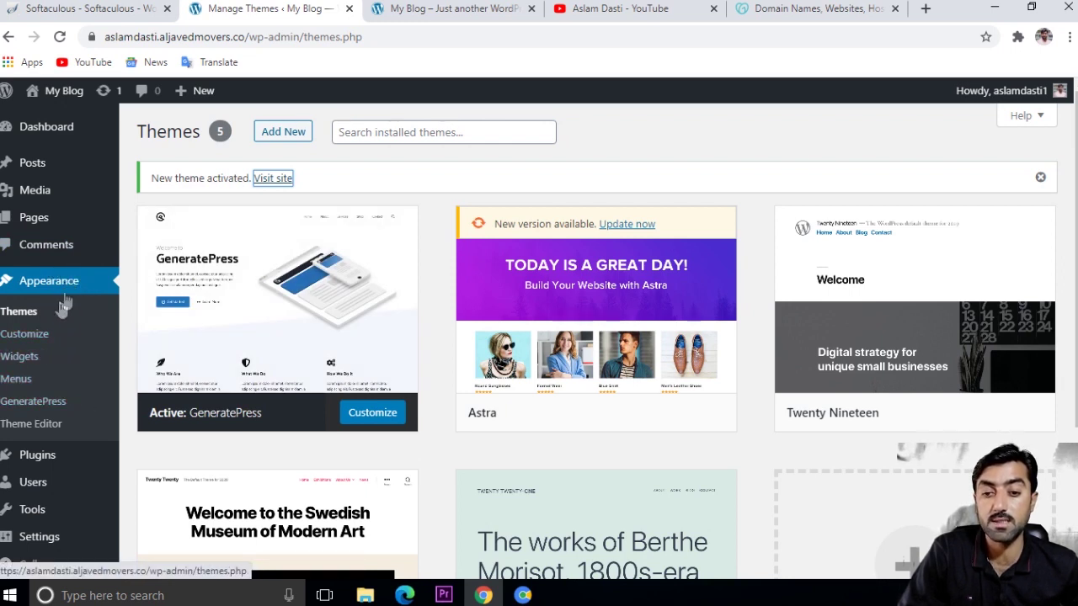
{"action": "left_click", "coordinate": [41, 337]}
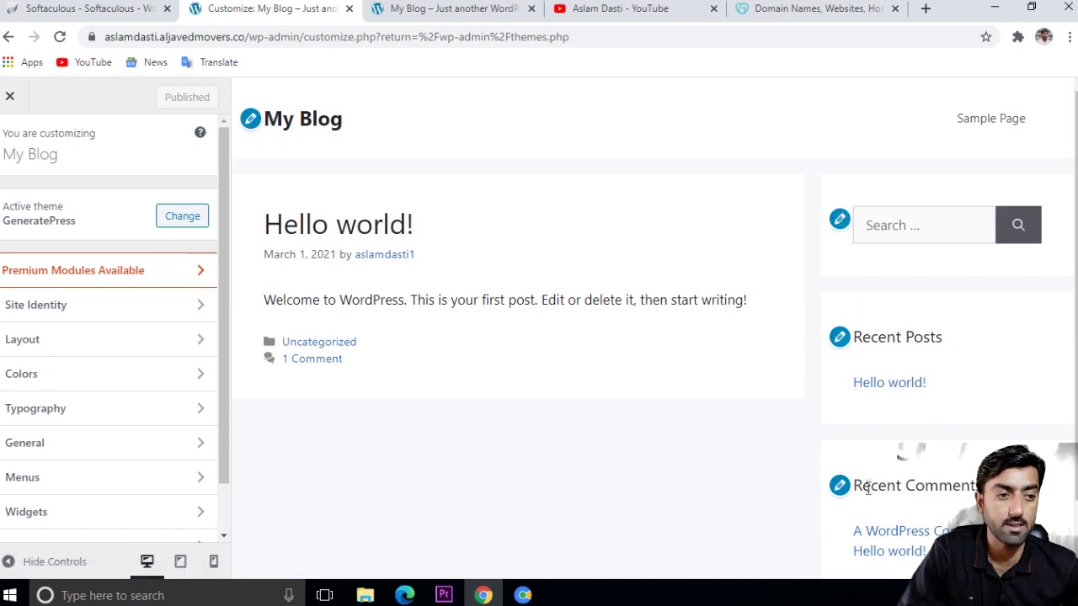
{"action": "scroll", "coordinate": [751, 403], "scroll_direction": "down", "scroll_amount": 1}
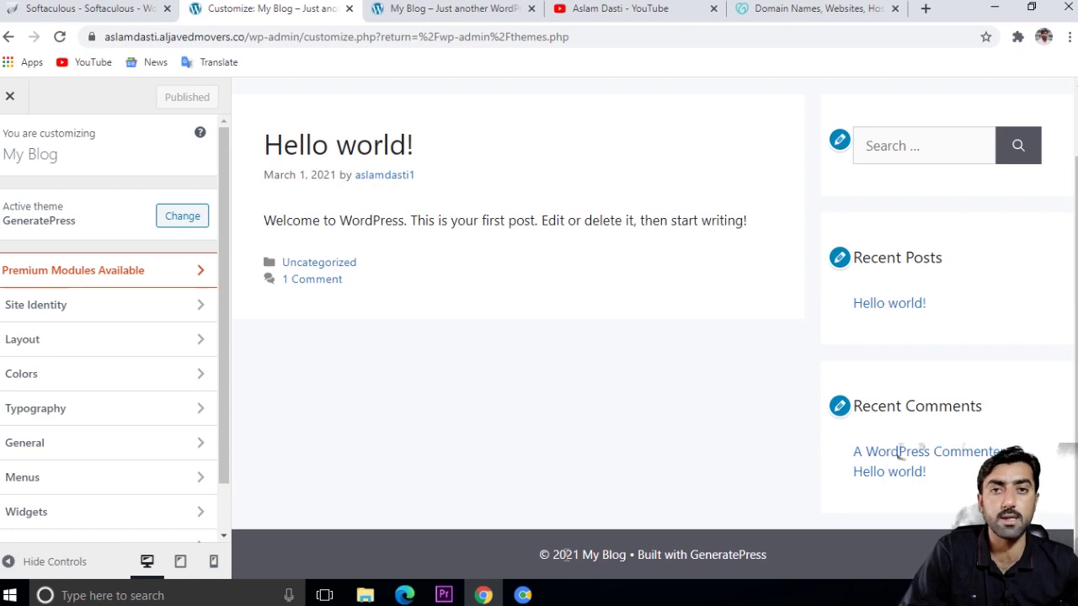
{"action": "scroll", "coordinate": [564, 547], "scroll_direction": "up", "scroll_amount": 2}
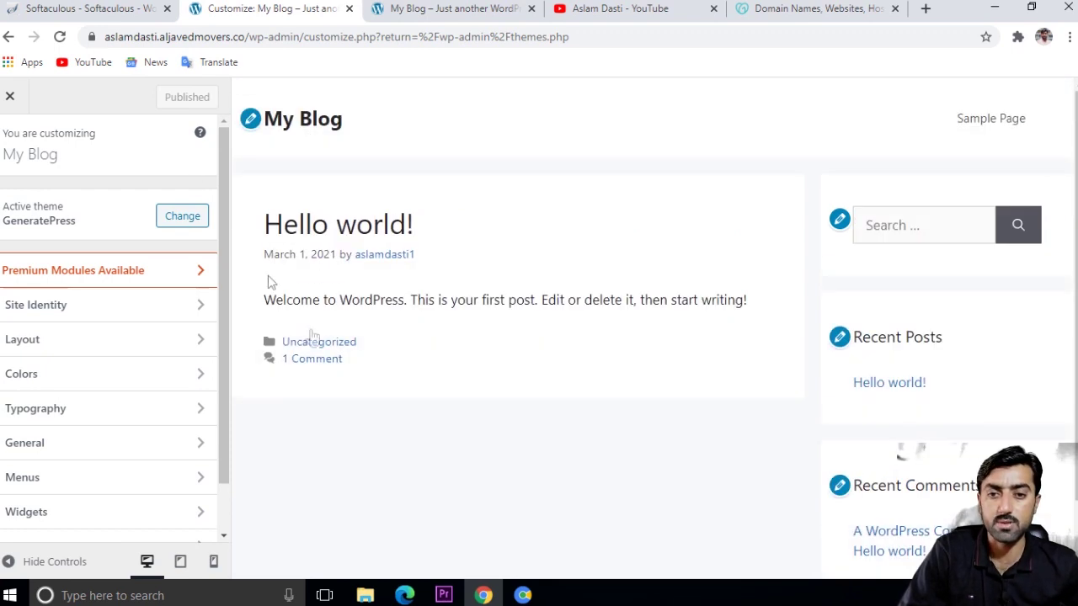
{"action": "left_click", "coordinate": [9, 97]}
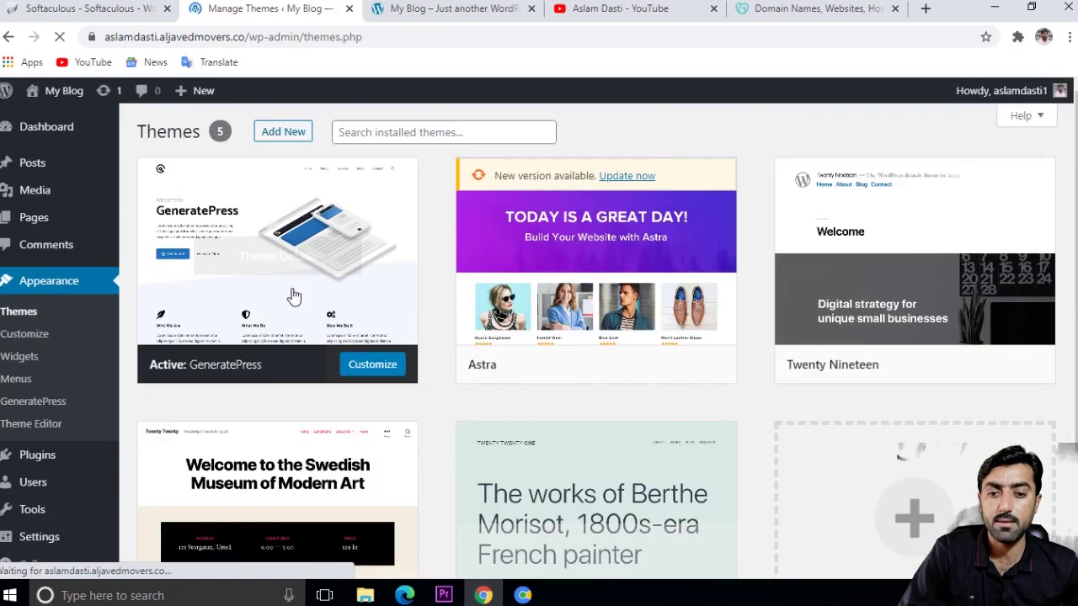
Step: Upload the plugin file gp-premium-v1.12.3.zip from Downloads, install it and activate the GP Premium plugin
{"action": "mouse_move", "coordinate": [60, 462]}
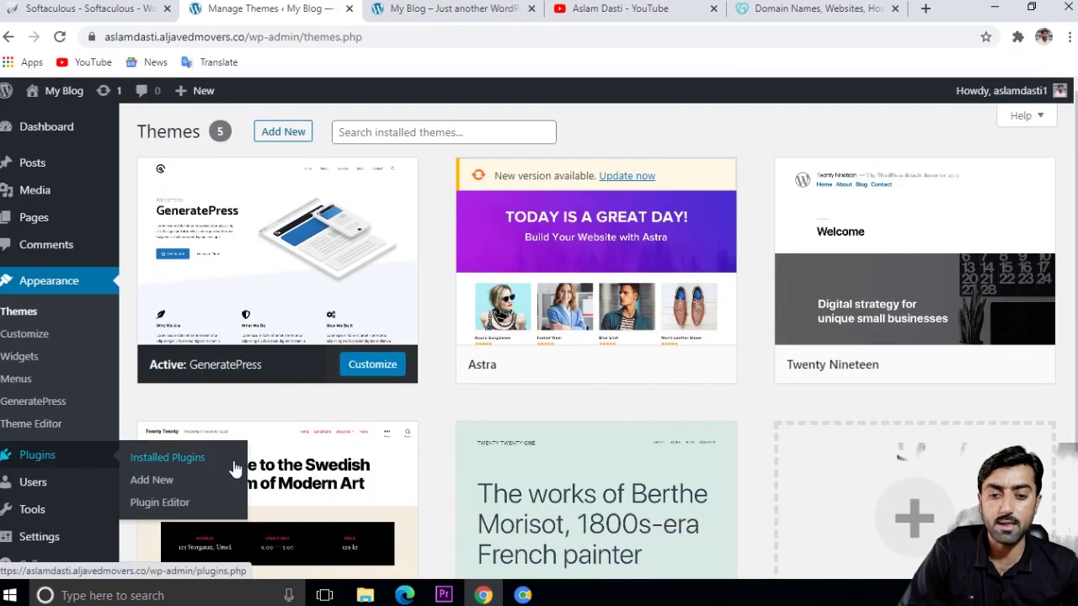
{"action": "left_click", "coordinate": [155, 486]}
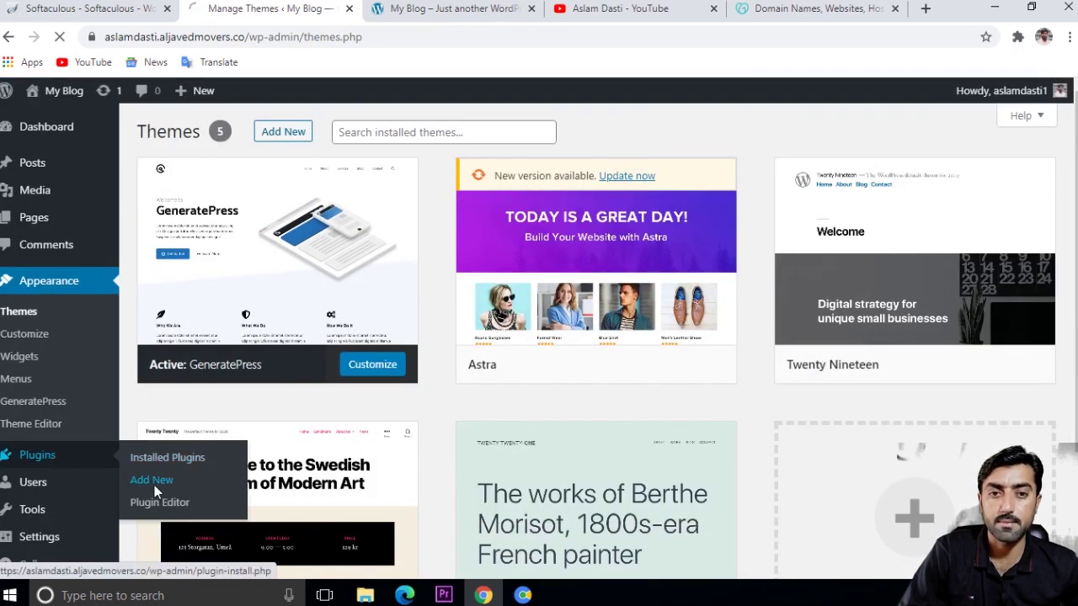
{"action": "left_click", "coordinate": [281, 133]}
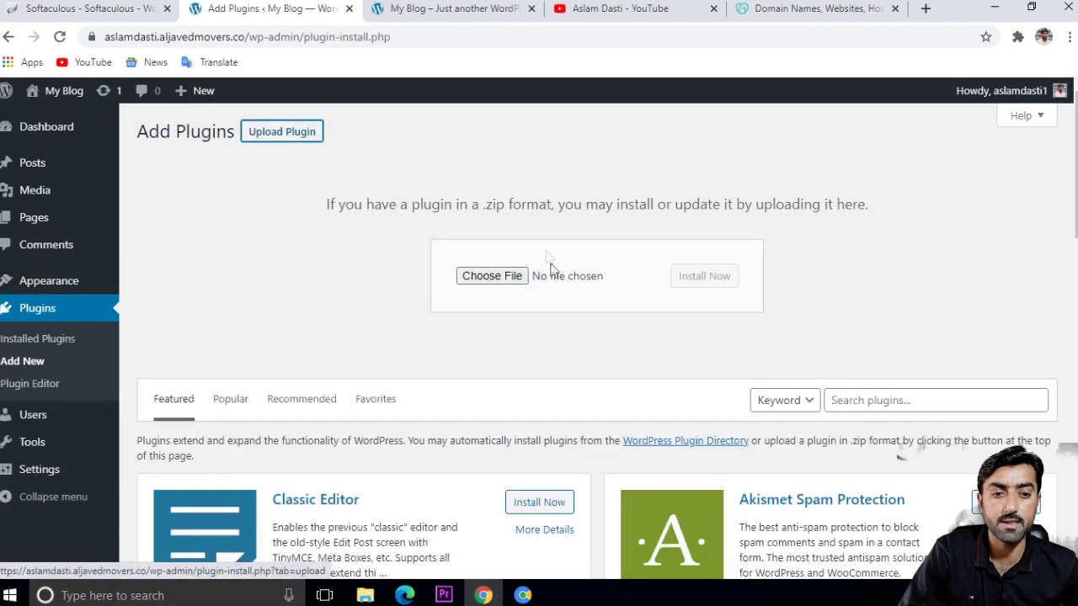
{"action": "left_click", "coordinate": [492, 276]}
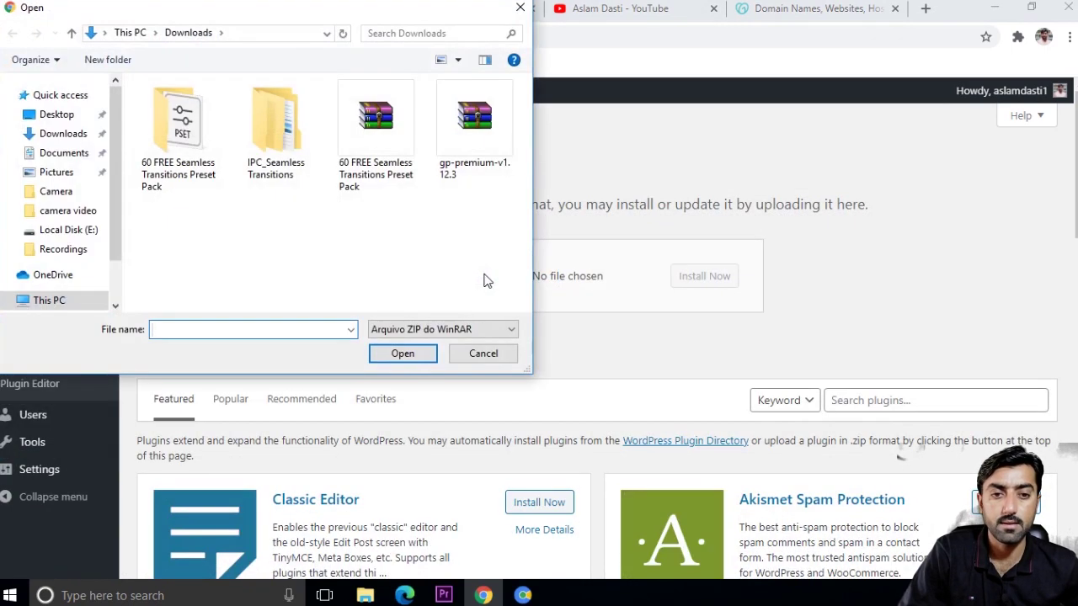
{"action": "double_click", "coordinate": [475, 134]}
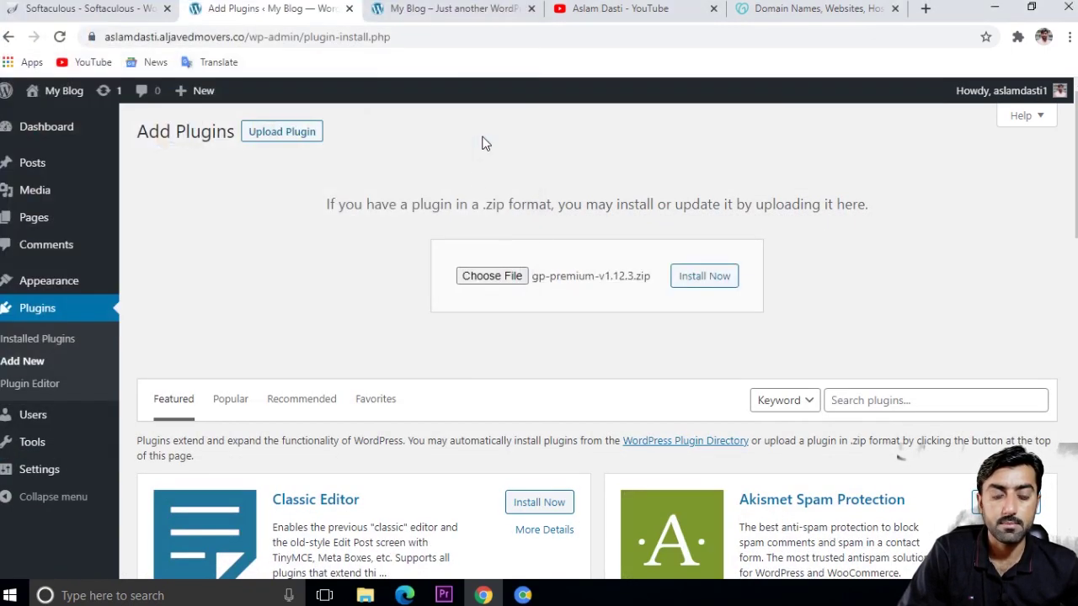
{"action": "left_click", "coordinate": [702, 277]}
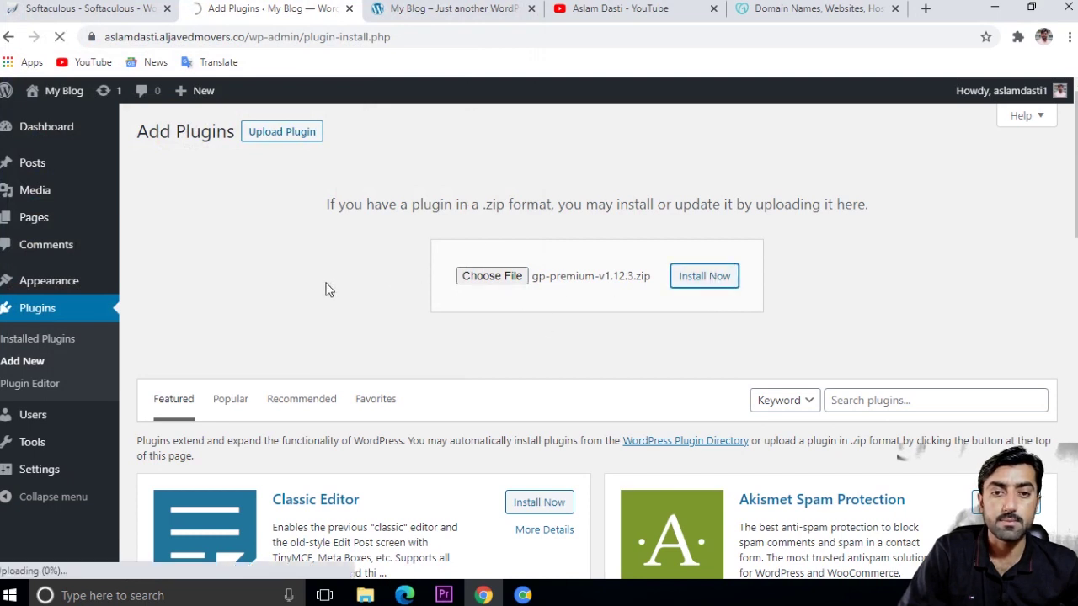
{"action": "left_click", "coordinate": [182, 250]}
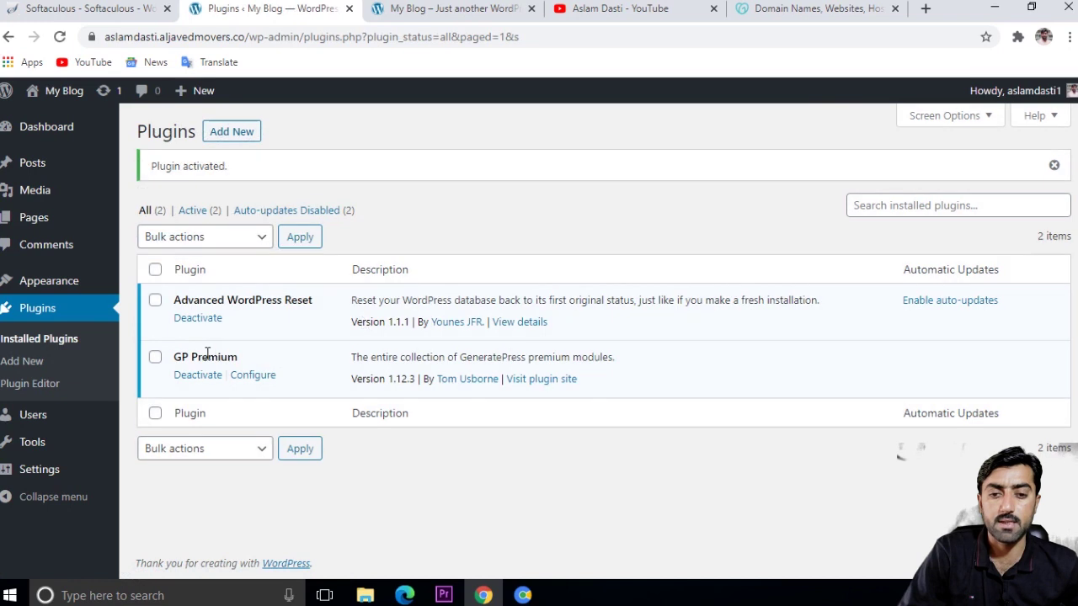
Step: Open the GP Premium configuration and look through its modules from Backgrounds to WooCommerce
{"action": "left_click", "coordinate": [255, 375]}
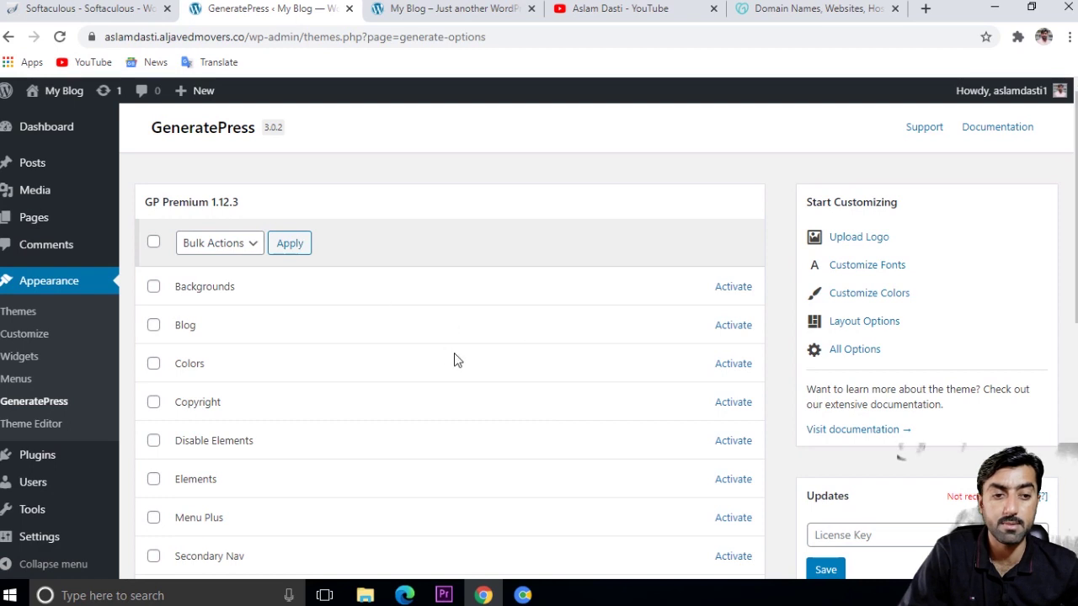
{"action": "scroll", "coordinate": [454, 353], "scroll_direction": "down", "scroll_amount": 1}
{"action": "scroll", "coordinate": [455, 360], "scroll_direction": "up", "scroll_amount": 1}
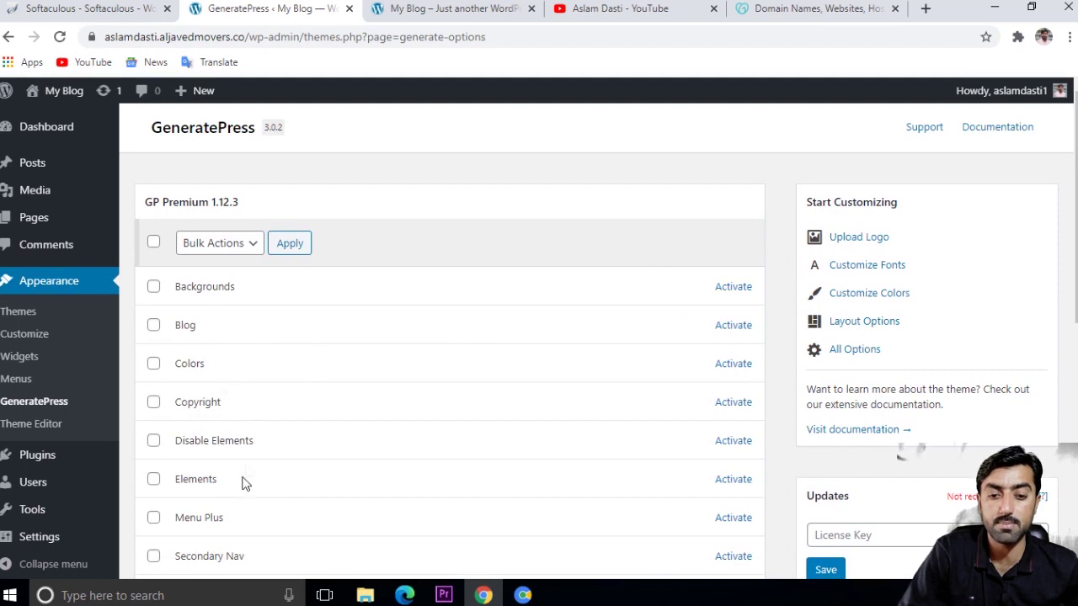
{"action": "scroll", "coordinate": [300, 488], "scroll_direction": "down", "scroll_amount": 1}
{"action": "scroll", "coordinate": [278, 455], "scroll_direction": "down", "scroll_amount": 1}
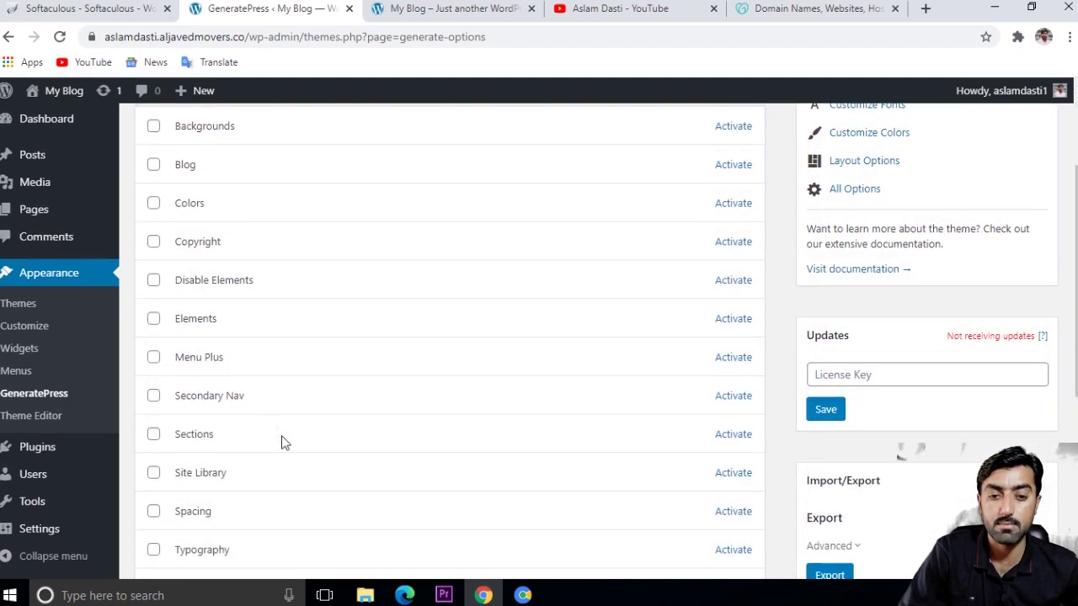
{"action": "scroll", "coordinate": [269, 385], "scroll_direction": "down", "scroll_amount": 1}
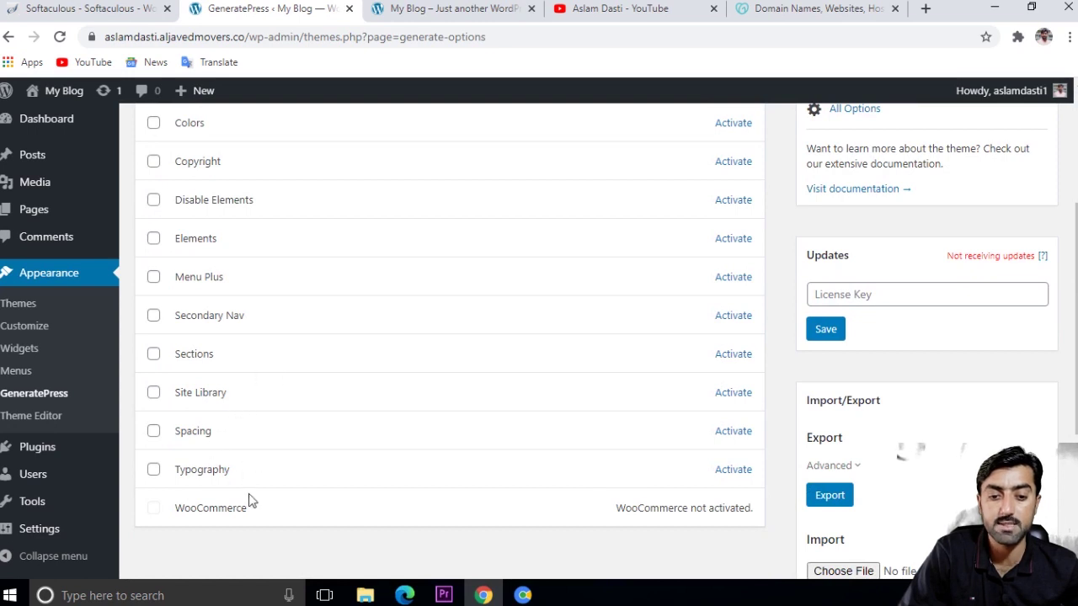
{"action": "scroll", "coordinate": [408, 381], "scroll_direction": "up", "scroll_amount": 3}
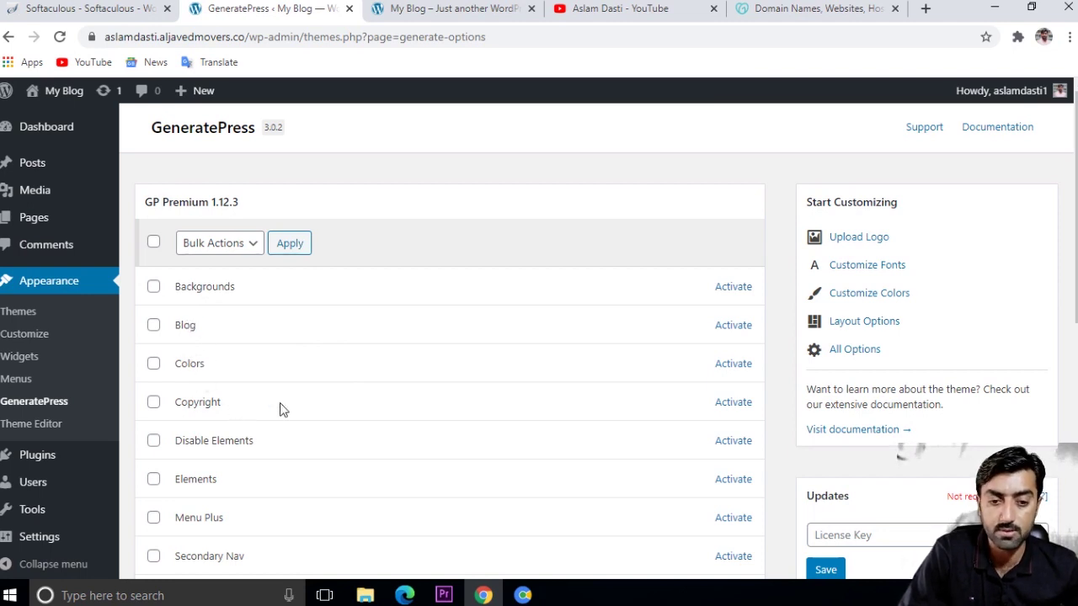
Step: Select all GP Premium modules, activate them with a bulk action, and check the module list
{"action": "scroll", "coordinate": [282, 409], "scroll_direction": "down", "scroll_amount": 1}
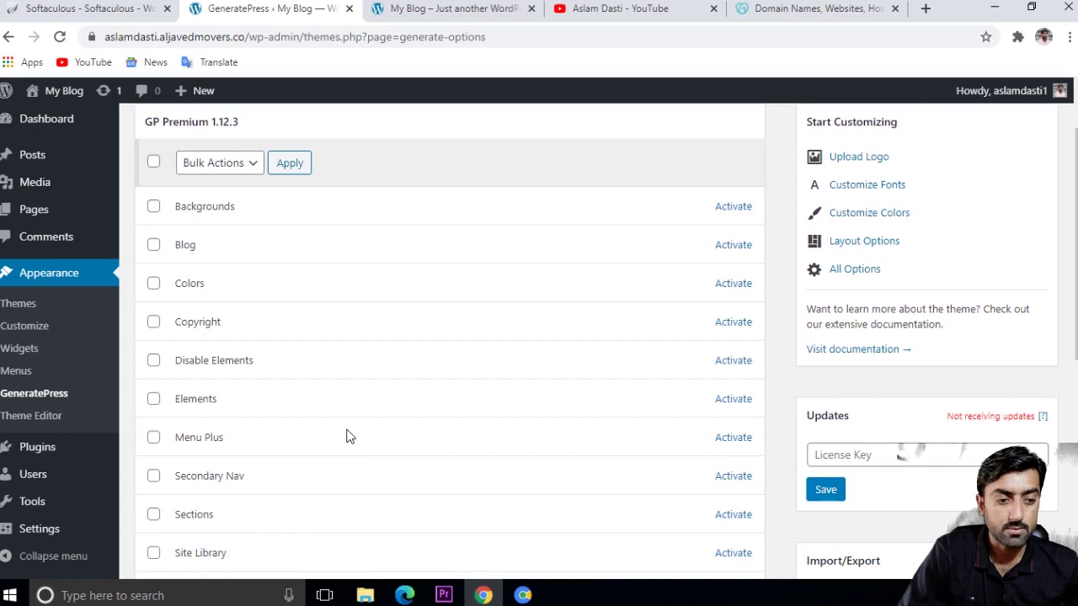
{"action": "scroll", "coordinate": [348, 435], "scroll_direction": "up", "scroll_amount": 1}
{"action": "scroll", "coordinate": [379, 431], "scroll_direction": "down", "scroll_amount": 1}
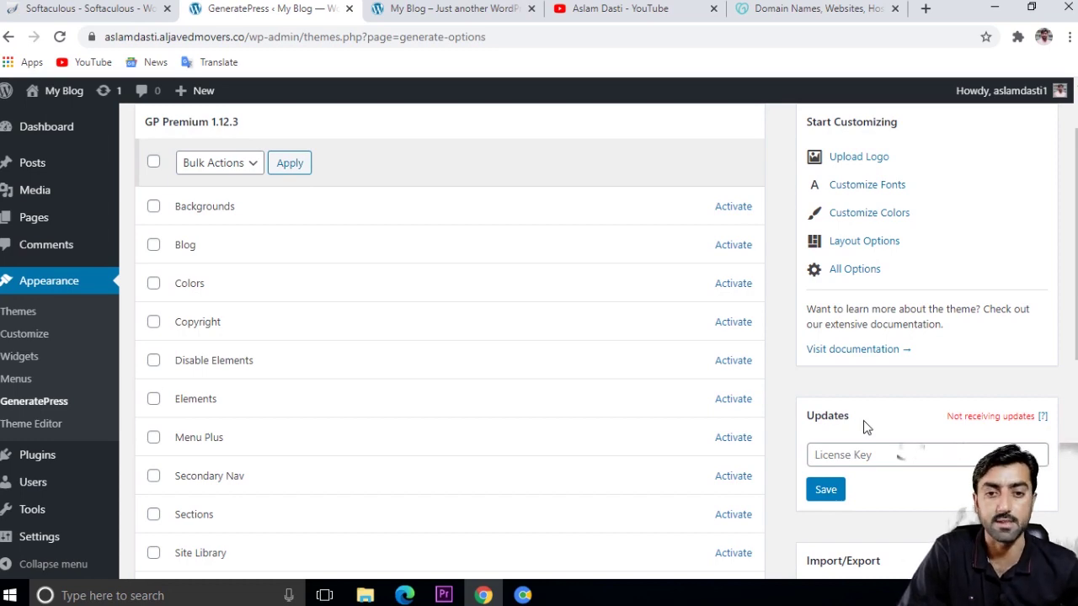
{"action": "scroll", "coordinate": [353, 253], "scroll_direction": "up", "scroll_amount": 2}
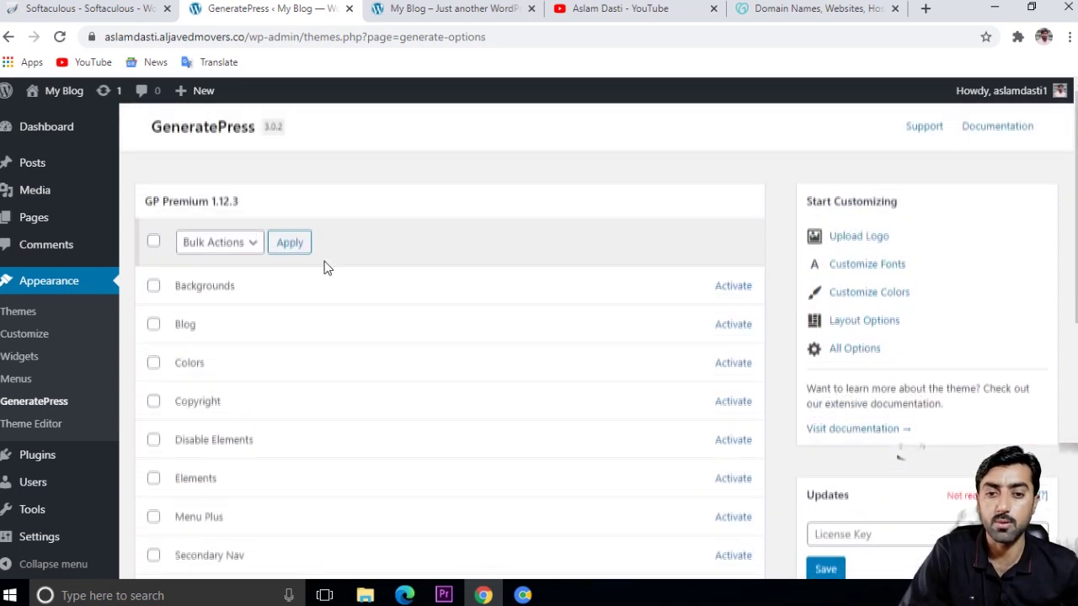
{"action": "left_click", "coordinate": [154, 243]}
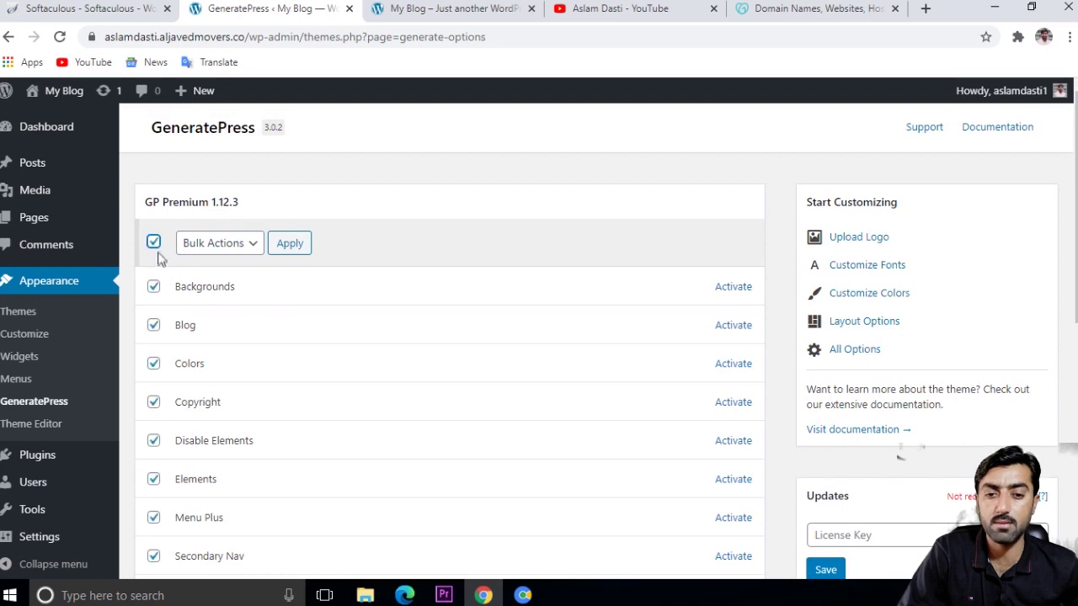
{"action": "left_click", "coordinate": [155, 249]}
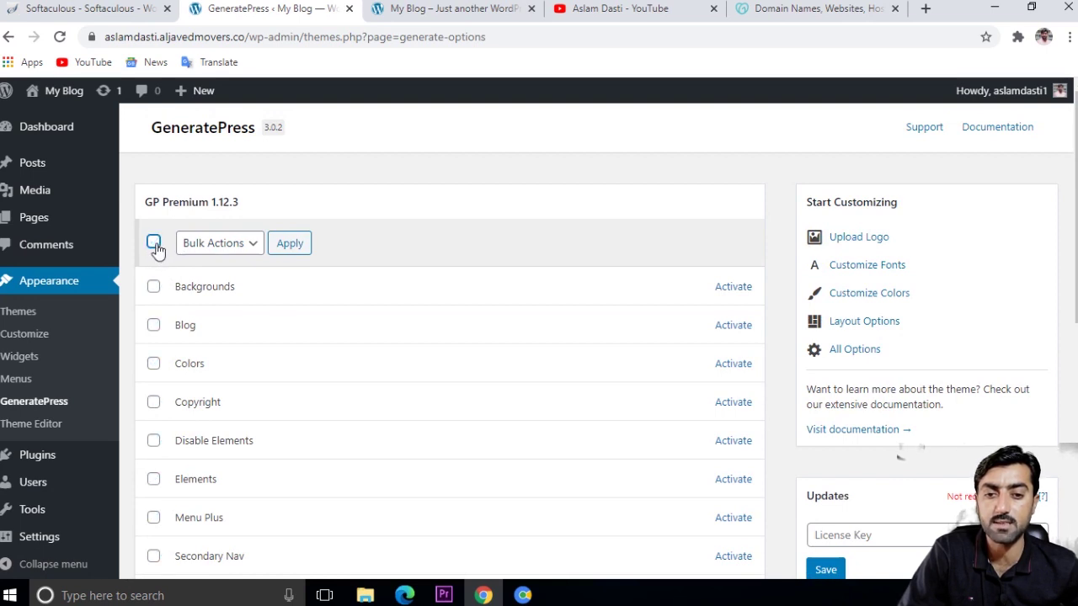
{"action": "left_click", "coordinate": [155, 249]}
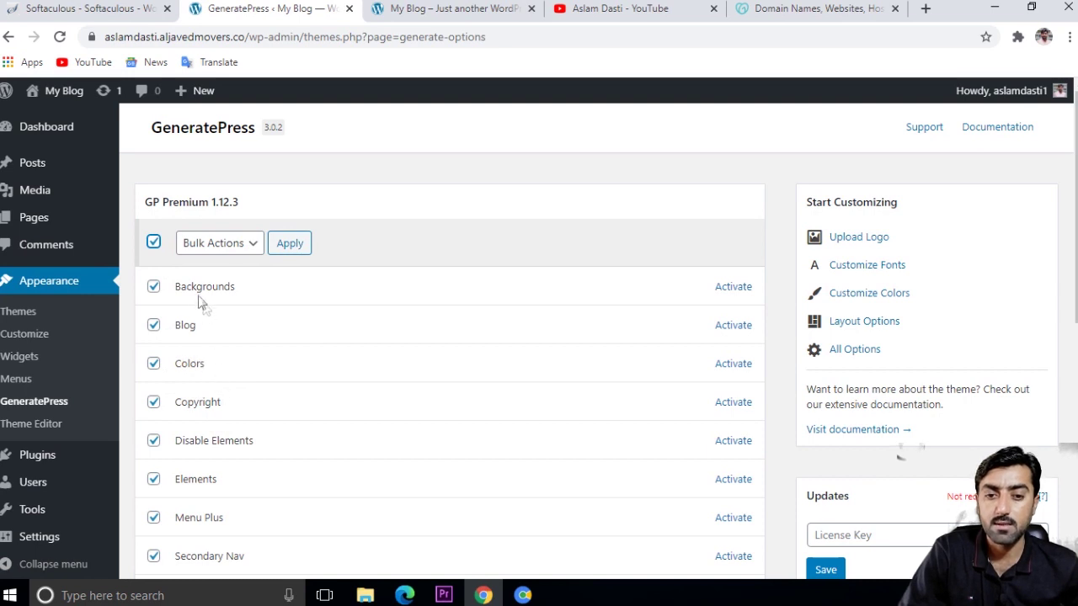
{"action": "left_click", "coordinate": [246, 244]}
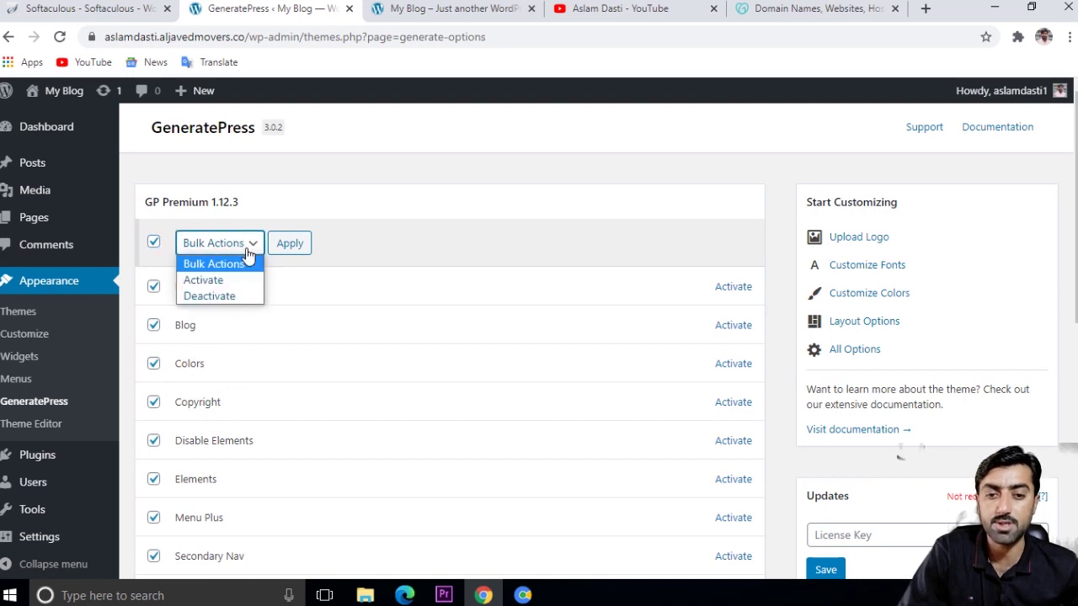
{"action": "left_click", "coordinate": [224, 282]}
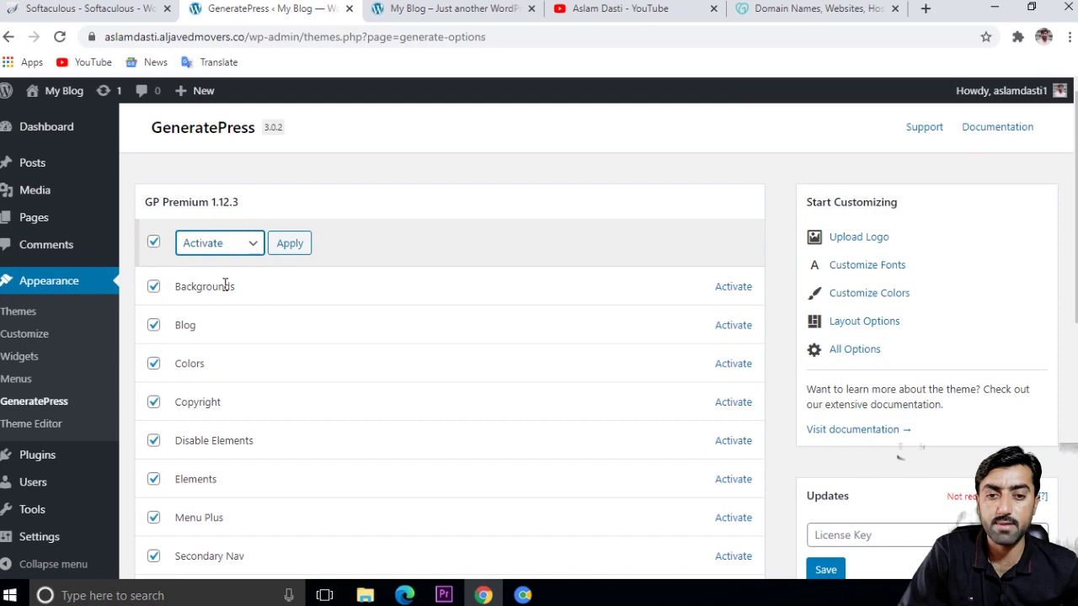
{"action": "left_click", "coordinate": [286, 253]}
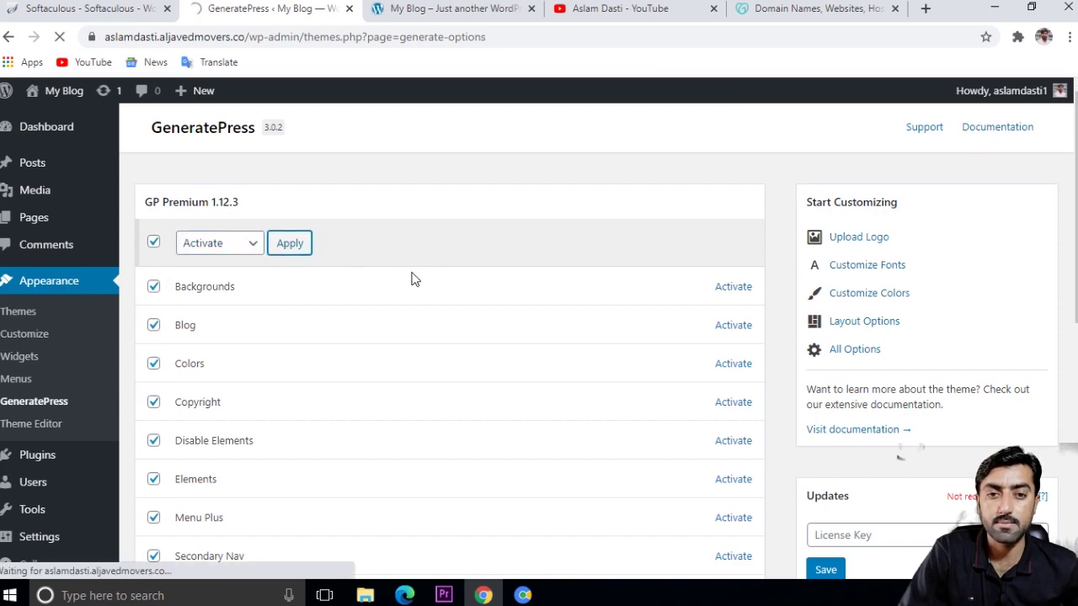
{"action": "scroll", "coordinate": [412, 279], "scroll_direction": "down", "scroll_amount": 3}
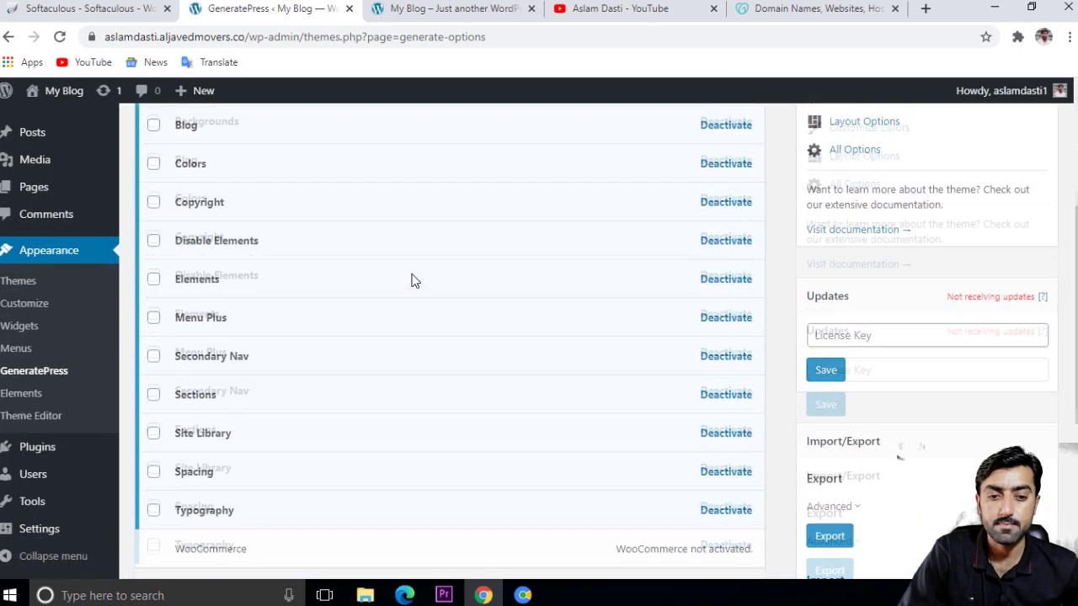
{"action": "scroll", "coordinate": [410, 280], "scroll_direction": "down", "scroll_amount": 2}
{"action": "scroll", "coordinate": [395, 287], "scroll_direction": "up", "scroll_amount": 5}
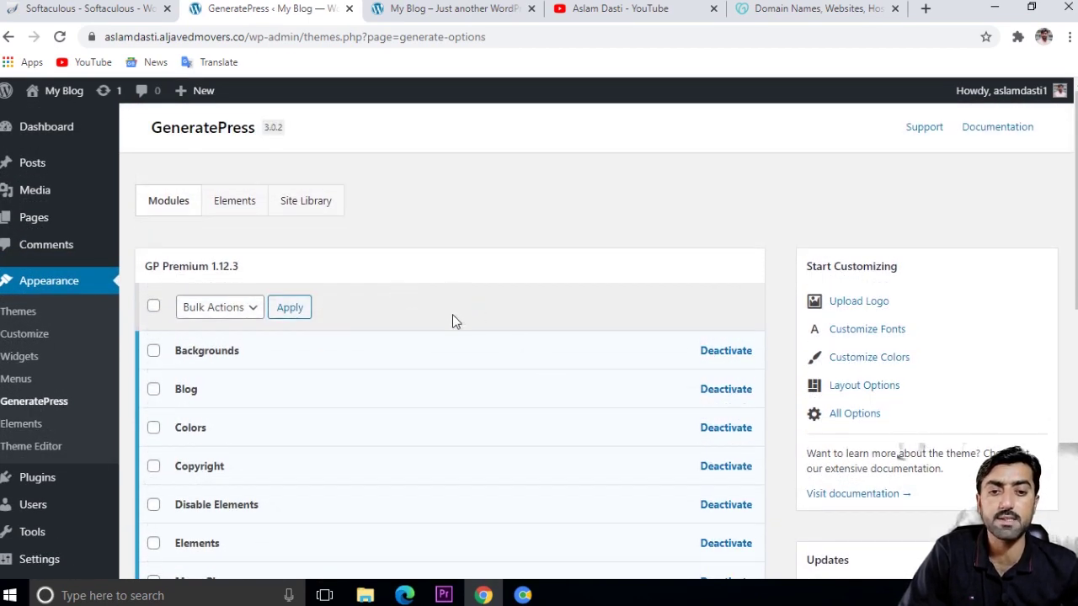
Step: View the GeneratePress Elements page, return to the modules, and open the Site Library
{"action": "left_click", "coordinate": [236, 207]}
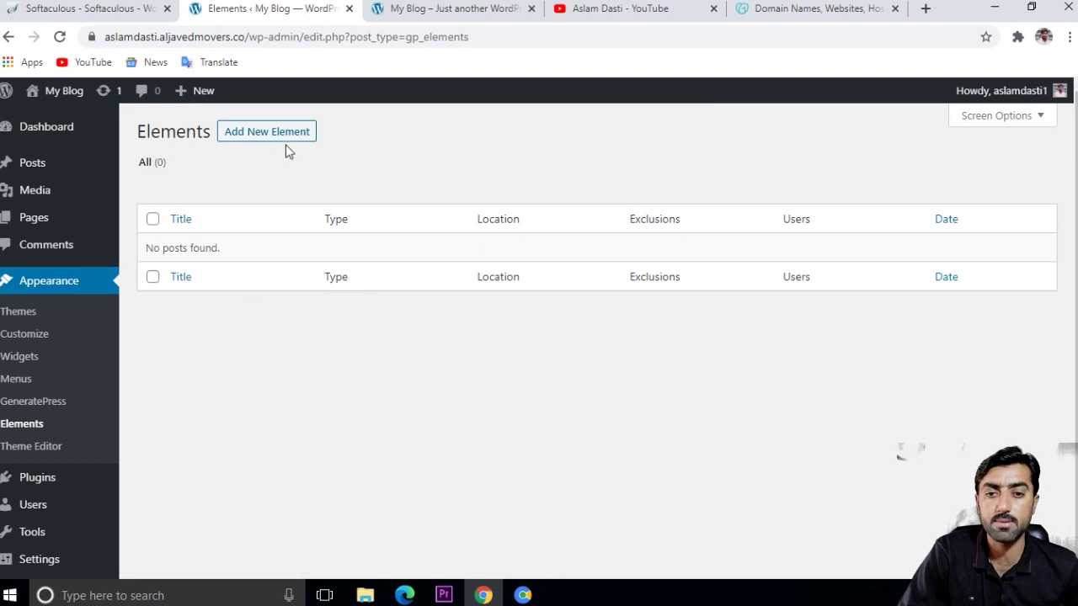
{"action": "left_click", "coordinate": [9, 38]}
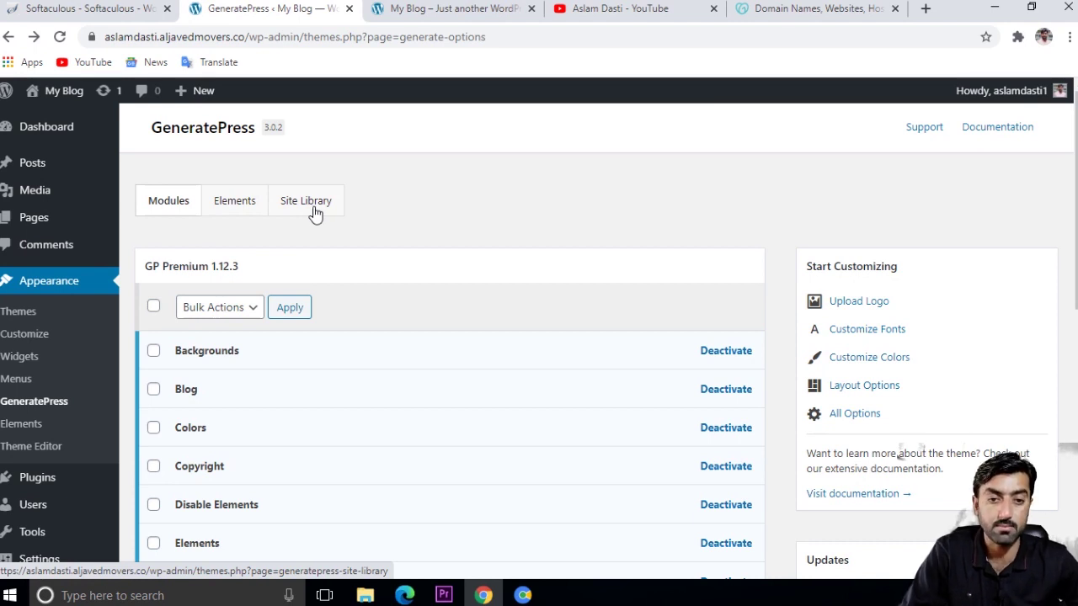
{"action": "left_click", "coordinate": [310, 208]}
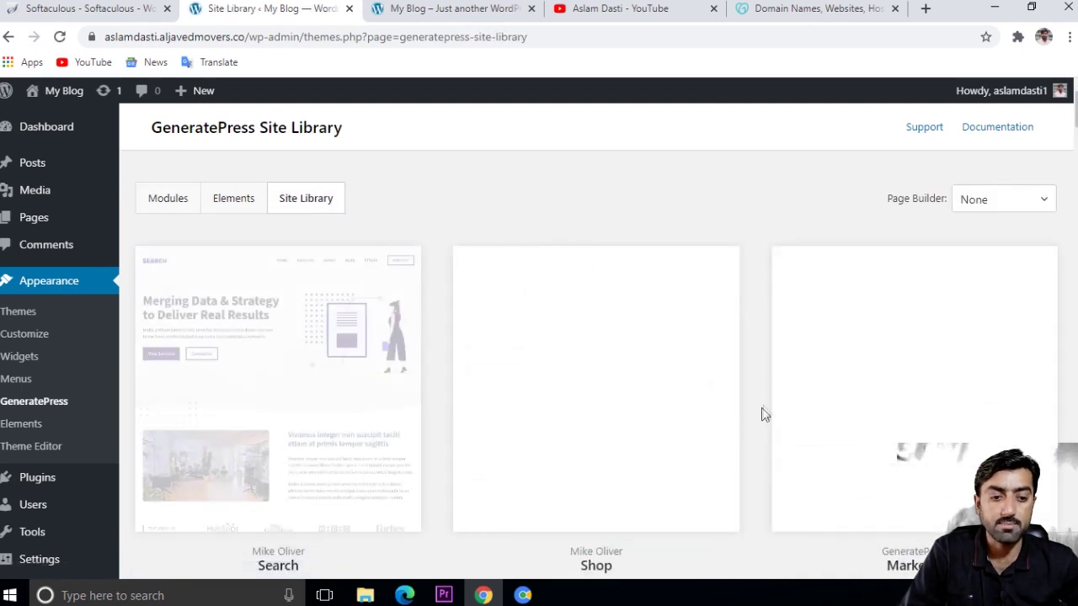
Step: Browse the starter site designs in the Site Library, from Search and Shop down to Slideout, Java and Arctic
{"action": "mouse_move", "coordinate": [644, 350]}
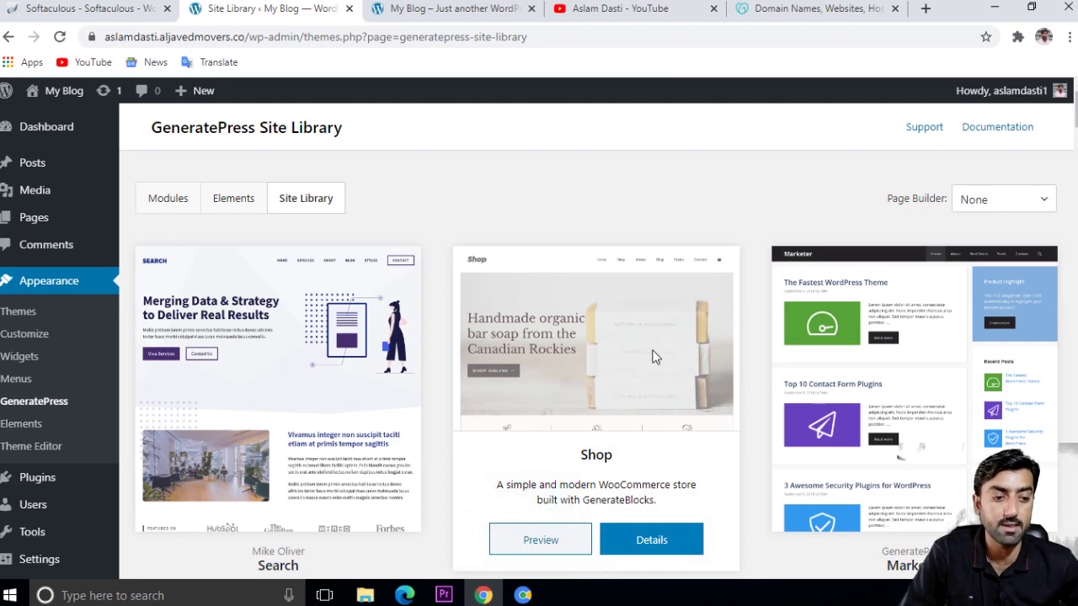
{"action": "scroll", "coordinate": [631, 353], "scroll_direction": "down", "scroll_amount": 1}
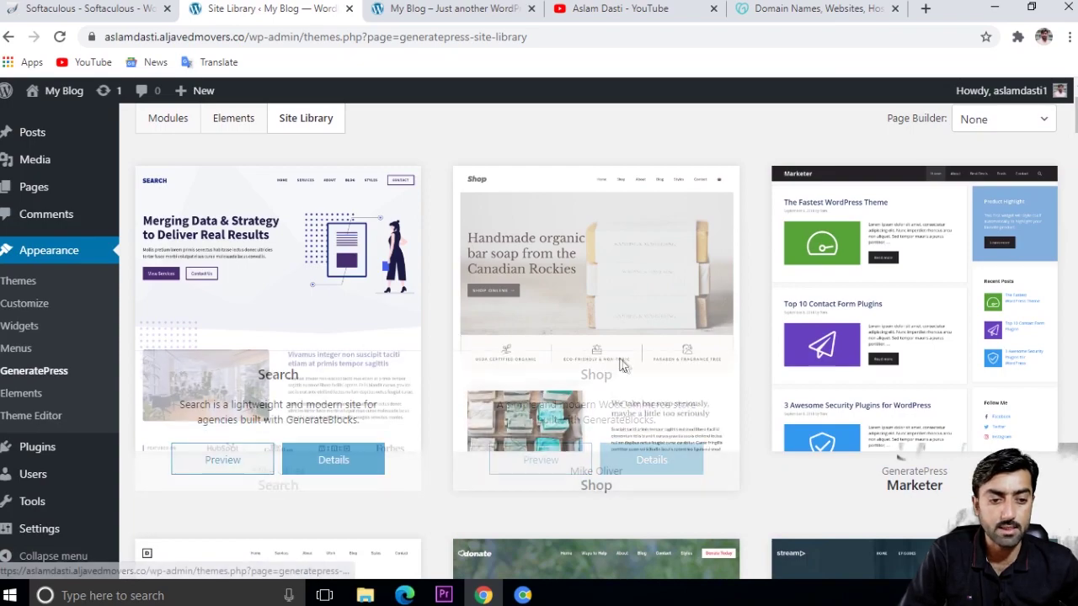
{"action": "scroll", "coordinate": [826, 412], "scroll_direction": "down", "scroll_amount": 3}
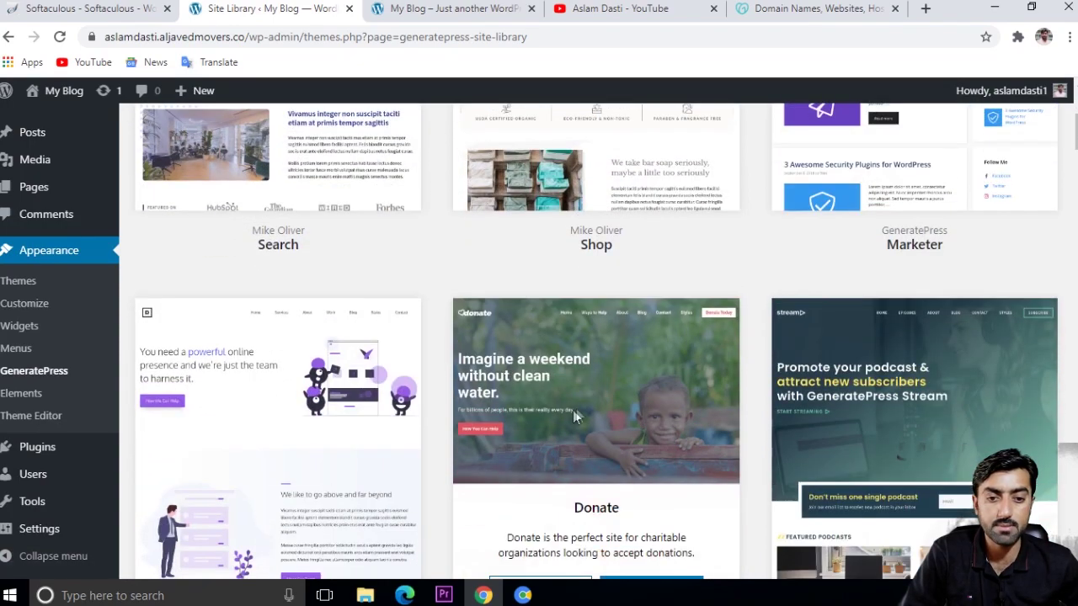
{"action": "scroll", "coordinate": [576, 410], "scroll_direction": "down", "scroll_amount": 2}
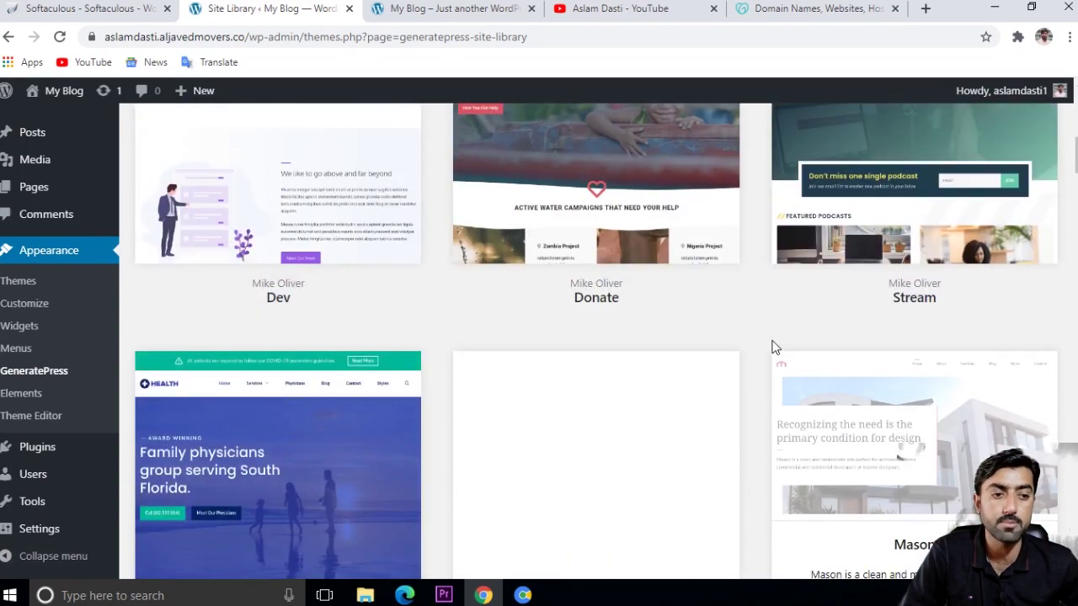
{"action": "scroll", "coordinate": [769, 341], "scroll_direction": "down", "scroll_amount": 1}
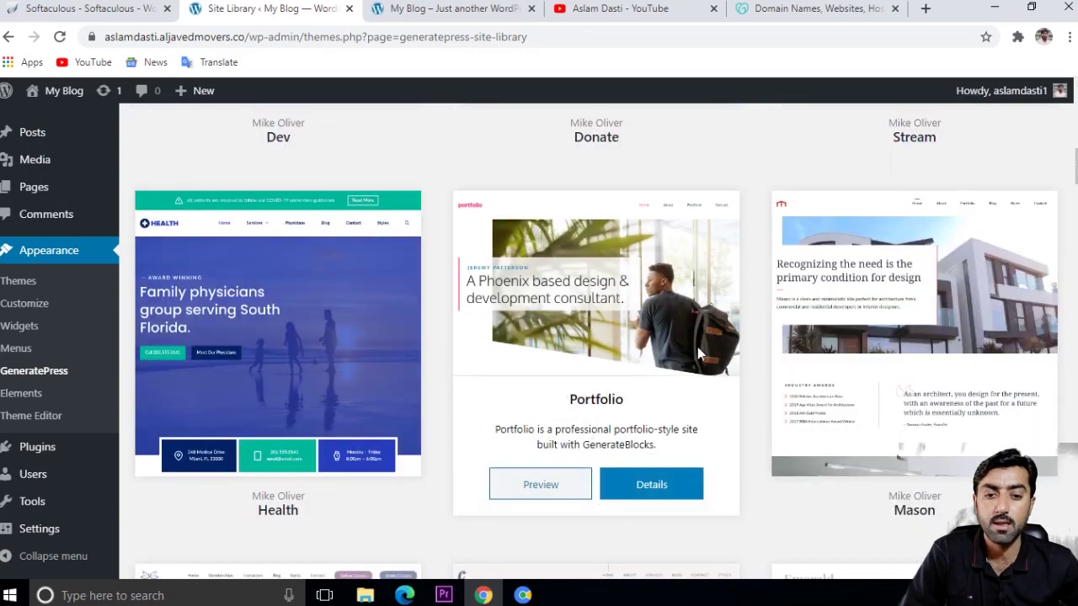
{"action": "scroll", "coordinate": [697, 347], "scroll_direction": "down", "scroll_amount": 4}
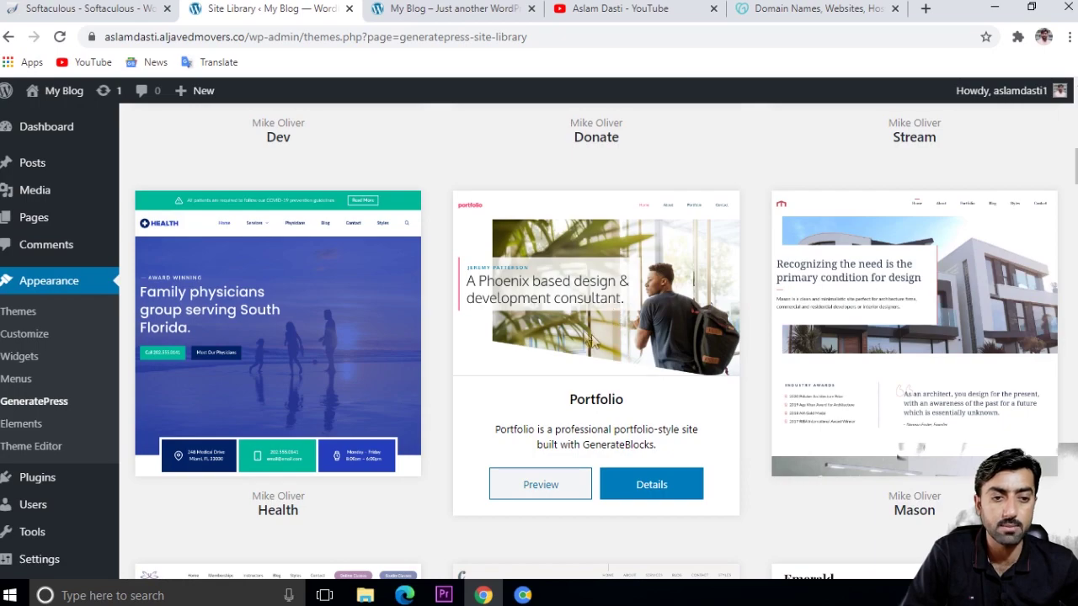
{"action": "scroll", "coordinate": [603, 337], "scroll_direction": "down", "scroll_amount": 3}
{"action": "scroll", "coordinate": [603, 344], "scroll_direction": "down", "scroll_amount": 2}
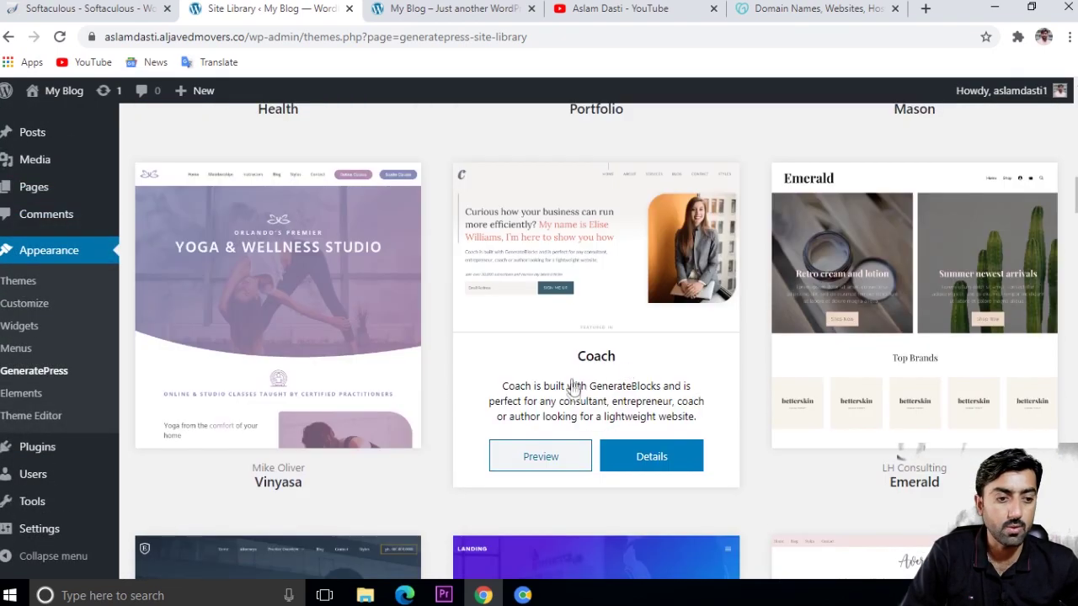
{"action": "scroll", "coordinate": [578, 368], "scroll_direction": "down", "scroll_amount": 5}
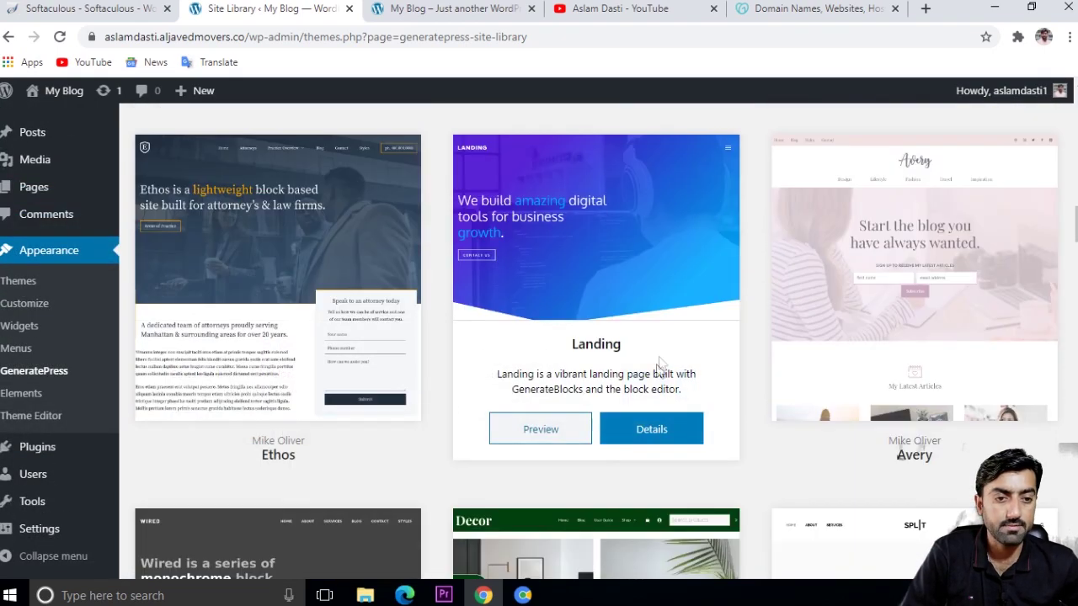
{"action": "scroll", "coordinate": [658, 320], "scroll_direction": "down", "scroll_amount": 5}
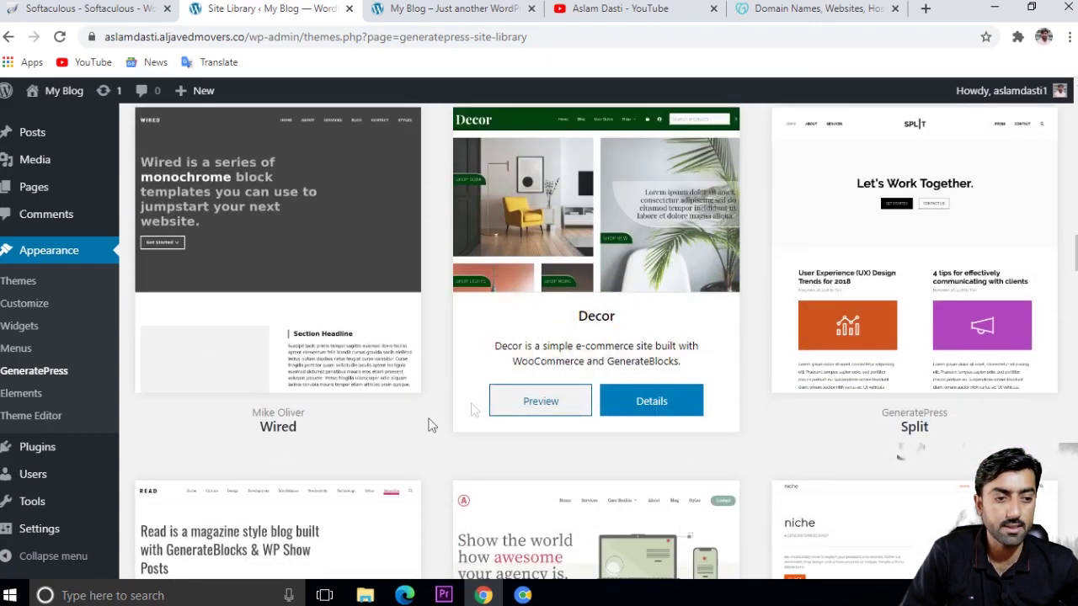
{"action": "scroll", "coordinate": [768, 375], "scroll_direction": "down", "scroll_amount": 4}
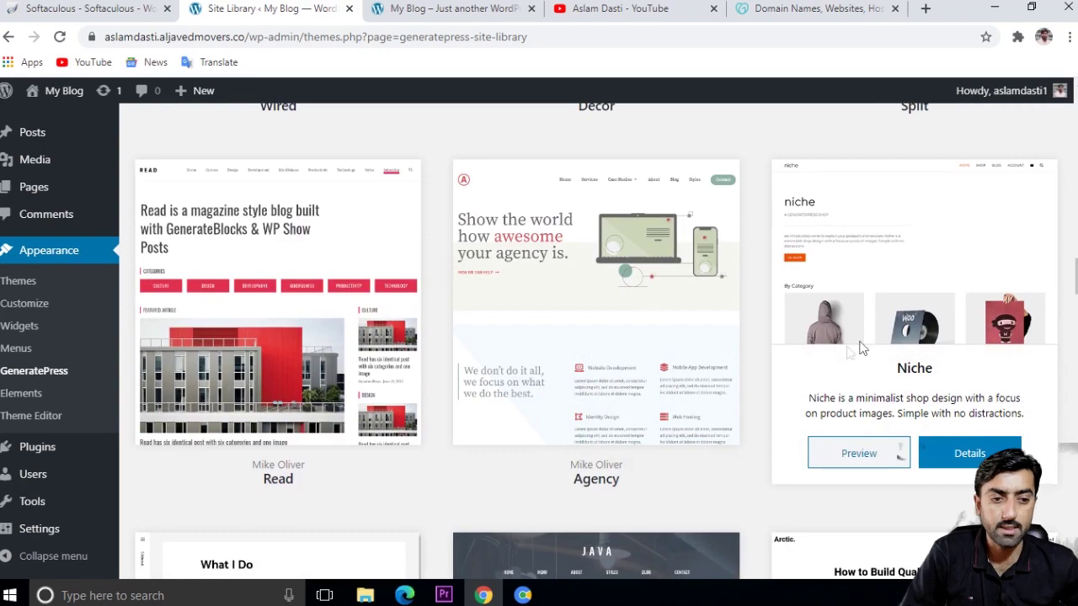
{"action": "scroll", "coordinate": [601, 360], "scroll_direction": "down", "scroll_amount": 3}
{"action": "scroll", "coordinate": [421, 328], "scroll_direction": "down", "scroll_amount": 1}
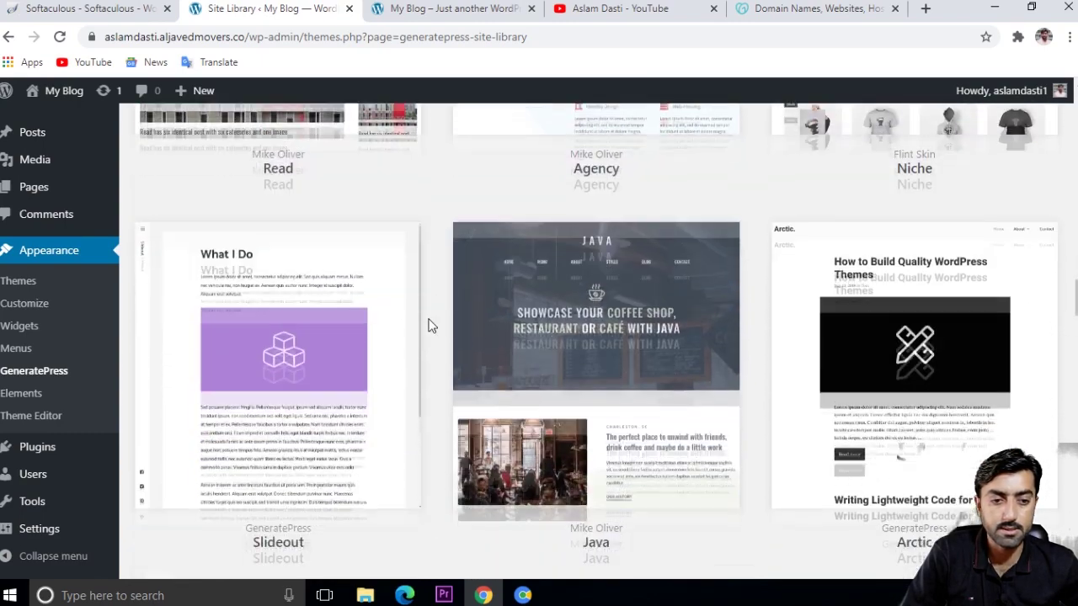
{"action": "scroll", "coordinate": [432, 326], "scroll_direction": "up", "scroll_amount": 20}
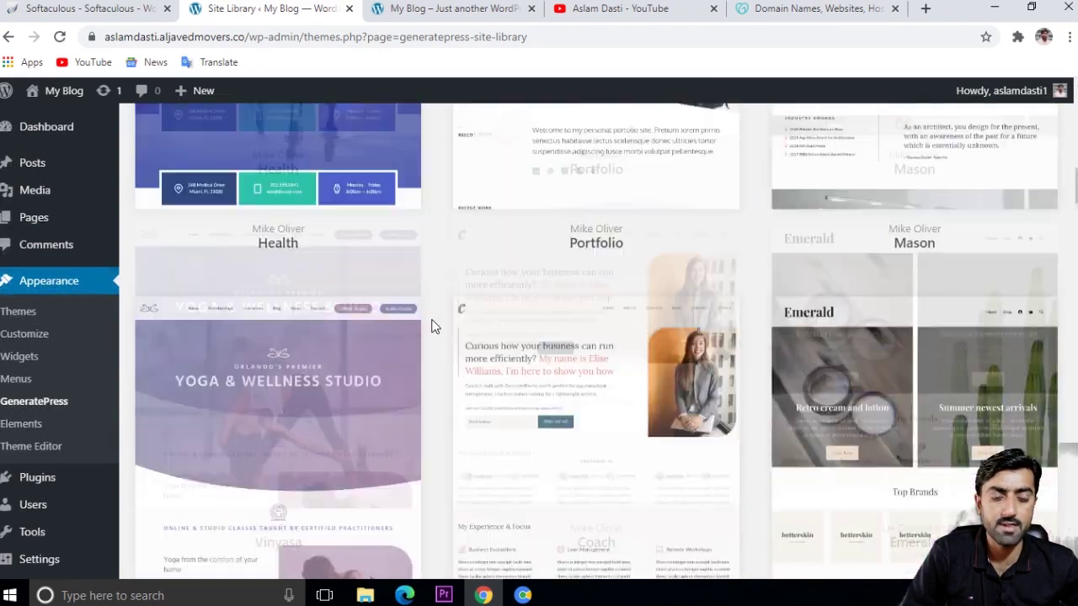
{"action": "scroll", "coordinate": [432, 326], "scroll_direction": "up", "scroll_amount": 10}
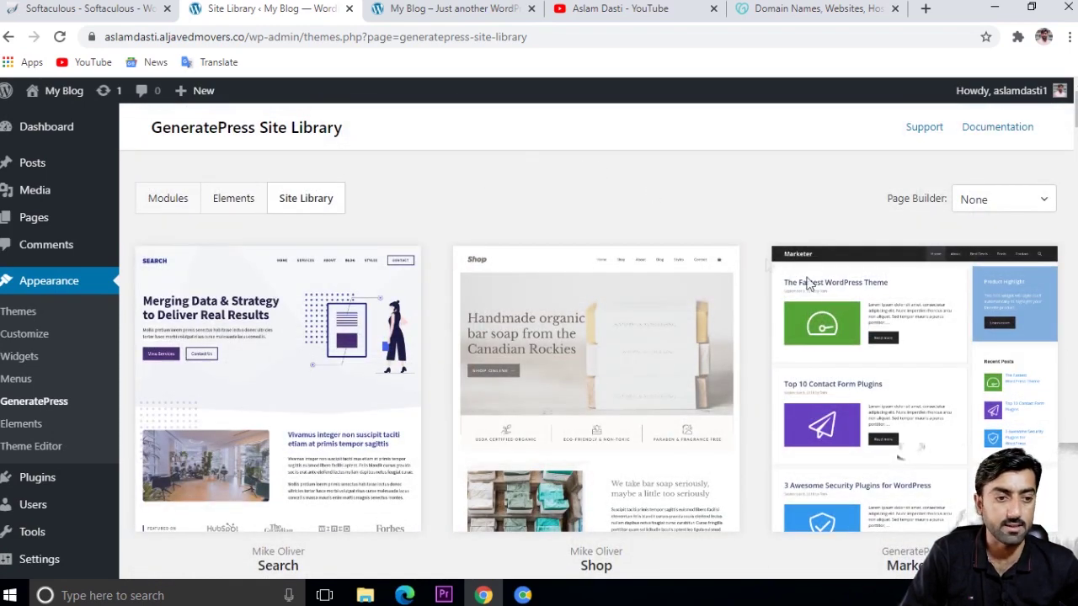
Step: Open the details of the Marketer starter site and review its import stages and required plugins
{"action": "mouse_move", "coordinate": [886, 301]}
{"action": "scroll", "coordinate": [972, 316], "scroll_direction": "down", "scroll_amount": 2}
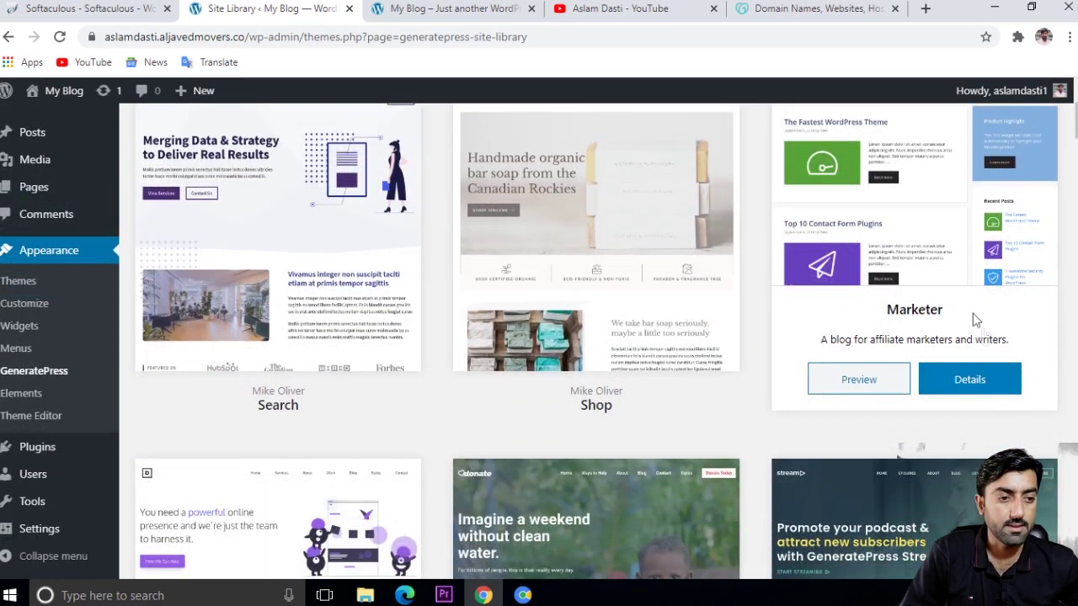
{"action": "scroll", "coordinate": [926, 252], "scroll_direction": "up", "scroll_amount": 2}
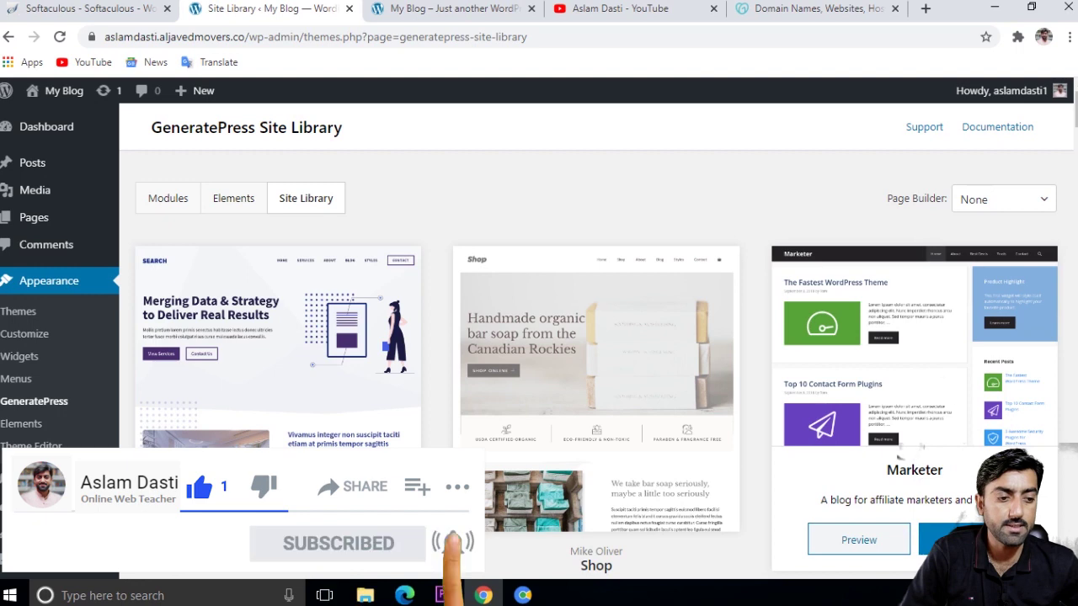
{"action": "left_click", "coordinate": [921, 447]}
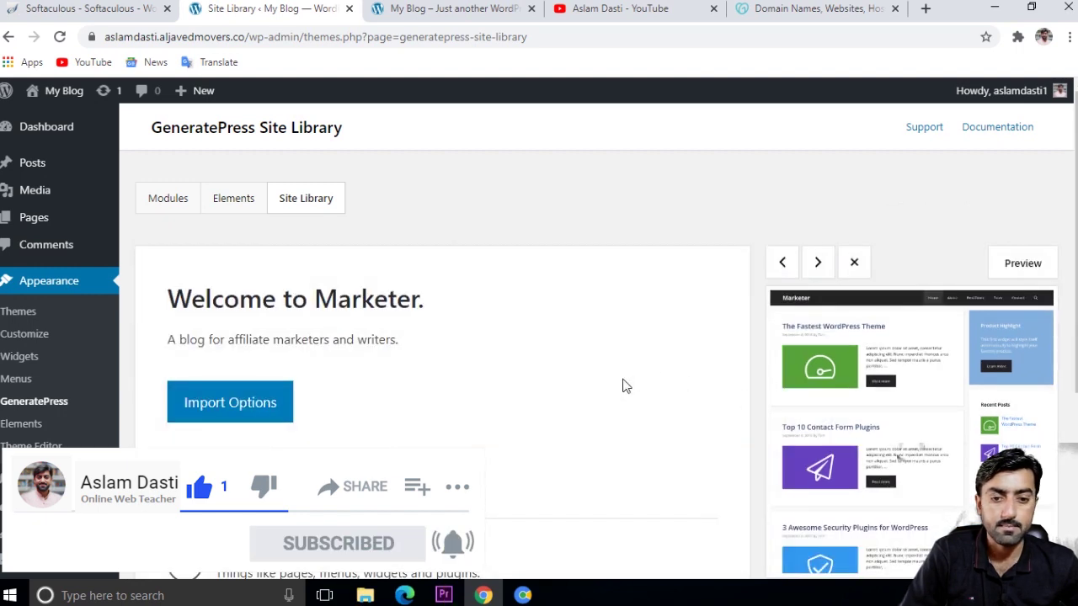
{"action": "scroll", "coordinate": [550, 363], "scroll_direction": "down", "scroll_amount": 3}
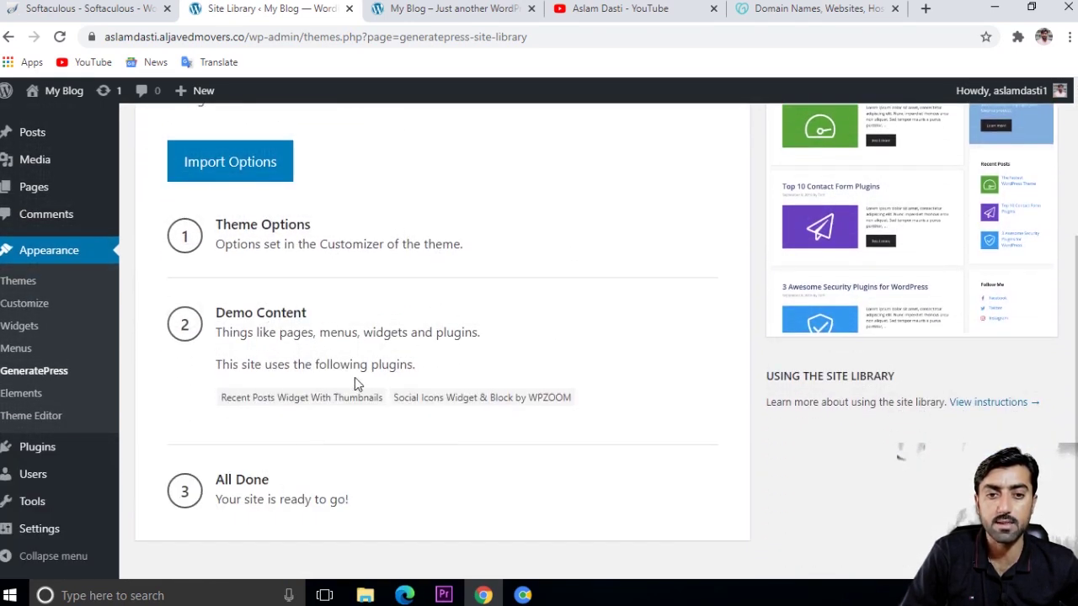
{"action": "scroll", "coordinate": [354, 377], "scroll_direction": "up", "scroll_amount": 2}
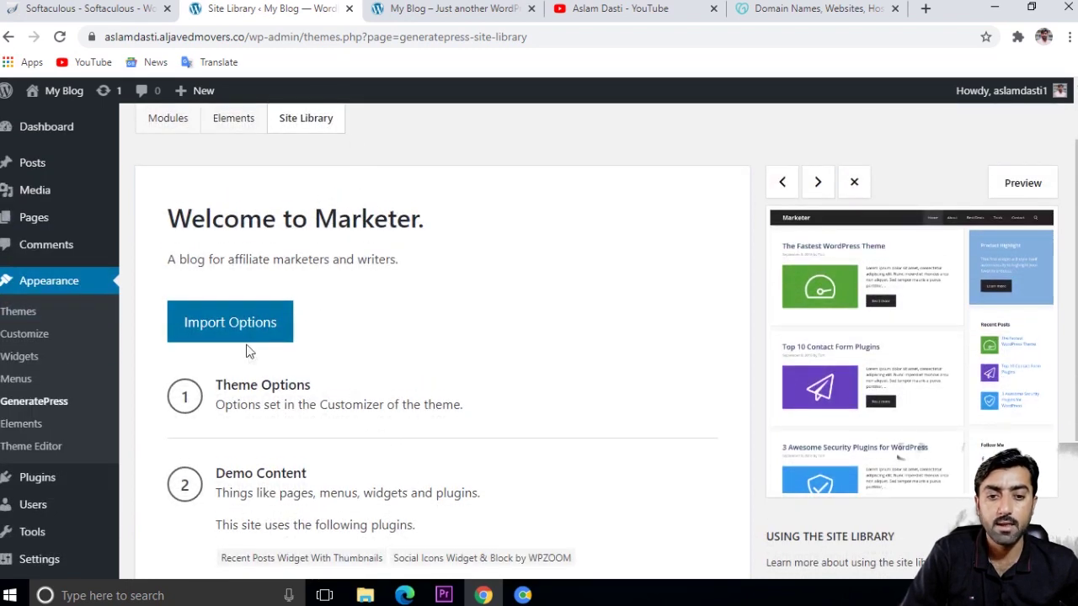
Step: Import the Marketer starter site's theme options, then accept the content notice and import its demo content and plugins
{"action": "scroll", "coordinate": [336, 412], "scroll_direction": "down", "scroll_amount": 1}
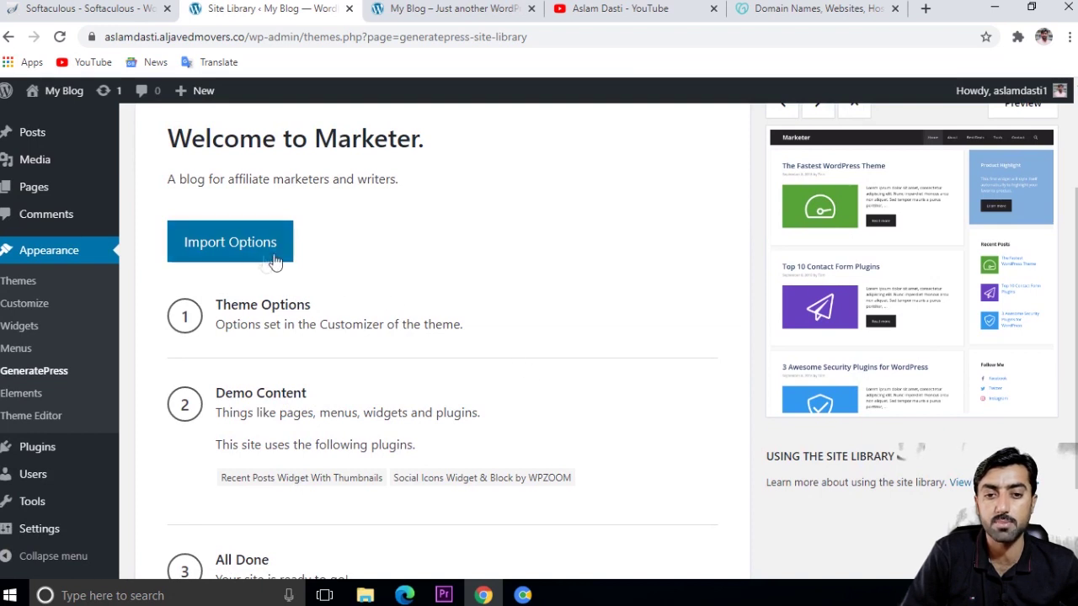
{"action": "left_click", "coordinate": [229, 252]}
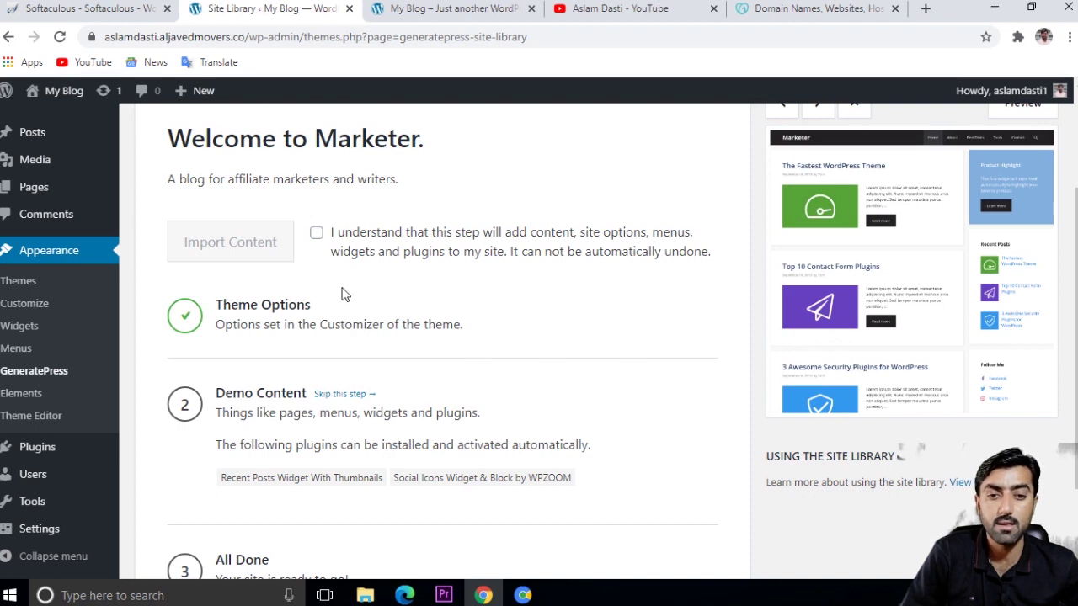
{"action": "left_click", "coordinate": [317, 237]}
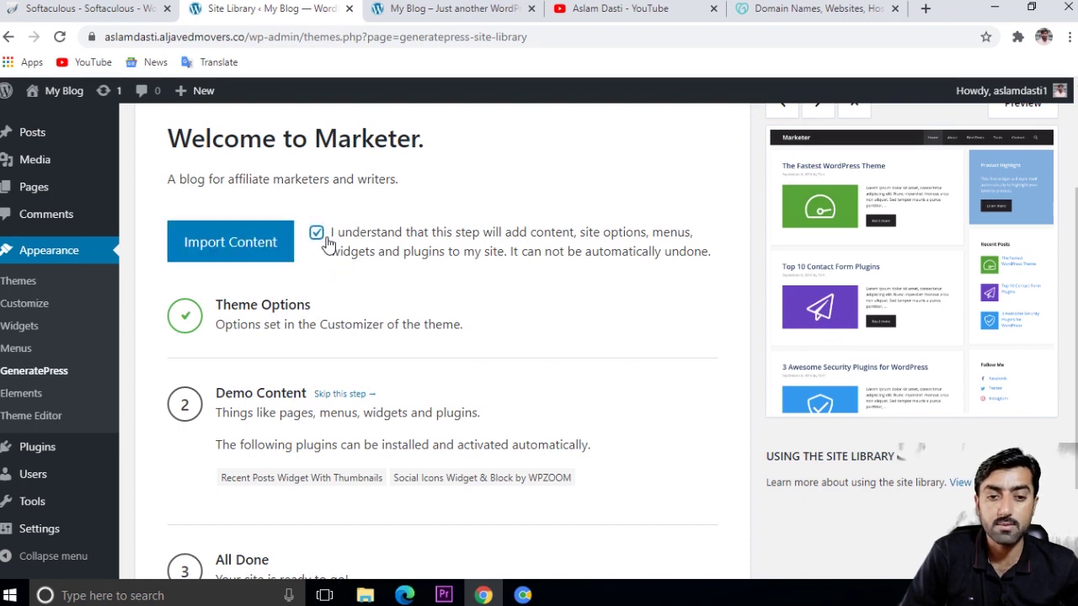
{"action": "left_click", "coordinate": [250, 253]}
{"action": "scroll", "coordinate": [251, 270], "scroll_direction": "down", "scroll_amount": 2}
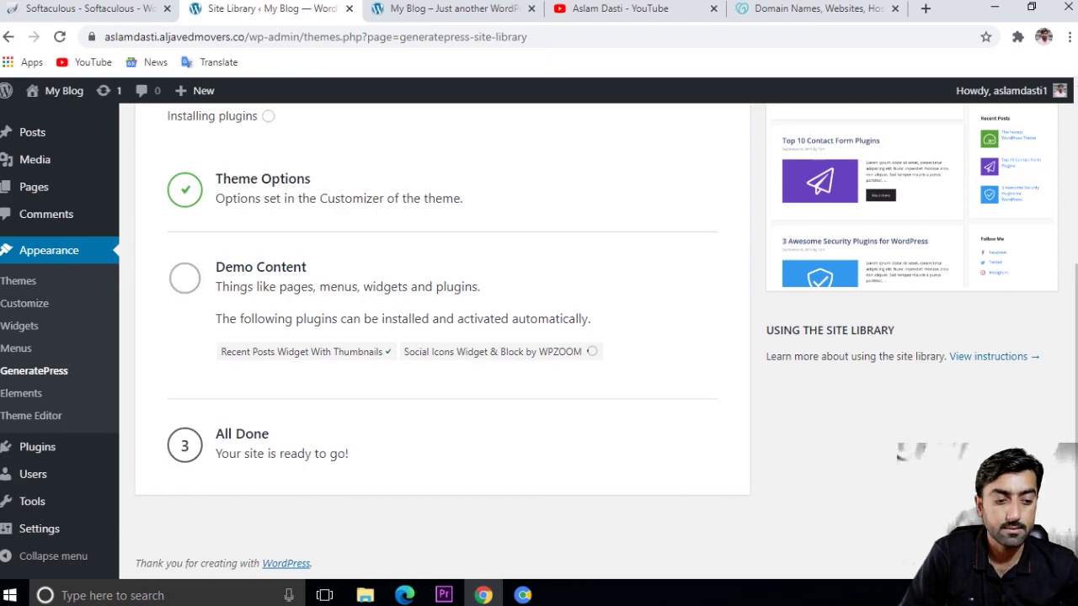
{"action": "scroll", "coordinate": [316, 448], "scroll_direction": "up", "scroll_amount": 3}
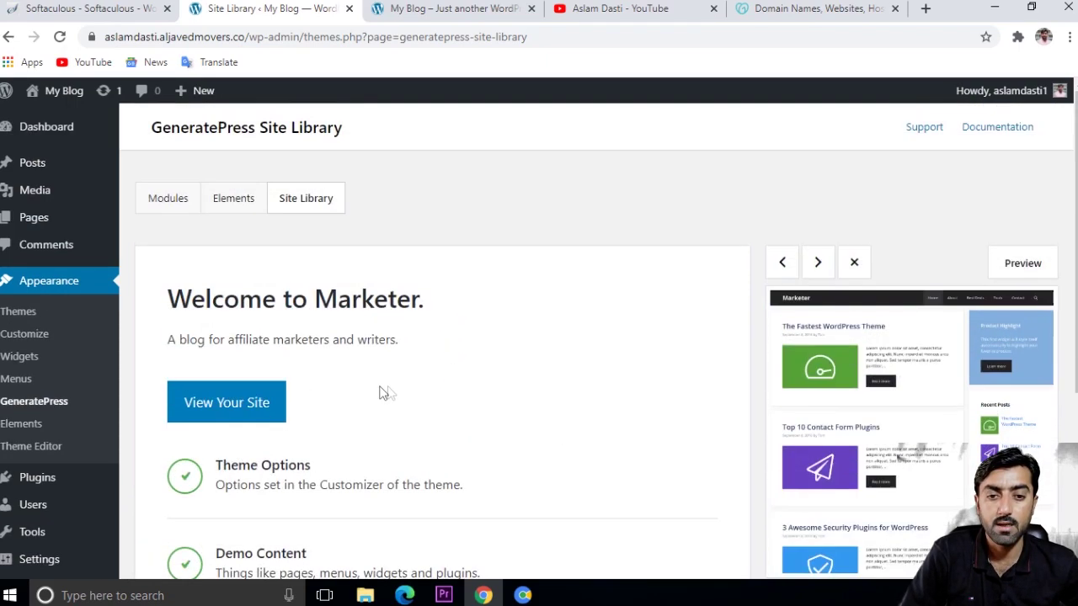
{"action": "scroll", "coordinate": [387, 423], "scroll_direction": "down", "scroll_amount": 3}
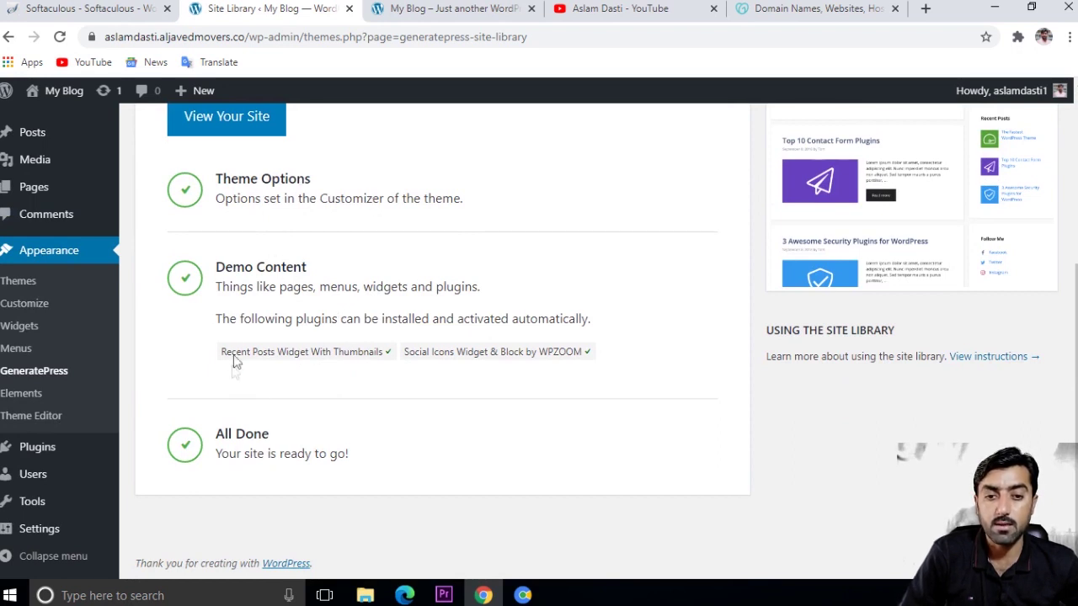
Step: Reload the blog's front page and look through the imported Marketer design, from the header and sidebar widgets to the footer
{"action": "left_click", "coordinate": [458, 7]}
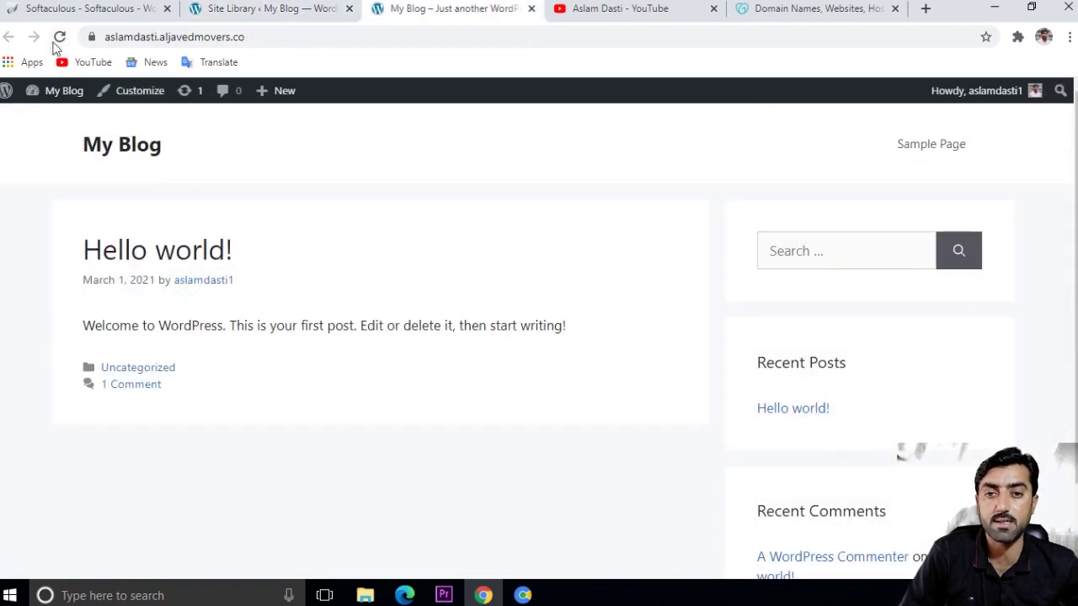
{"action": "left_click", "coordinate": [56, 43]}
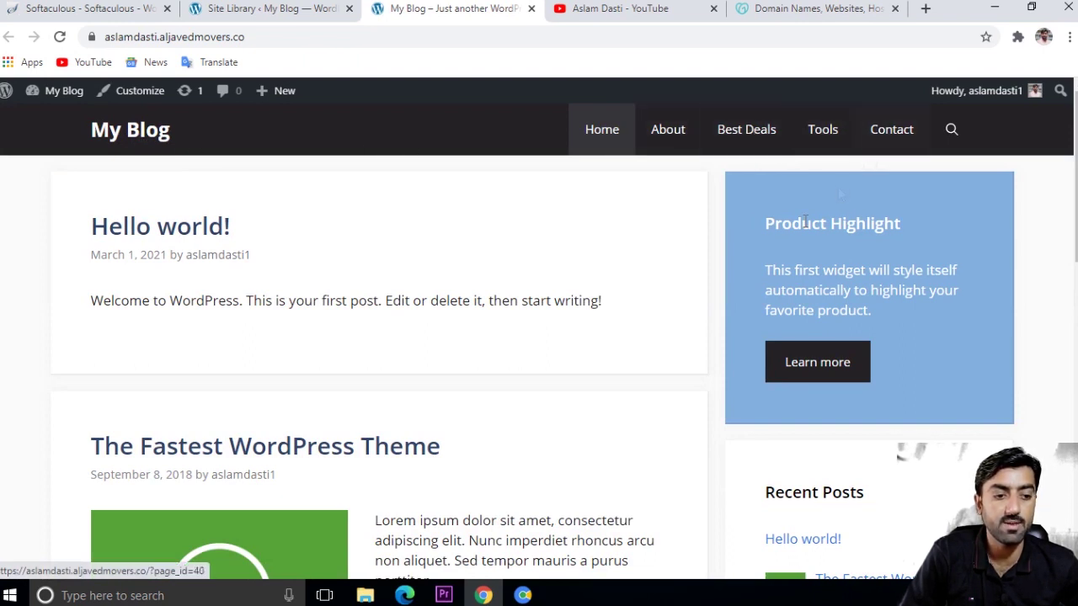
{"action": "scroll", "coordinate": [781, 337], "scroll_direction": "down", "scroll_amount": 1}
{"action": "scroll", "coordinate": [774, 339], "scroll_direction": "up", "scroll_amount": 1}
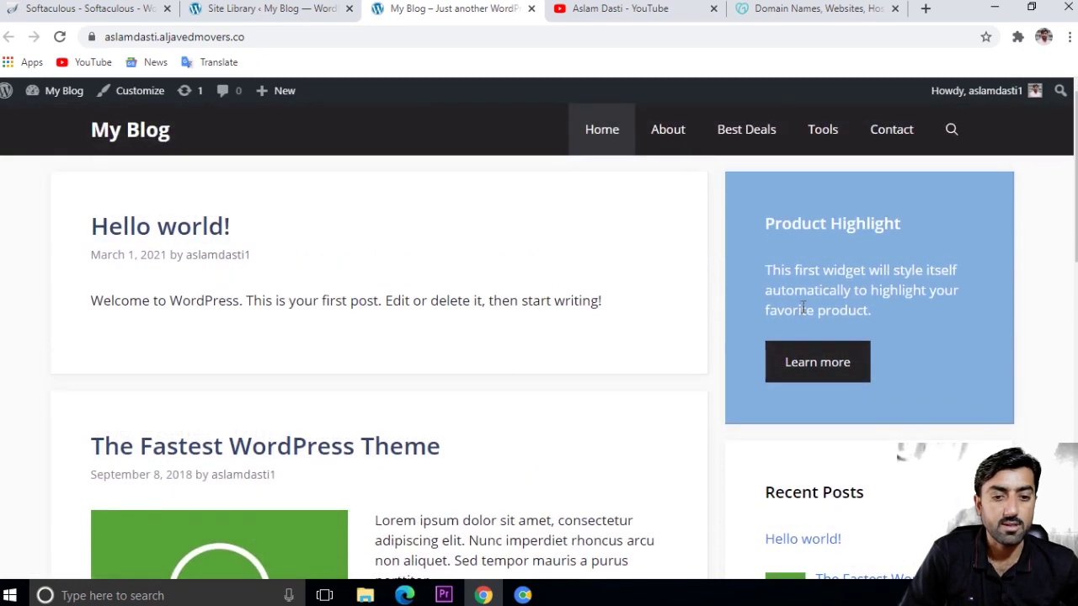
{"action": "scroll", "coordinate": [555, 365], "scroll_direction": "down", "scroll_amount": 2}
{"action": "scroll", "coordinate": [325, 382], "scroll_direction": "down", "scroll_amount": 8}
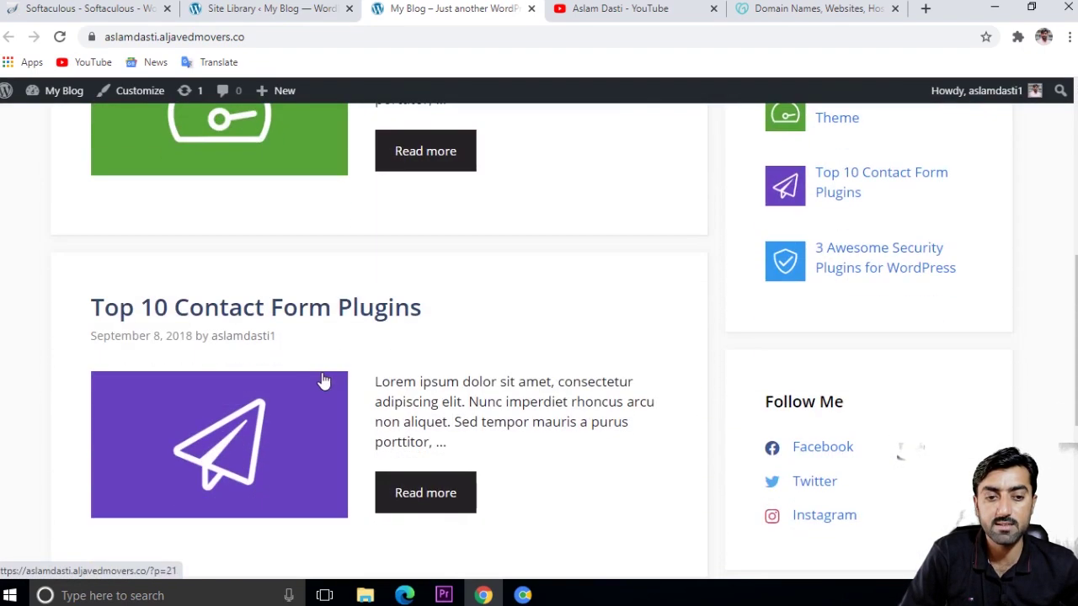
{"action": "scroll", "coordinate": [320, 379], "scroll_direction": "up", "scroll_amount": 12}
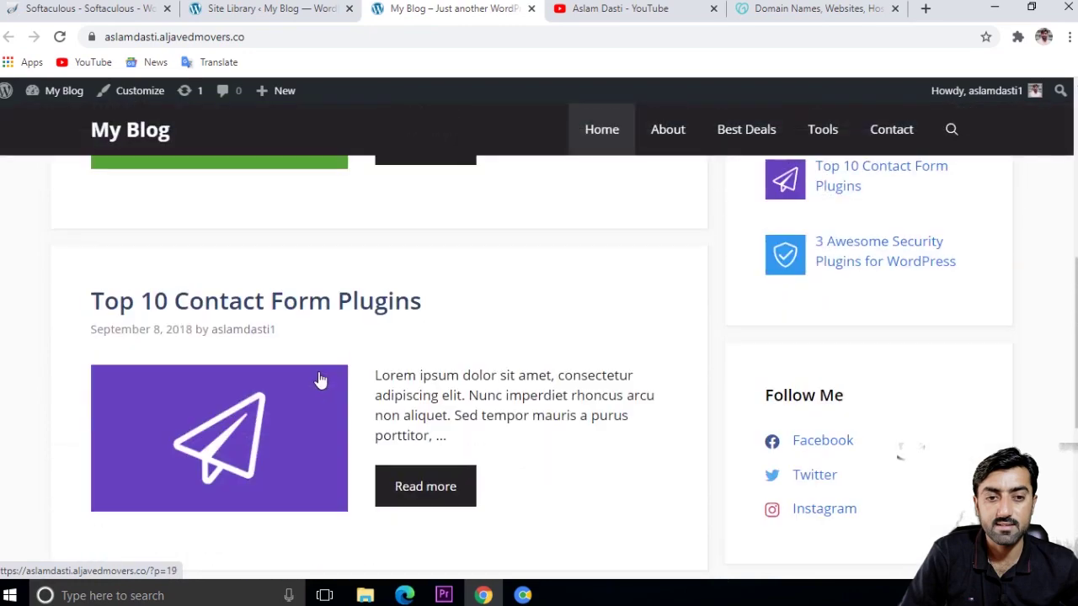
{"action": "scroll", "coordinate": [329, 300], "scroll_direction": "down", "scroll_amount": 10}
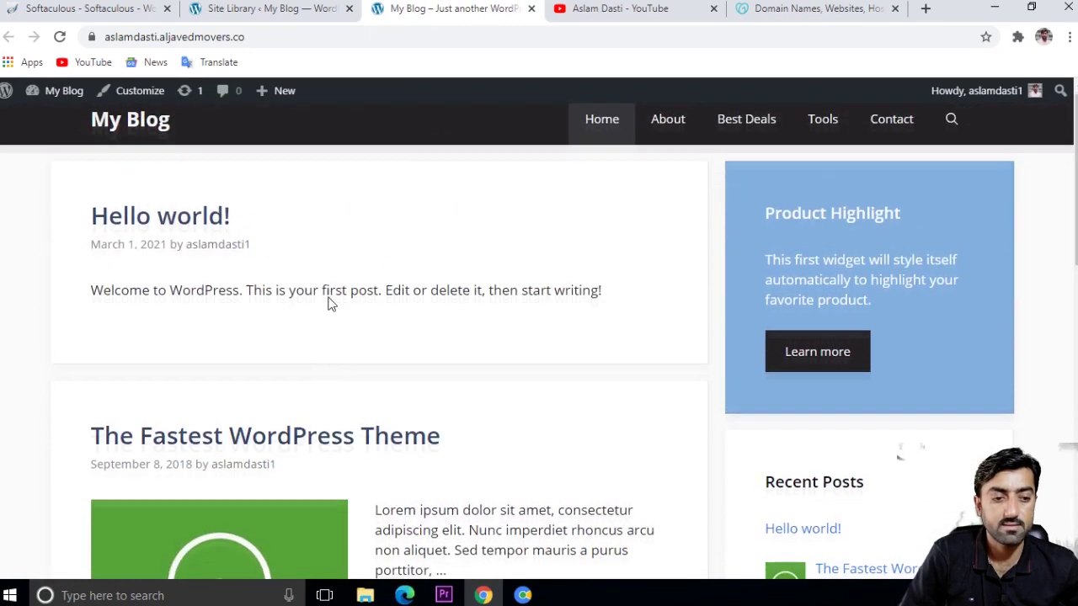
{"action": "scroll", "coordinate": [699, 226], "scroll_direction": "up", "scroll_amount": 6}
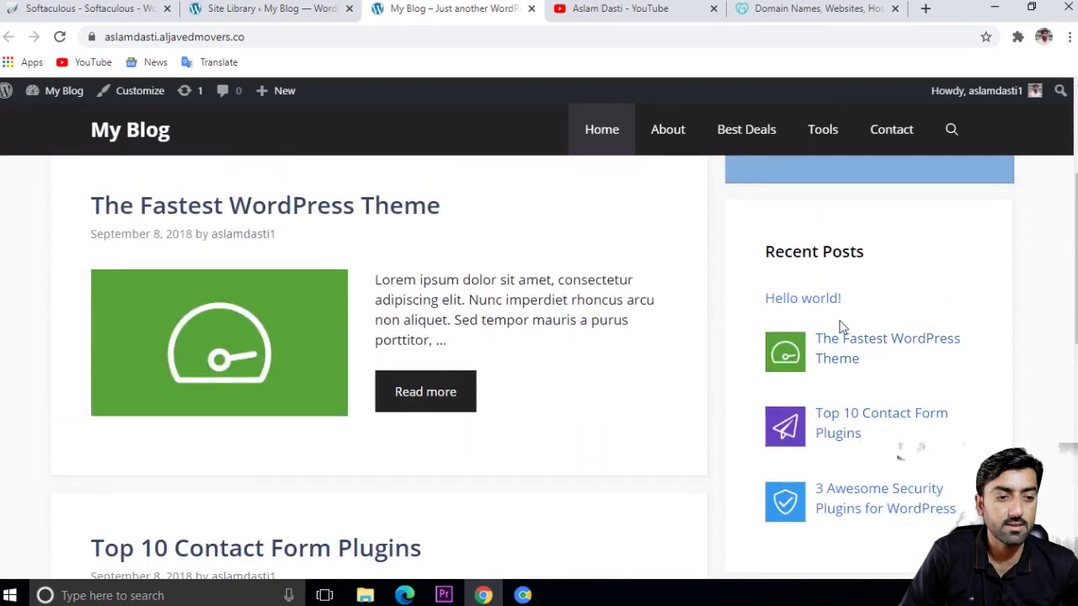
{"action": "scroll", "coordinate": [466, 363], "scroll_direction": "down", "scroll_amount": 5}
{"action": "scroll", "coordinate": [468, 361], "scroll_direction": "down", "scroll_amount": 3}
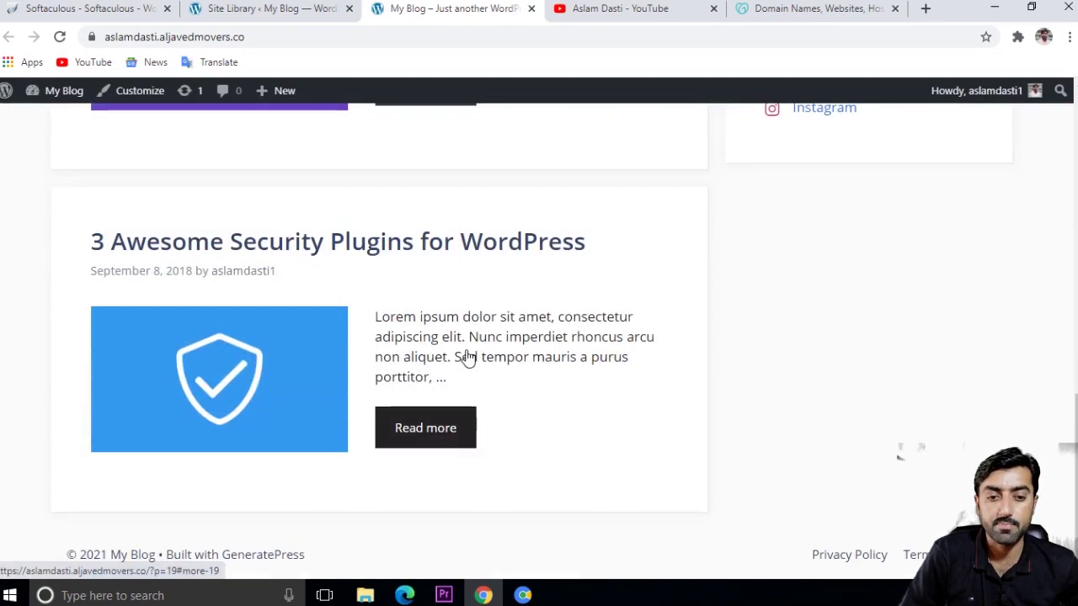
{"action": "scroll", "coordinate": [467, 358], "scroll_direction": "up", "scroll_amount": 10}
{"action": "scroll", "coordinate": [467, 358], "scroll_direction": "down", "scroll_amount": 10}
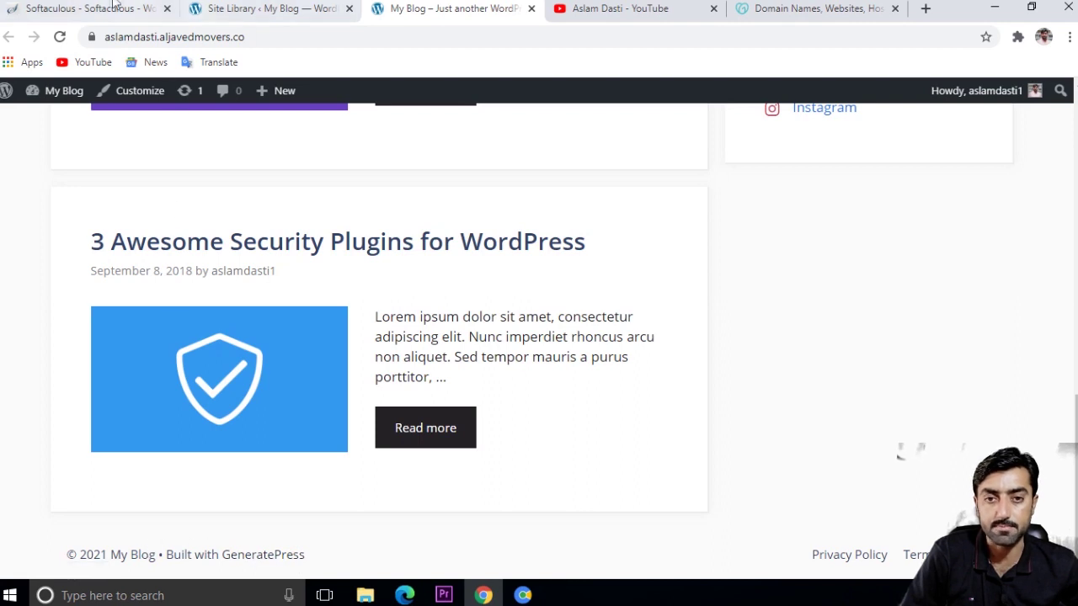
Step: Return to the WordPress admin, open the theme Customizer and look over the home page preview
{"action": "left_click", "coordinate": [232, 10]}
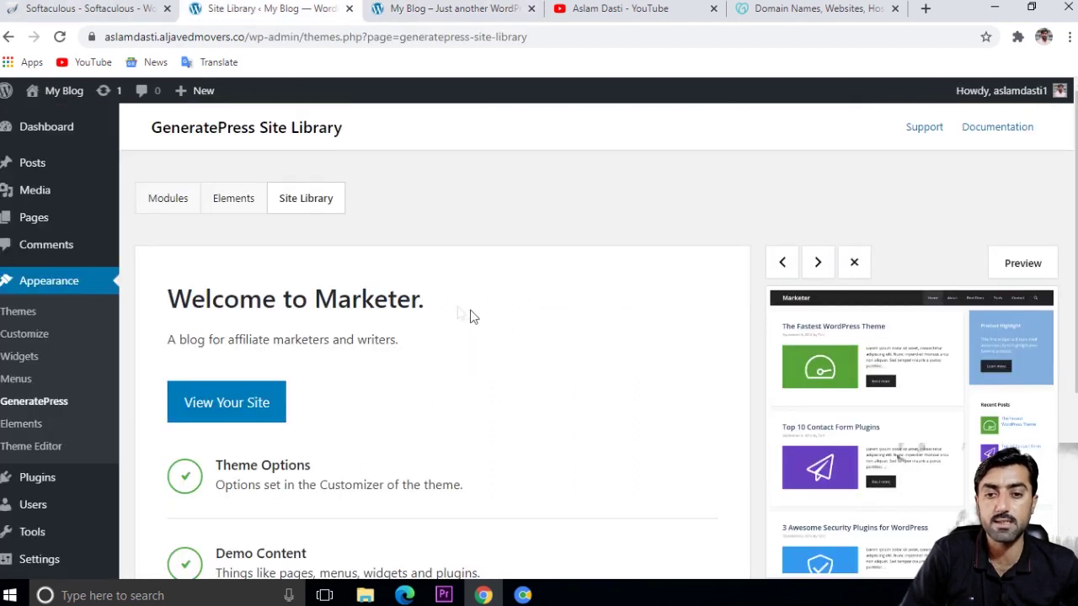
{"action": "left_click", "coordinate": [32, 336]}
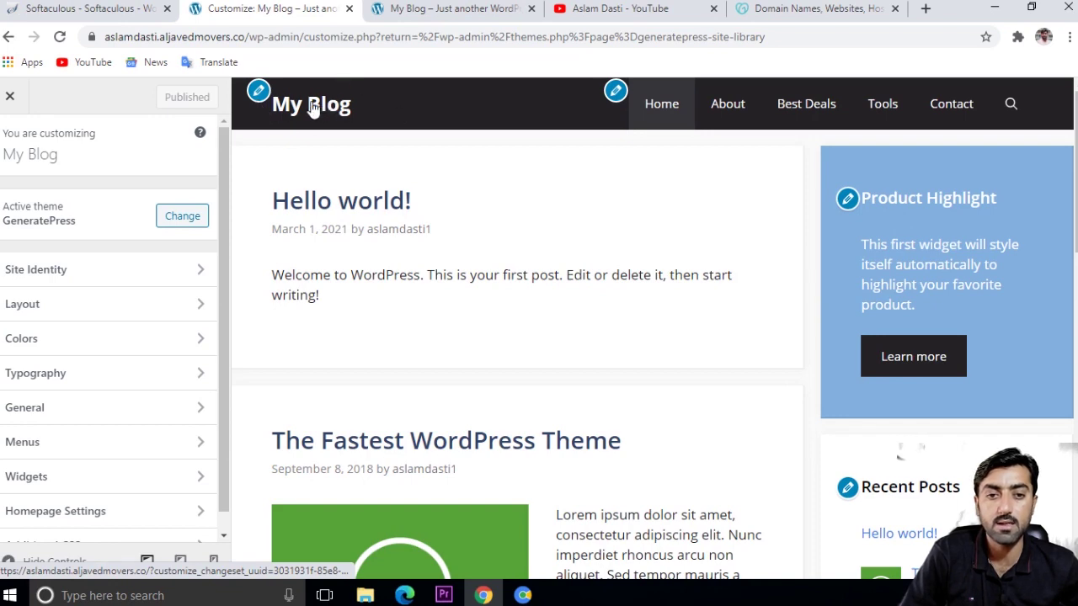
{"action": "scroll", "coordinate": [660, 305], "scroll_direction": "down", "scroll_amount": 8}
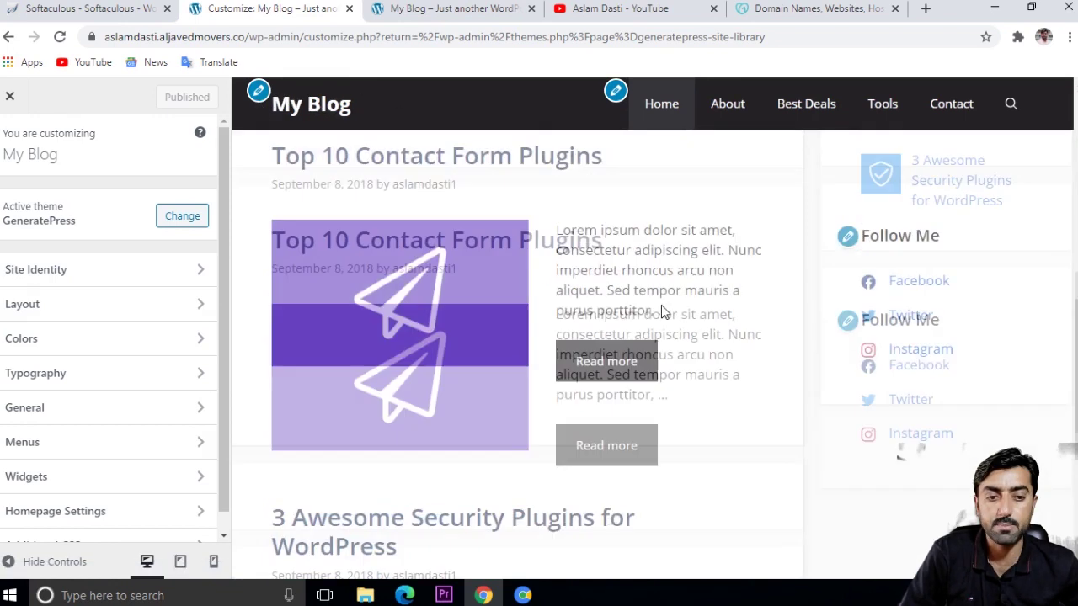
{"action": "scroll", "coordinate": [660, 305], "scroll_direction": "up", "scroll_amount": 8}
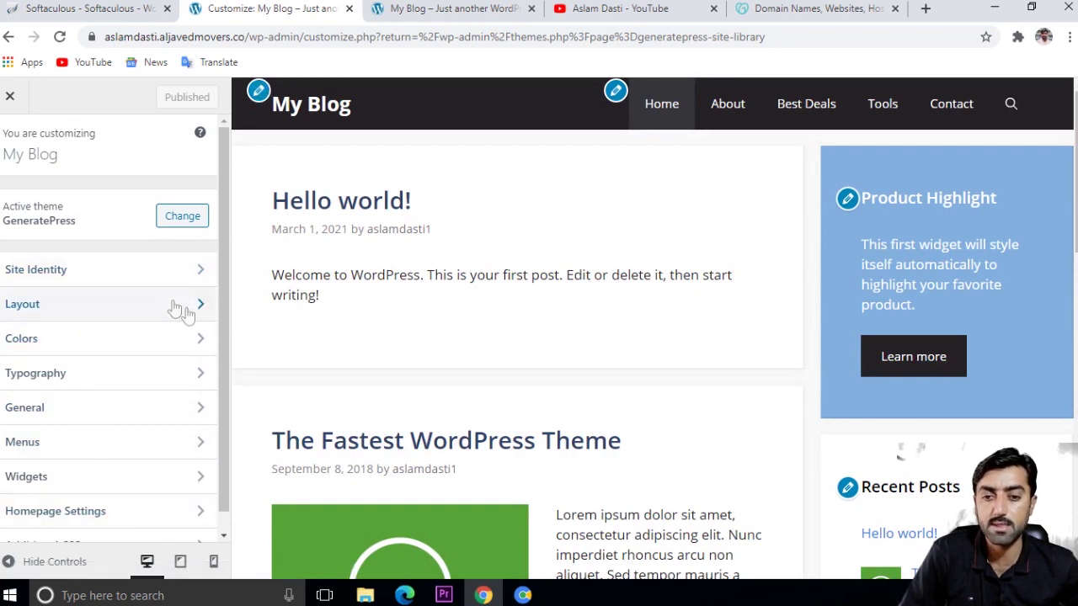
Step: Open the Site Identity settings and replace the site title with "Online Web Teacher"
{"action": "left_click", "coordinate": [181, 271]}
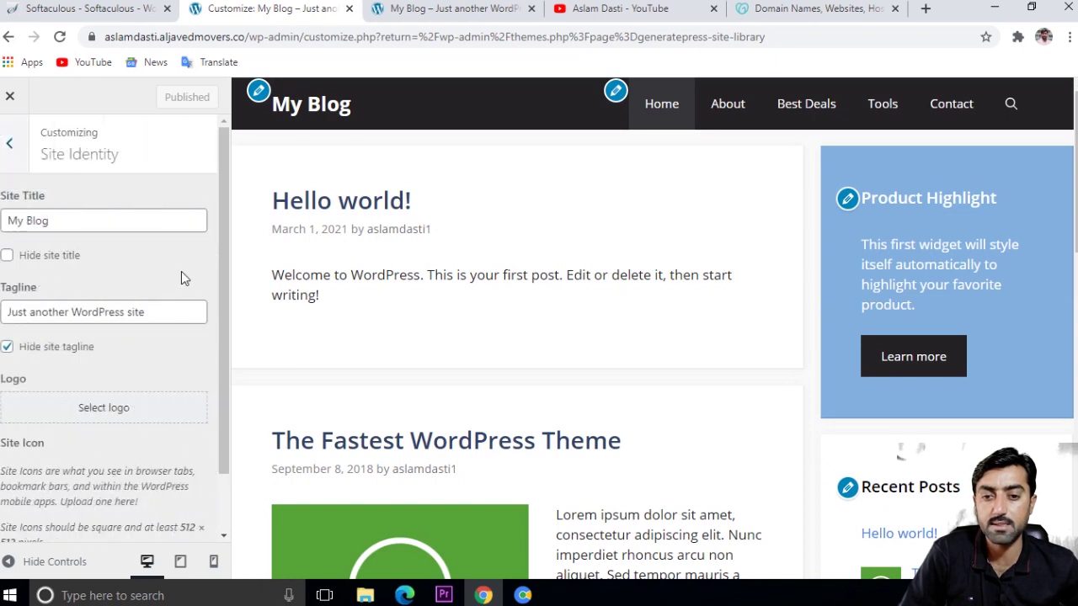
{"action": "left_click", "coordinate": [85, 223]}
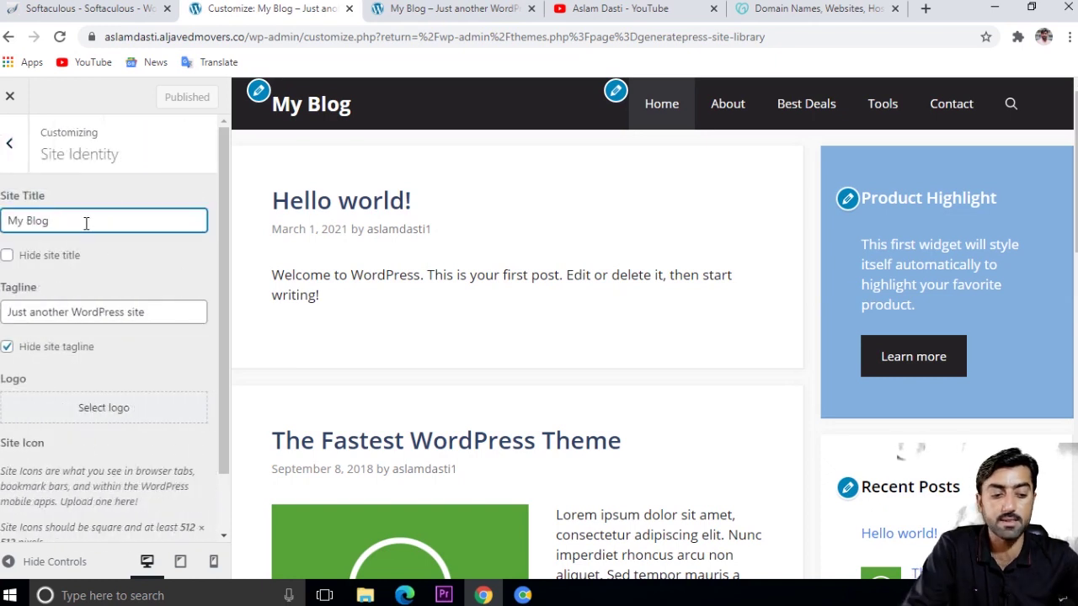
{"action": "key", "text": "BackSpace"}
{"action": "key", "text": "BackSpace"}
{"action": "key", "text": "BackSpace"}
{"action": "key", "text": "BackSpace"}
{"action": "key", "text": "BackSpace"}
{"action": "key", "text": "BackSpace"}
{"action": "key", "text": "BackSpace"}
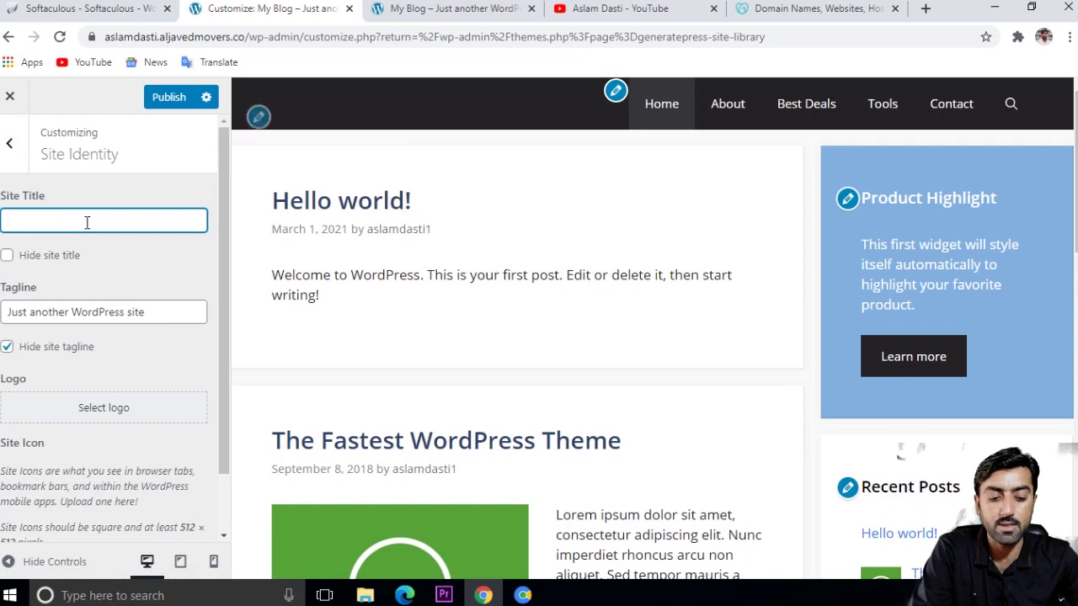
{"action": "type", "text": "My"}
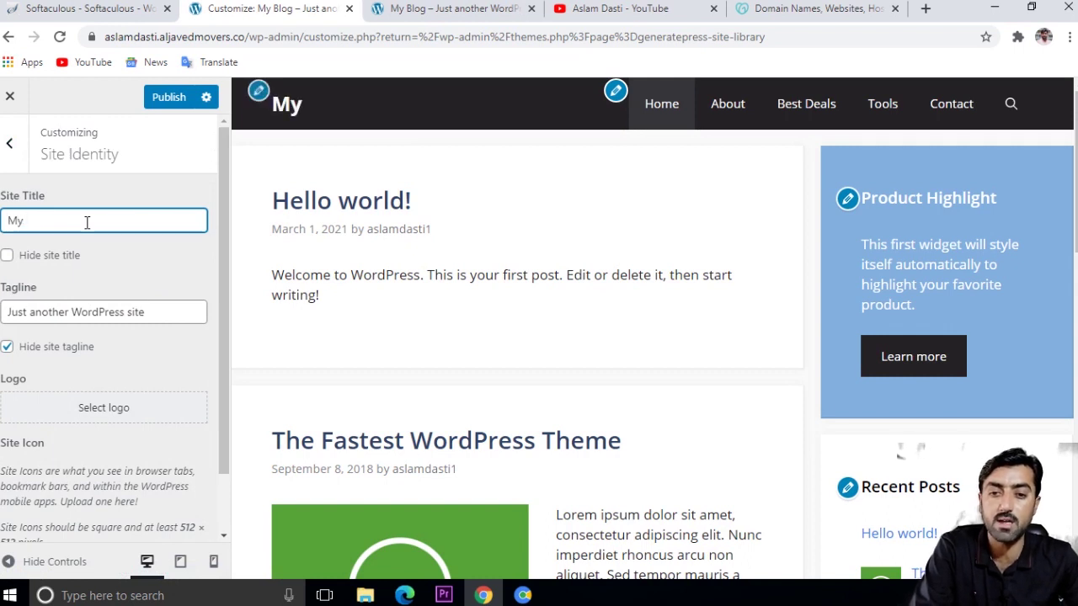
{"action": "type", "text": " Onli"}
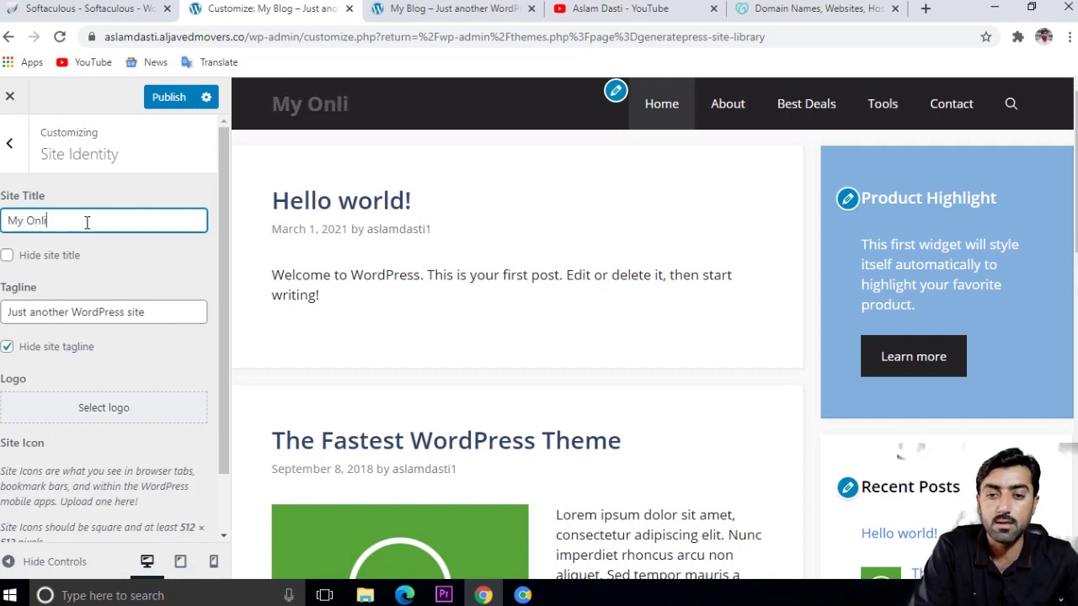
{"action": "key", "text": "BackSpace"}
{"action": "key", "text": "BackSpace"}
{"action": "key", "text": "BackSpace"}
{"action": "key", "text": "BackSpace"}
{"action": "key", "text": "BackSpace"}
{"action": "key", "text": "BackSpace"}
{"action": "key", "text": "BackSpace"}
{"action": "key", "text": "BackSpace"}
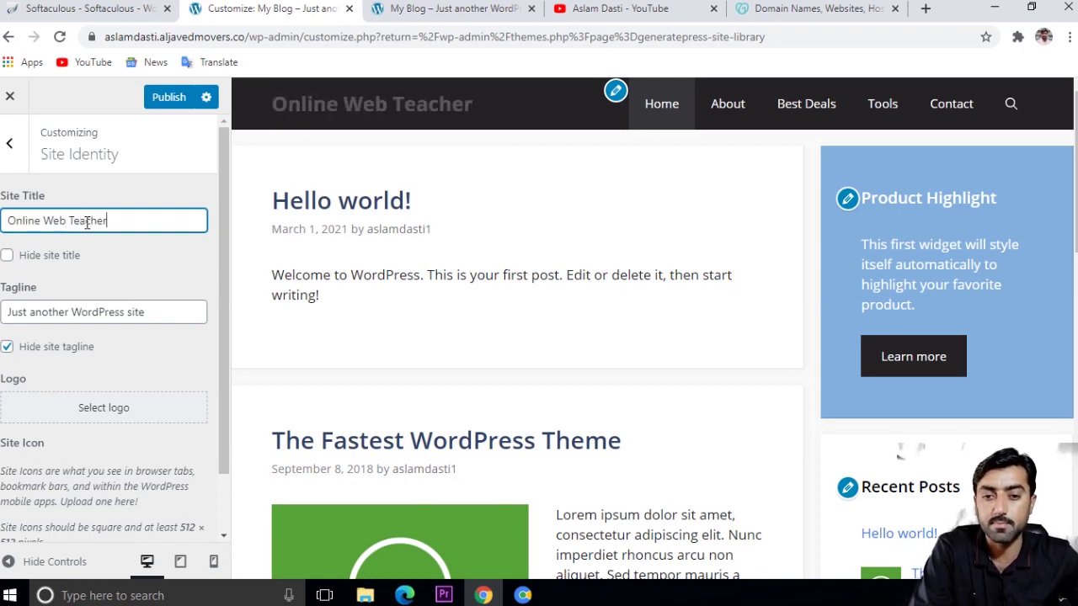
Step: Replace the tagline with "Learn Wordpress with" followed by the site owner's full name
{"action": "left_click", "coordinate": [152, 320]}
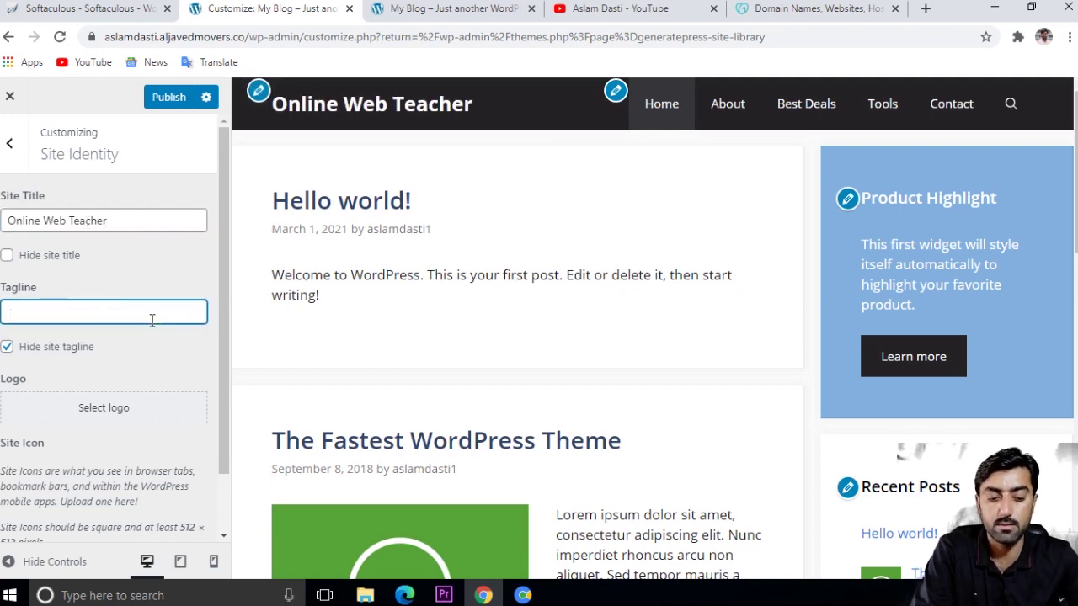
{"action": "type", "text": "Learn"}
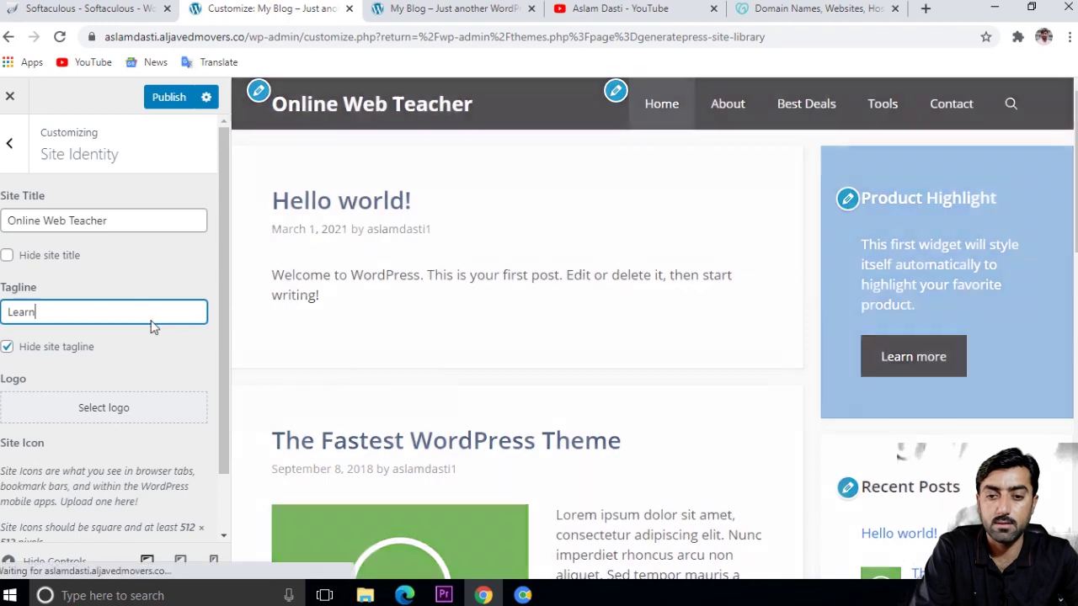
{"action": "type", "text": " Wordpress "}
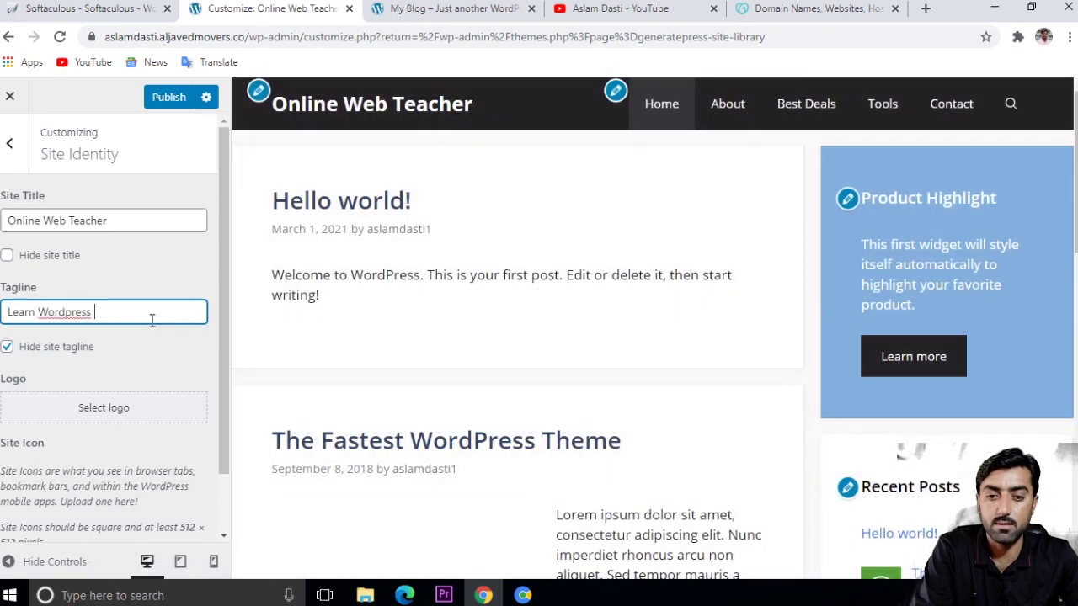
{"action": "type", "text": "with Aslam Dasti"}
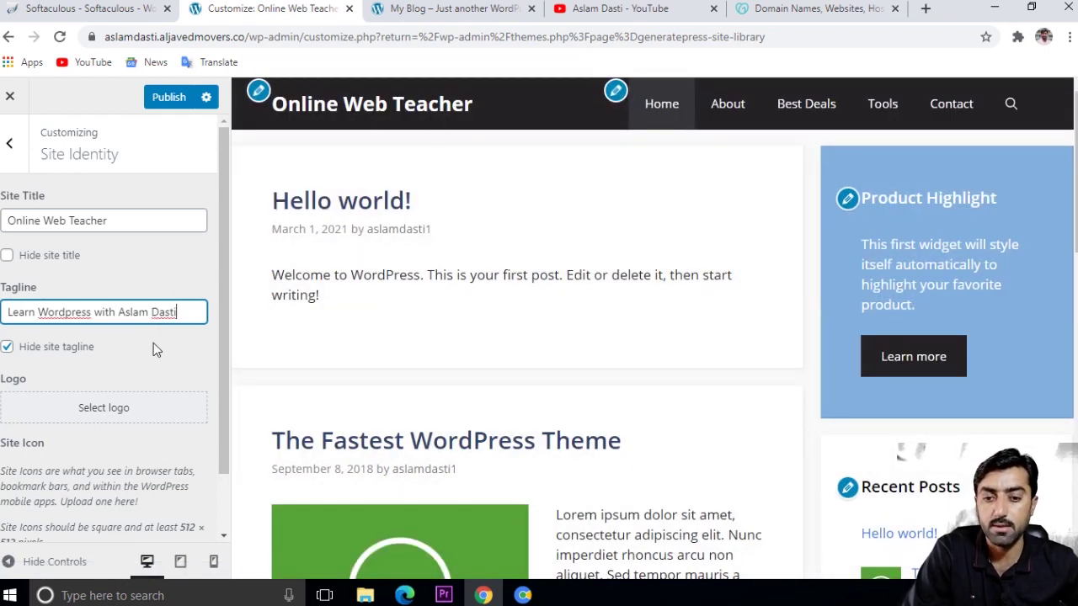
Step: Try hiding the site title in the header, then show it again
{"action": "scroll", "coordinate": [153, 342], "scroll_direction": "down", "scroll_amount": 1}
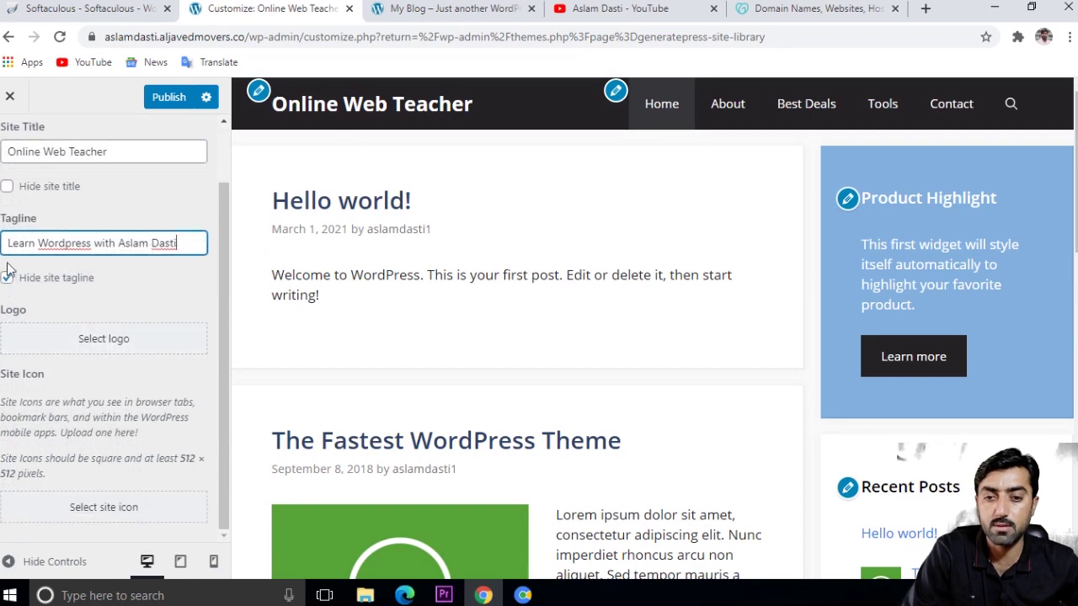
{"action": "left_click", "coordinate": [9, 187]}
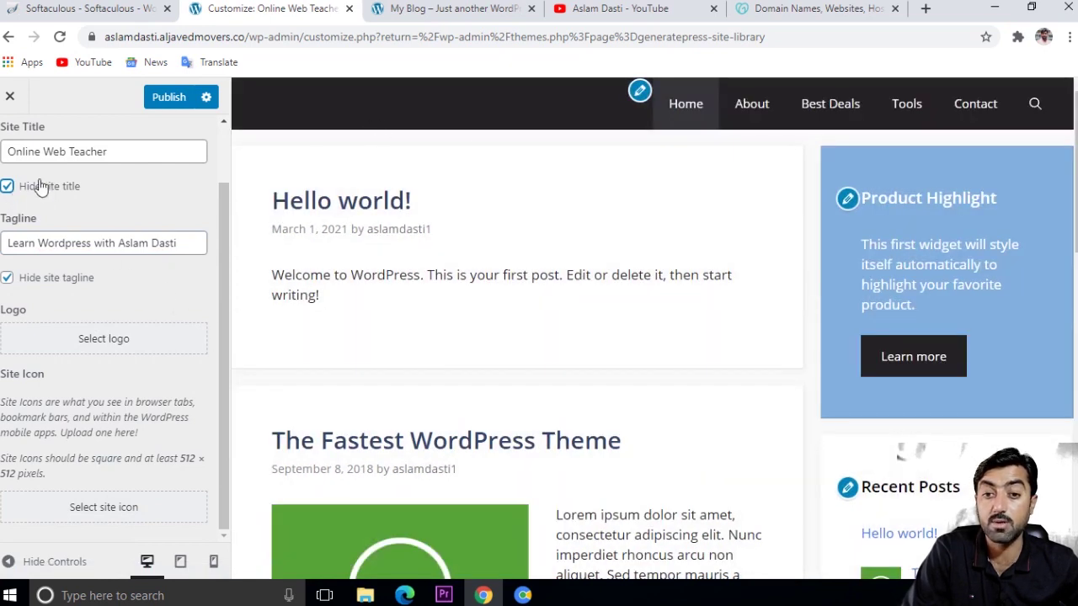
{"action": "left_click", "coordinate": [8, 187]}
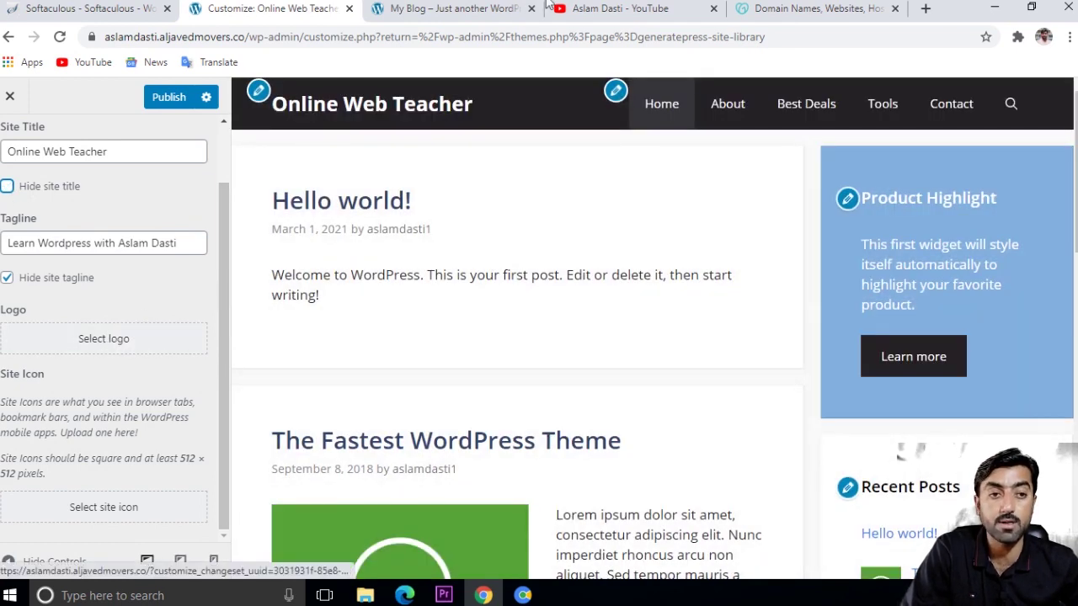
Step: Search Google for "cooltxt" in place of the open GoDaddy page
{"action": "left_click", "coordinate": [792, 10]}
{"action": "left_click", "coordinate": [303, 33]}
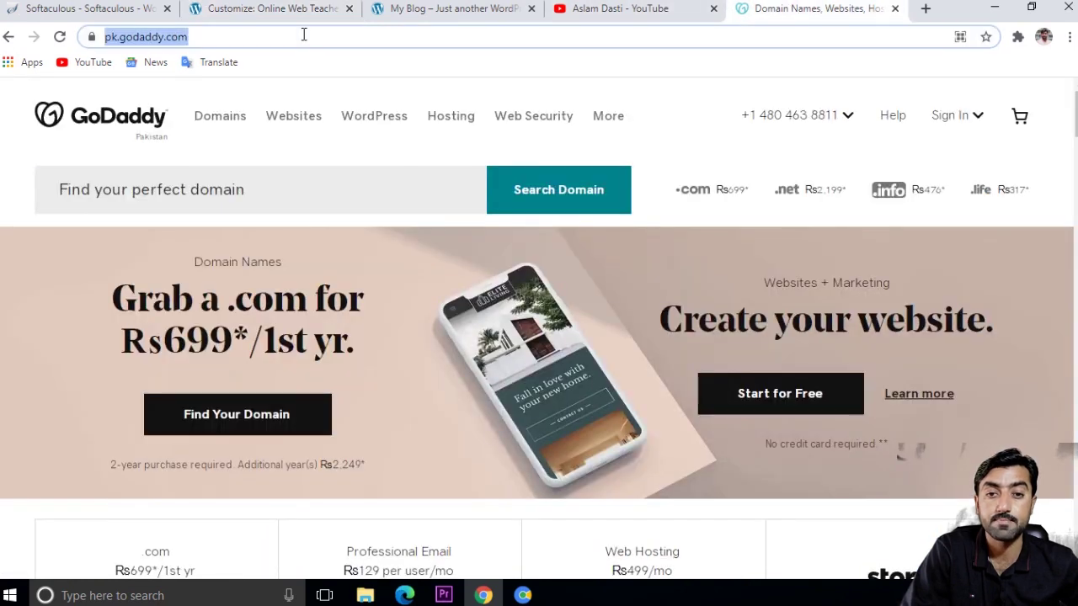
{"action": "type", "text": "coo"}
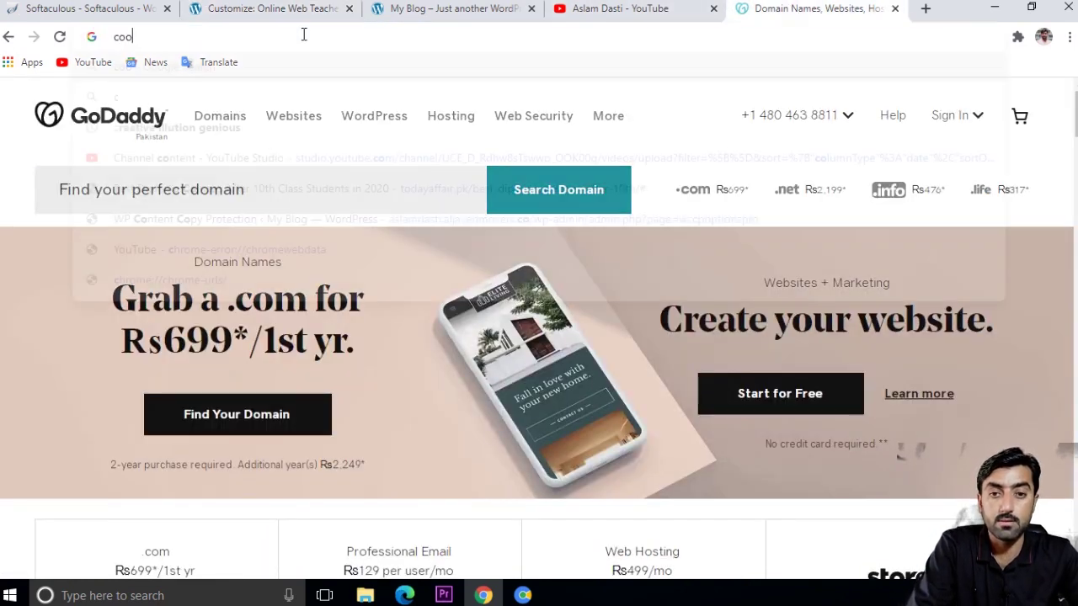
{"action": "type", "text": "ltxt"}
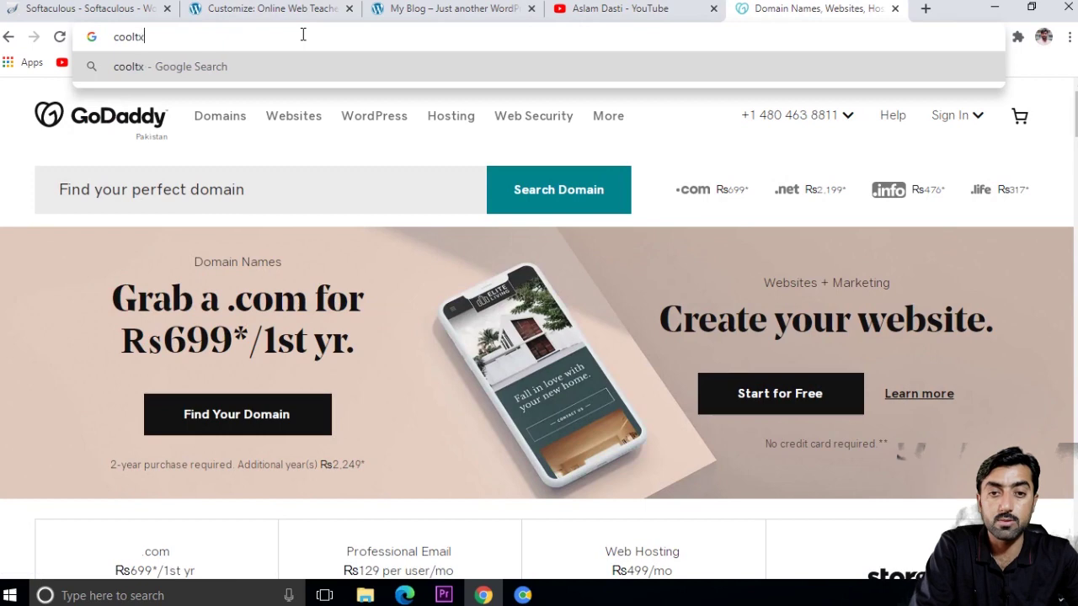
{"action": "key", "text": "Return"}
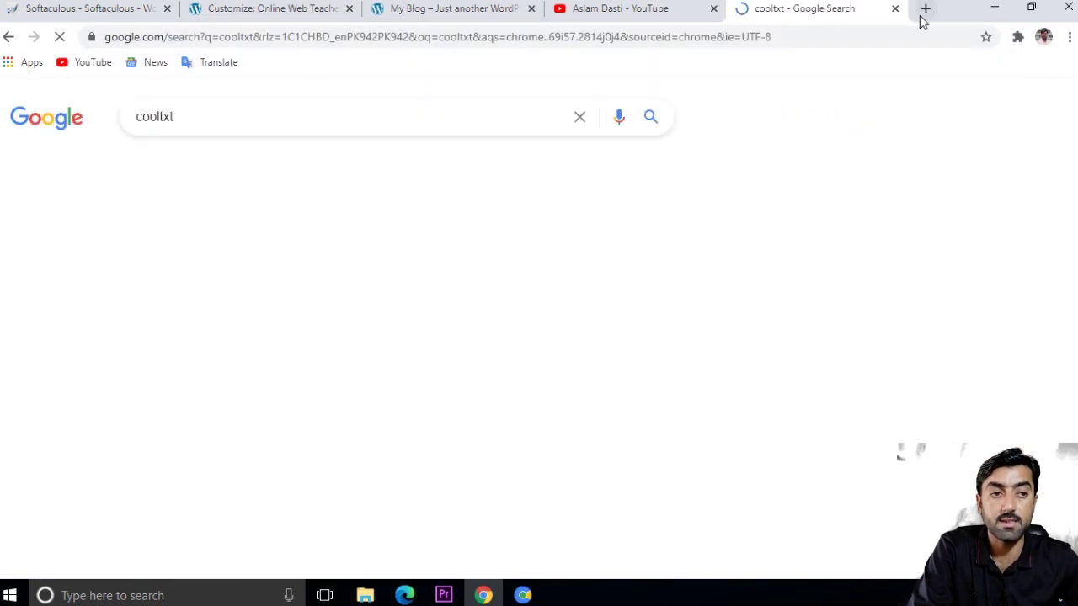
Step: Search Google for "logomakr" in a new browser tab
{"action": "left_click", "coordinate": [923, 14]}
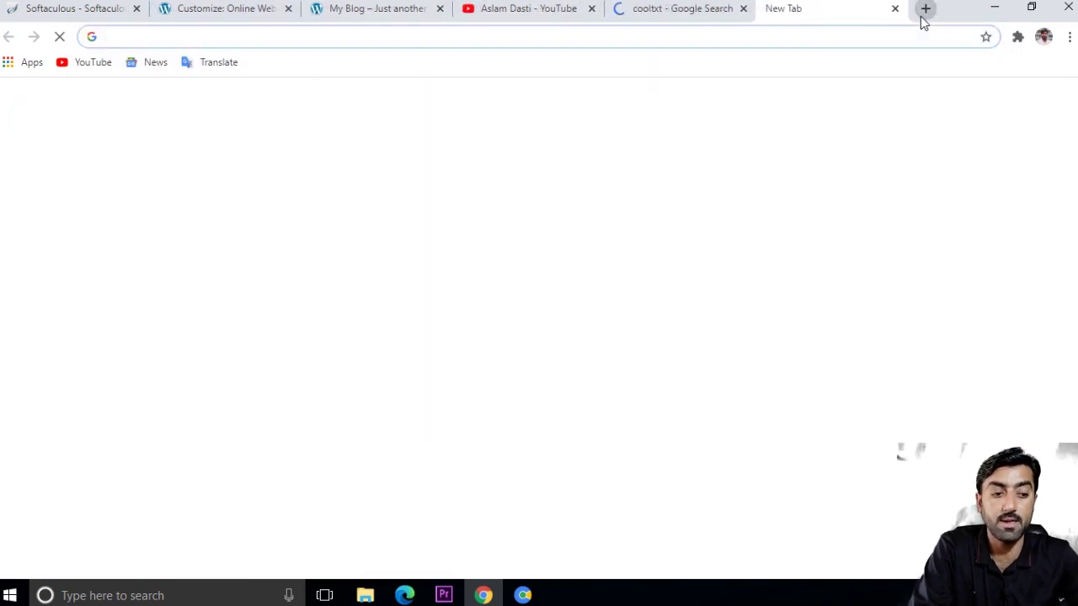
{"action": "type", "text": "logo"}
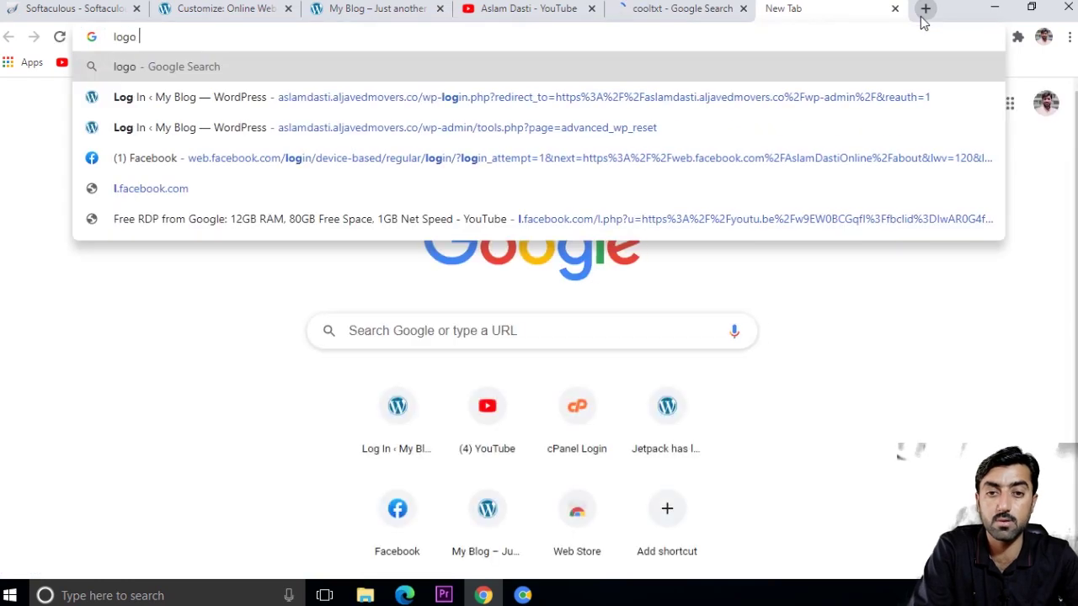
{"action": "type", "text": "makr"}
{"action": "key", "text": "Return"}
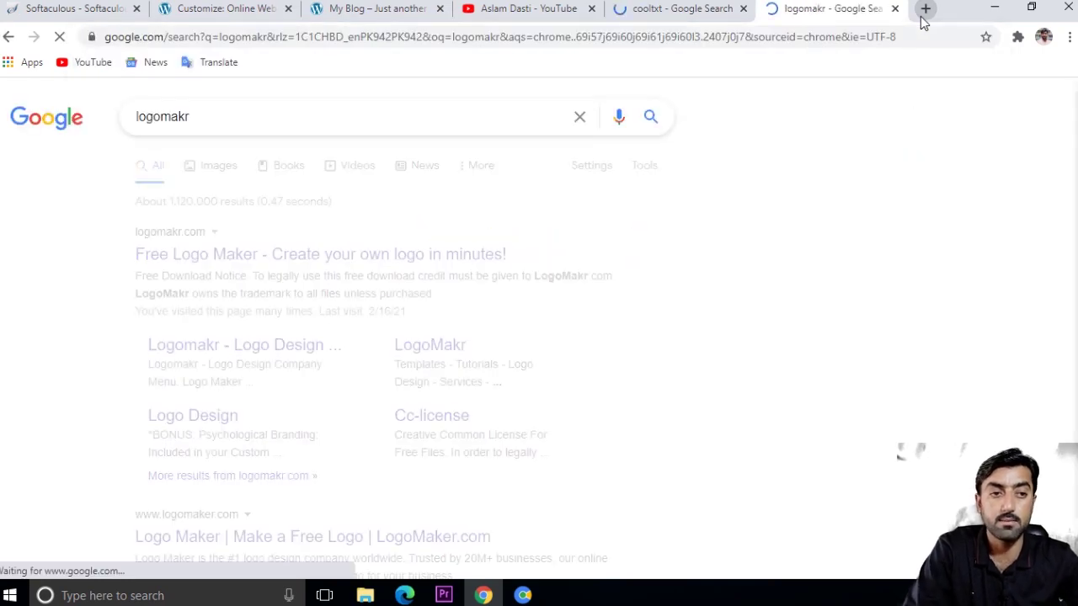
Step: Open the Cool Text Graphics Generator and LogoMakr sites from their search results and look over Cool Text's text styles
{"action": "left_click", "coordinate": [704, 9]}
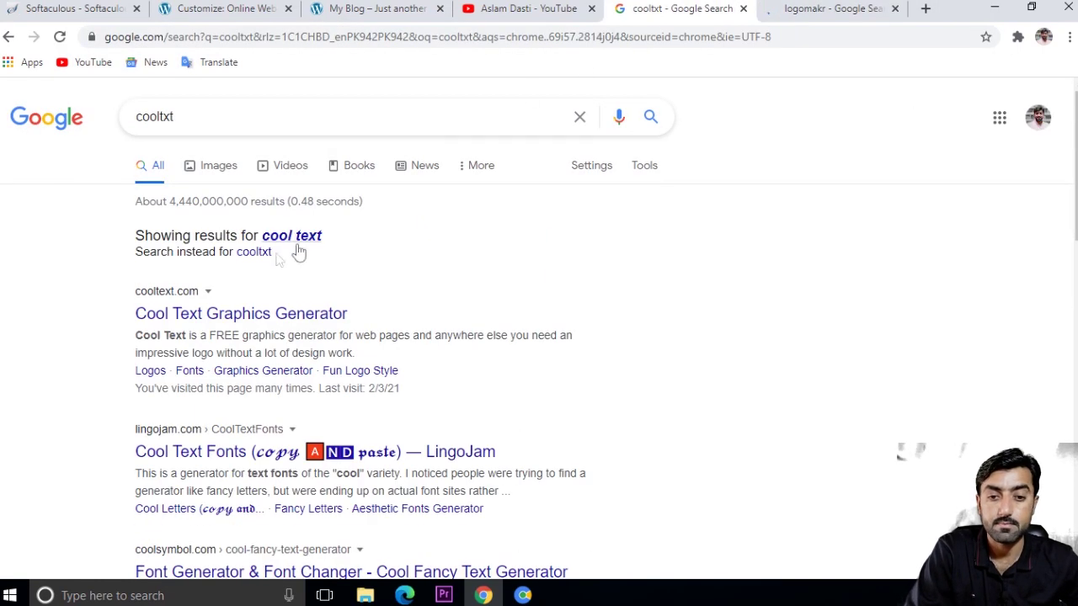
{"action": "left_click", "coordinate": [202, 314]}
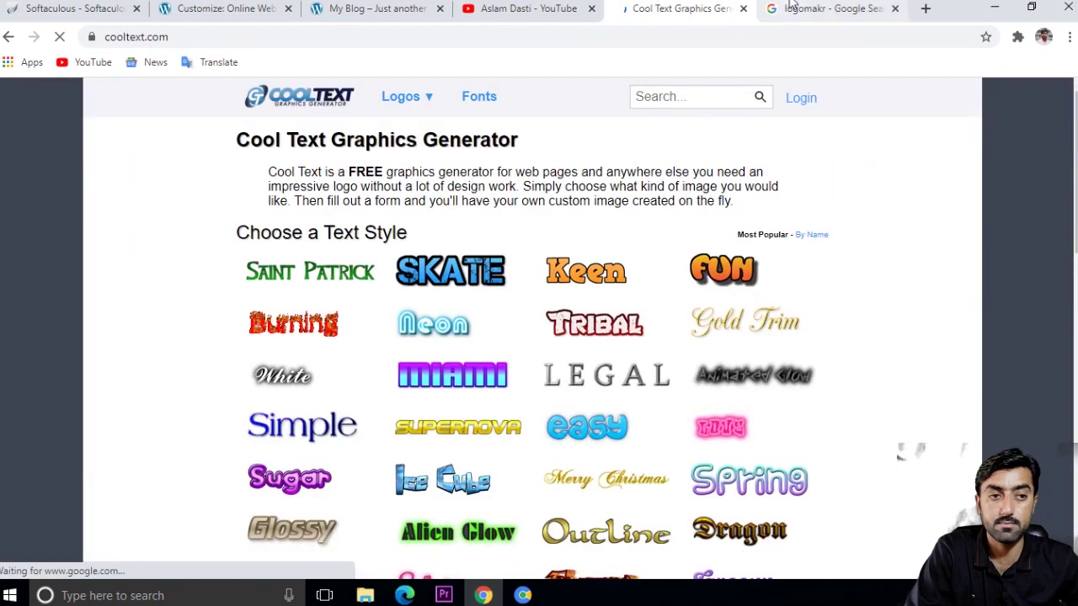
{"action": "left_click", "coordinate": [820, 8]}
{"action": "left_click", "coordinate": [317, 262]}
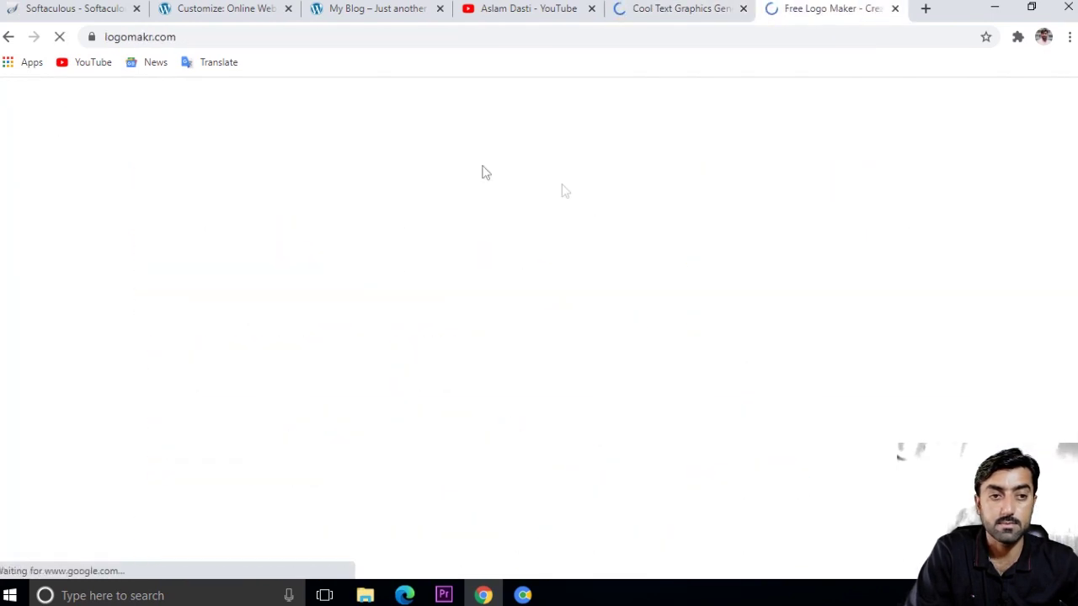
{"action": "left_click", "coordinate": [673, 10]}
{"action": "mouse_move", "coordinate": [516, 378]}
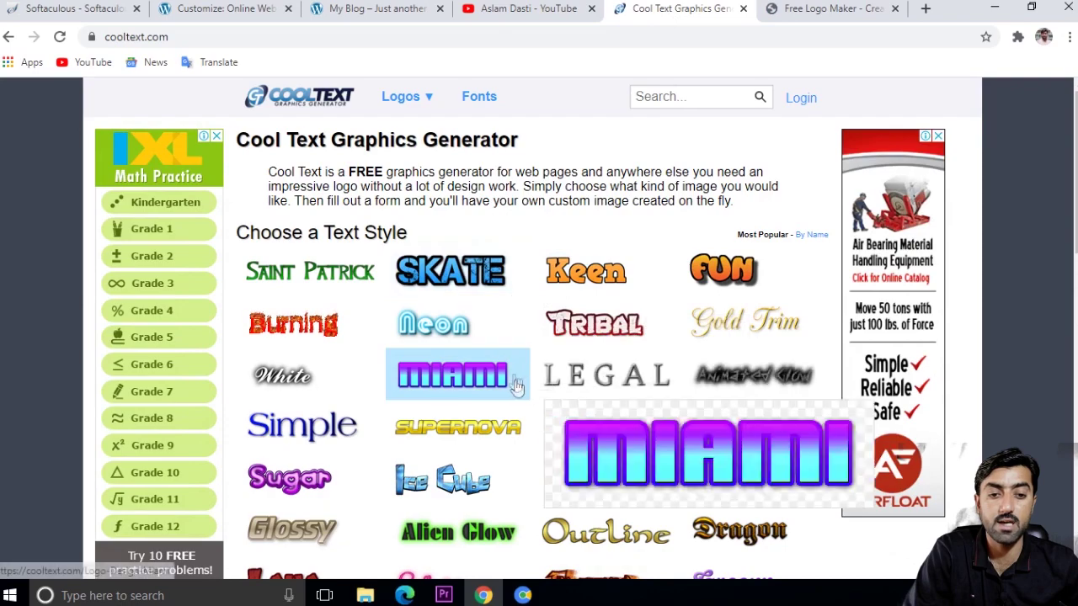
{"action": "scroll", "coordinate": [526, 380], "scroll_direction": "down", "scroll_amount": 3}
{"action": "scroll", "coordinate": [524, 378], "scroll_direction": "up", "scroll_amount": 3}
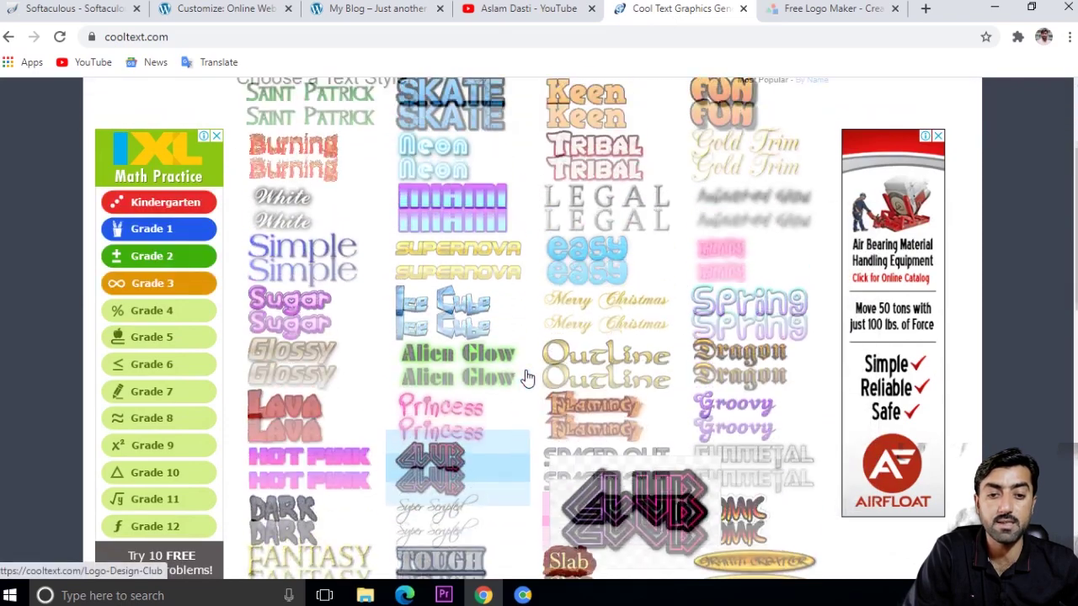
Step: Switch to the LogoMakr editor and dismiss its intro pop-up and the three-part guided tour
{"action": "left_click", "coordinate": [829, 8]}
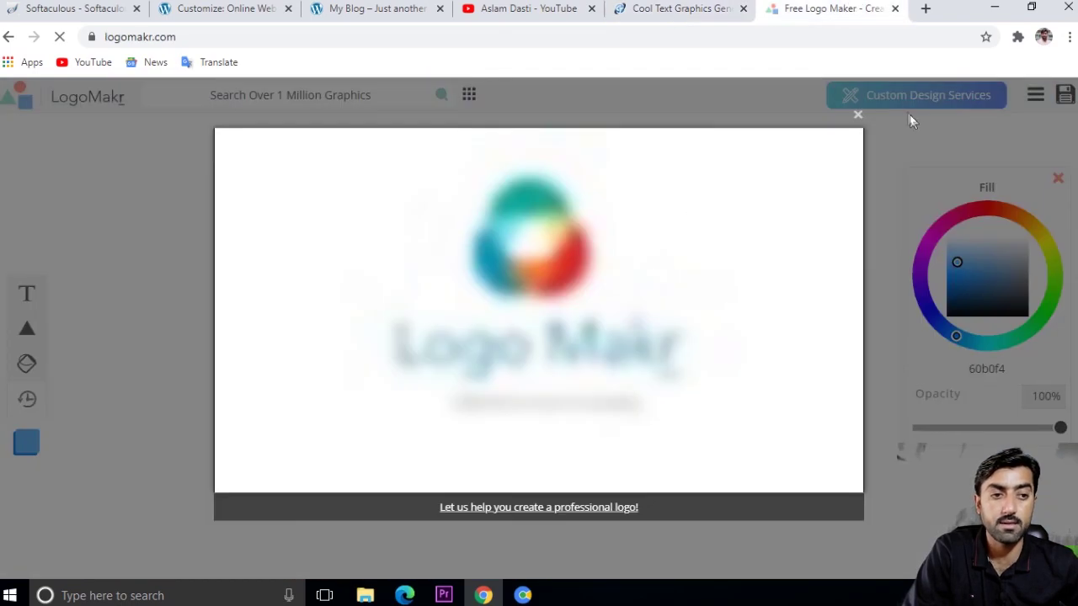
{"action": "left_click", "coordinate": [857, 115]}
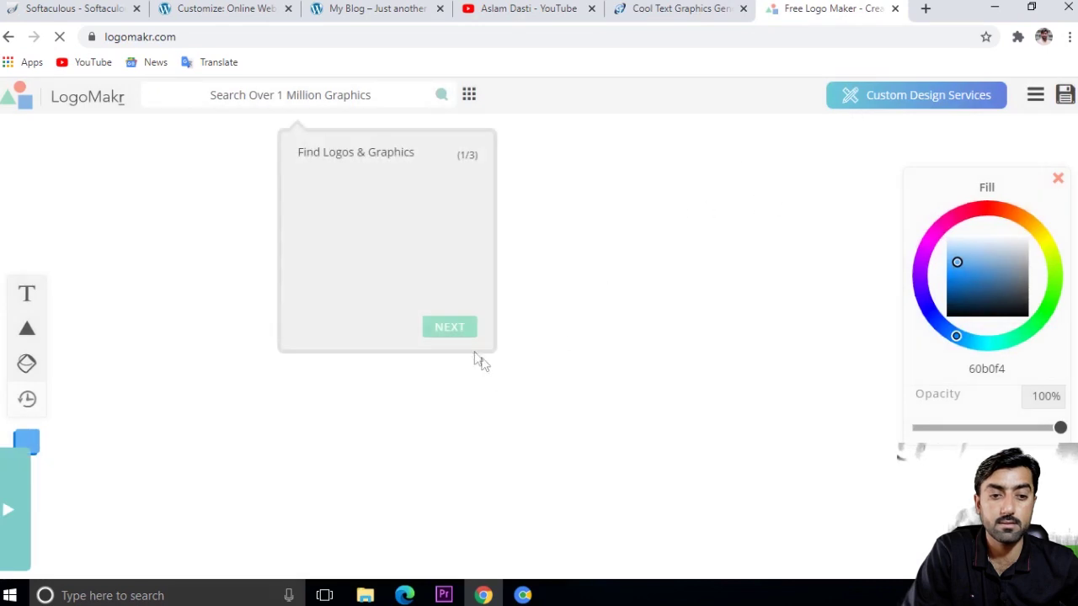
{"action": "left_click", "coordinate": [453, 330]}
{"action": "left_click", "coordinate": [334, 370]}
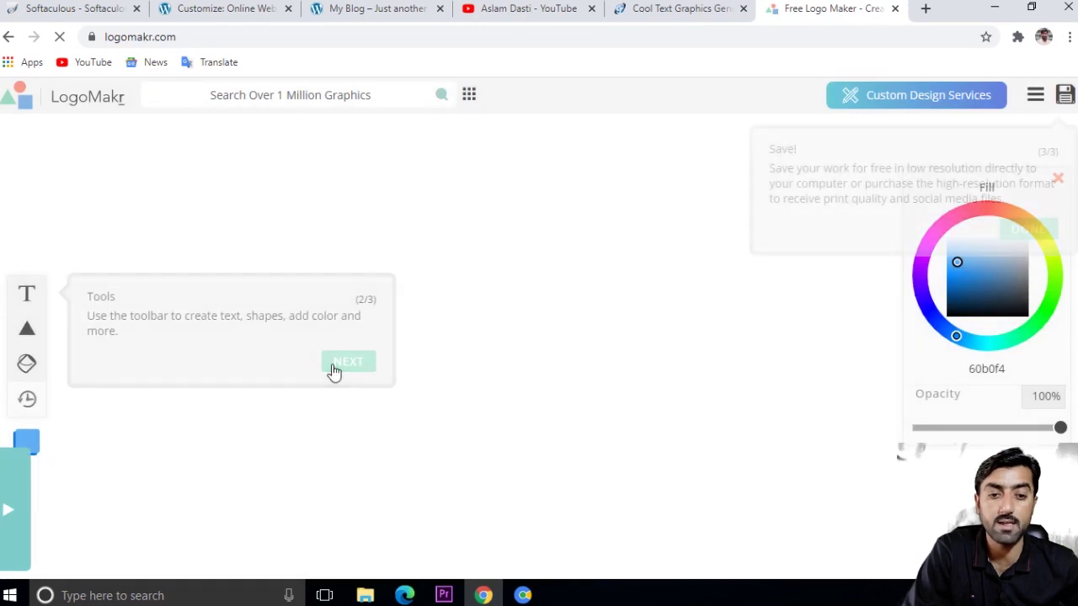
{"action": "left_click", "coordinate": [1027, 231]}
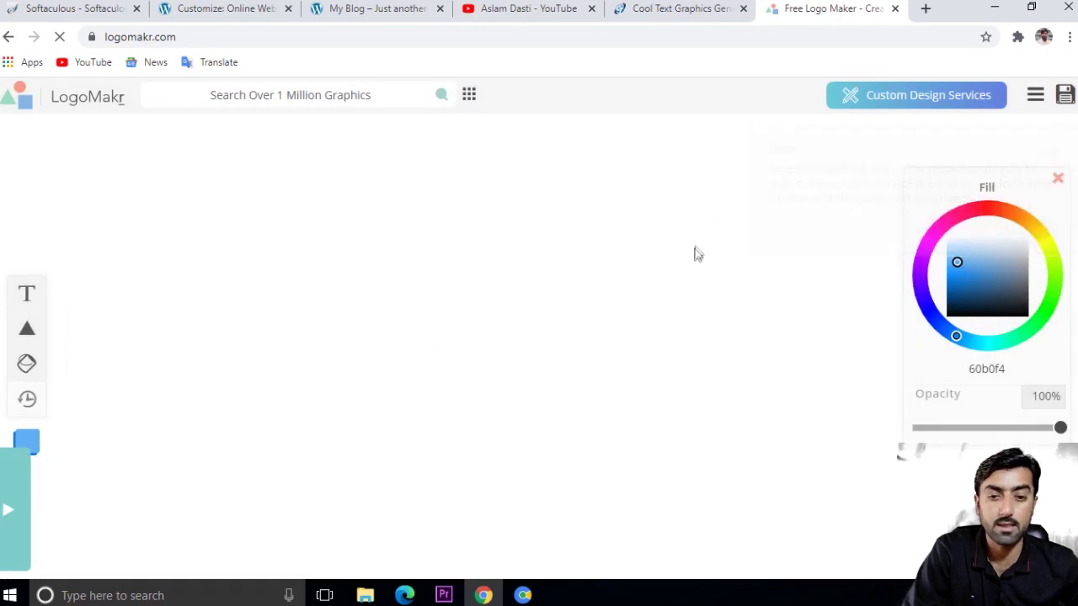
Step: Search the graphics for "web teacher", add the globe clipart with two people to the canvas and shrink it to about half size
{"action": "mouse_move", "coordinate": [36, 335]}
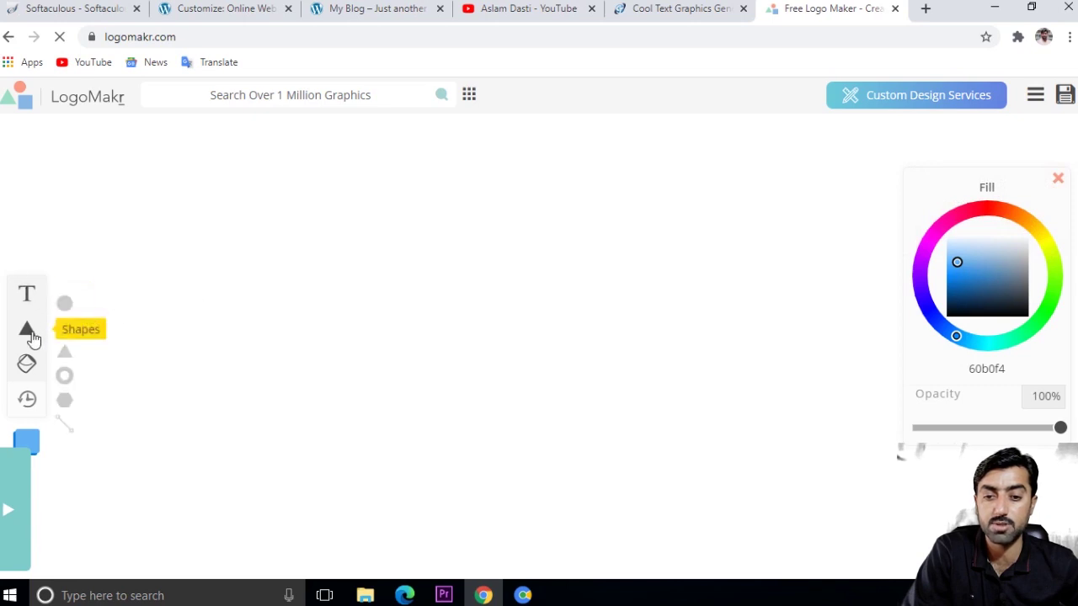
{"action": "left_click", "coordinate": [315, 92]}
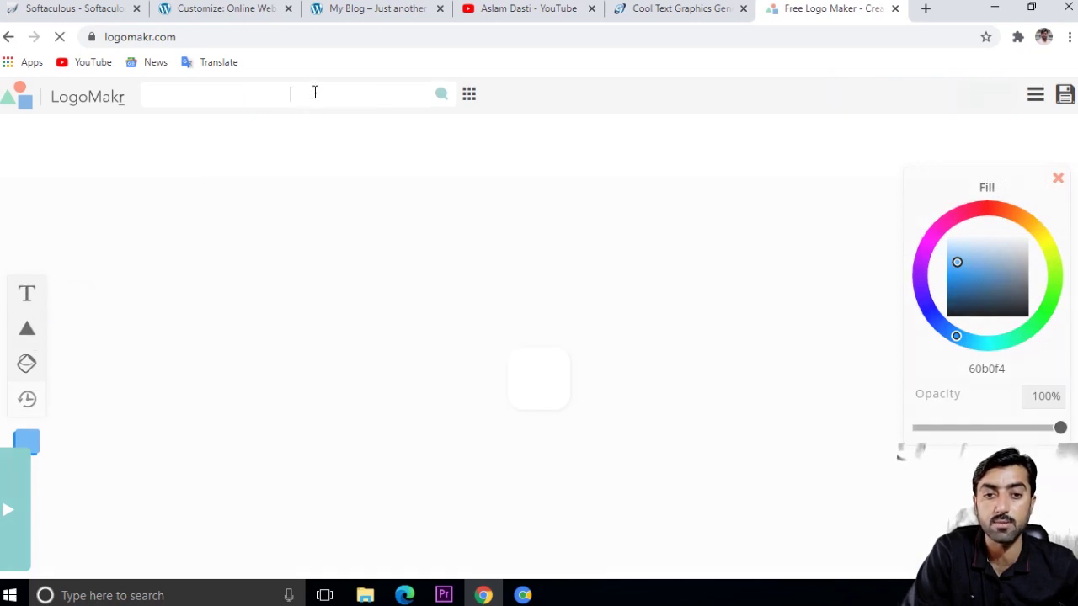
{"action": "type", "text": "web"}
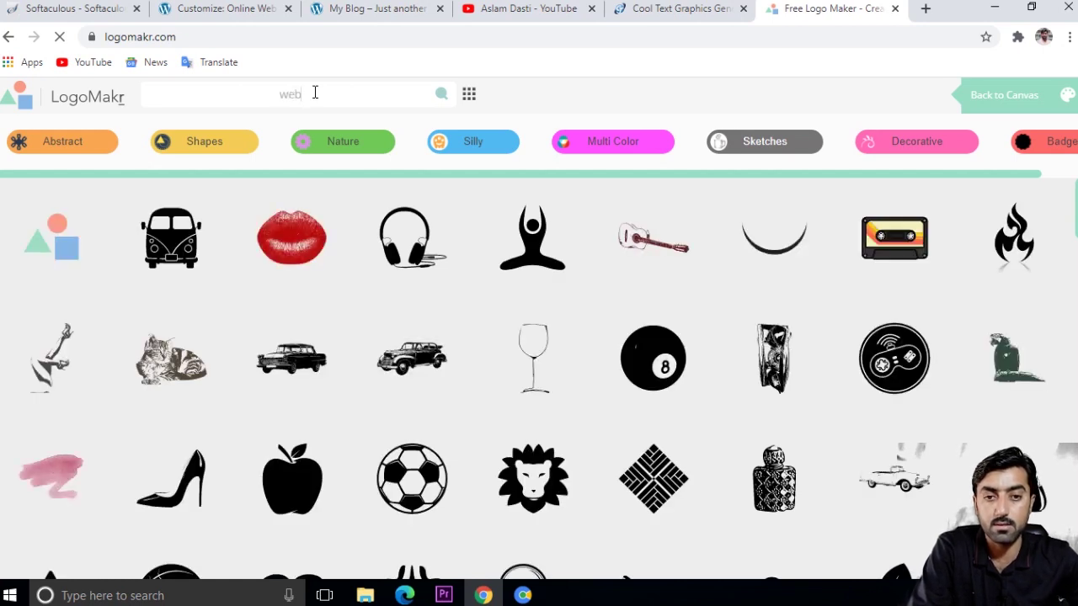
{"action": "type", "text": " tea"}
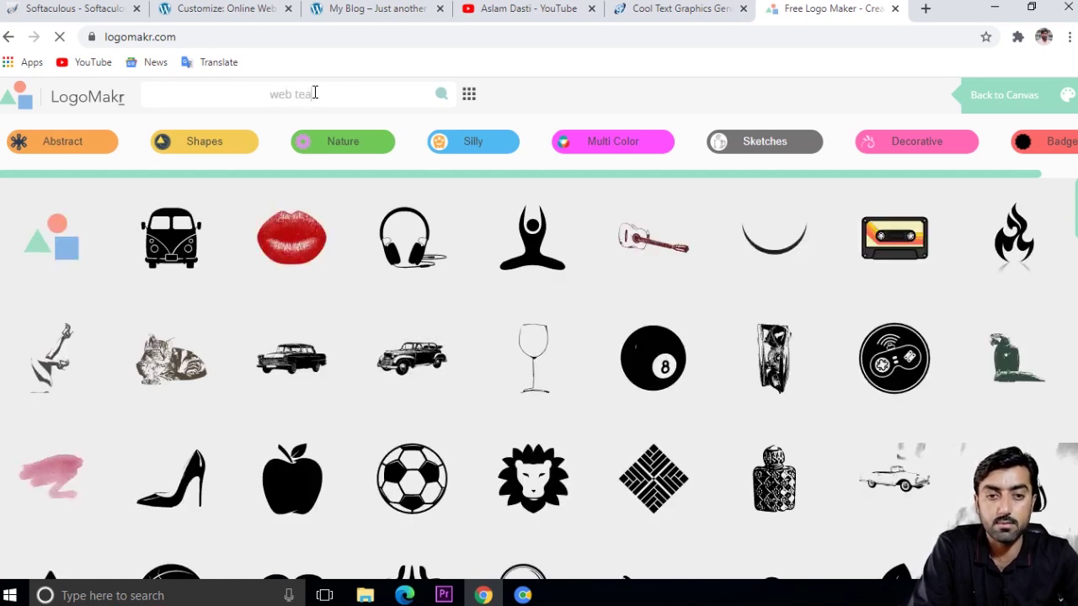
{"action": "type", "text": "cher"}
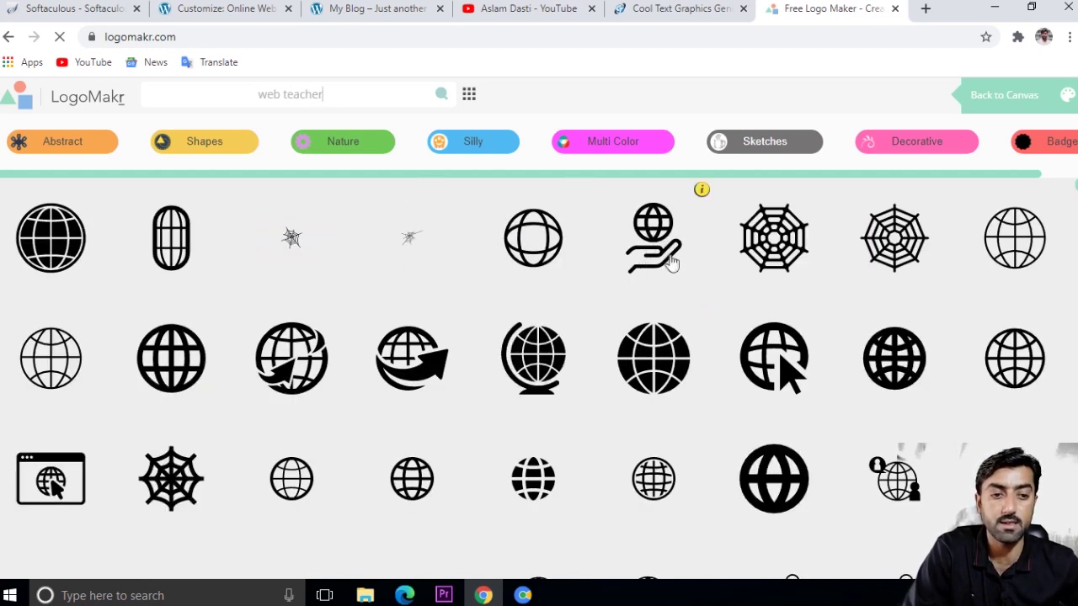
{"action": "left_click", "coordinate": [886, 487]}
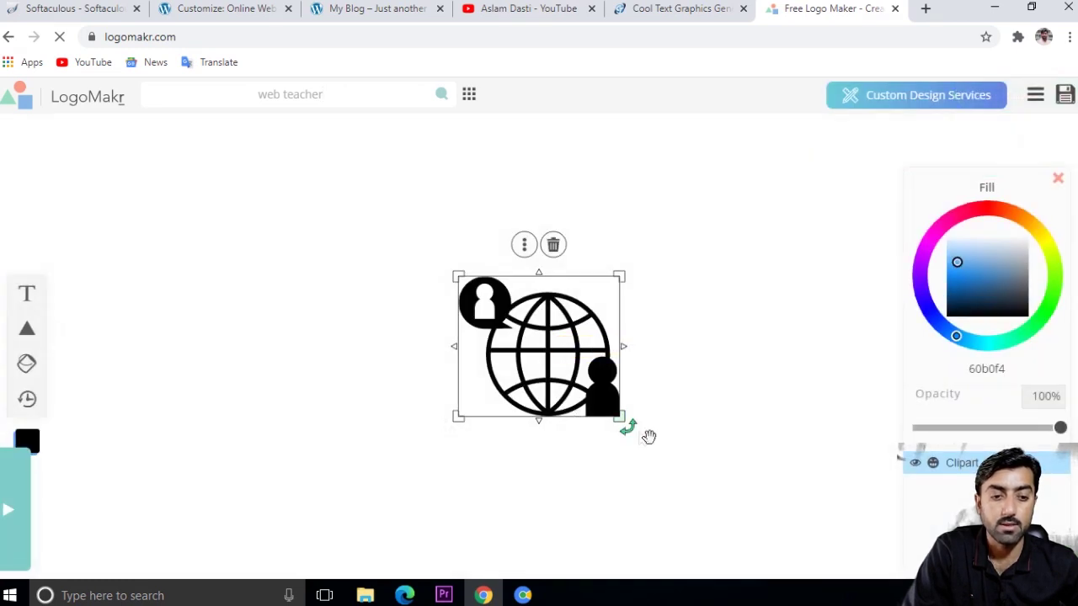
{"action": "left_click_drag", "start_coordinate": [457, 416], "coordinate": [576, 352]}
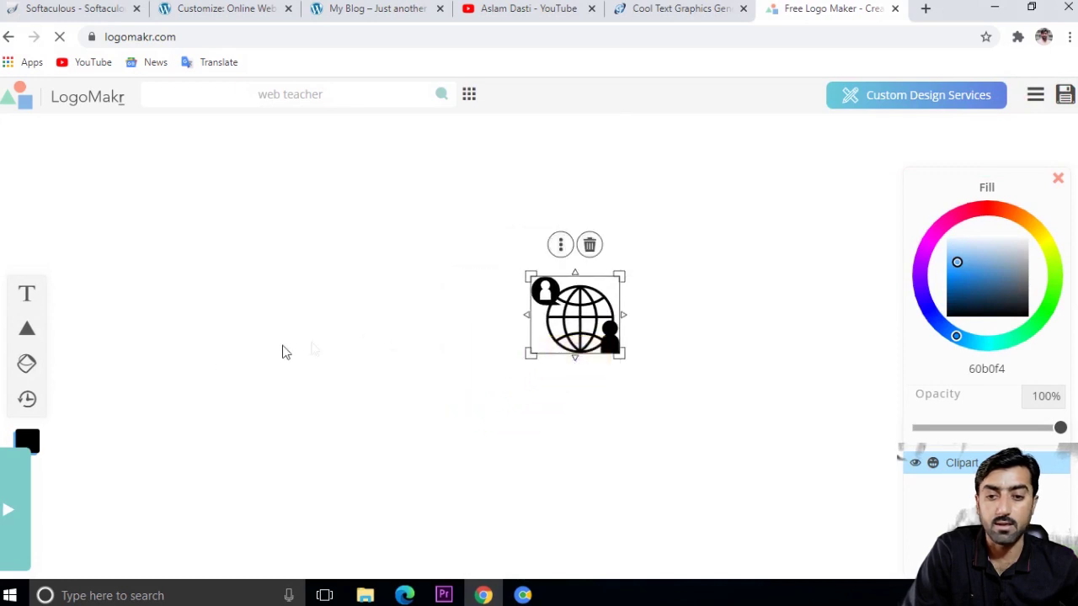
Step: Add the text "online web teacher", shrink it to about half size and place it just right of the globe
{"action": "left_click", "coordinate": [27, 294]}
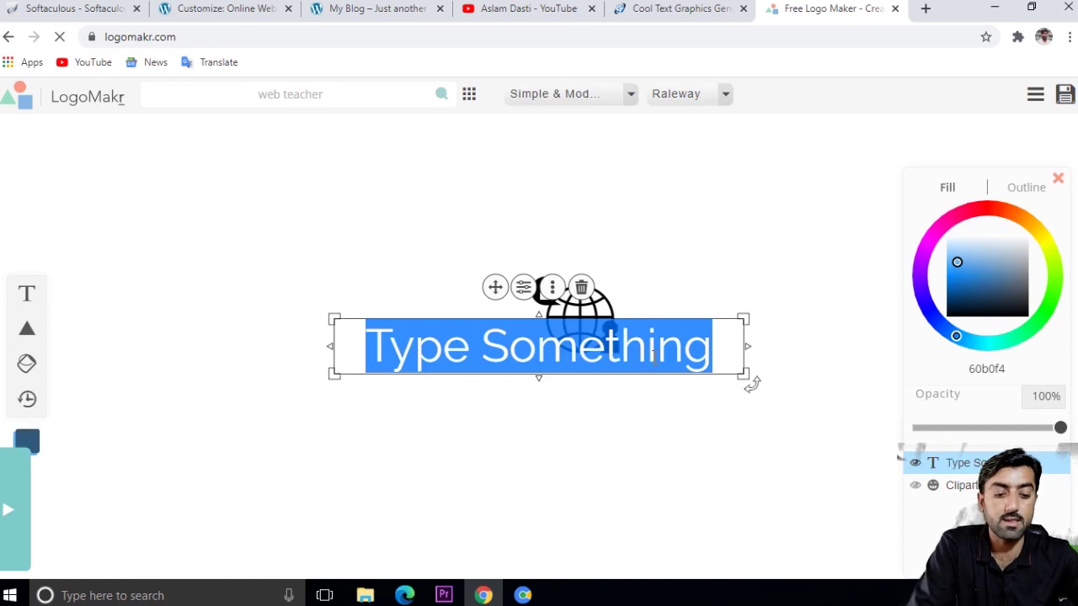
{"action": "type", "text": "online we"}
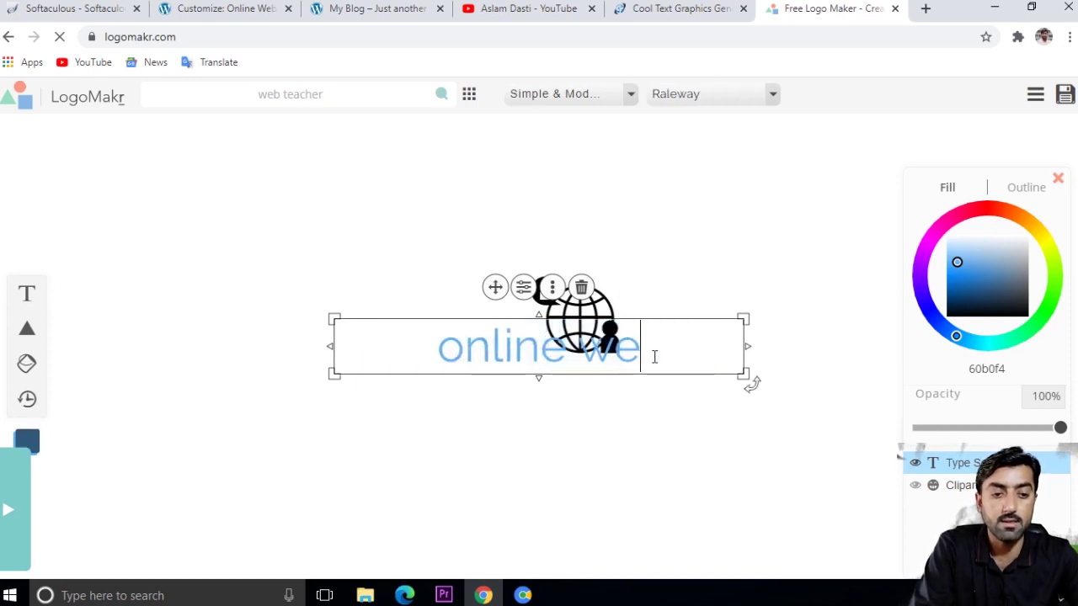
{"action": "type", "text": "b teacher"}
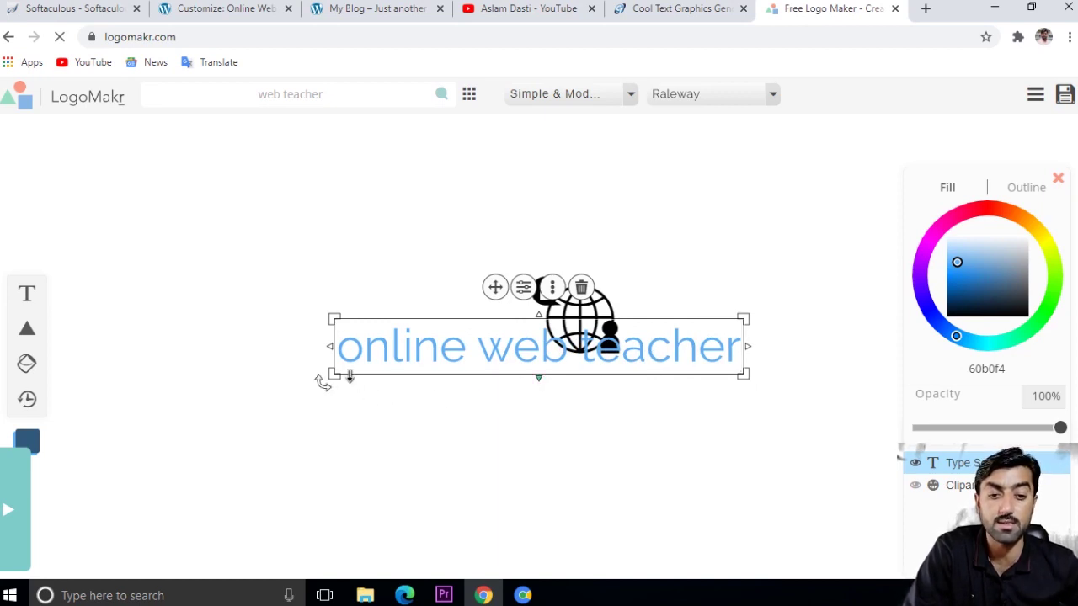
{"action": "left_click_drag", "start_coordinate": [330, 374], "coordinate": [525, 358]}
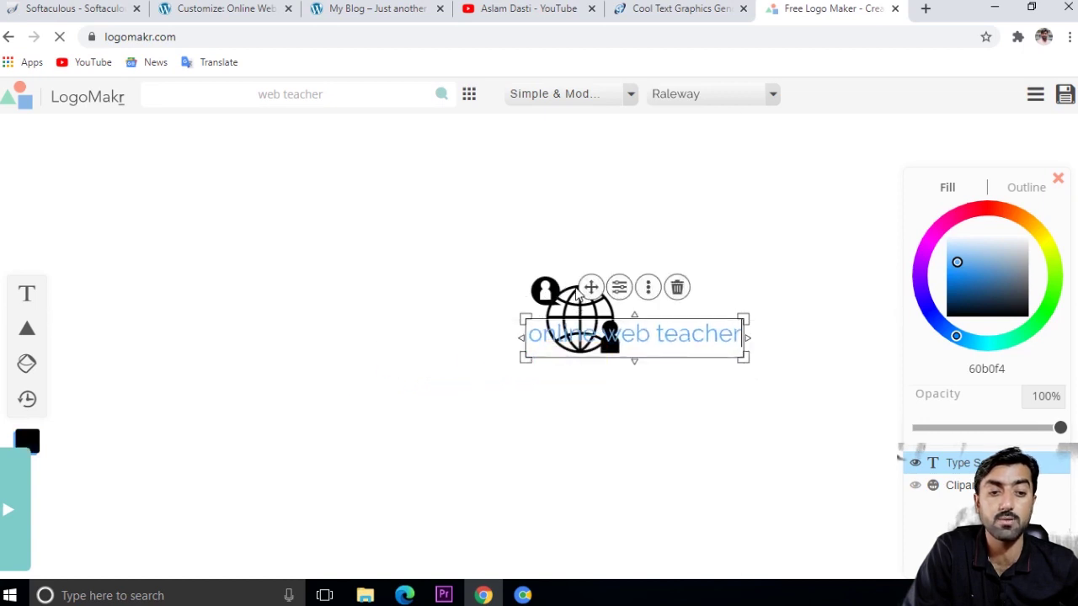
{"action": "left_click_drag", "start_coordinate": [590, 287], "coordinate": [697, 293]}
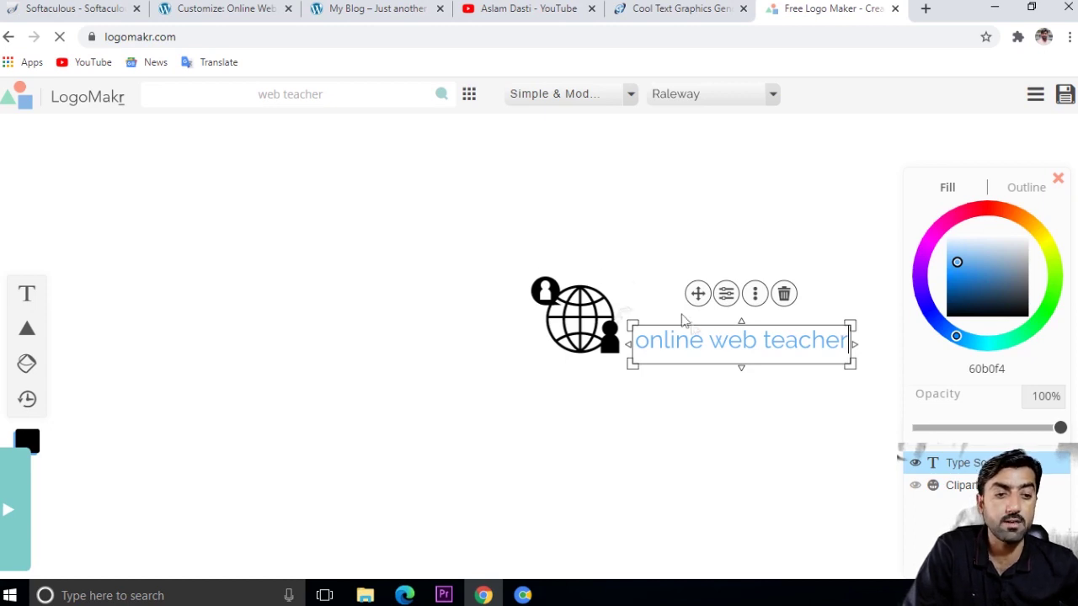
{"action": "triple_click", "coordinate": [726, 344]}
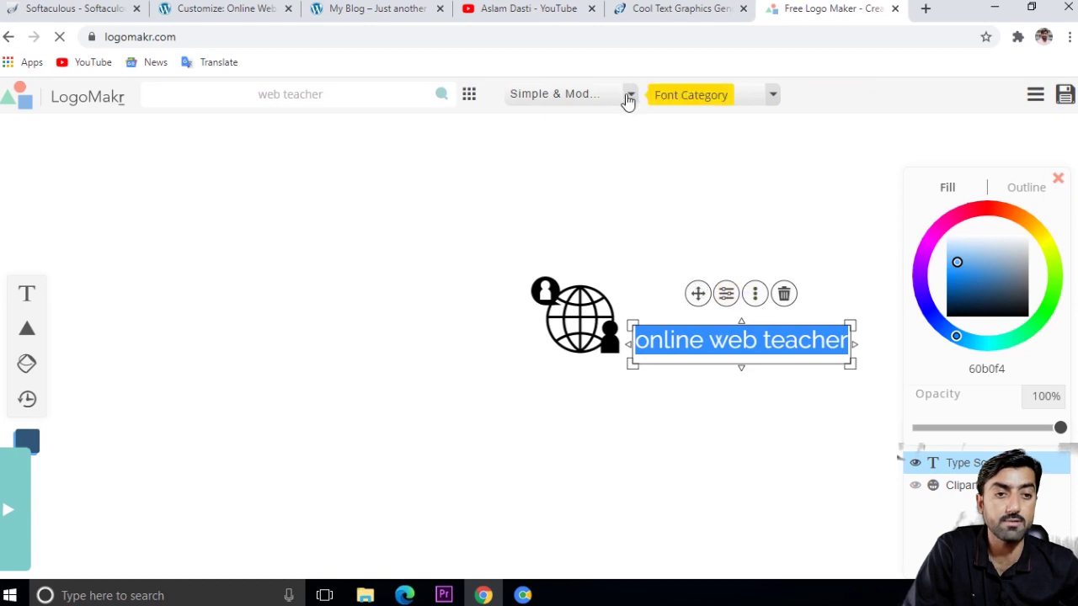
{"action": "left_click", "coordinate": [630, 94]}
{"action": "left_click", "coordinate": [774, 112]}
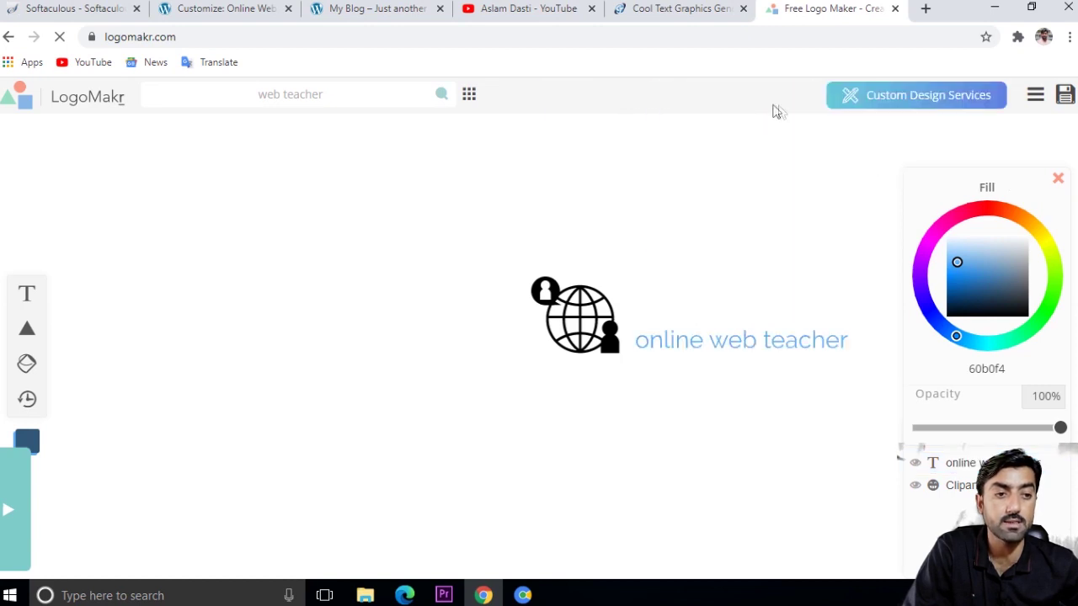
{"action": "left_click", "coordinate": [669, 288]}
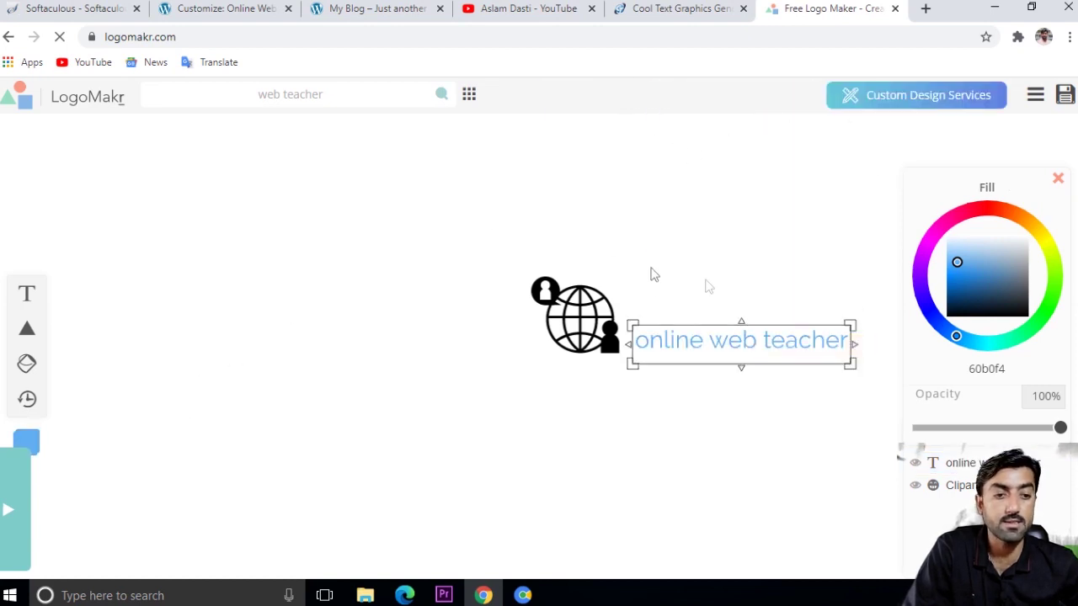
{"action": "left_click", "coordinate": [666, 296]}
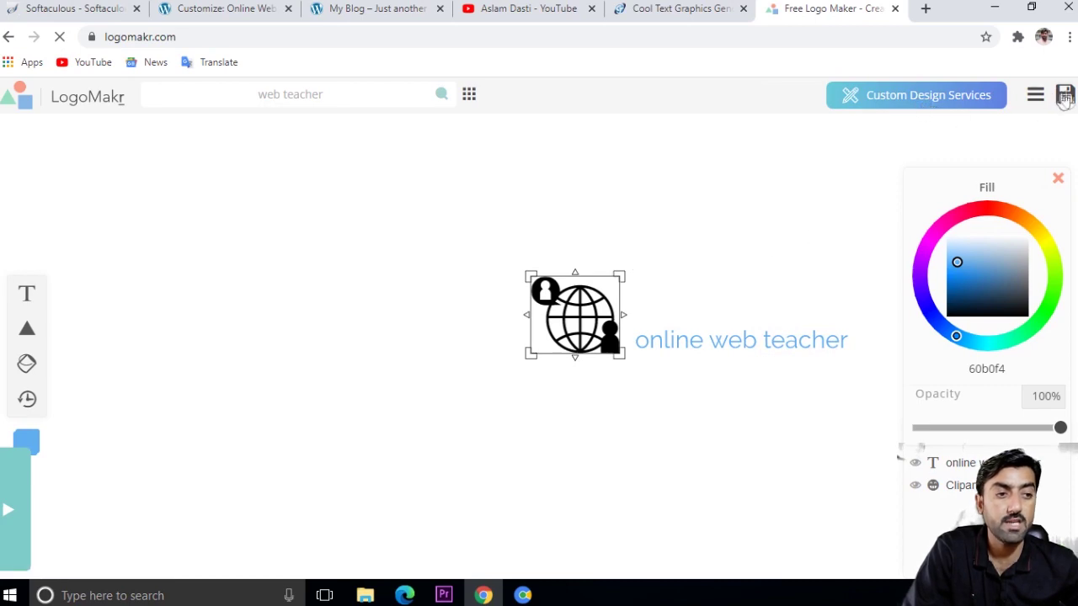
Step: Switch to Cool Text, create a Saint Patrick style logo with the text "online web teacher" and download it
{"action": "left_click", "coordinate": [723, 9]}
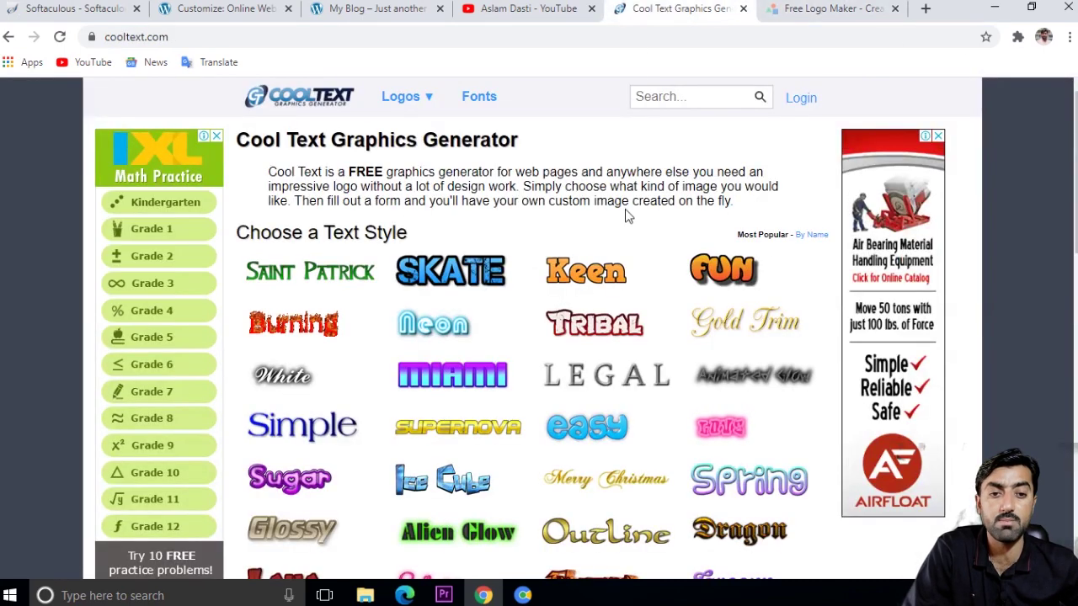
{"action": "mouse_move", "coordinate": [332, 279]}
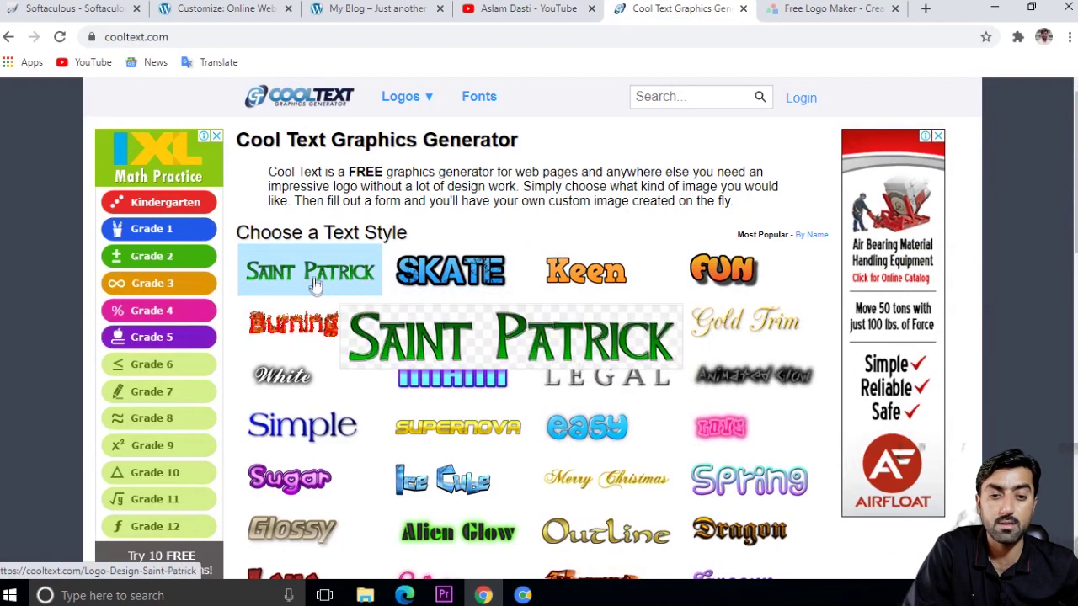
{"action": "left_click", "coordinate": [316, 288]}
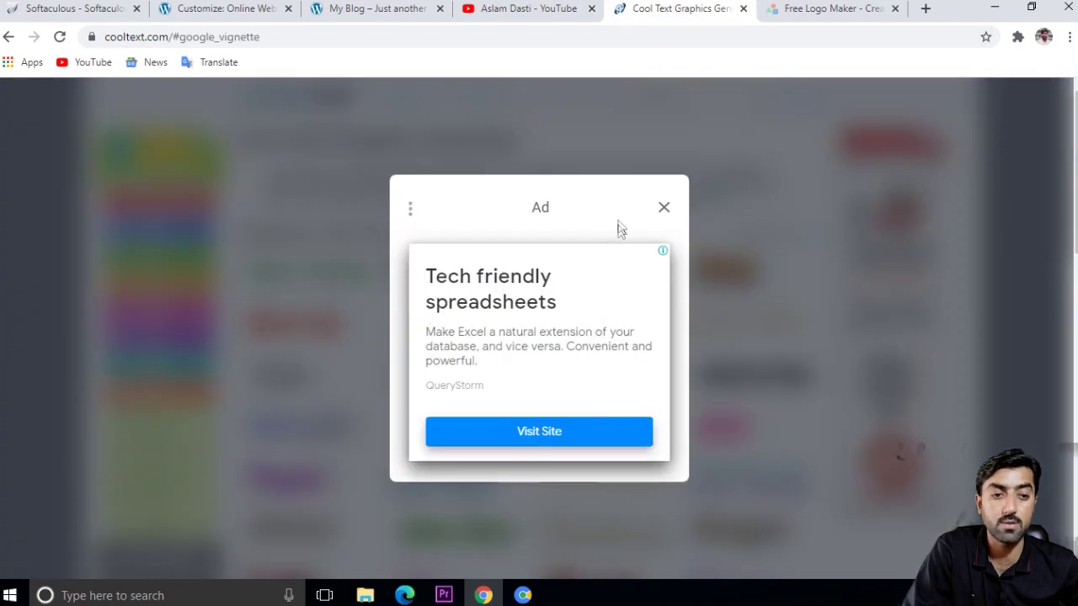
{"action": "left_click", "coordinate": [665, 211]}
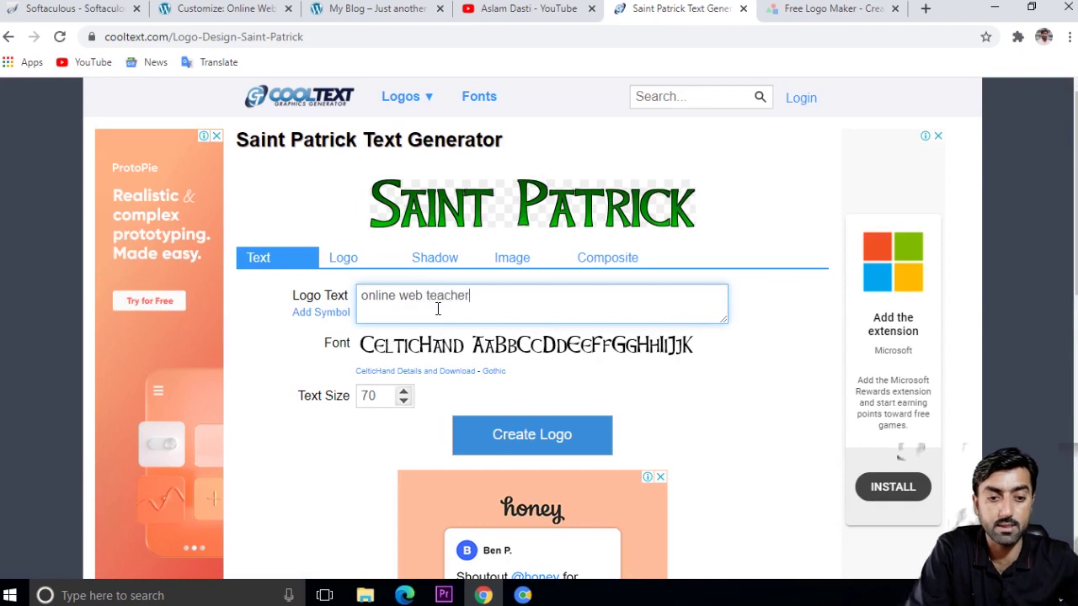
{"action": "left_click", "coordinate": [522, 436]}
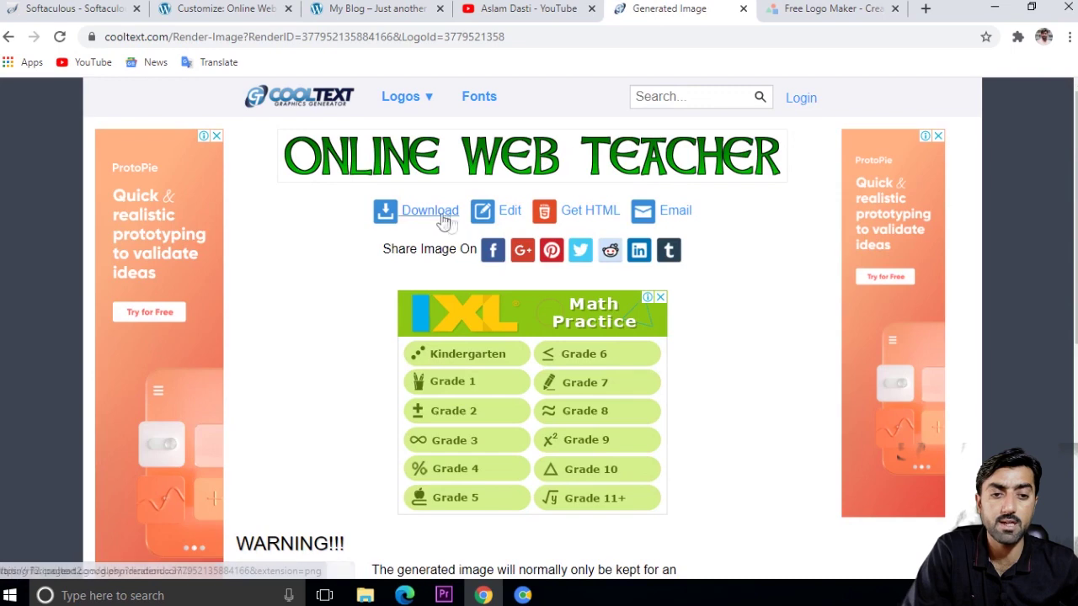
{"action": "left_click", "coordinate": [444, 218]}
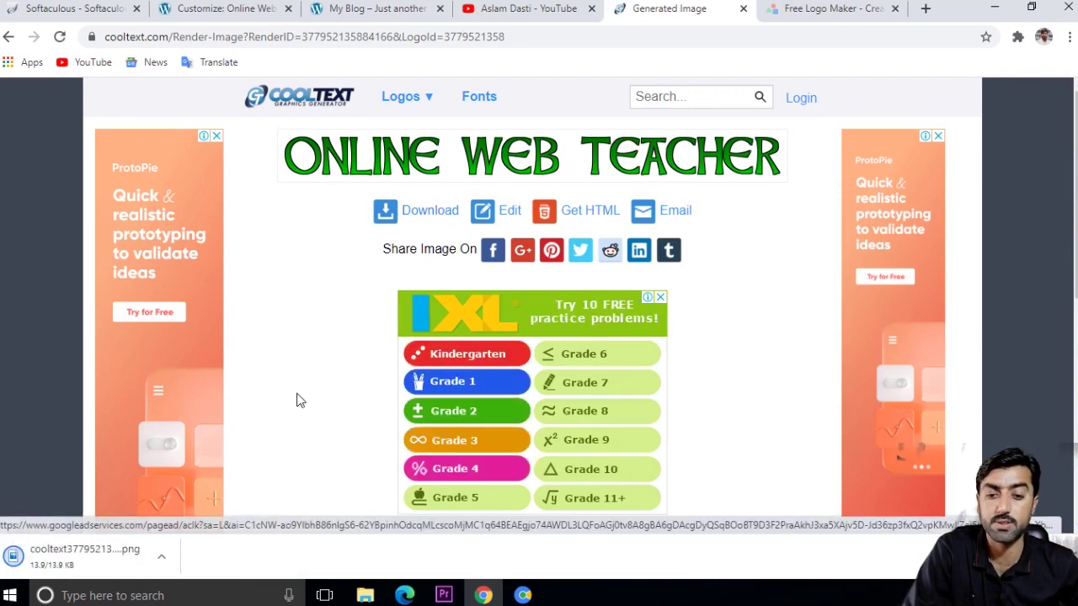
Step: Switch to the WordPress customizer, upload the downloaded Cool Text PNG as the site logo without cropping, and hide the site title
{"action": "left_click", "coordinate": [220, 10]}
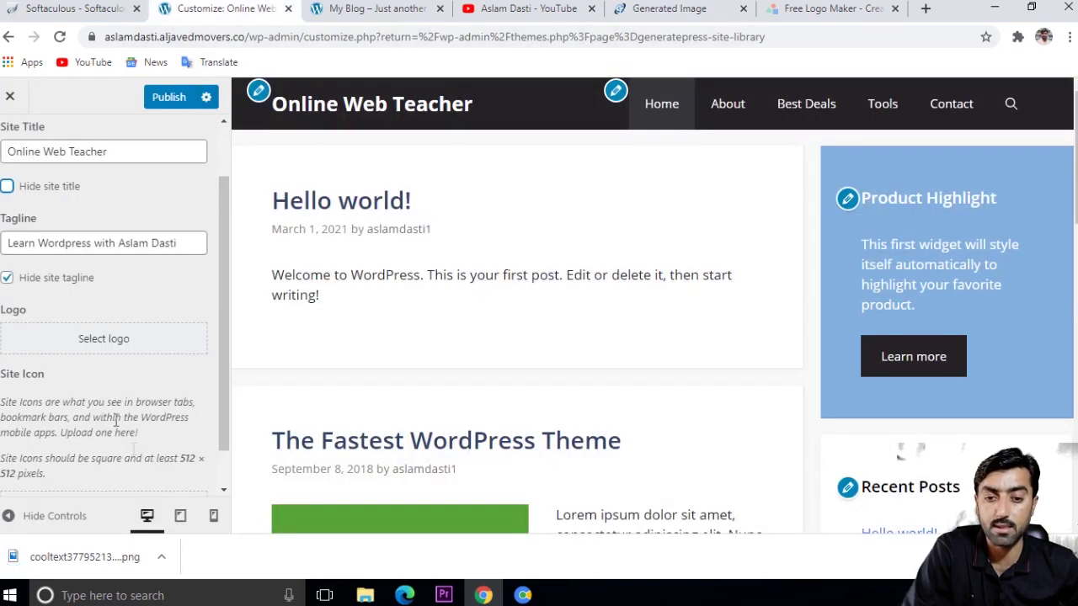
{"action": "left_click", "coordinate": [100, 341]}
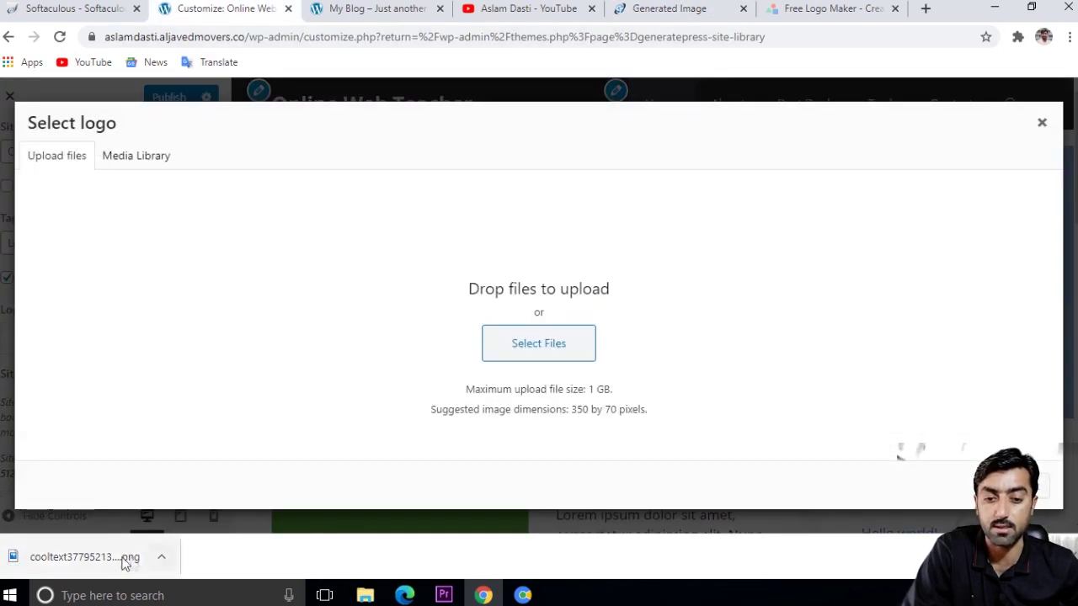
{"action": "left_click_drag", "start_coordinate": [81, 563], "coordinate": [532, 353]}
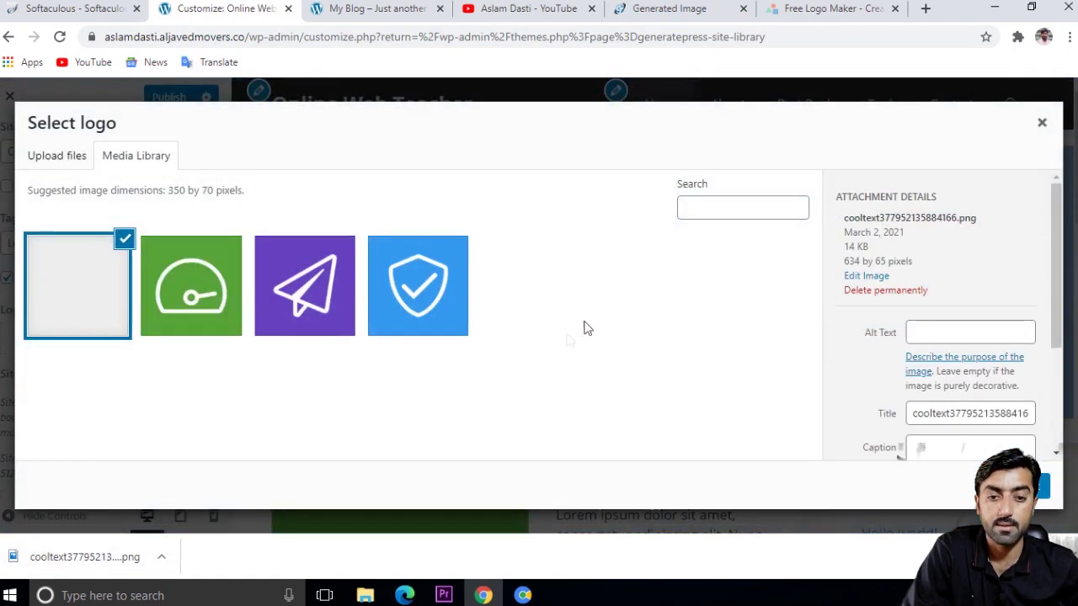
{"action": "left_click", "coordinate": [1034, 487]}
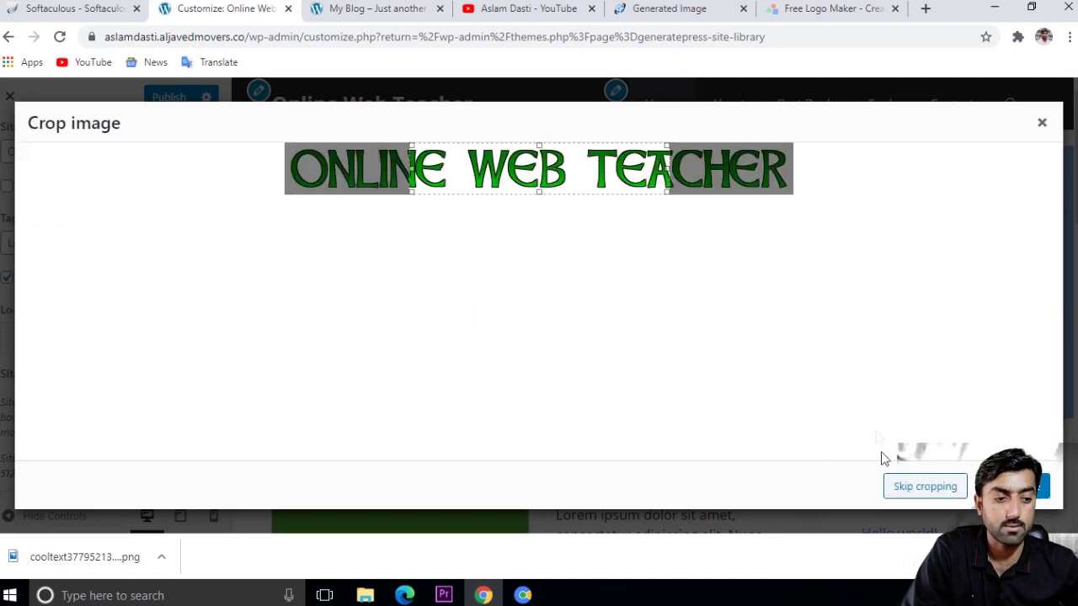
{"action": "left_click", "coordinate": [924, 486]}
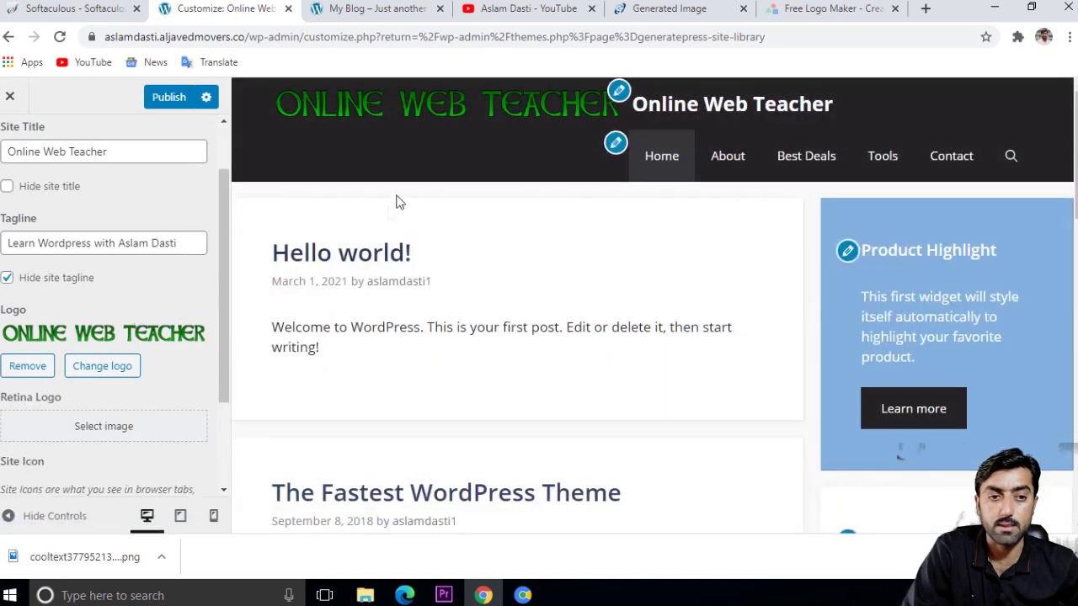
{"action": "left_click", "coordinate": [9, 187]}
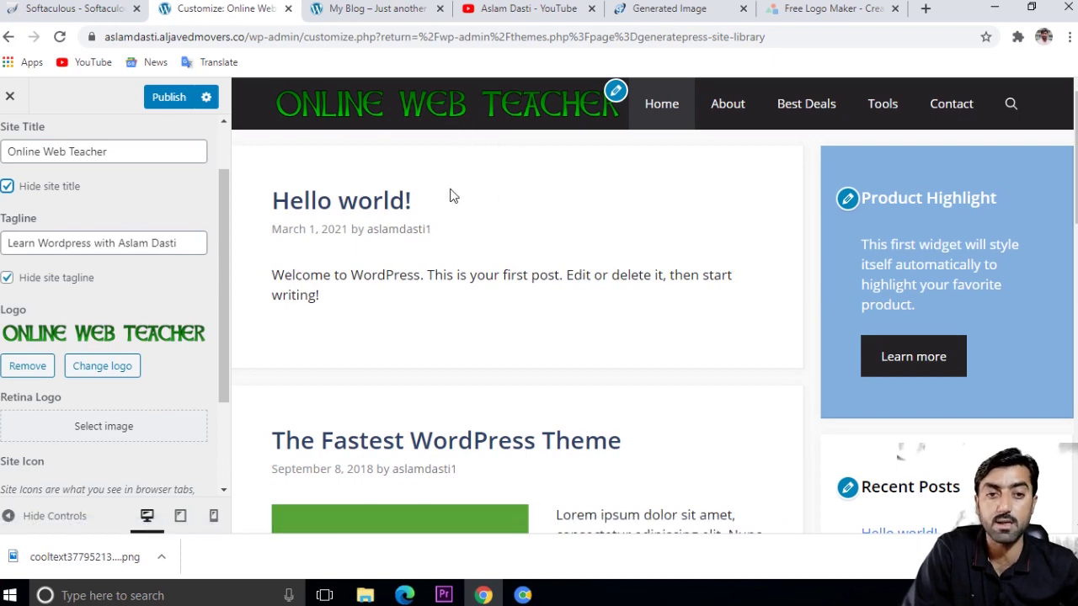
Step: Look over the Retina Logo and Site Icon settings, check the blog's open tab and return to the customizer
{"action": "scroll", "coordinate": [449, 195], "scroll_direction": "down", "scroll_amount": 3}
{"action": "scroll", "coordinate": [149, 404], "scroll_direction": "down", "scroll_amount": 2}
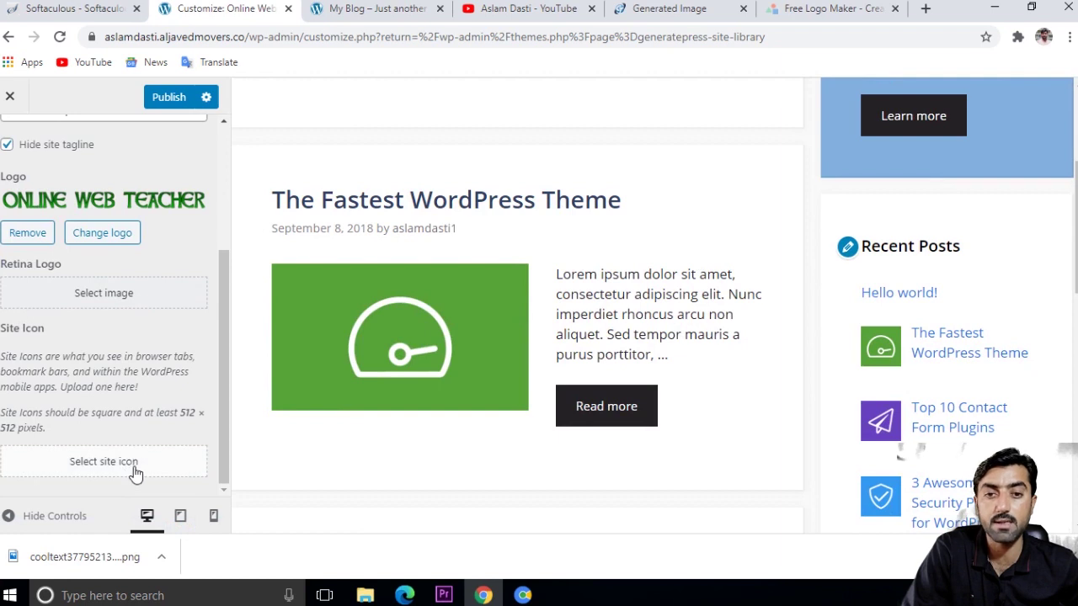
{"action": "scroll", "coordinate": [137, 472], "scroll_direction": "up", "scroll_amount": 2}
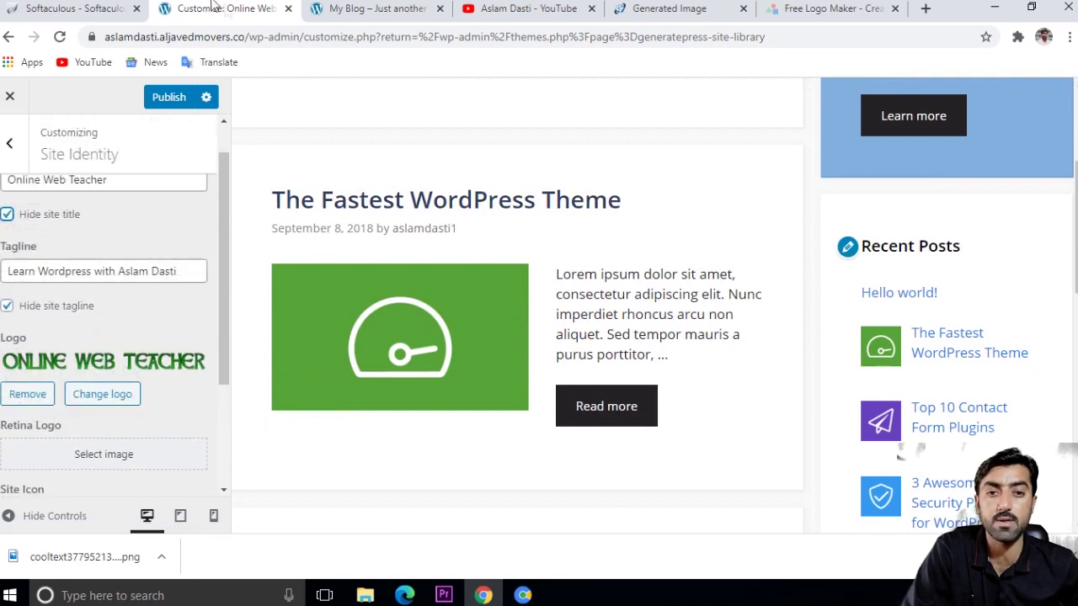
{"action": "left_click", "coordinate": [350, 8]}
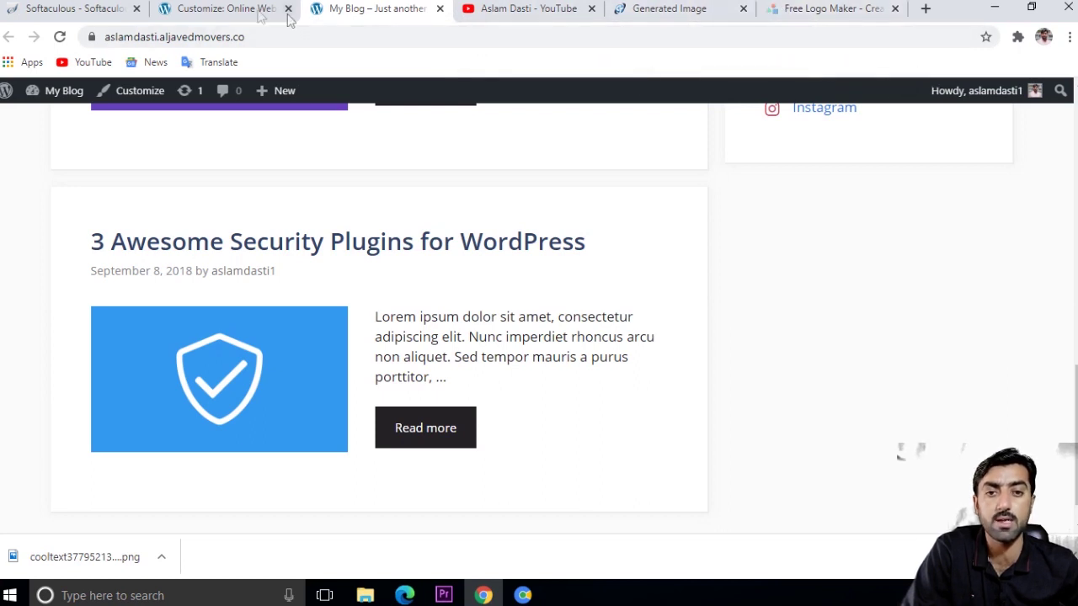
{"action": "left_click", "coordinate": [232, 9]}
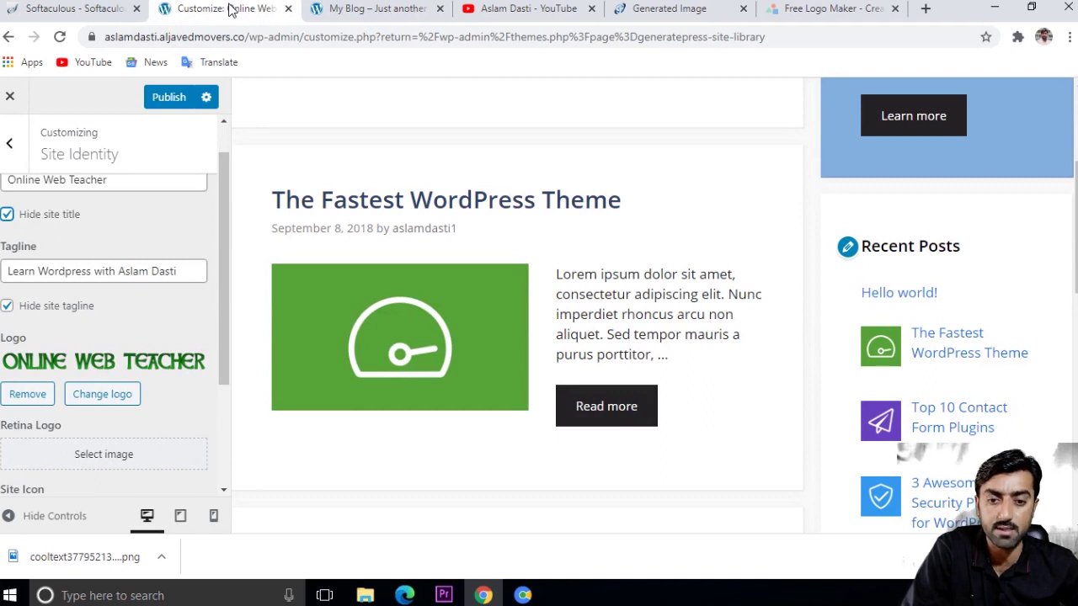
Step: Set the Online Web Teacher logo image as the site icon, cropped to its first letters, and publish the change
{"action": "scroll", "coordinate": [113, 452], "scroll_direction": "down", "scroll_amount": 3}
{"action": "left_click", "coordinate": [129, 461]}
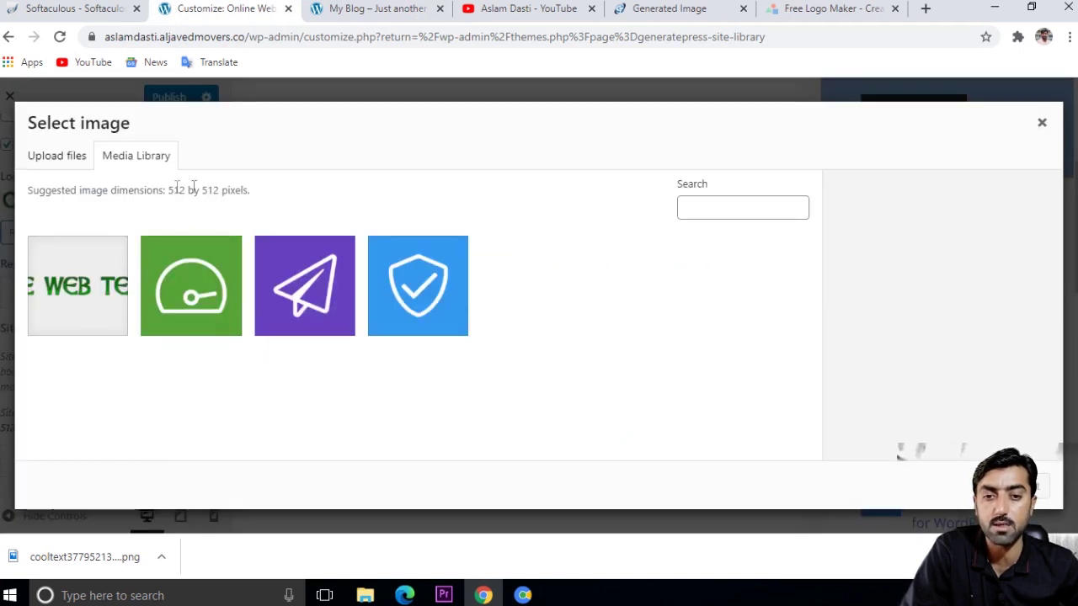
{"action": "left_click", "coordinate": [101, 281]}
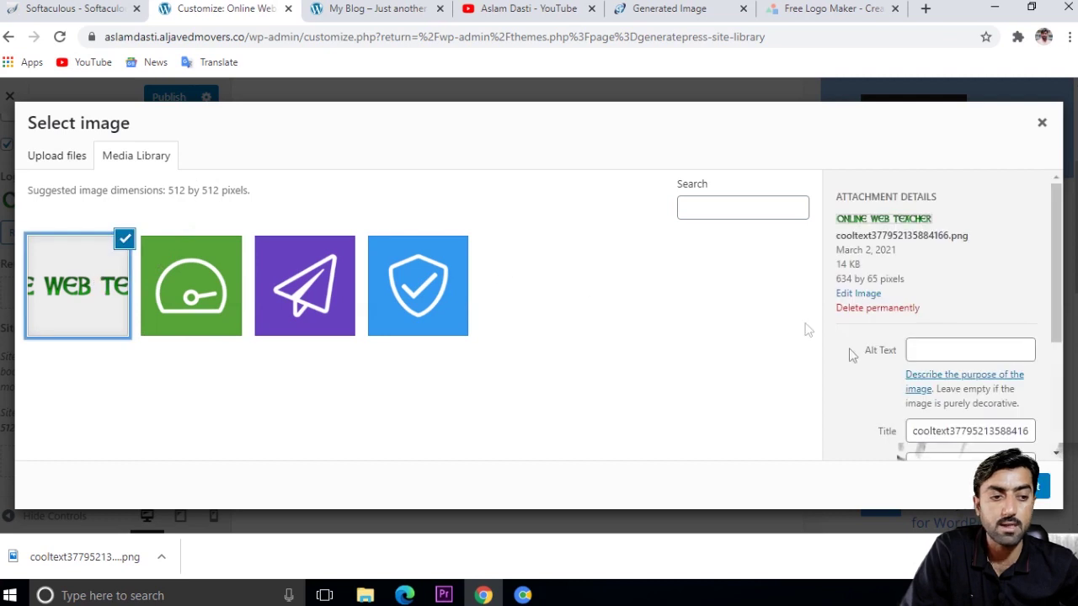
{"action": "left_click", "coordinate": [1018, 486]}
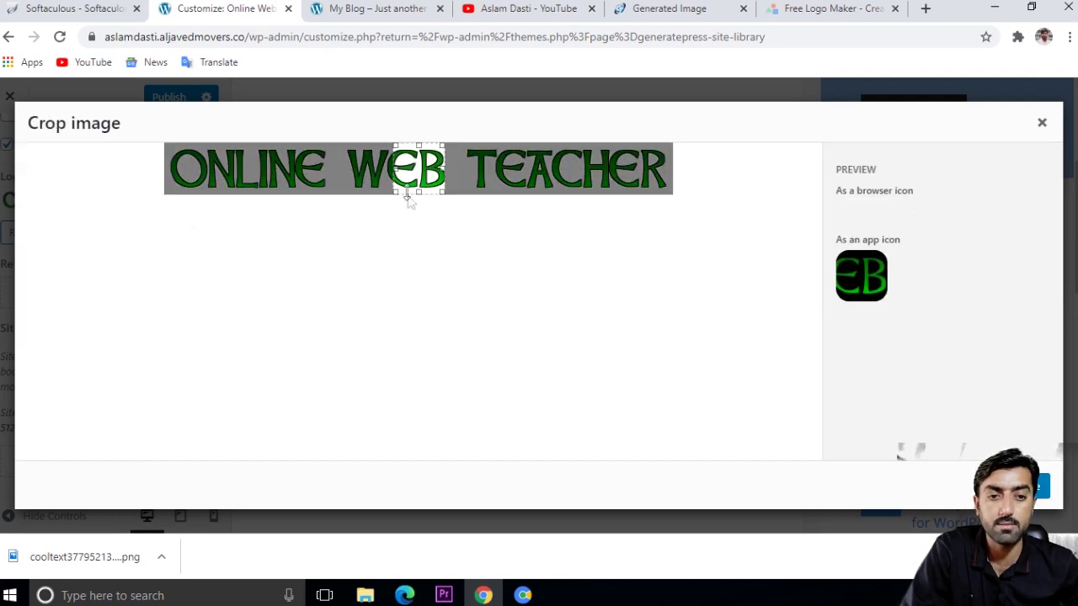
{"action": "left_click_drag", "start_coordinate": [405, 177], "coordinate": [178, 170]}
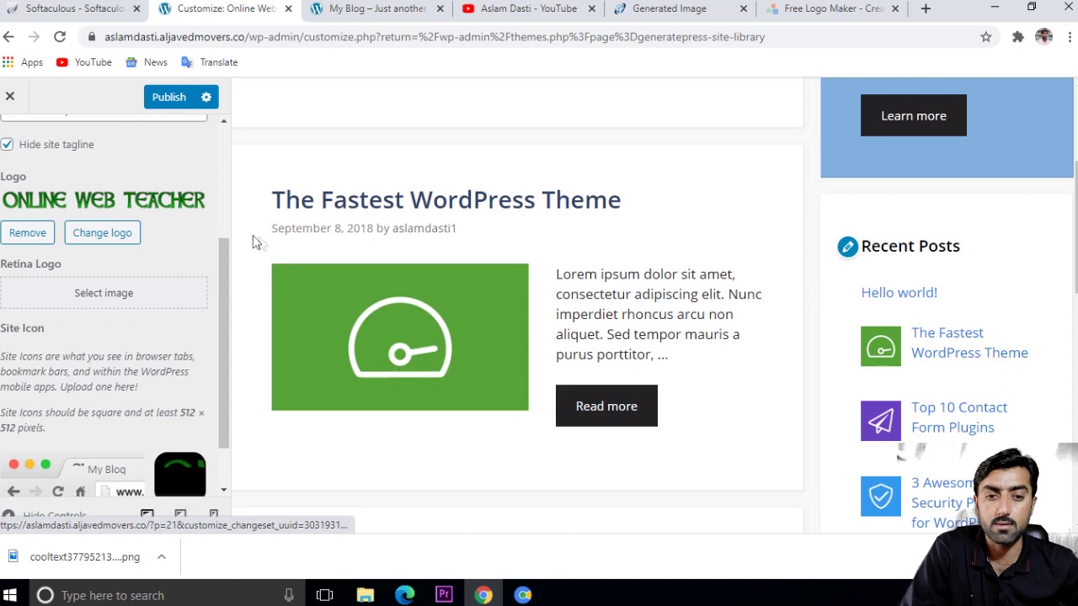
{"action": "left_click", "coordinate": [169, 97]}
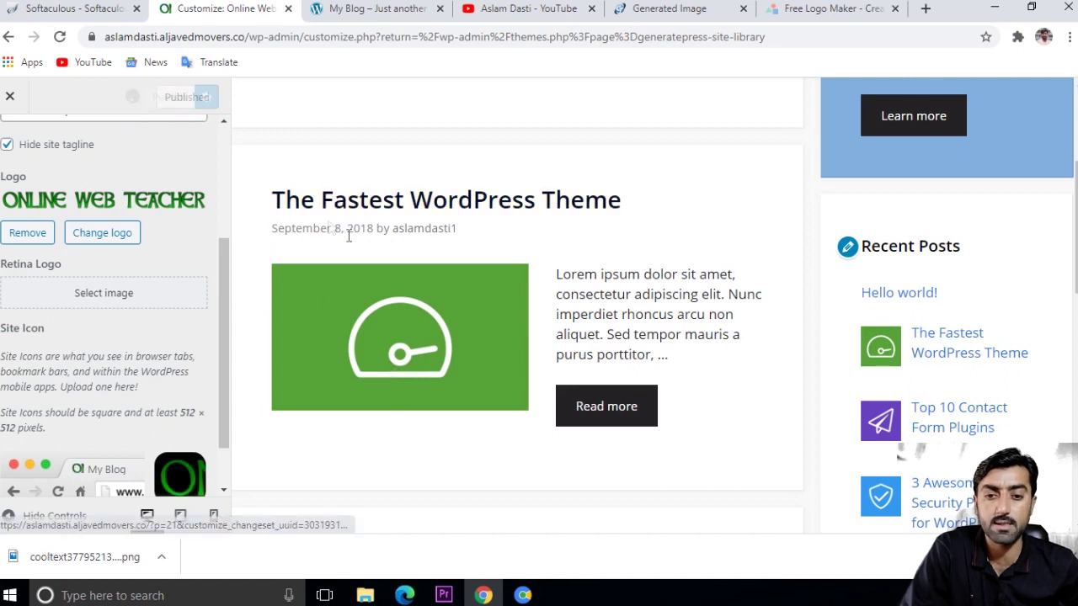
Step: Reload the live site to check the published logo and site icon
{"action": "left_click", "coordinate": [368, 9]}
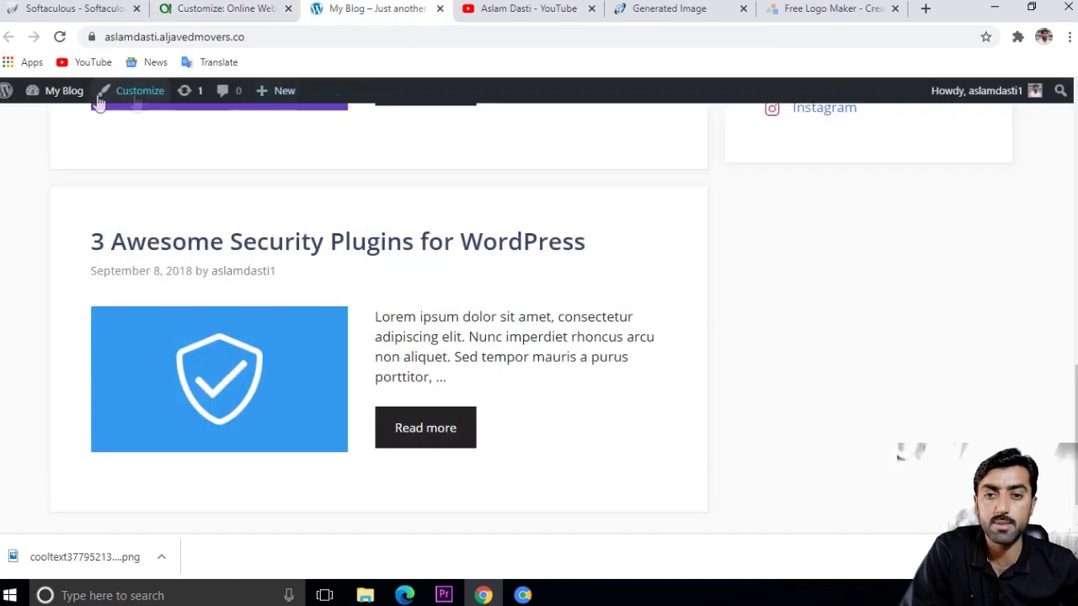
{"action": "left_click", "coordinate": [60, 38]}
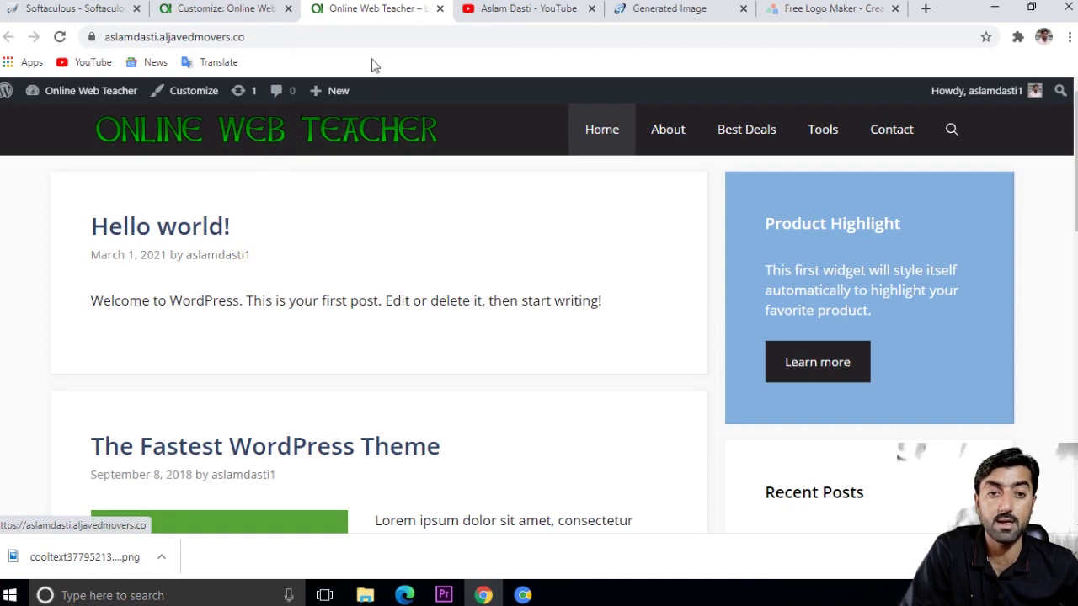
{"action": "left_click", "coordinate": [100, 10]}
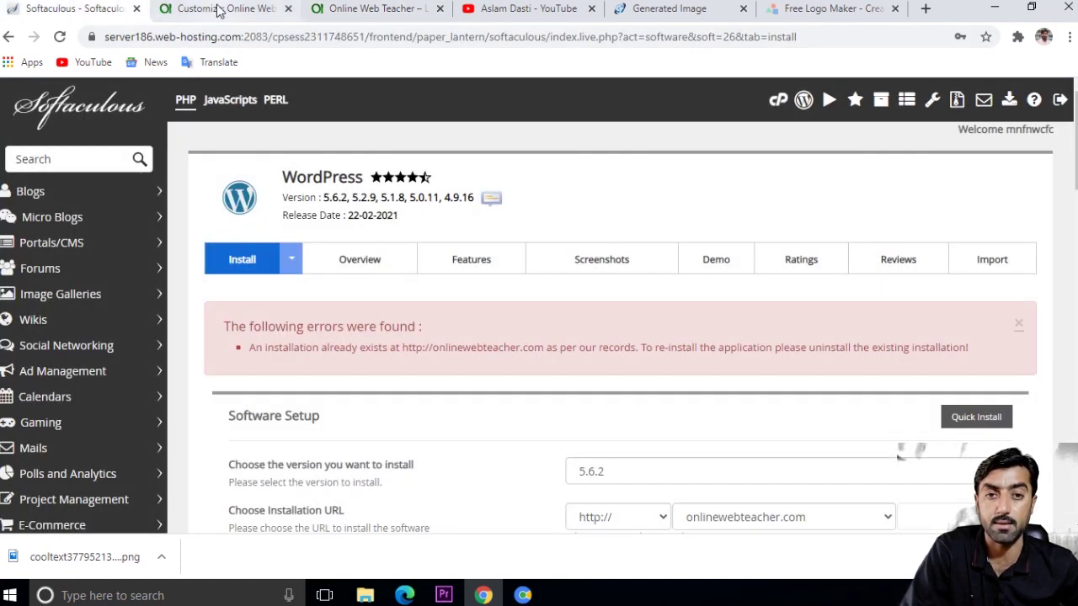
Step: Return to the site customizer and examine the container options in the theme's layout settings
{"action": "left_click", "coordinate": [218, 10]}
{"action": "scroll", "coordinate": [289, 373], "scroll_direction": "down", "scroll_amount": 2}
{"action": "scroll", "coordinate": [289, 373], "scroll_direction": "up", "scroll_amount": 2}
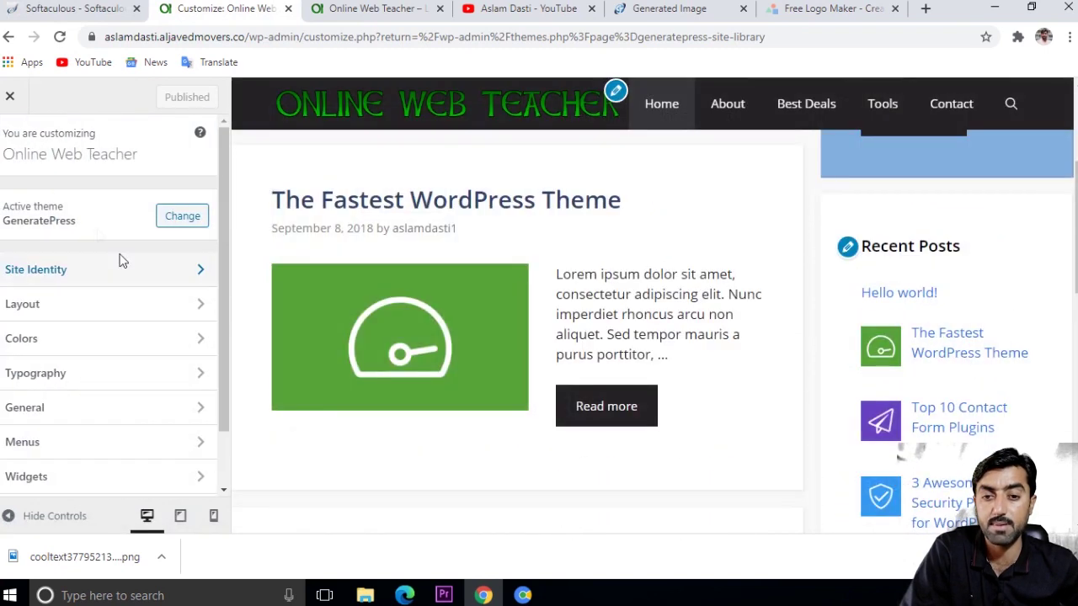
{"action": "left_click", "coordinate": [115, 310]}
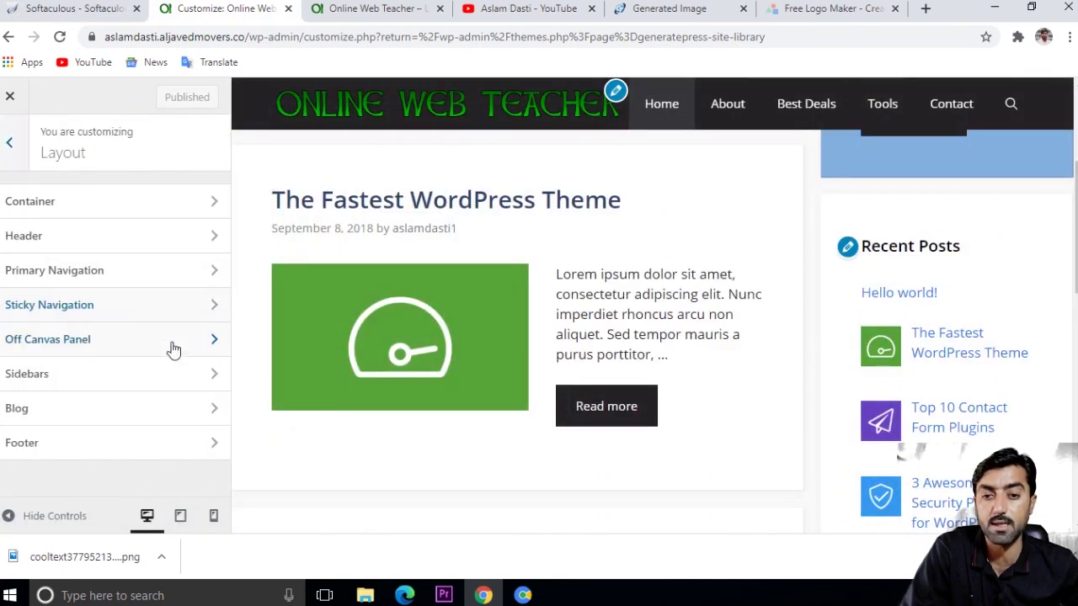
{"action": "left_click", "coordinate": [209, 208]}
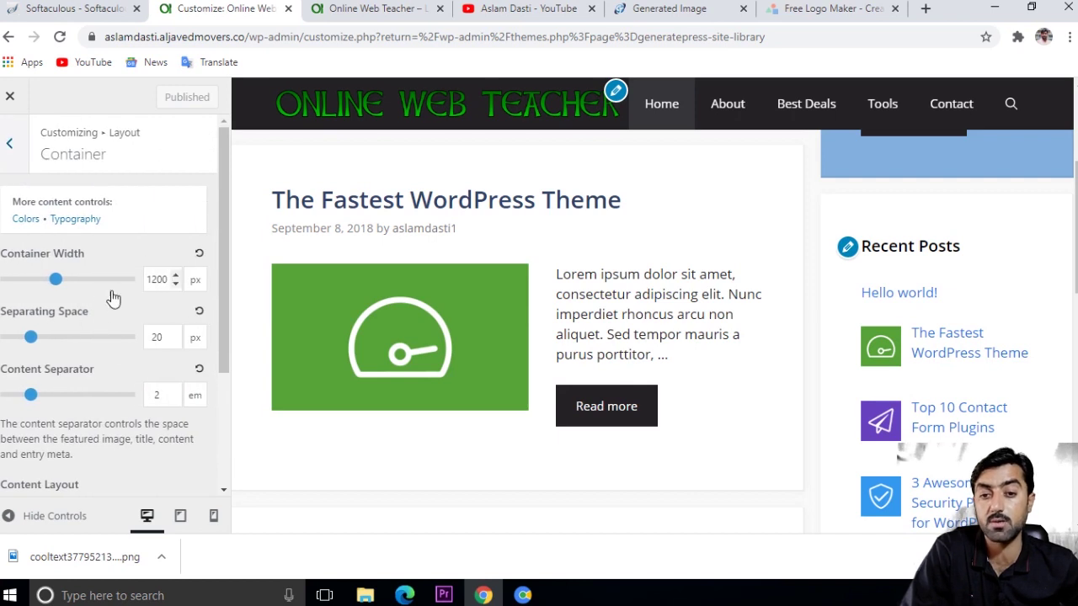
{"action": "scroll", "coordinate": [106, 366], "scroll_direction": "down", "scroll_amount": 2}
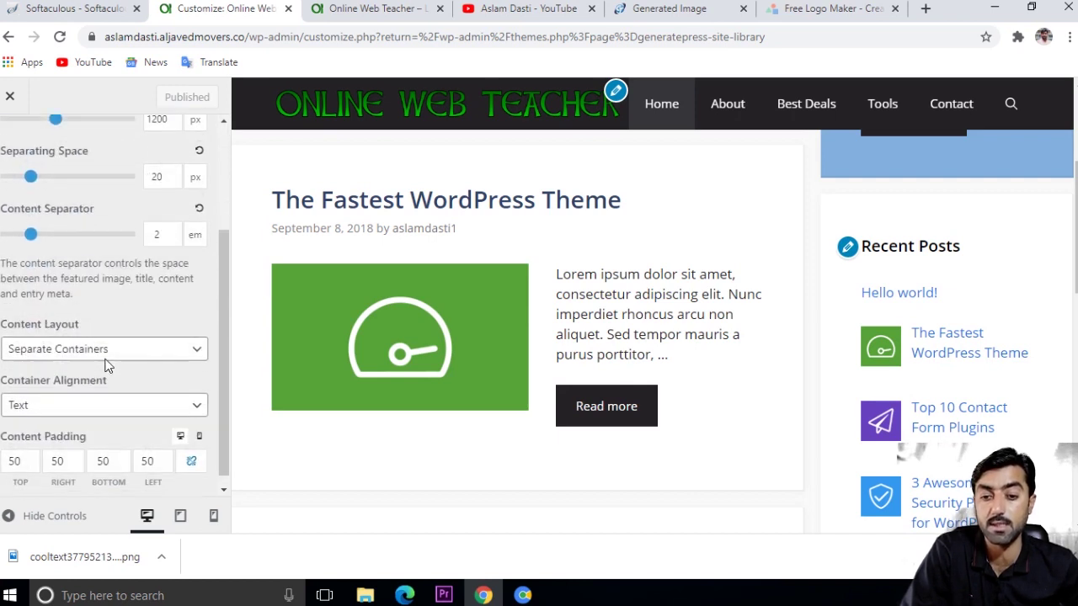
{"action": "scroll", "coordinate": [106, 364], "scroll_direction": "up", "scroll_amount": 2}
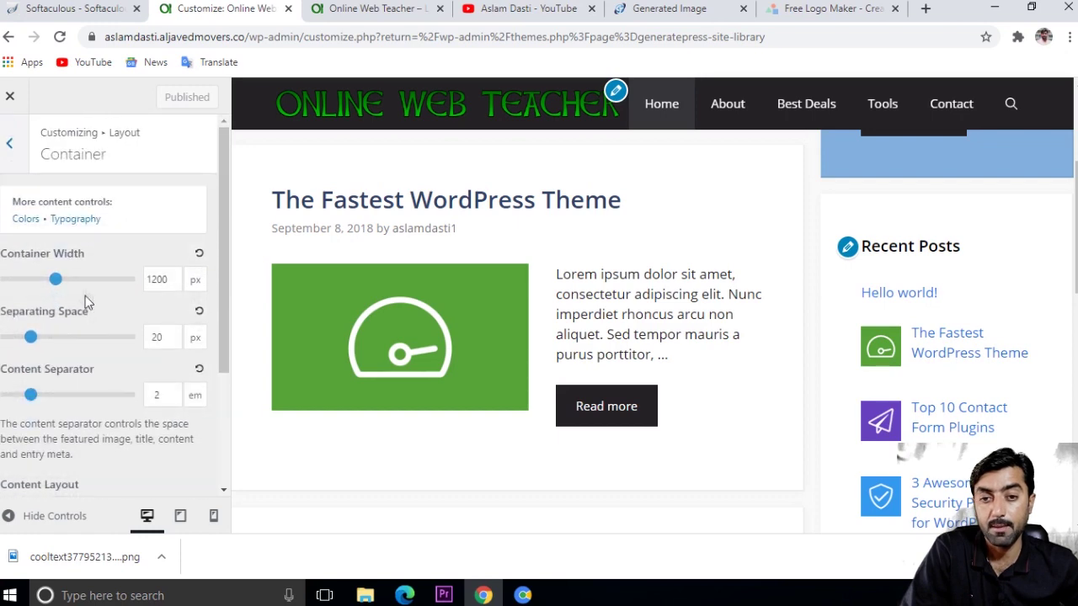
{"action": "left_click", "coordinate": [13, 145]}
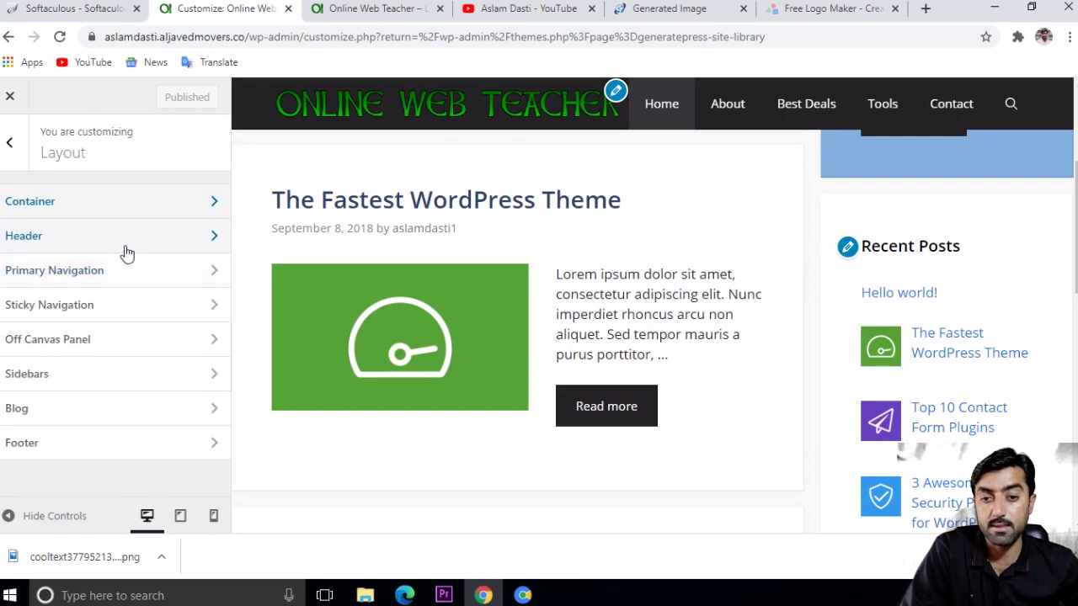
Step: Turn the mobile header on in the header layout settings and look over its options and the page preview
{"action": "left_click", "coordinate": [124, 244]}
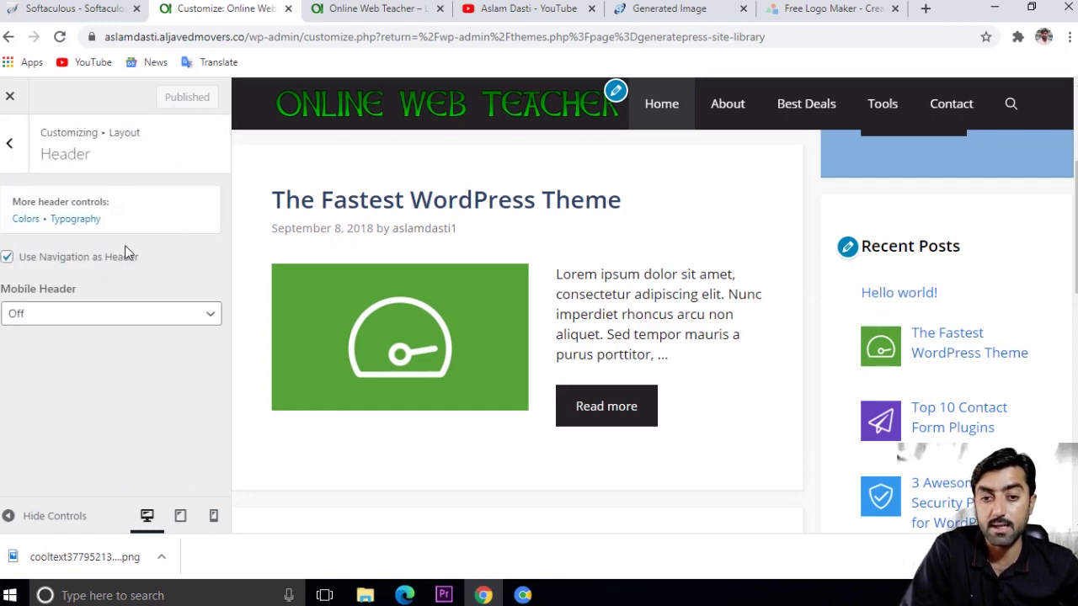
{"action": "left_click", "coordinate": [129, 332]}
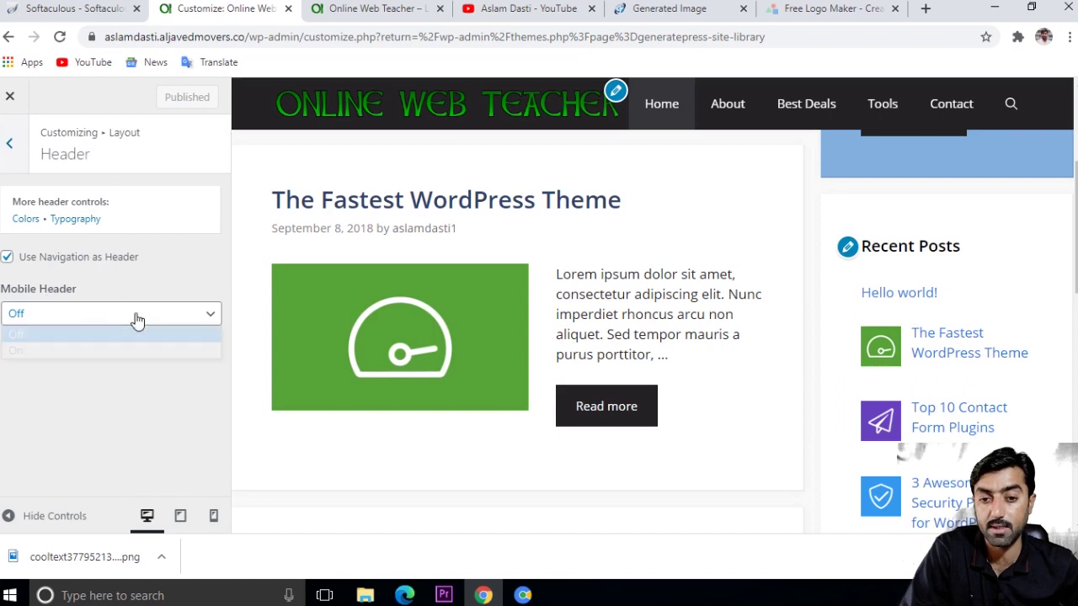
{"action": "left_click", "coordinate": [89, 360]}
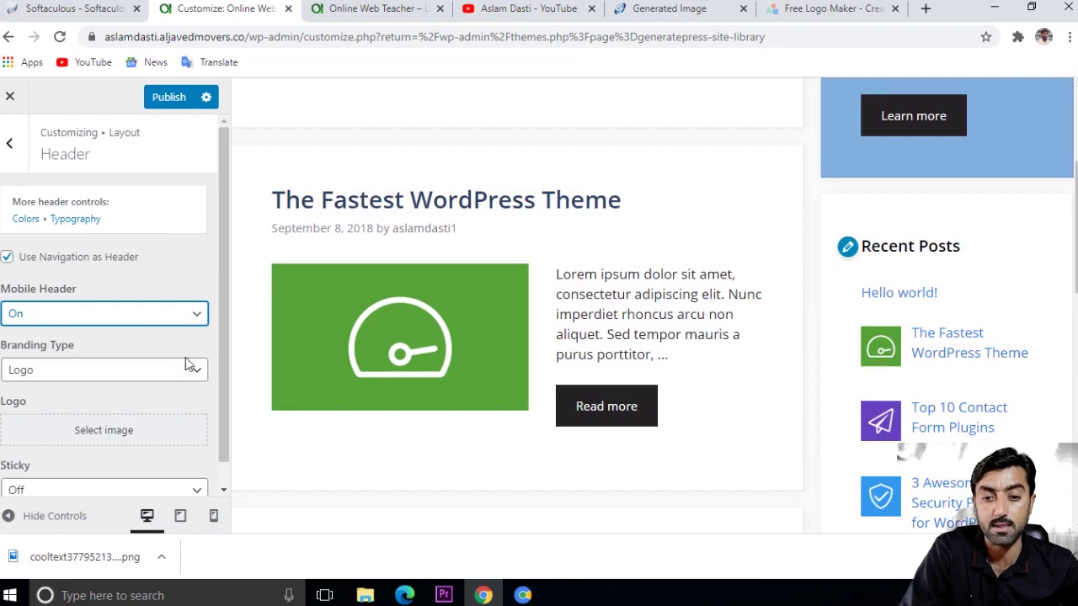
{"action": "scroll", "coordinate": [808, 303], "scroll_direction": "up", "scroll_amount": 3}
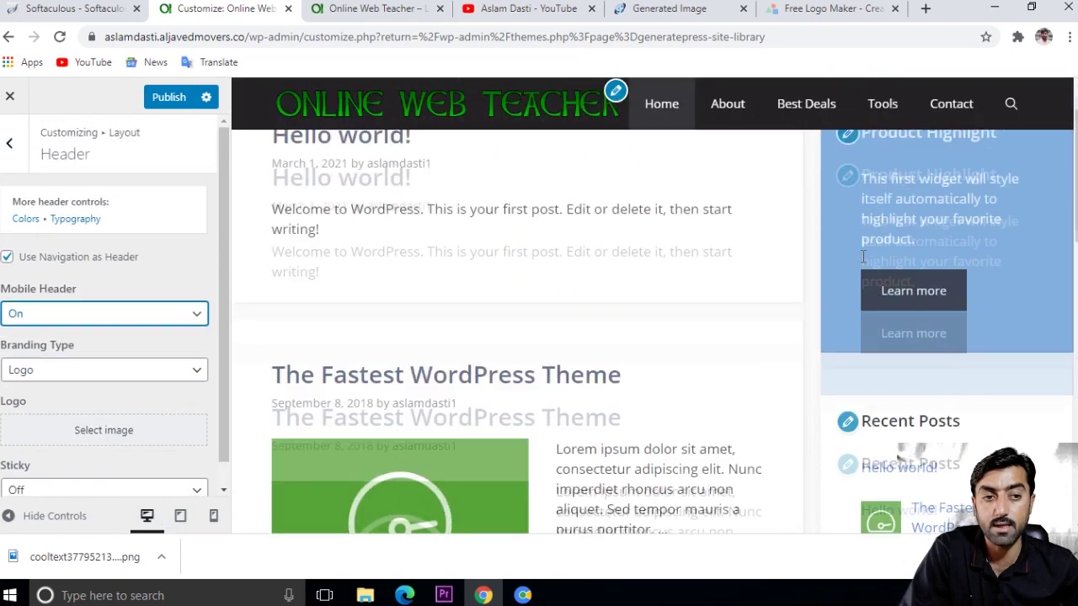
{"action": "scroll", "coordinate": [471, 337], "scroll_direction": "down", "scroll_amount": 5}
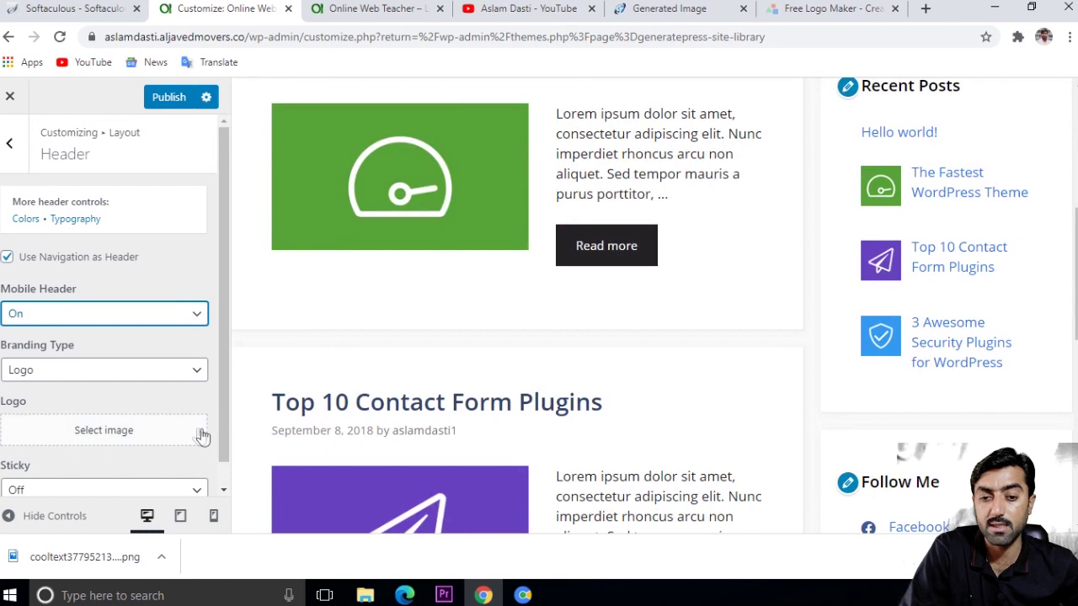
{"action": "scroll", "coordinate": [198, 425], "scroll_direction": "down", "scroll_amount": 1}
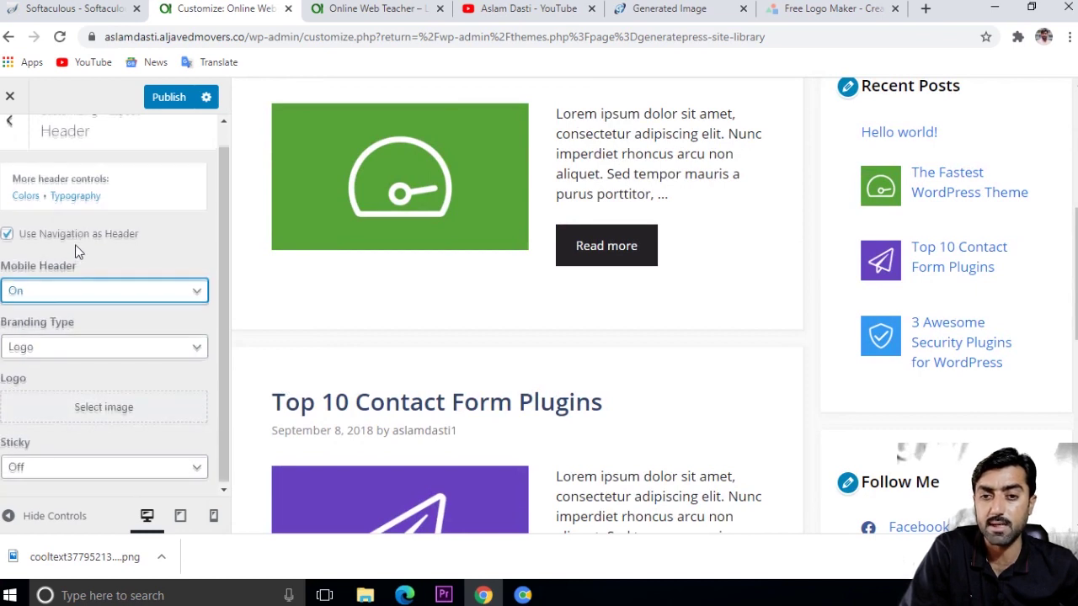
{"action": "scroll", "coordinate": [76, 247], "scroll_direction": "up", "scroll_amount": 1}
Step: Look over the primary navigation and sticky navigation layout settings
{"action": "left_click", "coordinate": [19, 150]}
{"action": "left_click", "coordinate": [159, 271]}
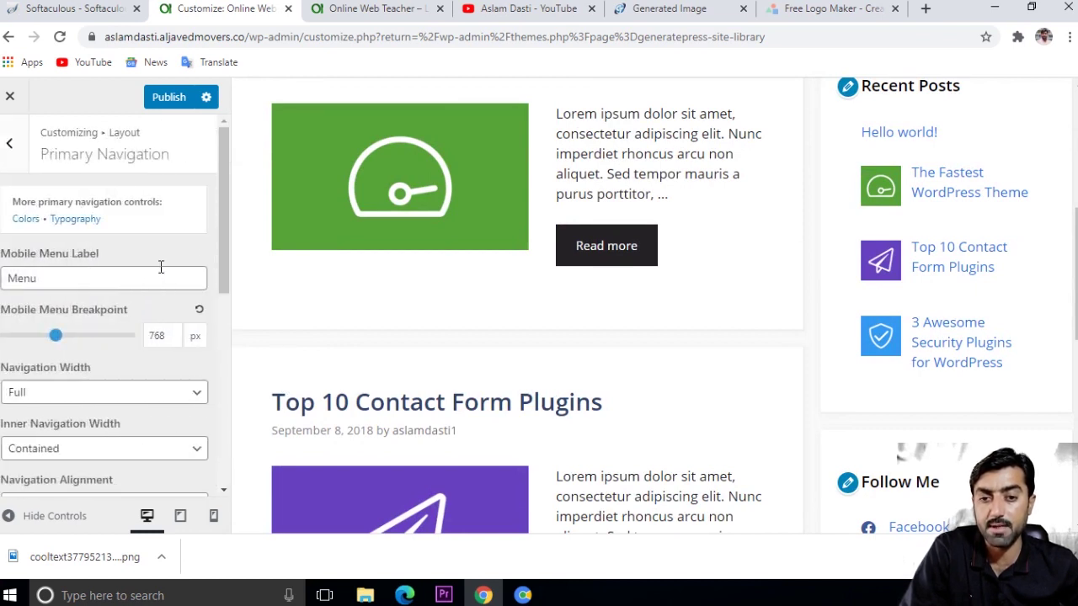
{"action": "scroll", "coordinate": [155, 333], "scroll_direction": "down", "scroll_amount": 4}
{"action": "scroll", "coordinate": [151, 337], "scroll_direction": "up", "scroll_amount": 4}
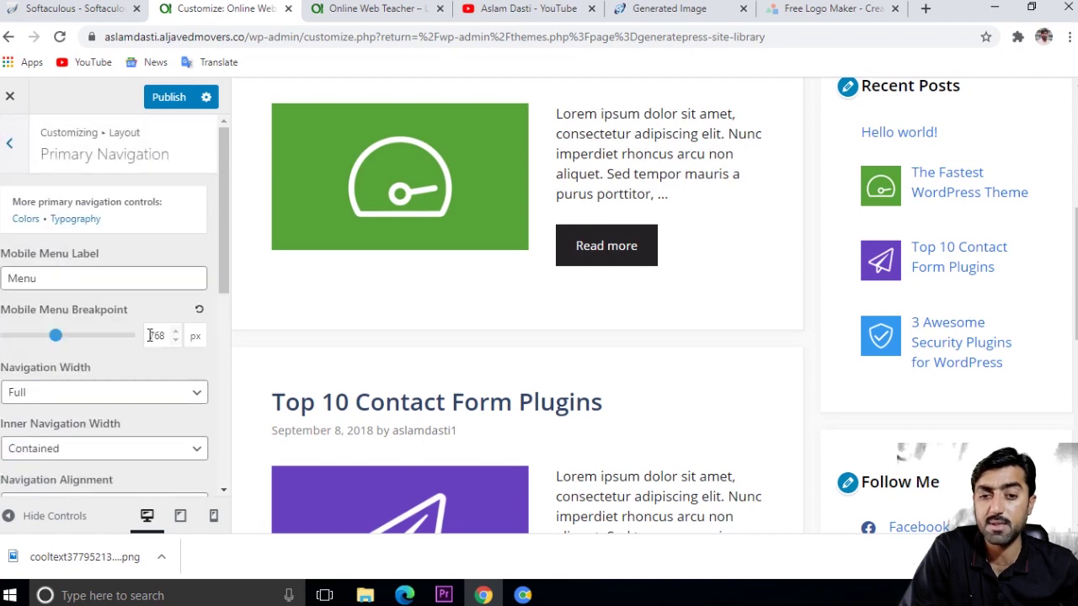
{"action": "left_click", "coordinate": [10, 150]}
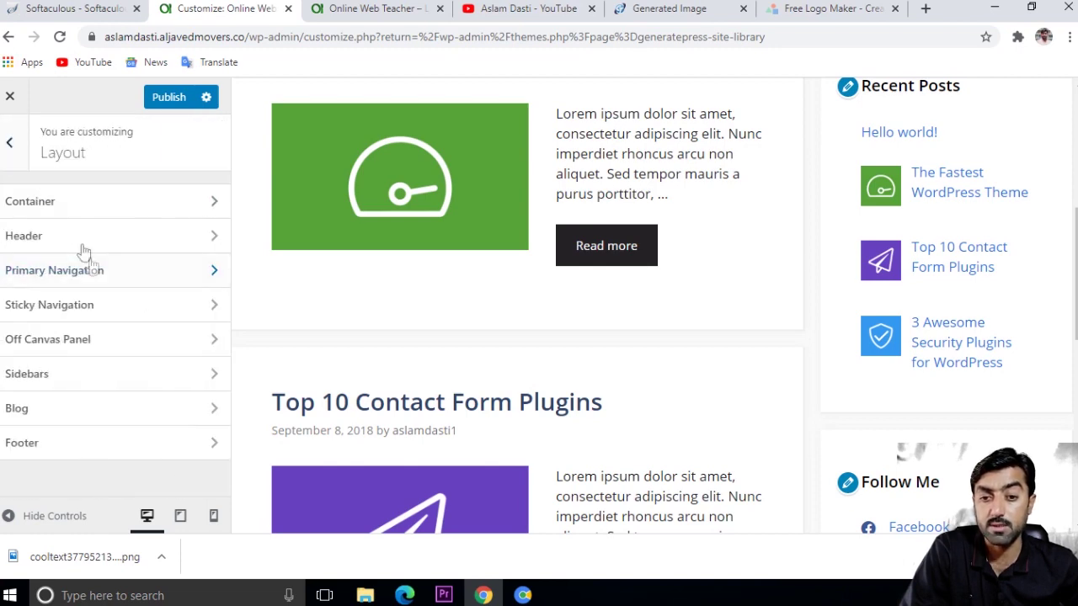
{"action": "left_click", "coordinate": [156, 309]}
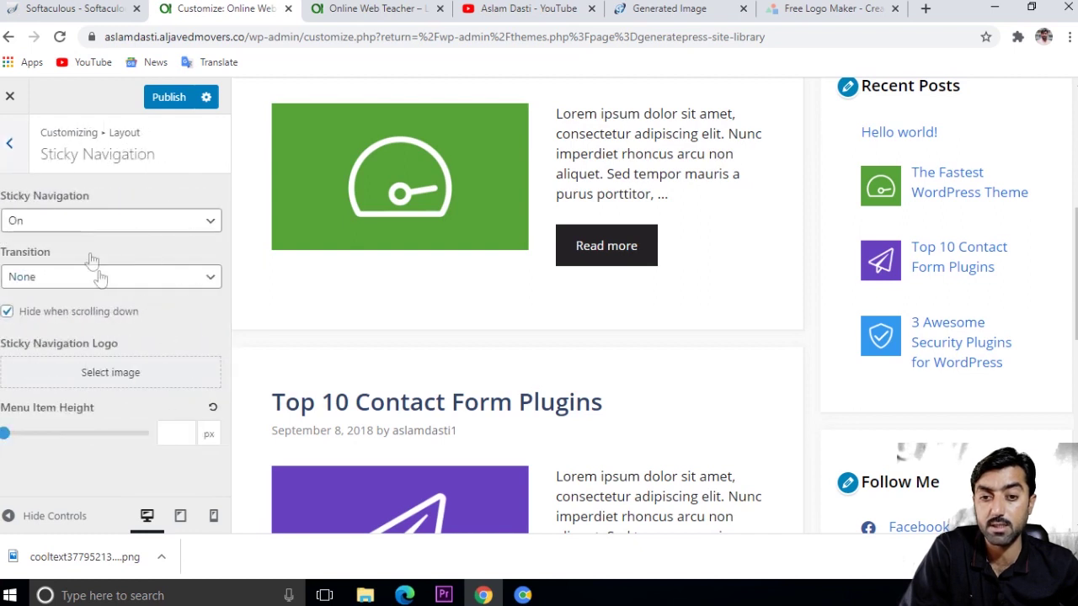
{"action": "left_click", "coordinate": [12, 145]}
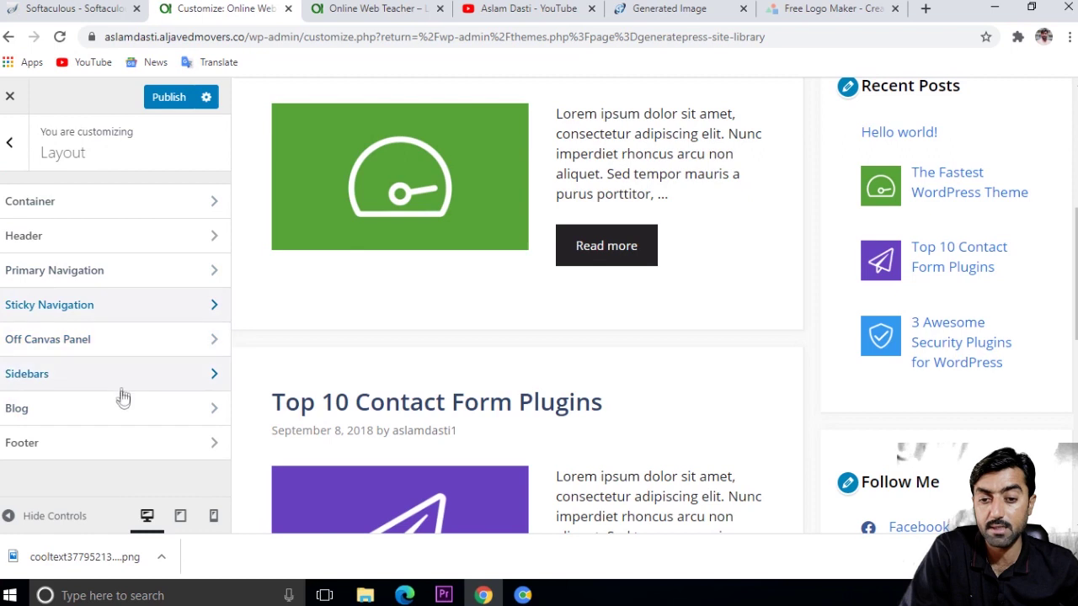
Step: Enable the back to top button in the footer layout settings and publish the changes
{"action": "left_click", "coordinate": [139, 443]}
{"action": "scroll", "coordinate": [152, 357], "scroll_direction": "down", "scroll_amount": 2}
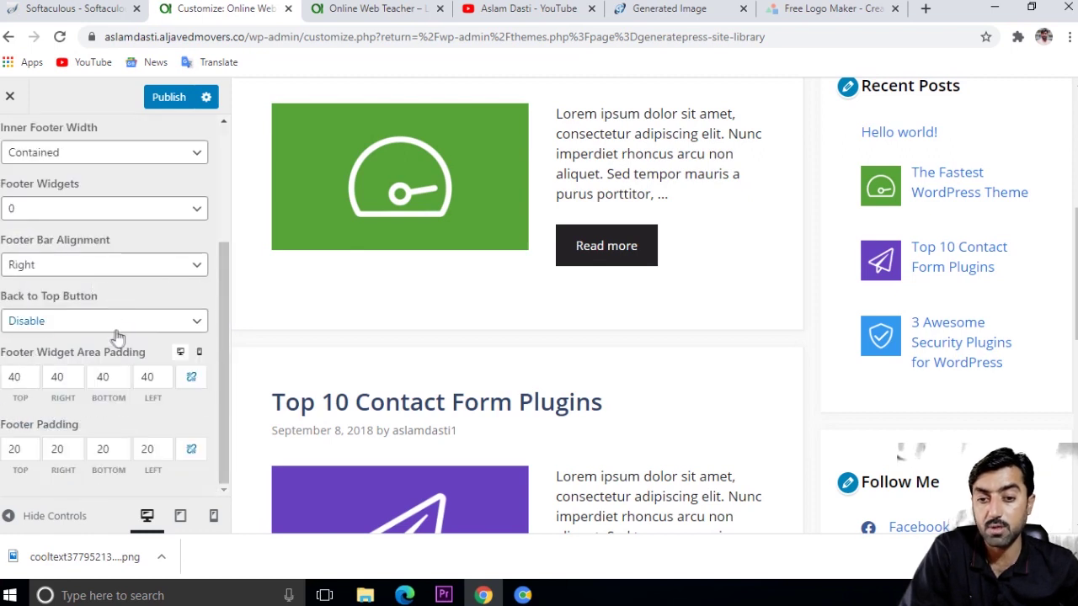
{"action": "left_click", "coordinate": [122, 321]}
{"action": "left_click", "coordinate": [116, 345]}
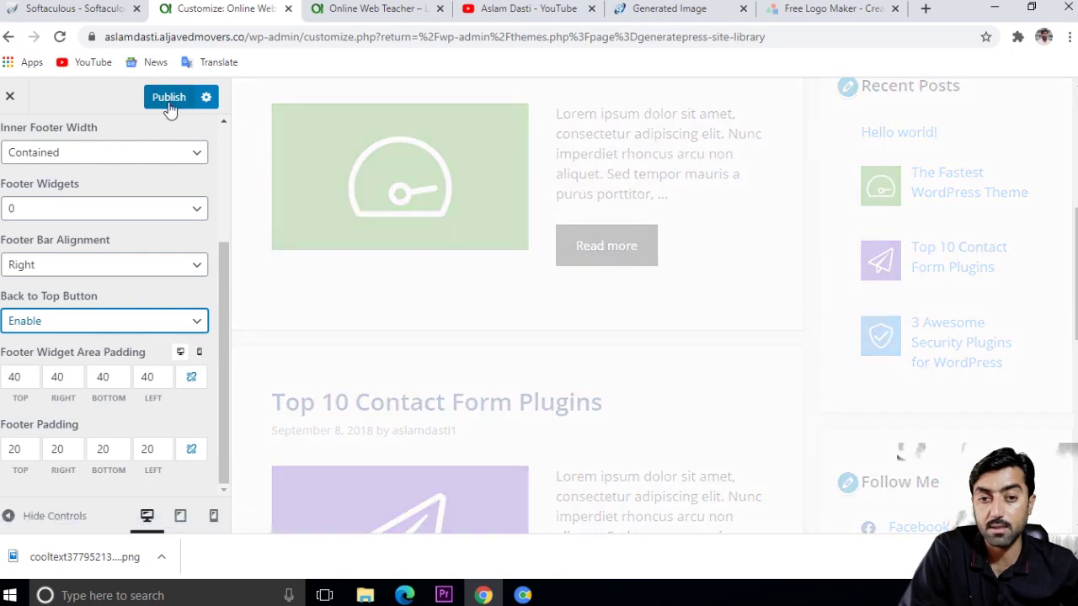
{"action": "left_click", "coordinate": [168, 100]}
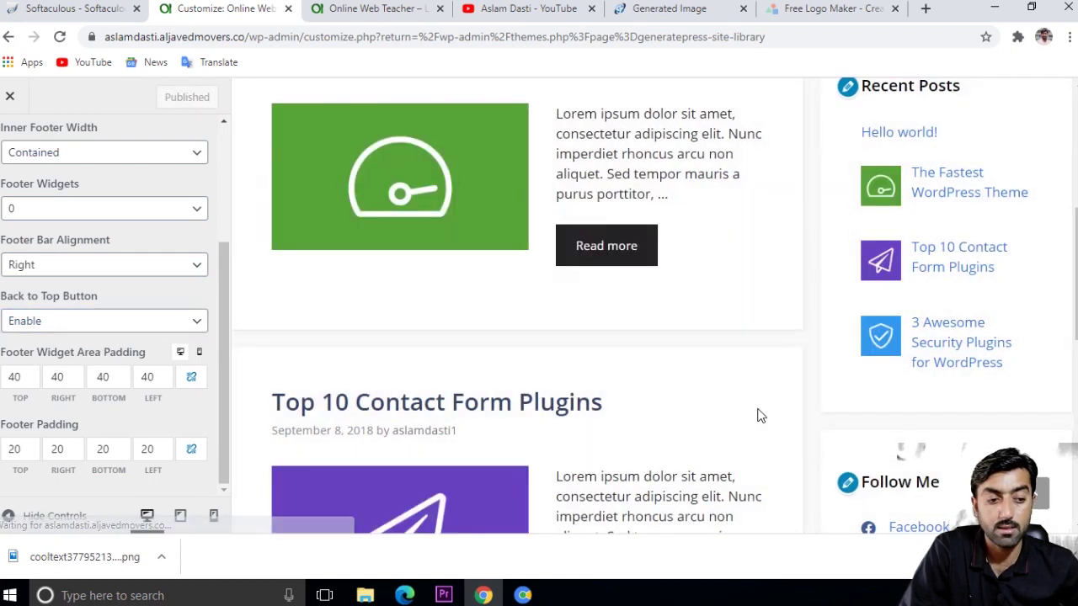
Step: Test the back to top button from the end of the previewed page
{"action": "scroll", "coordinate": [759, 413], "scroll_direction": "down", "scroll_amount": 1}
{"action": "scroll", "coordinate": [855, 432], "scroll_direction": "down", "scroll_amount": 5}
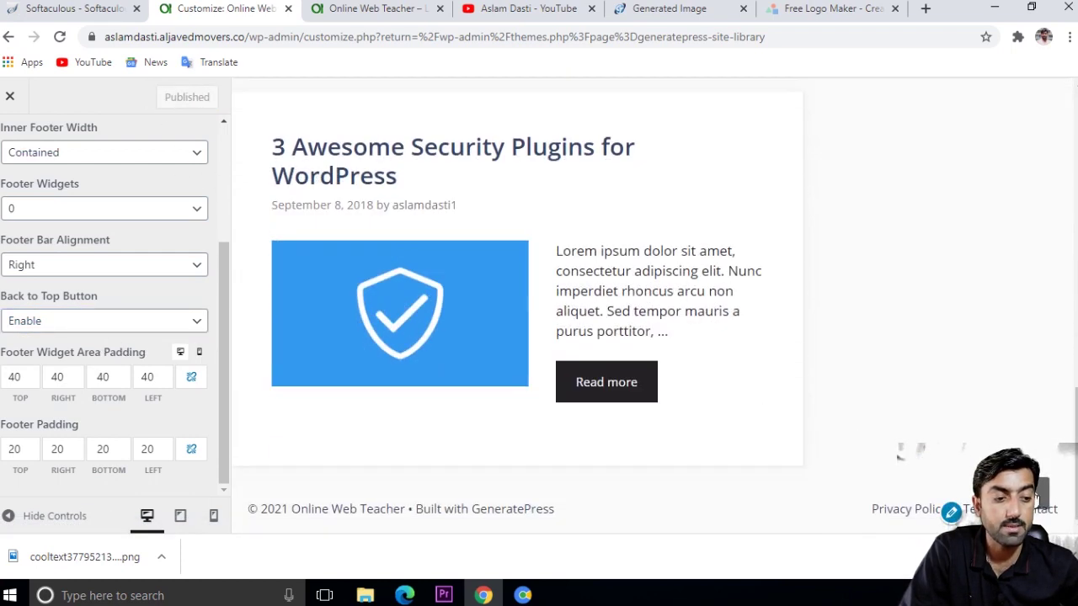
{"action": "left_click", "coordinate": [328, 508]}
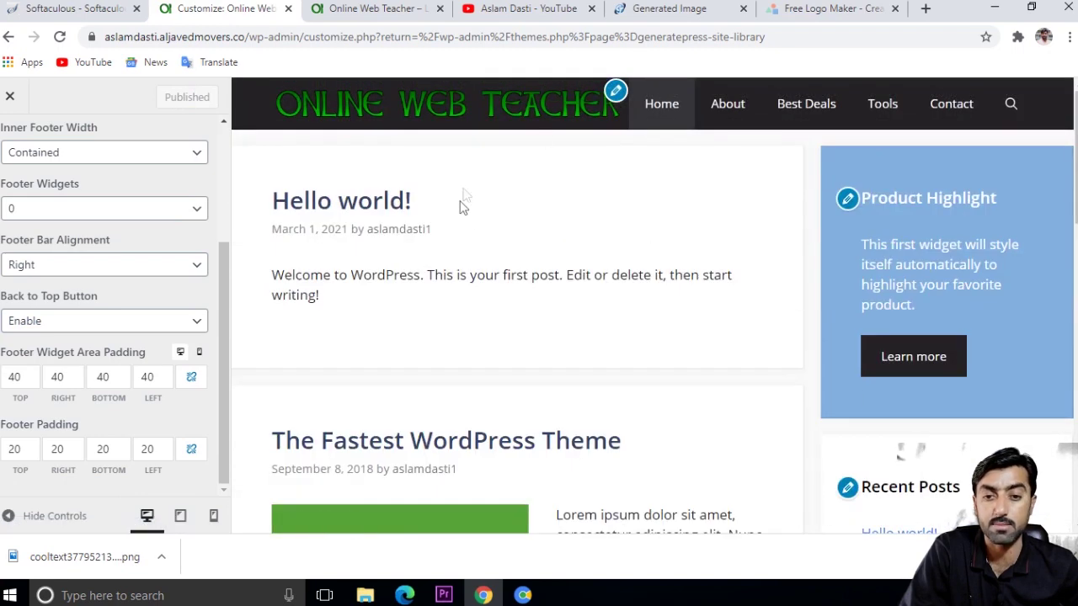
Step: Look over the blog layout settings, including post display and featured image options, and return to the main customizer sections
{"action": "scroll", "coordinate": [109, 294], "scroll_direction": "up", "scroll_amount": 4}
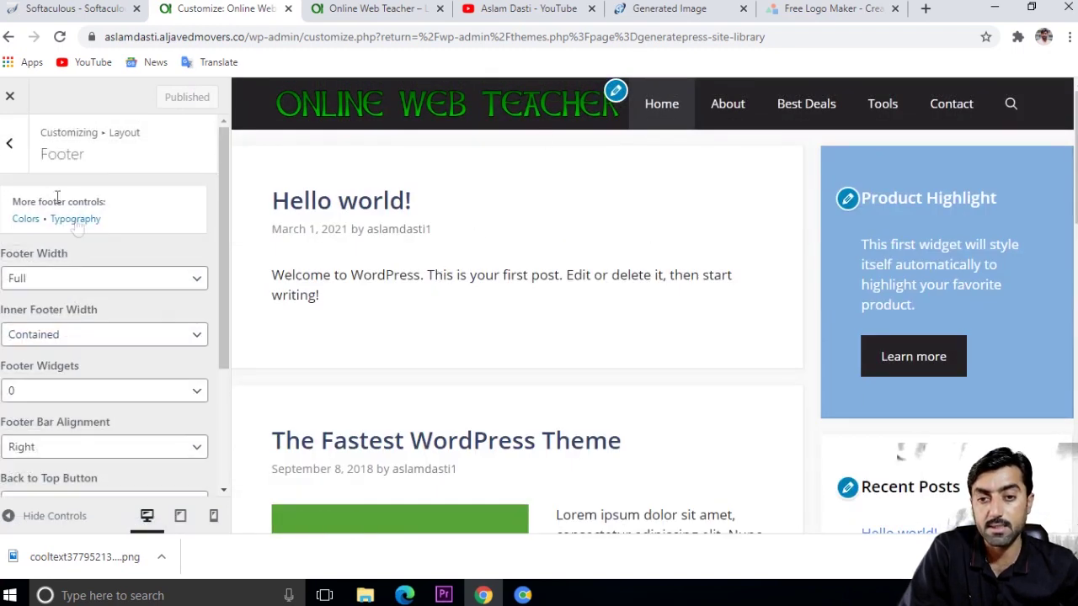
{"action": "left_click", "coordinate": [10, 141]}
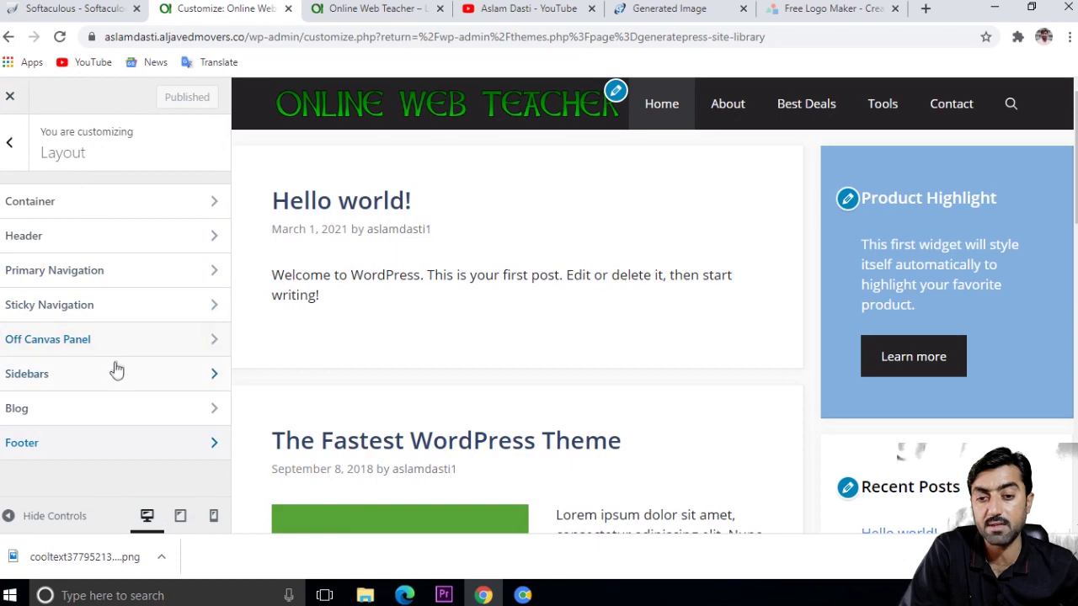
{"action": "left_click", "coordinate": [101, 410]}
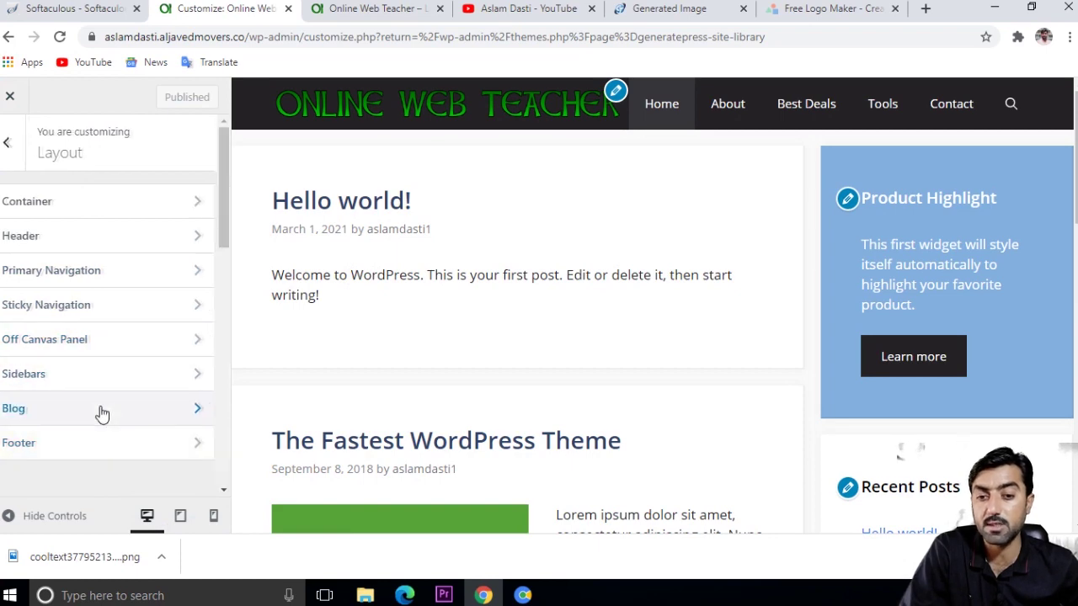
{"action": "scroll", "coordinate": [151, 344], "scroll_direction": "down", "scroll_amount": 2}
{"action": "scroll", "coordinate": [152, 345], "scroll_direction": "up", "scroll_amount": 8}
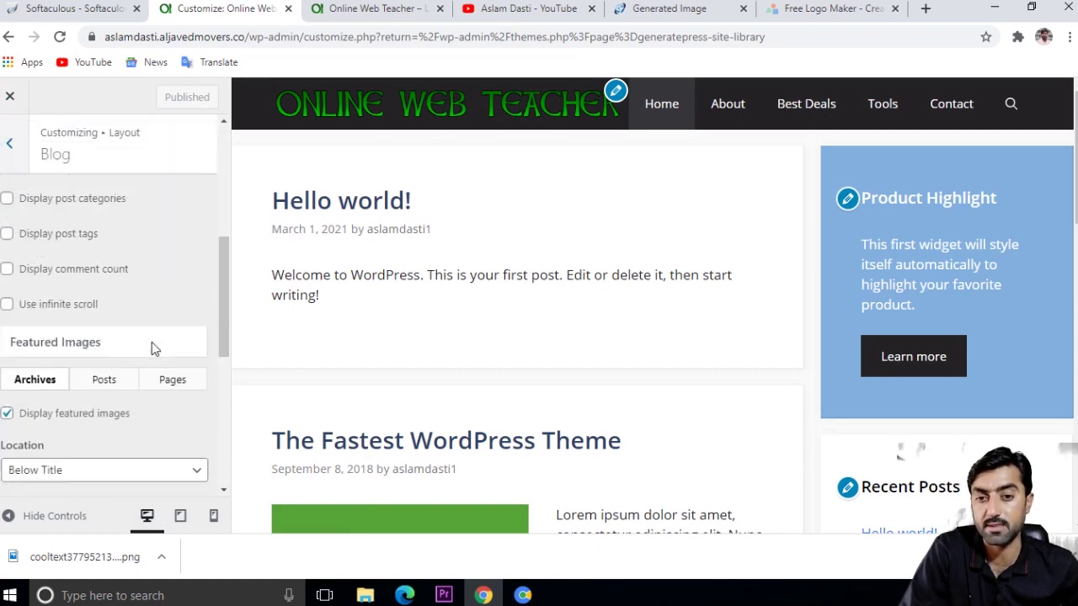
{"action": "left_click", "coordinate": [20, 143]}
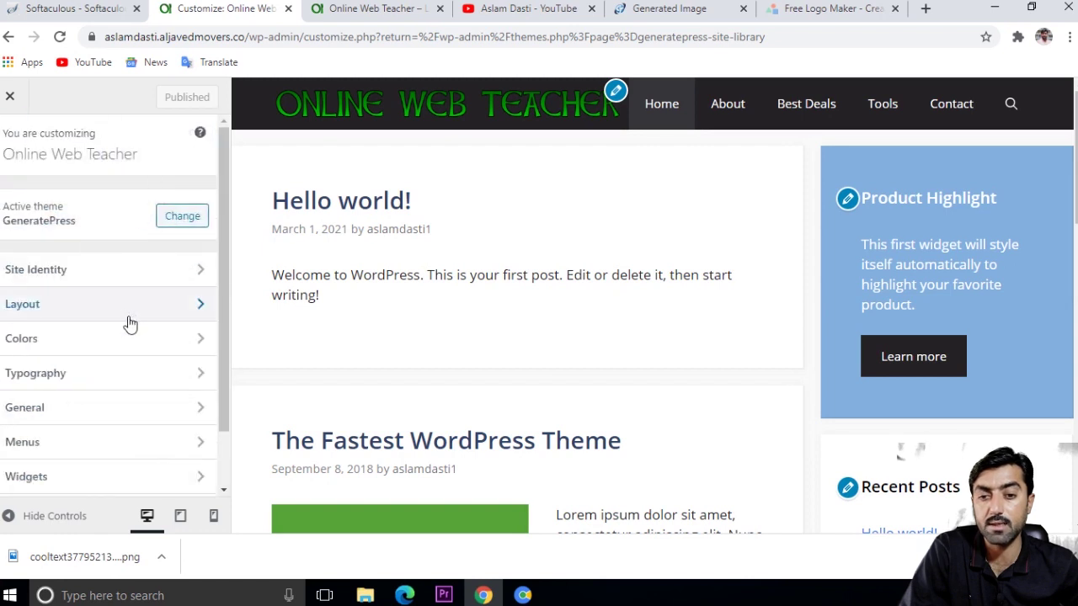
Step: Look at the header color options, including the site title color, in the color settings
{"action": "left_click", "coordinate": [165, 348]}
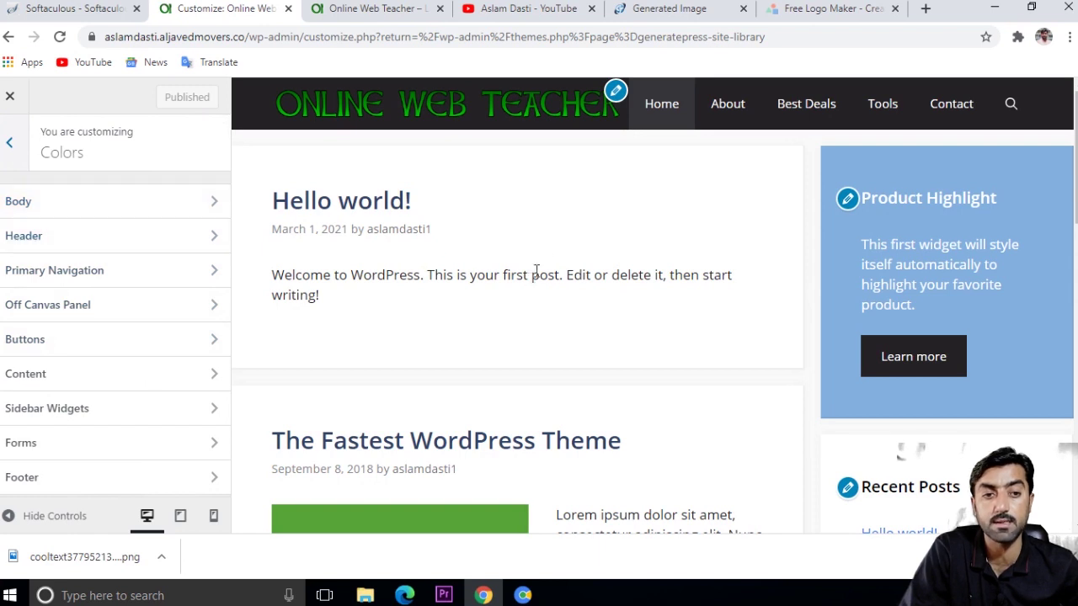
{"action": "left_click", "coordinate": [115, 240]}
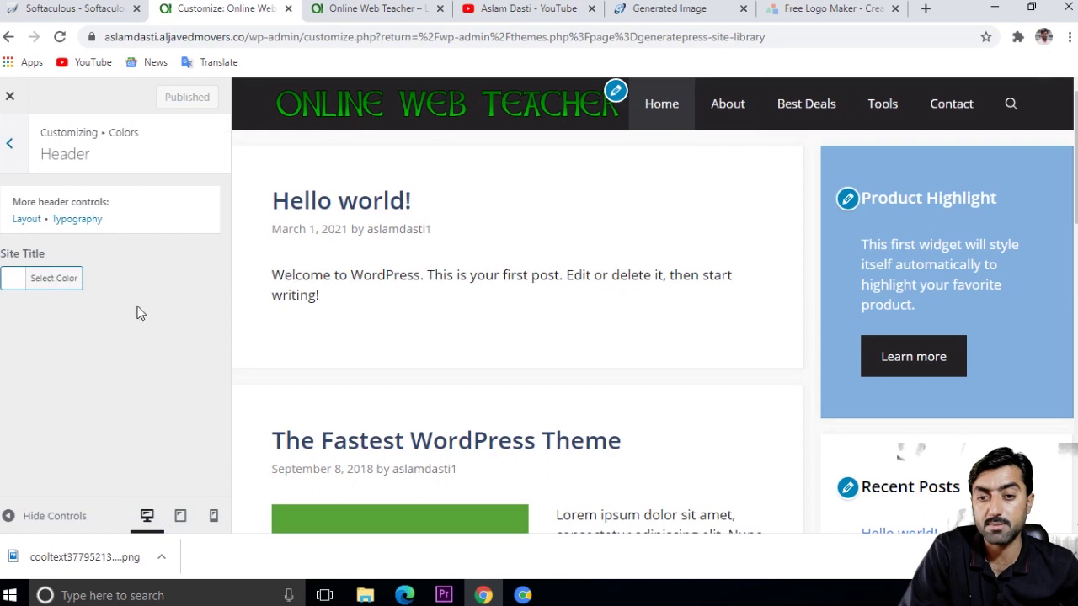
{"action": "left_click", "coordinate": [14, 145]}
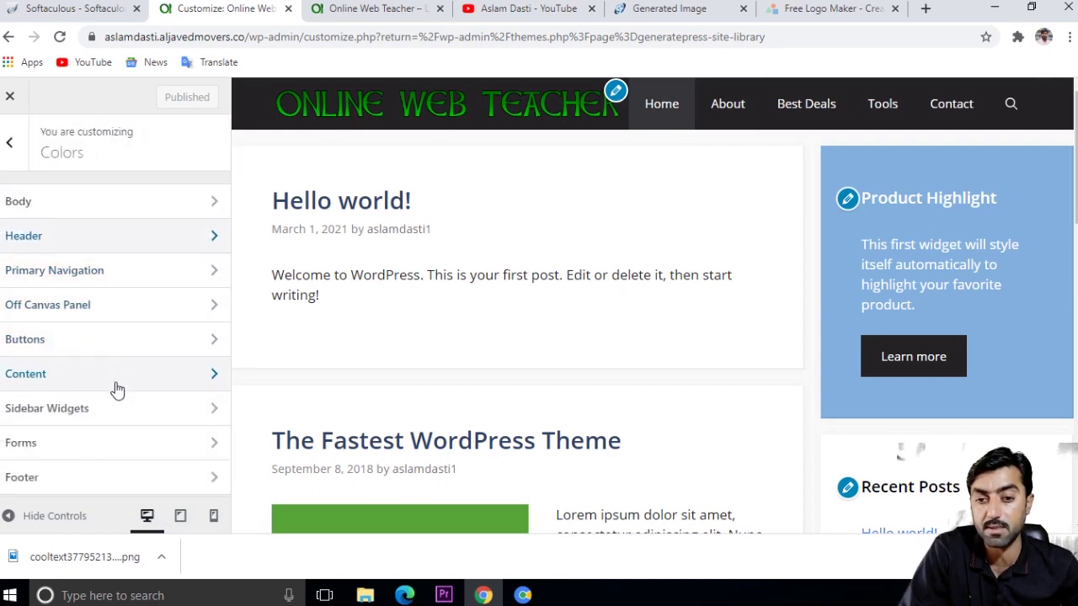
Step: Look over the footer color options for the widgets, footer bar and back to top button, and return to the main customizer sections
{"action": "left_click", "coordinate": [88, 481]}
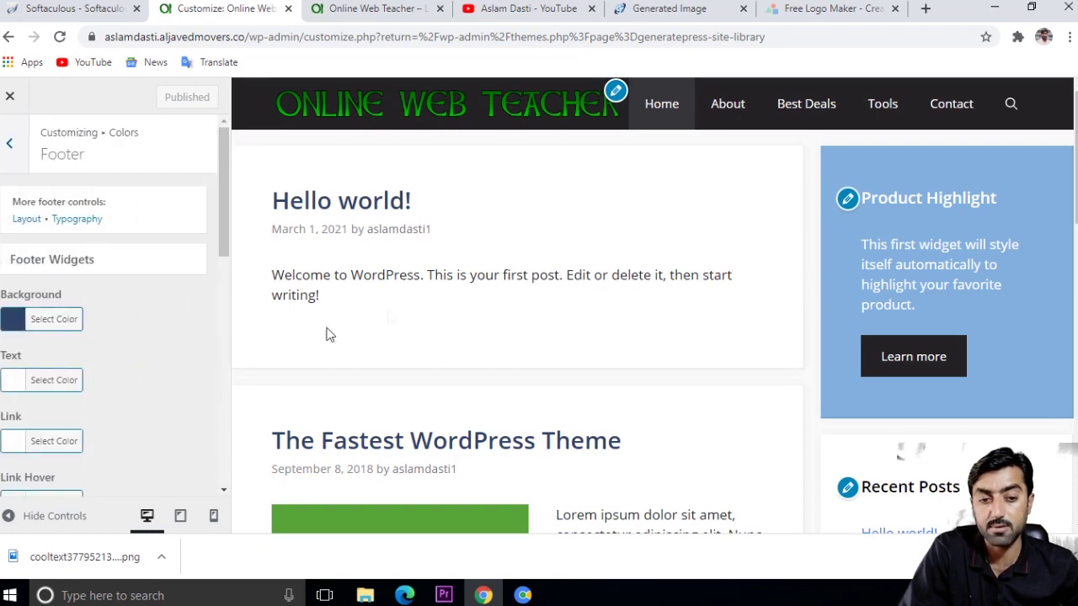
{"action": "scroll", "coordinate": [683, 293], "scroll_direction": "down", "scroll_amount": 12}
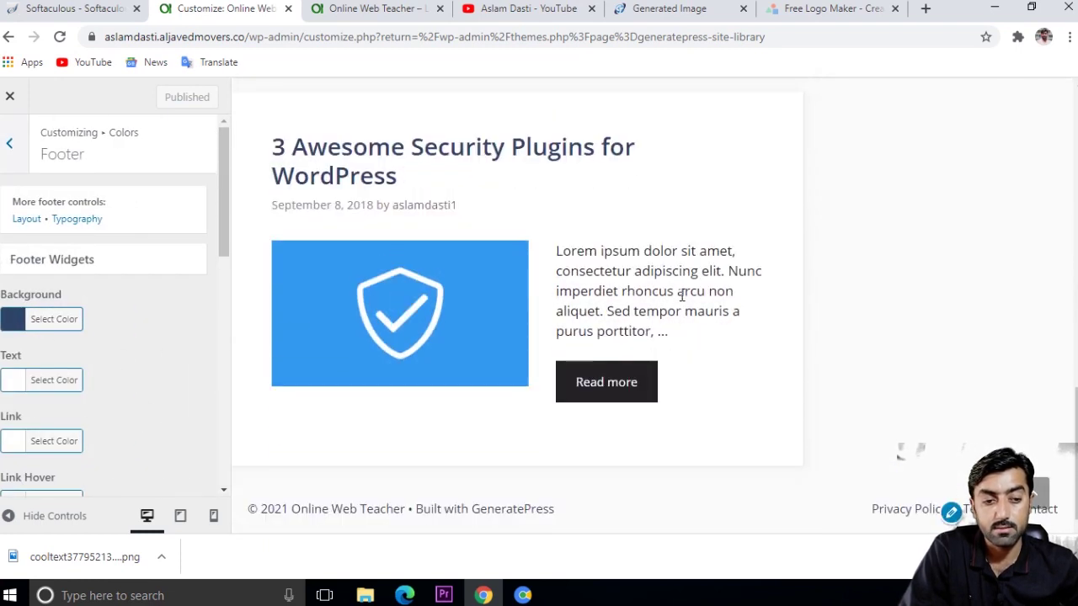
{"action": "scroll", "coordinate": [187, 373], "scroll_direction": "down", "scroll_amount": 8}
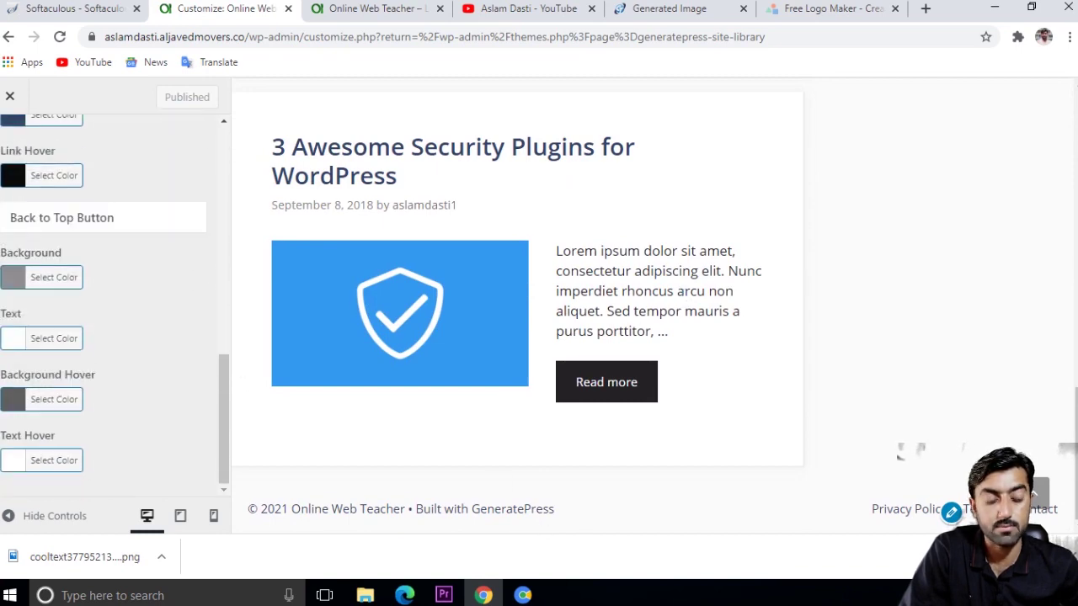
{"action": "scroll", "coordinate": [281, 289], "scroll_direction": "up", "scroll_amount": 5}
{"action": "scroll", "coordinate": [201, 283], "scroll_direction": "up", "scroll_amount": 10}
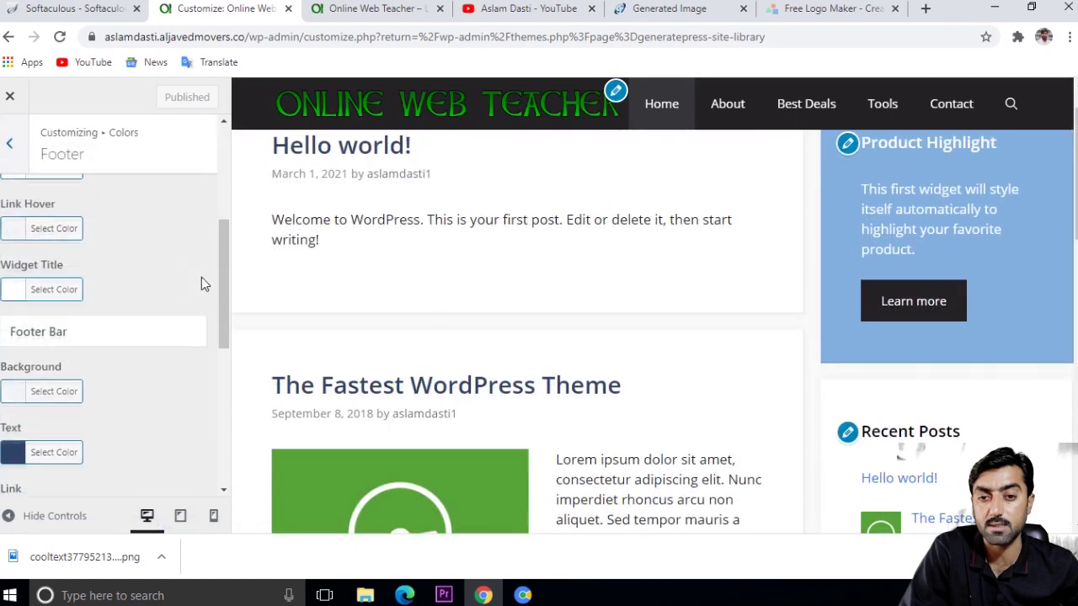
{"action": "scroll", "coordinate": [201, 283], "scroll_direction": "down", "scroll_amount": 5}
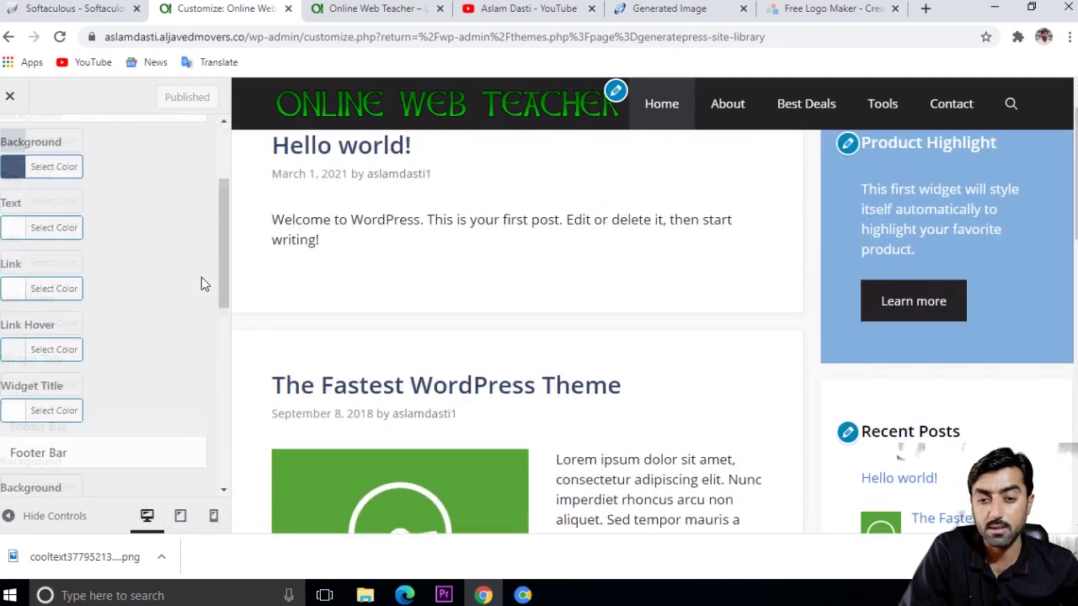
{"action": "scroll", "coordinate": [201, 282], "scroll_direction": "up", "scroll_amount": 5}
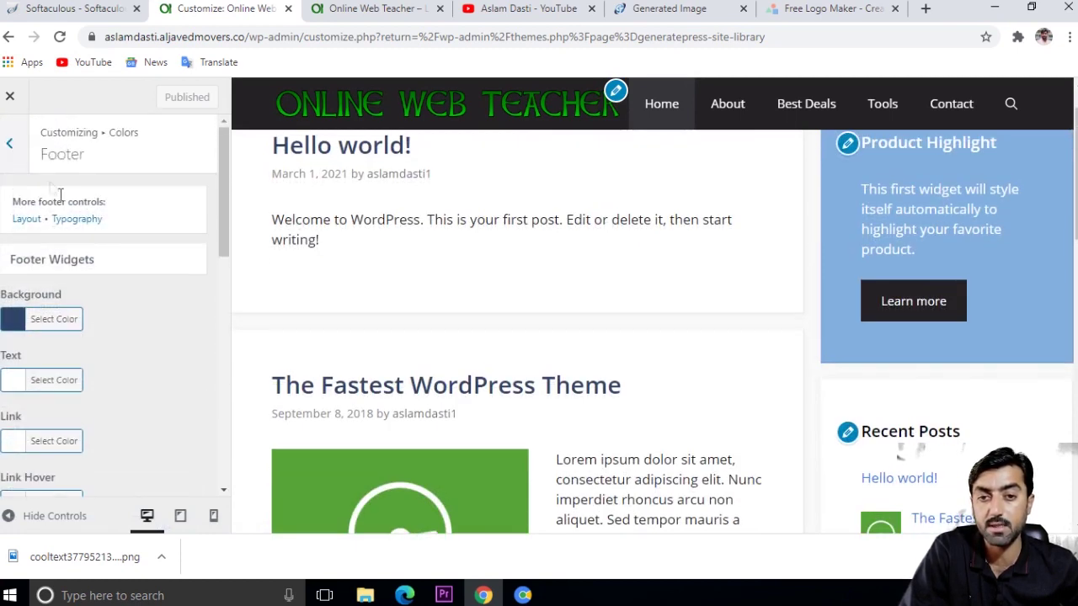
{"action": "left_click", "coordinate": [9, 143]}
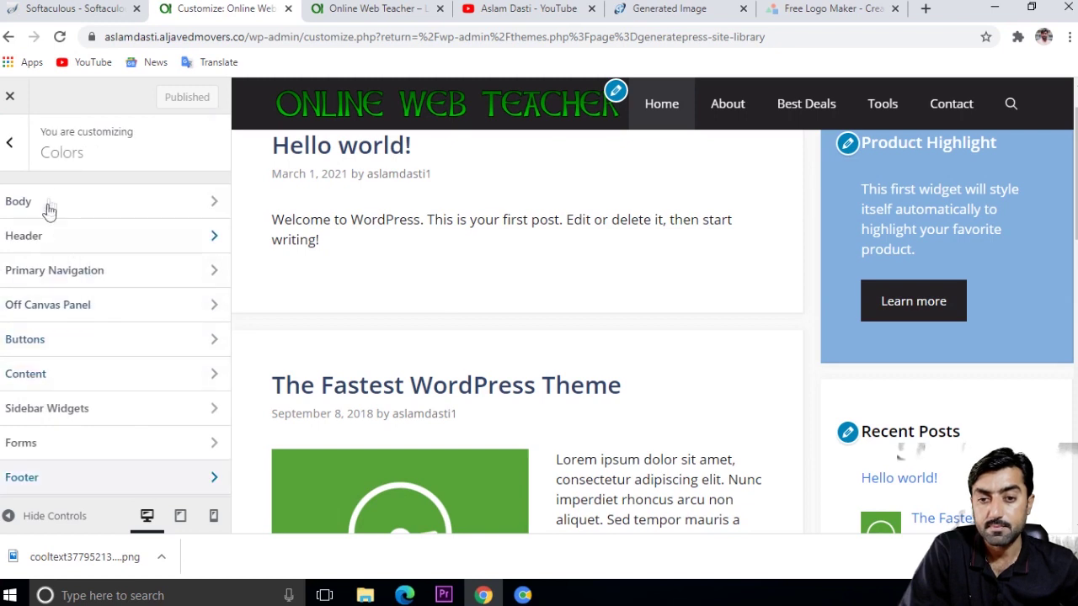
{"action": "left_click", "coordinate": [10, 145]}
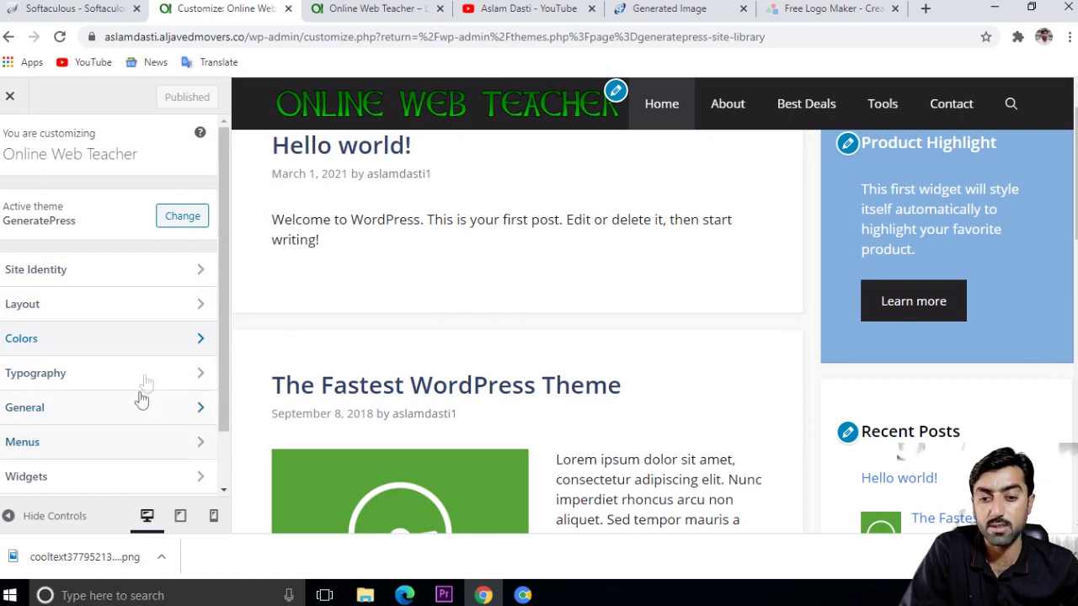
Step: Look over the general settings, including the CSS print method, structure and icon type, and return to the main customizer sections
{"action": "left_click", "coordinate": [174, 412]}
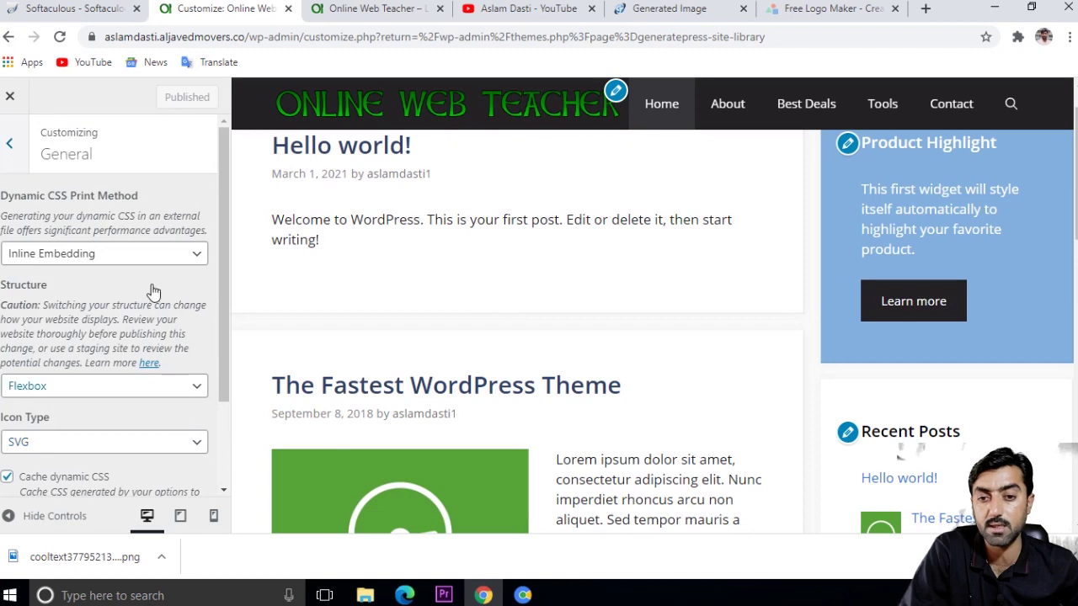
{"action": "scroll", "coordinate": [150, 303], "scroll_direction": "down", "scroll_amount": 3}
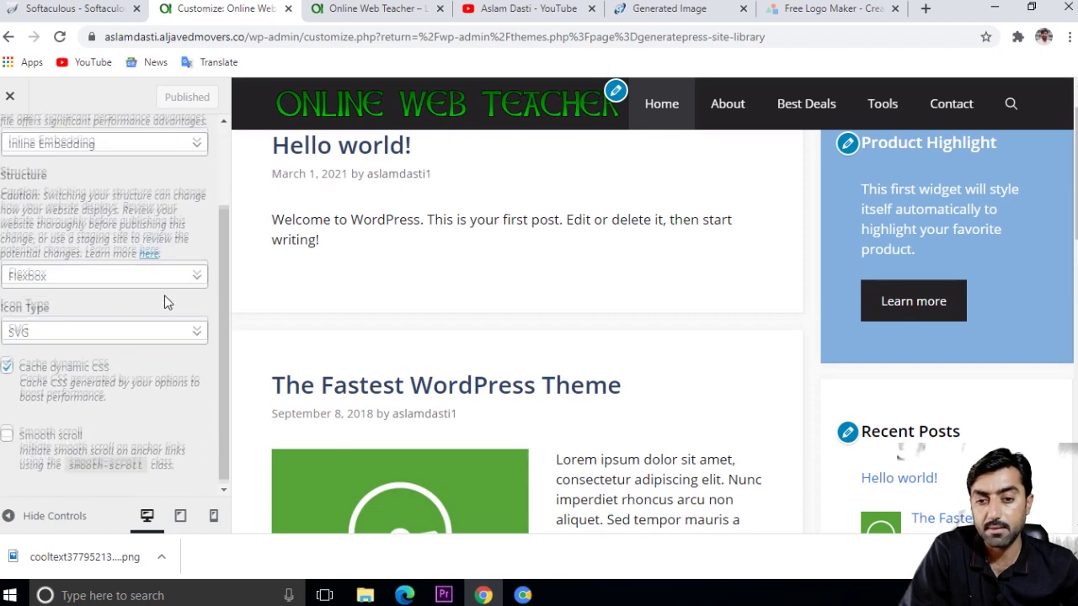
{"action": "scroll", "coordinate": [80, 286], "scroll_direction": "up", "scroll_amount": 3}
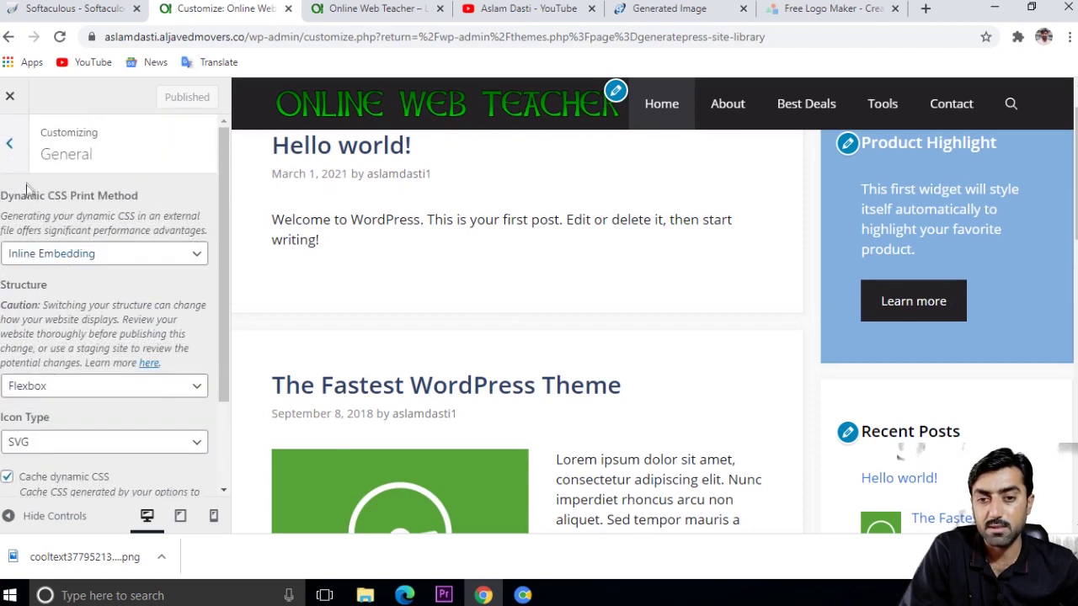
{"action": "left_click", "coordinate": [9, 150]}
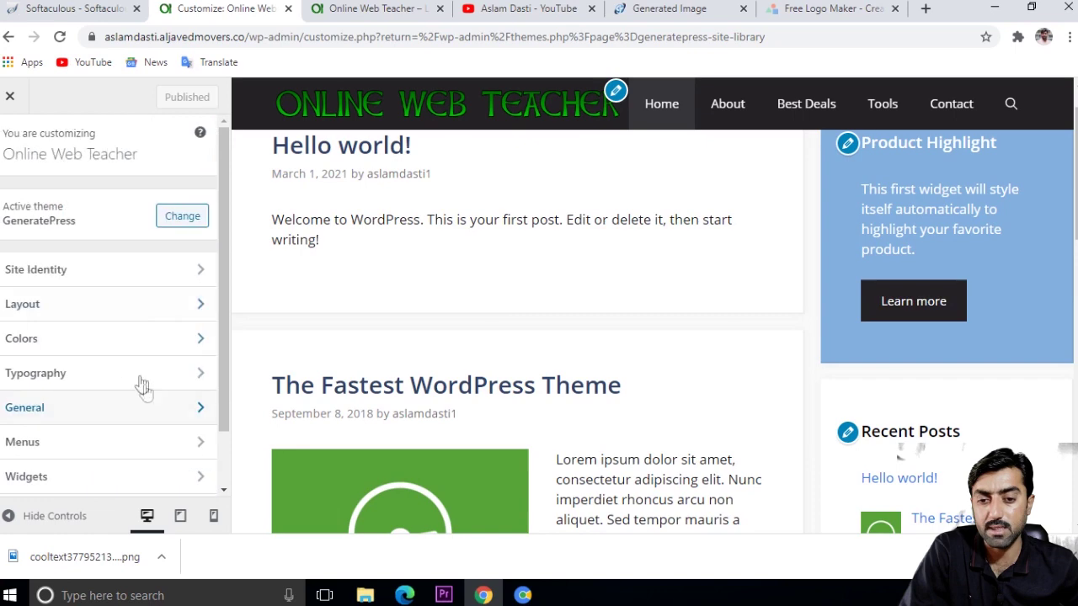
Step: View the site's menus and menu locations, and return to the main customizer sections
{"action": "left_click", "coordinate": [128, 446]}
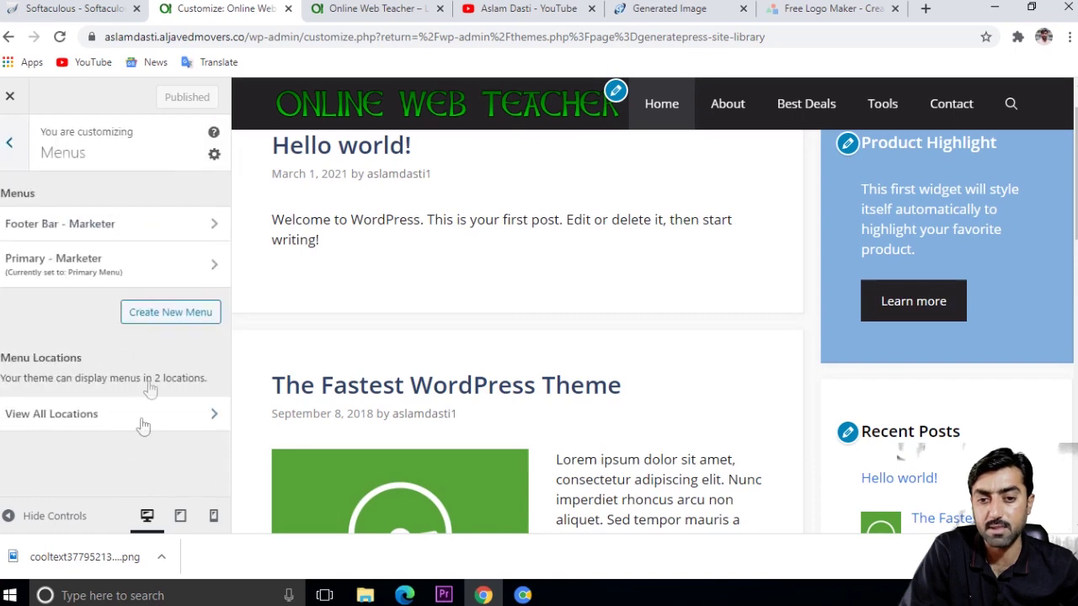
{"action": "left_click", "coordinate": [10, 143]}
{"action": "scroll", "coordinate": [137, 384], "scroll_direction": "down", "scroll_amount": 1}
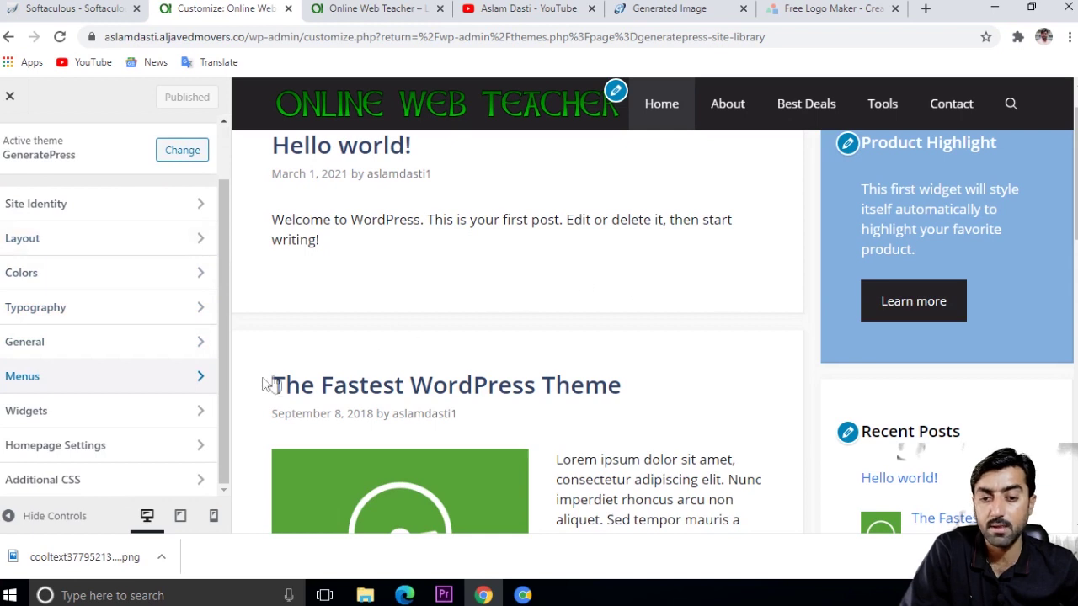
Step: View the available widget areas and examine the sidebar widgets on the previewed homepage
{"action": "left_click", "coordinate": [132, 411]}
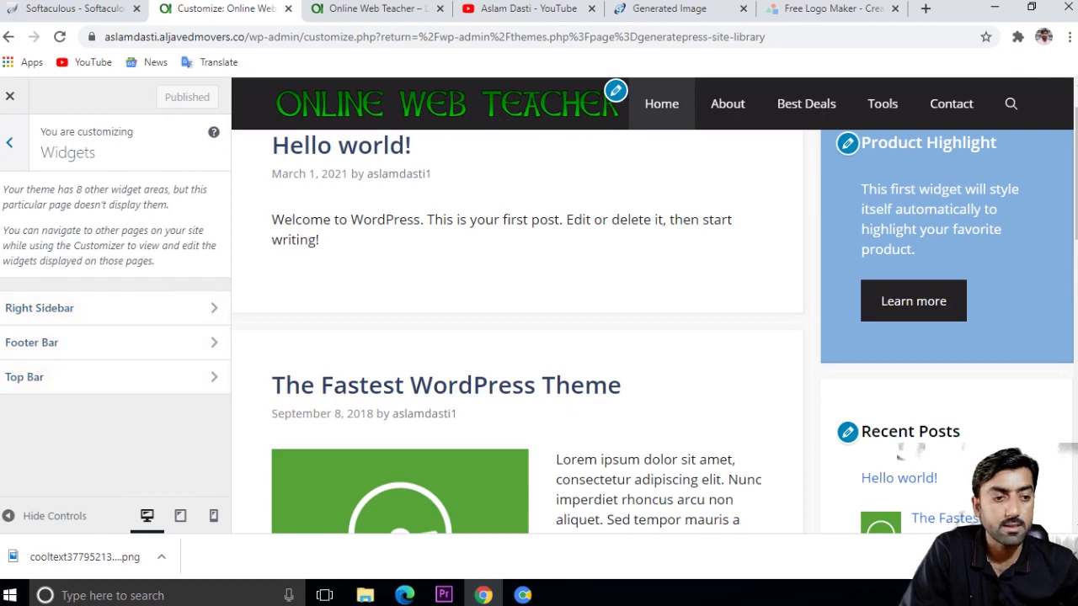
{"action": "scroll", "coordinate": [994, 385], "scroll_direction": "down", "scroll_amount": 3}
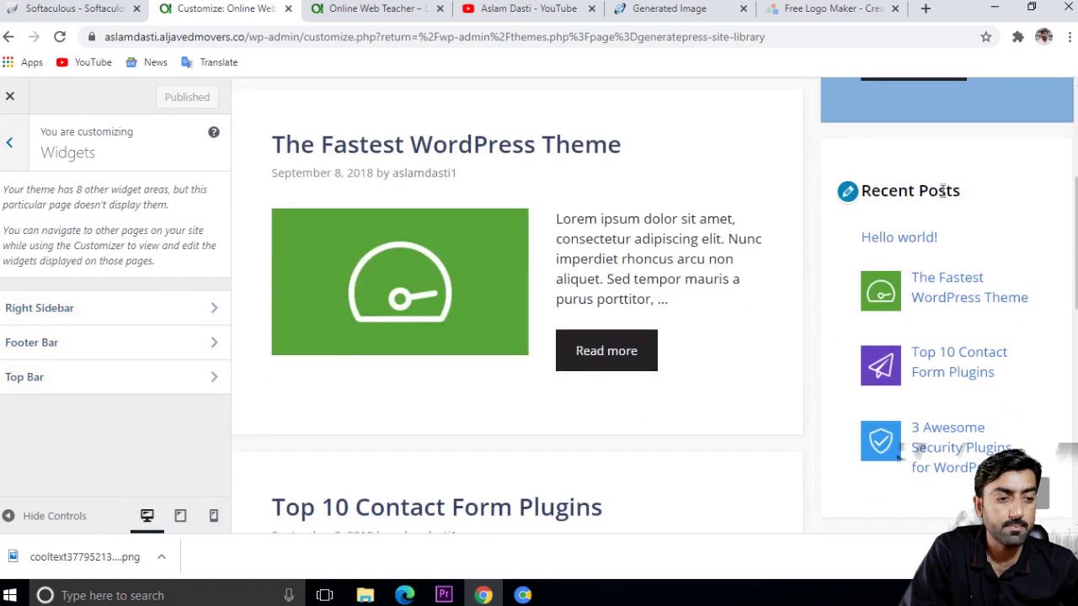
{"action": "scroll", "coordinate": [932, 303], "scroll_direction": "down", "scroll_amount": 4}
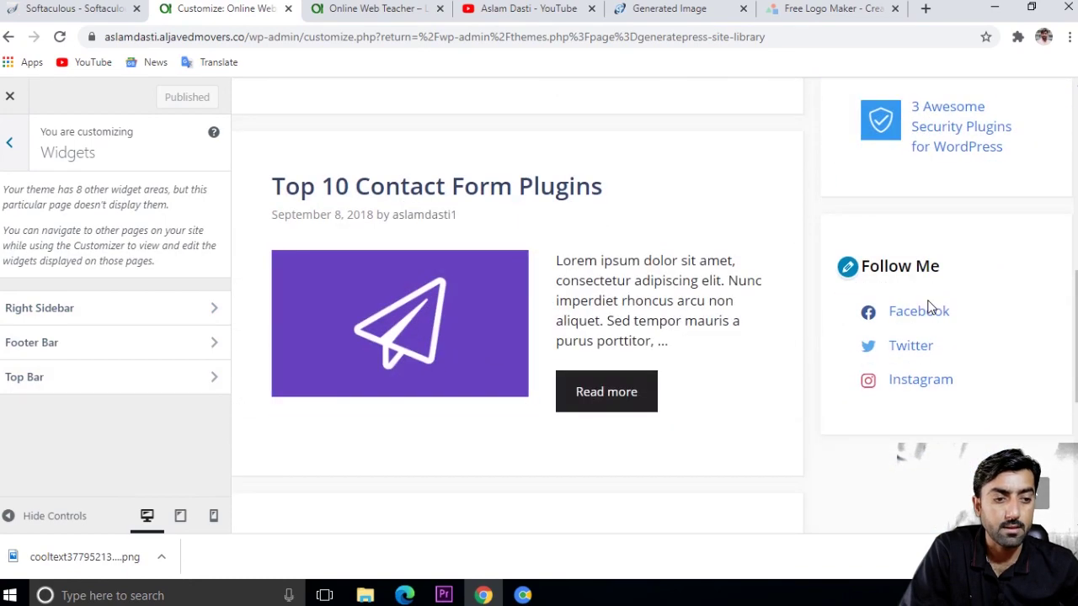
{"action": "scroll", "coordinate": [930, 308], "scroll_direction": "up", "scroll_amount": 4}
{"action": "scroll", "coordinate": [841, 281], "scroll_direction": "up", "scroll_amount": 2}
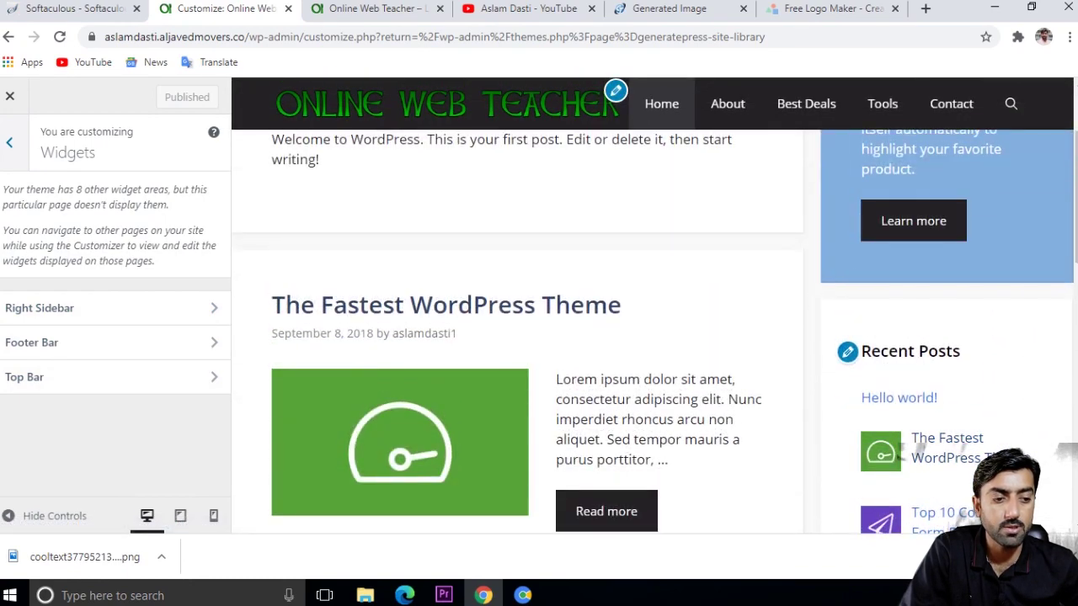
Step: Preview the post "The Fastest WordPress Theme", examine its sidebar widgets, and leave the widget settings
{"action": "left_click", "coordinate": [539, 291]}
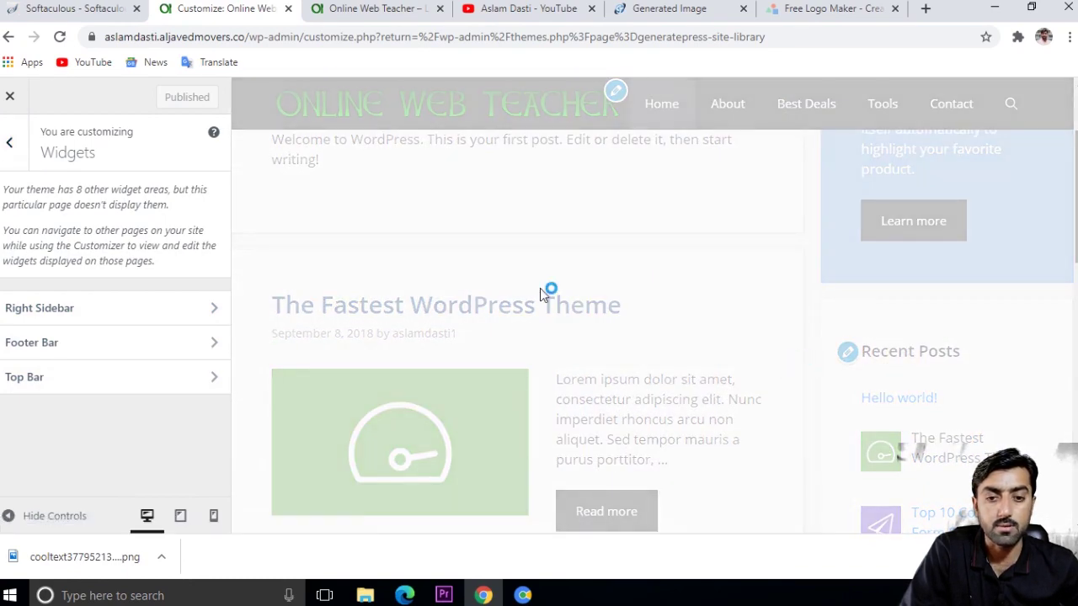
{"action": "scroll", "coordinate": [1037, 382], "scroll_direction": "down", "scroll_amount": 7}
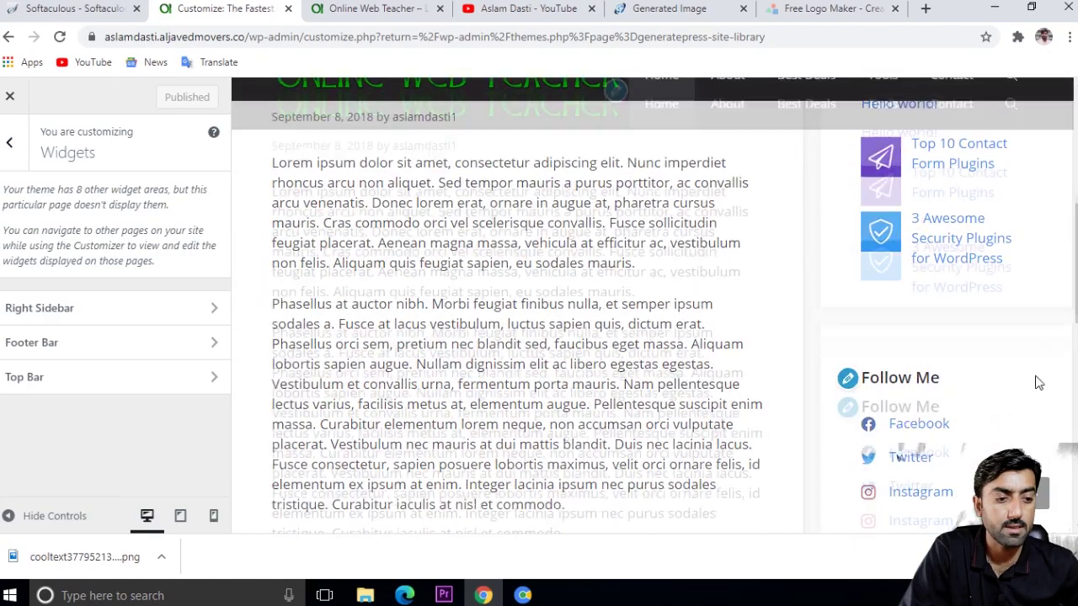
{"action": "scroll", "coordinate": [915, 193], "scroll_direction": "up", "scroll_amount": 5}
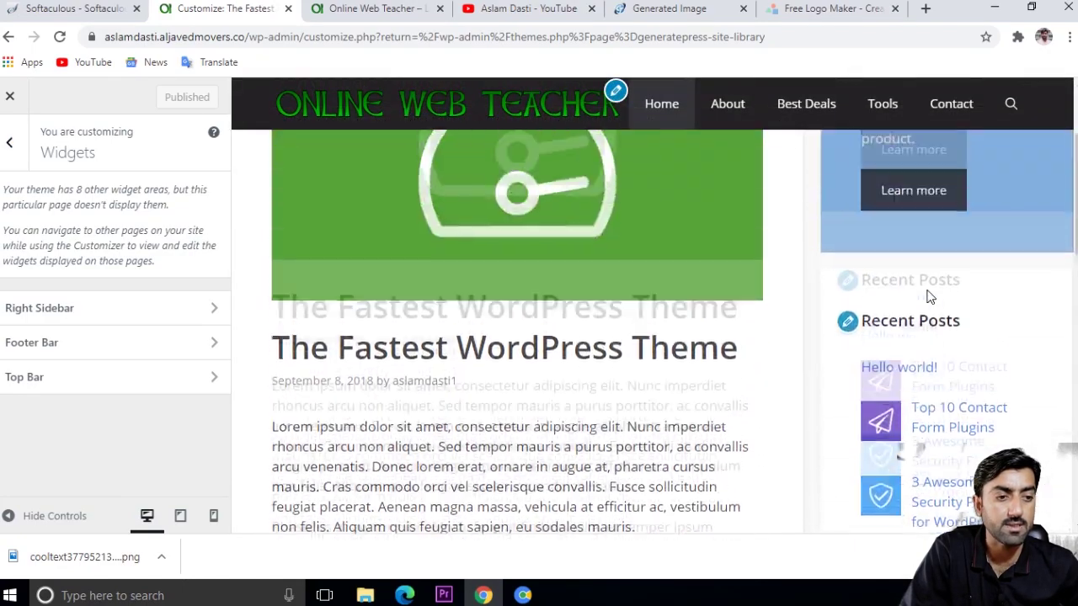
{"action": "scroll", "coordinate": [929, 296], "scroll_direction": "up", "scroll_amount": 2}
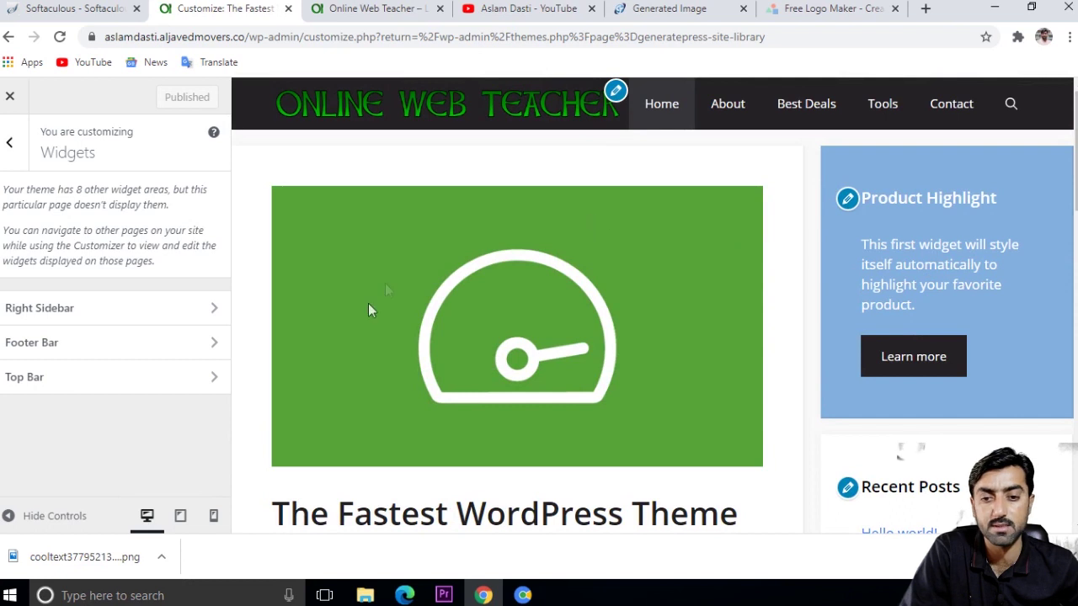
{"action": "left_click", "coordinate": [17, 142]}
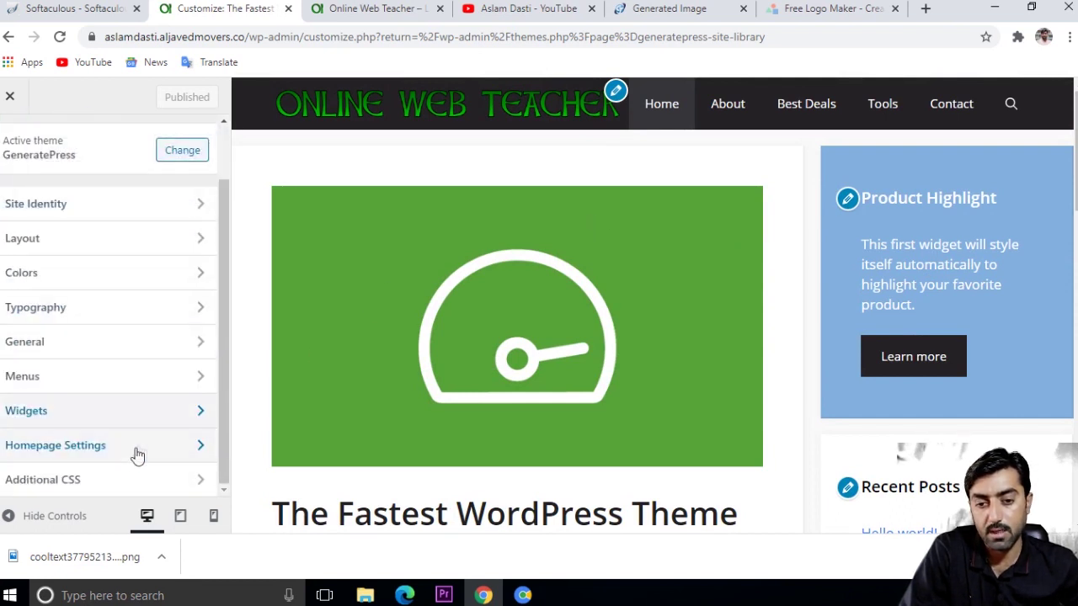
Step: Try the static page option for the homepage, view the selectable pages, and switch back to displaying the latest posts
{"action": "left_click", "coordinate": [108, 452]}
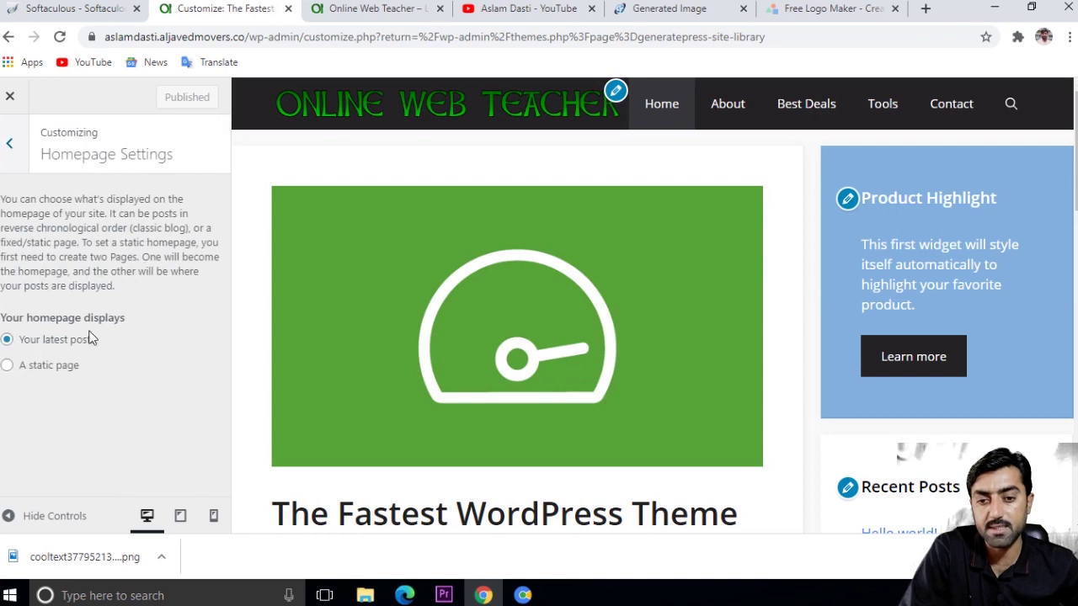
{"action": "left_click", "coordinate": [8, 367]}
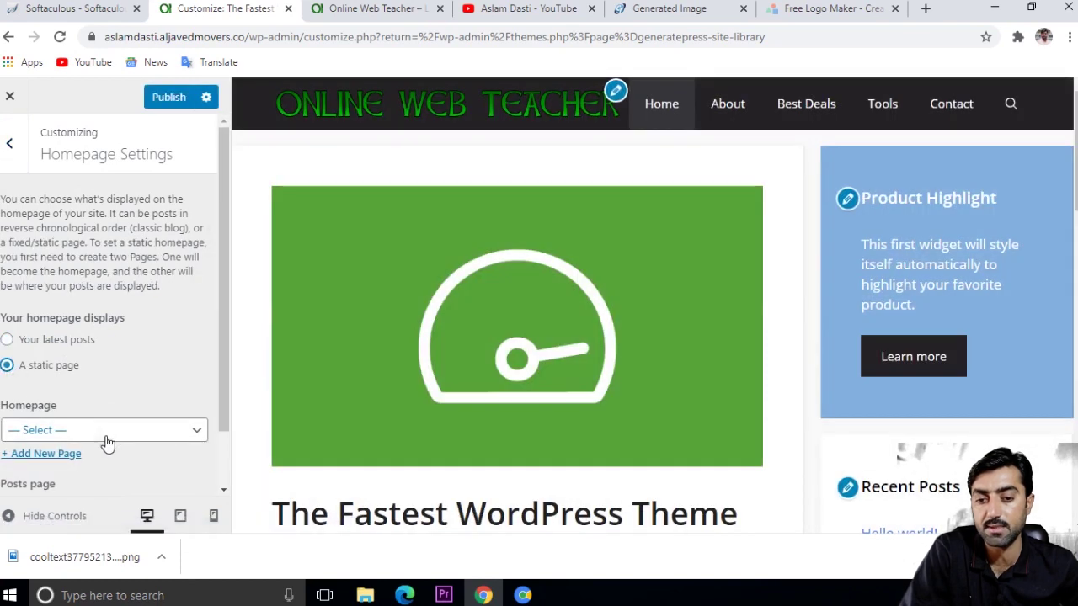
{"action": "left_click", "coordinate": [103, 431]}
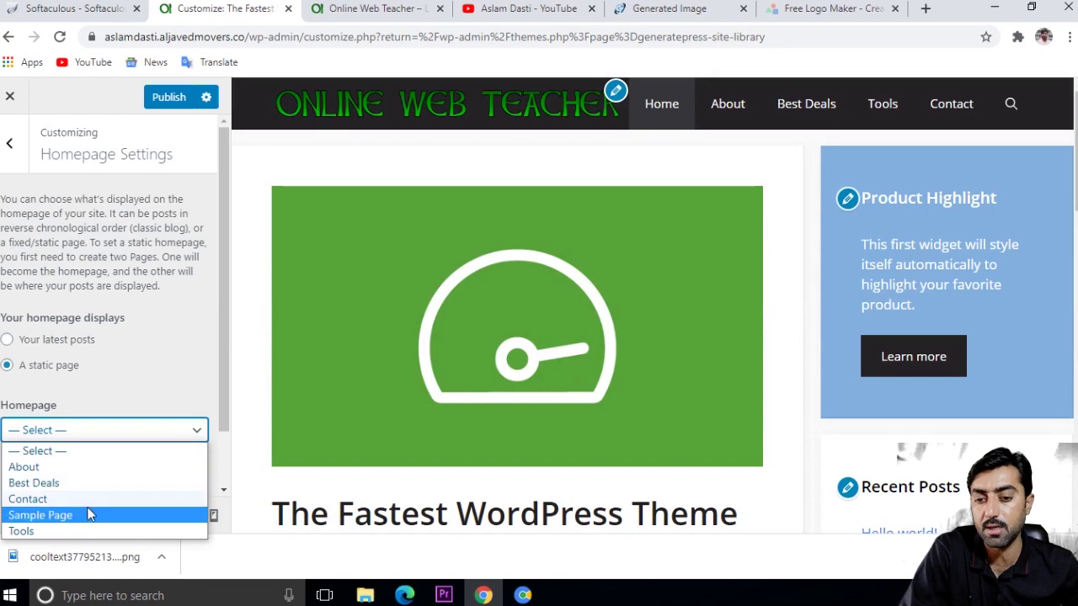
{"action": "left_click", "coordinate": [9, 341]}
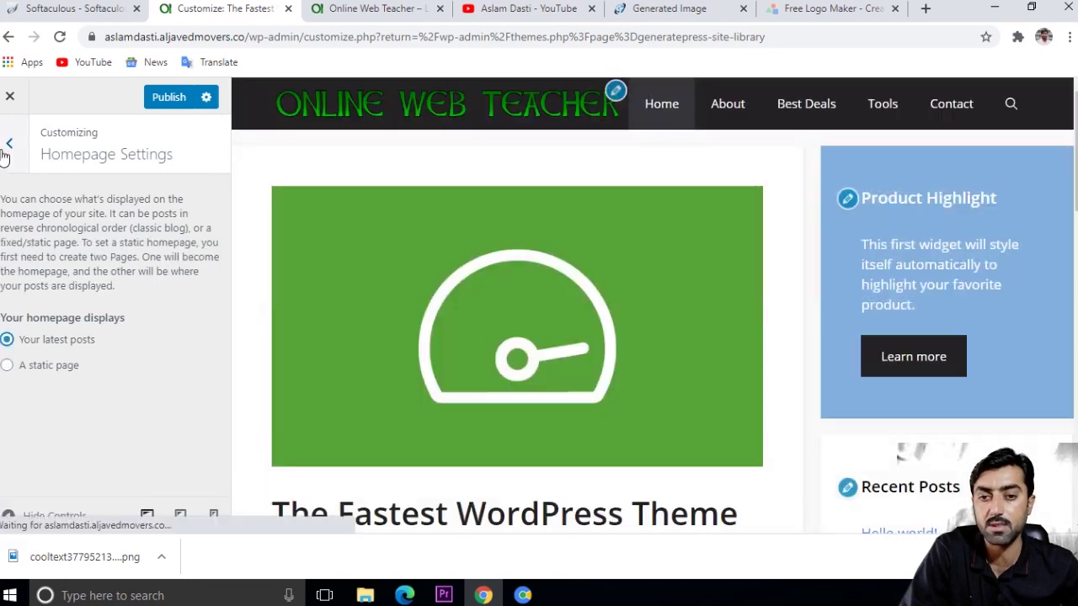
{"action": "left_click", "coordinate": [20, 169]}
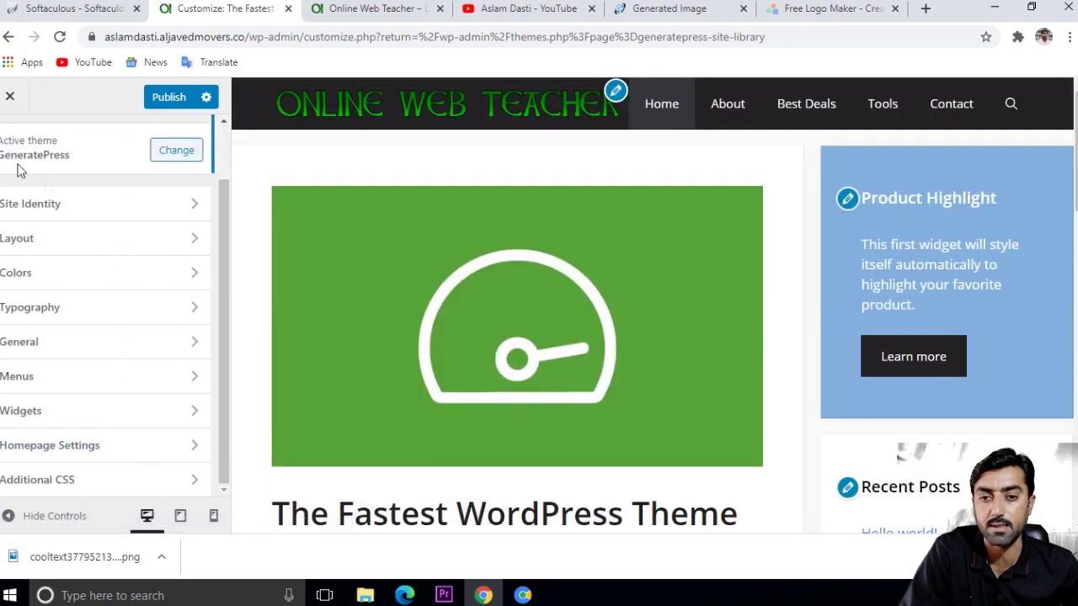
Step: Read through the theme's additional CSS code and return to the main customizer sections
{"action": "left_click", "coordinate": [123, 480]}
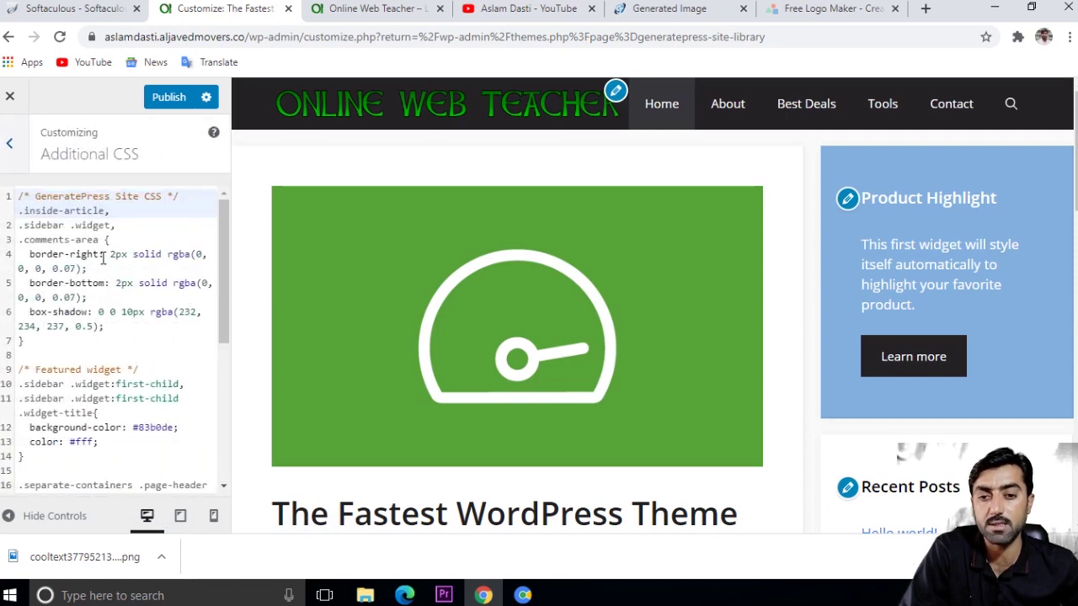
{"action": "scroll", "coordinate": [123, 359], "scroll_direction": "down", "scroll_amount": 5}
{"action": "scroll", "coordinate": [122, 358], "scroll_direction": "up", "scroll_amount": 5}
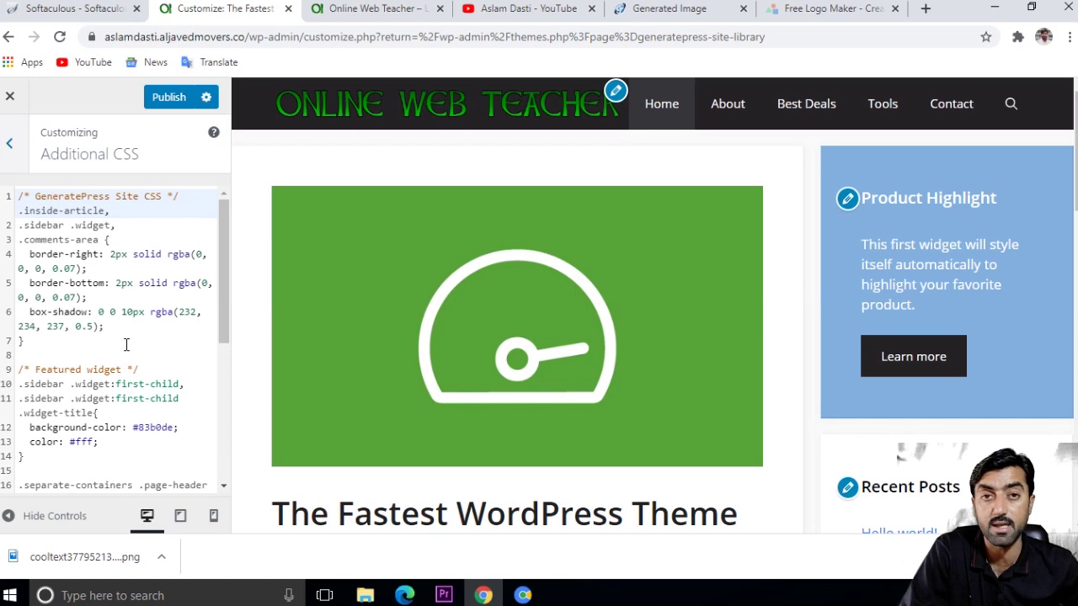
{"action": "left_click", "coordinate": [20, 150]}
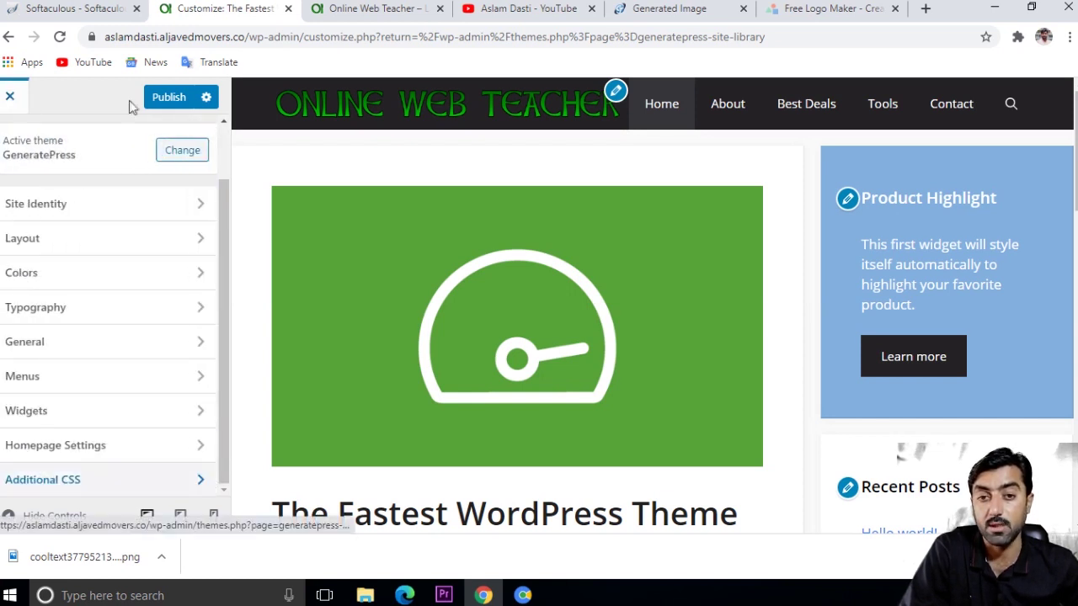
Step: Publish the customizer changes
{"action": "scroll", "coordinate": [144, 272], "scroll_direction": "up", "scroll_amount": 1}
{"action": "left_click", "coordinate": [168, 103]}
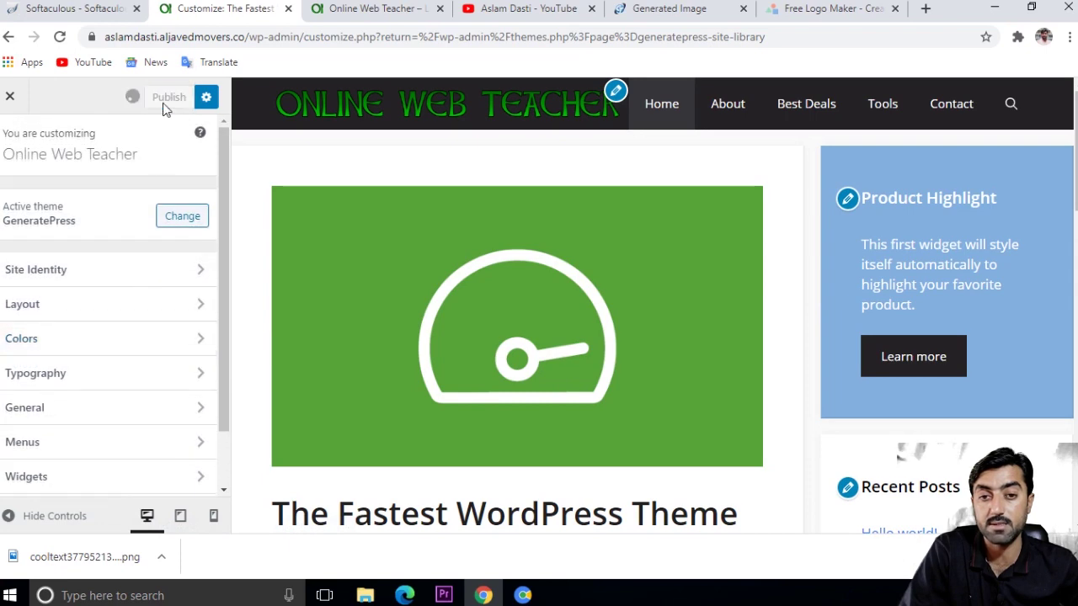
Step: Leave the customizer, find the Contact Form 7 plugin by searching for "contact form", then install and activate it
{"action": "left_click", "coordinate": [10, 96]}
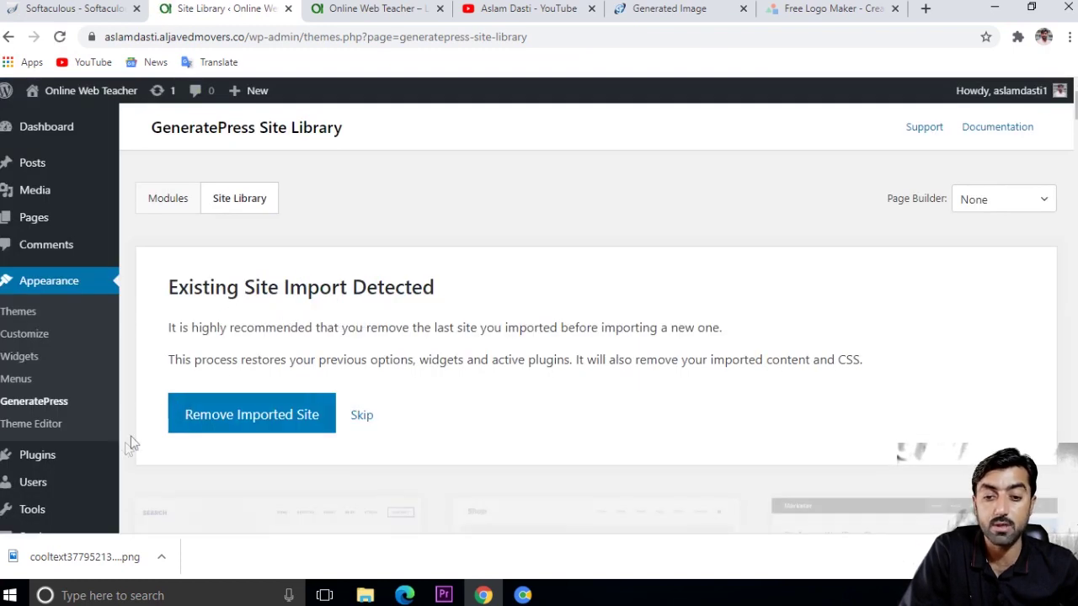
{"action": "mouse_move", "coordinate": [71, 467]}
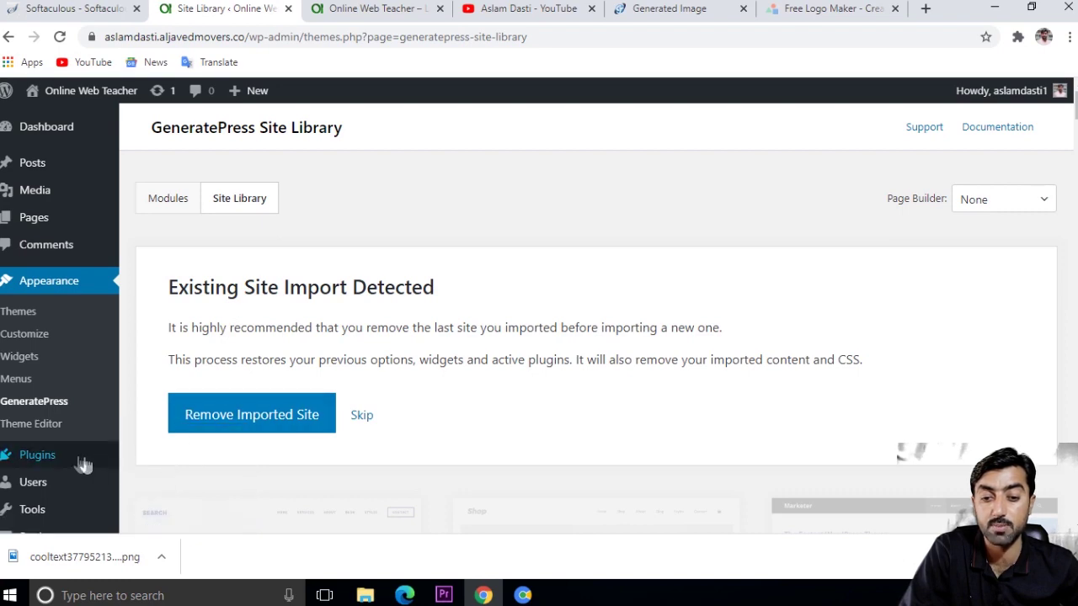
{"action": "left_click", "coordinate": [171, 468]}
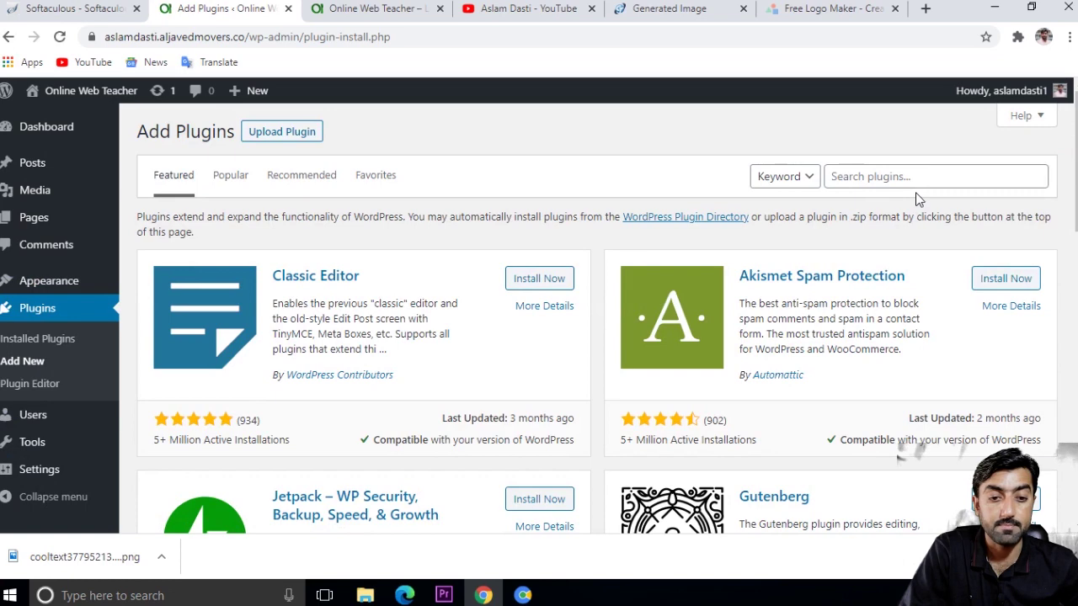
{"action": "left_click", "coordinate": [899, 178]}
{"action": "type", "text": "contact form"}
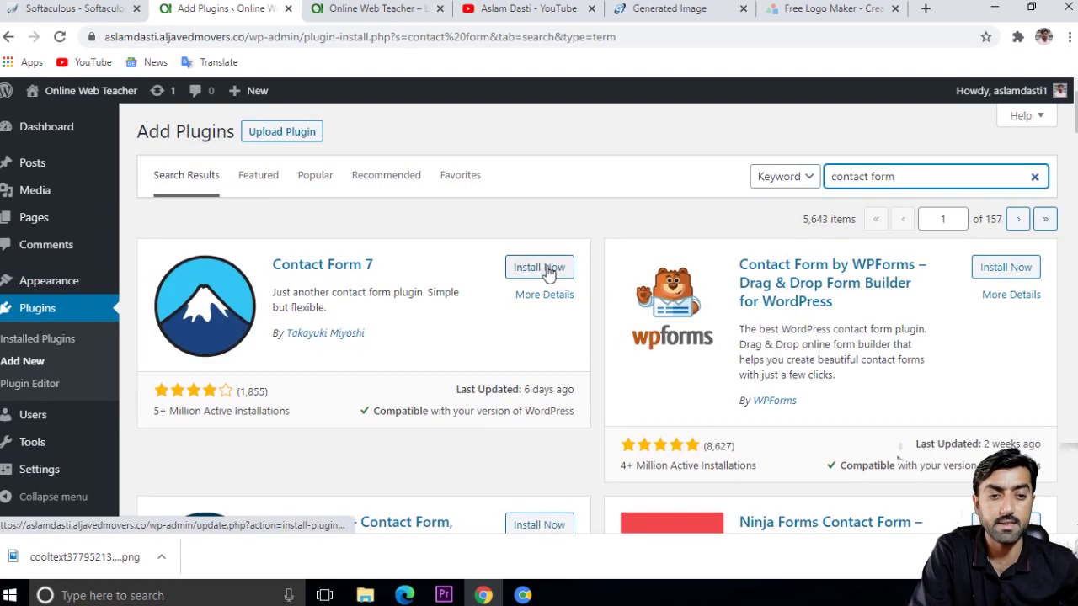
{"action": "left_click", "coordinate": [547, 268]}
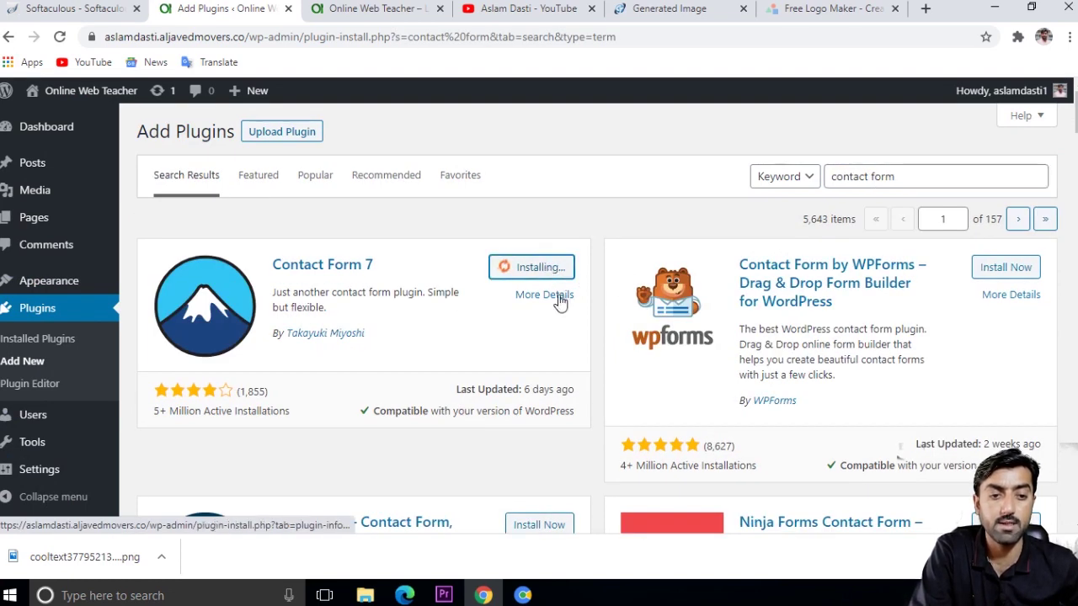
{"action": "left_click", "coordinate": [555, 271]}
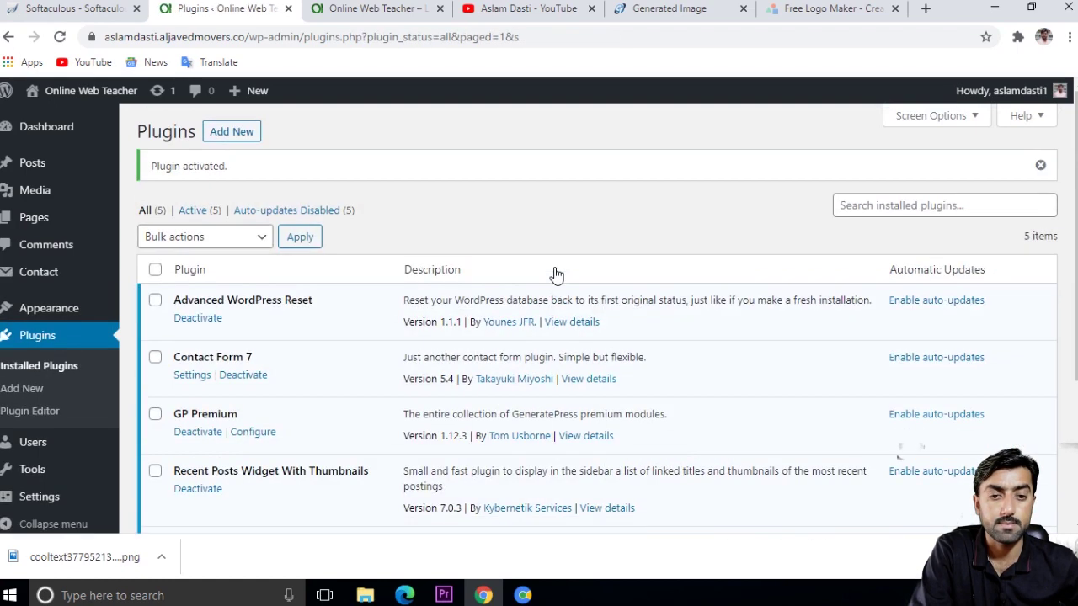
Step: Search the installed plugins for "yoast seo" and copy the search term
{"action": "left_click", "coordinate": [943, 205]}
{"action": "type", "text": "yo"}
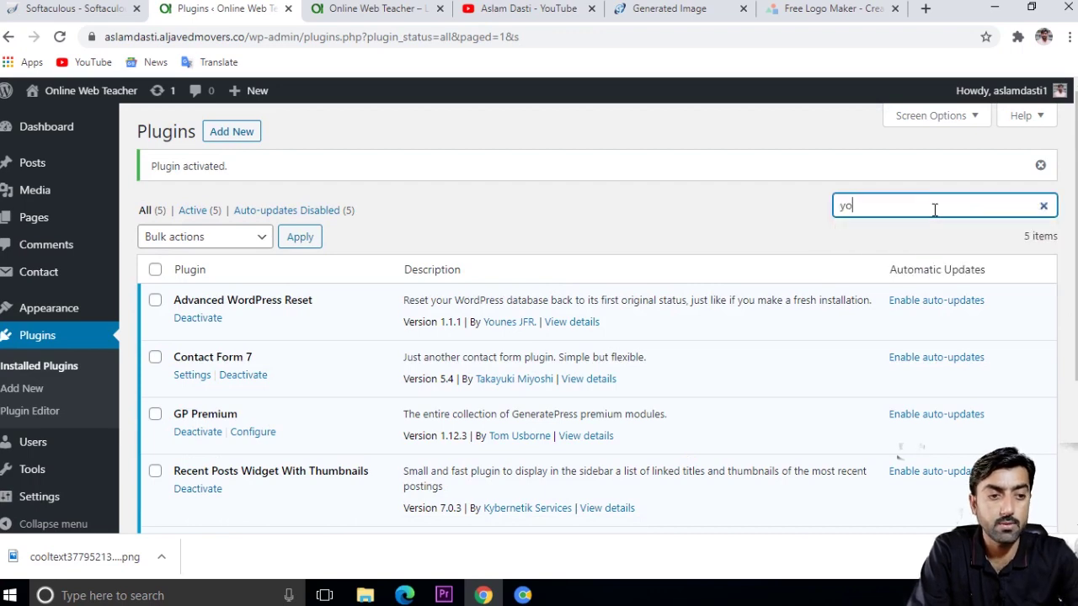
{"action": "type", "text": "ast seo"}
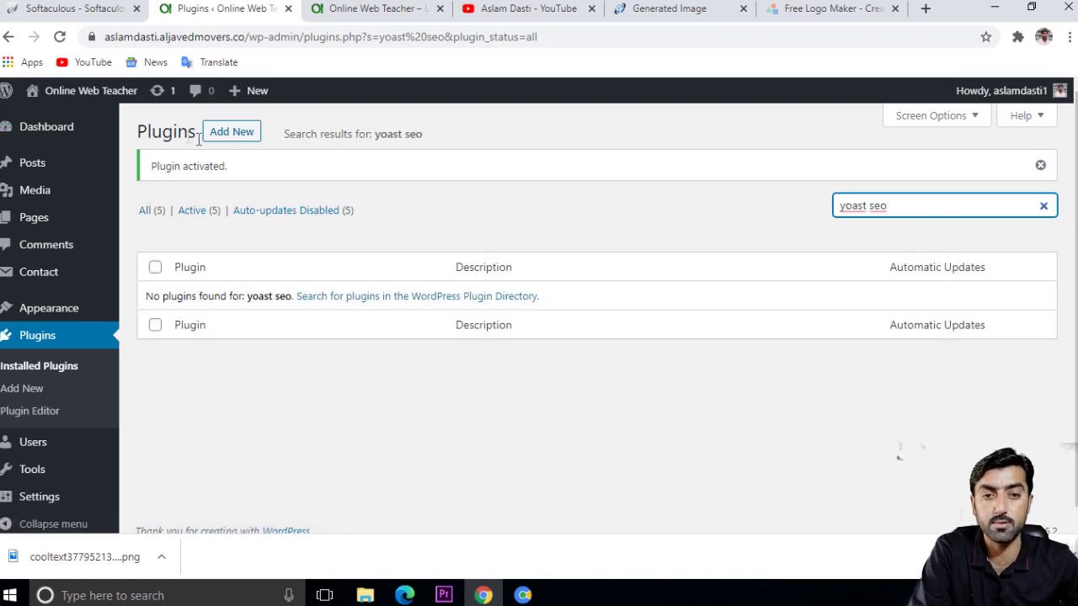
{"action": "key", "text": "ctrl+a"}
{"action": "key", "text": "ctrl+c"}
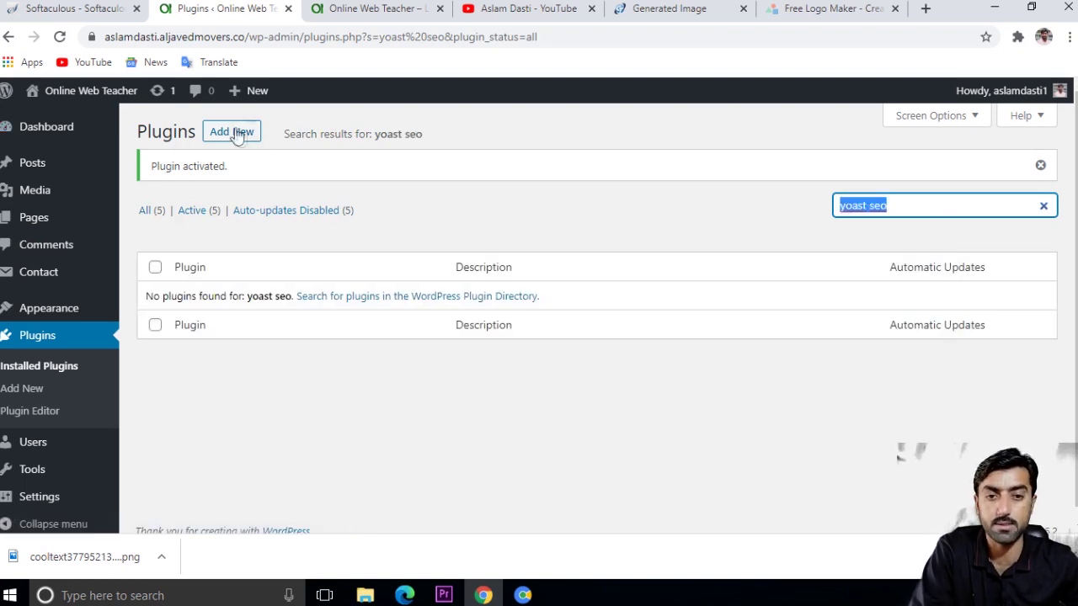
Step: Find Yoast SEO among the new plugins using the copied search term, then install and activate it
{"action": "left_click", "coordinate": [234, 133]}
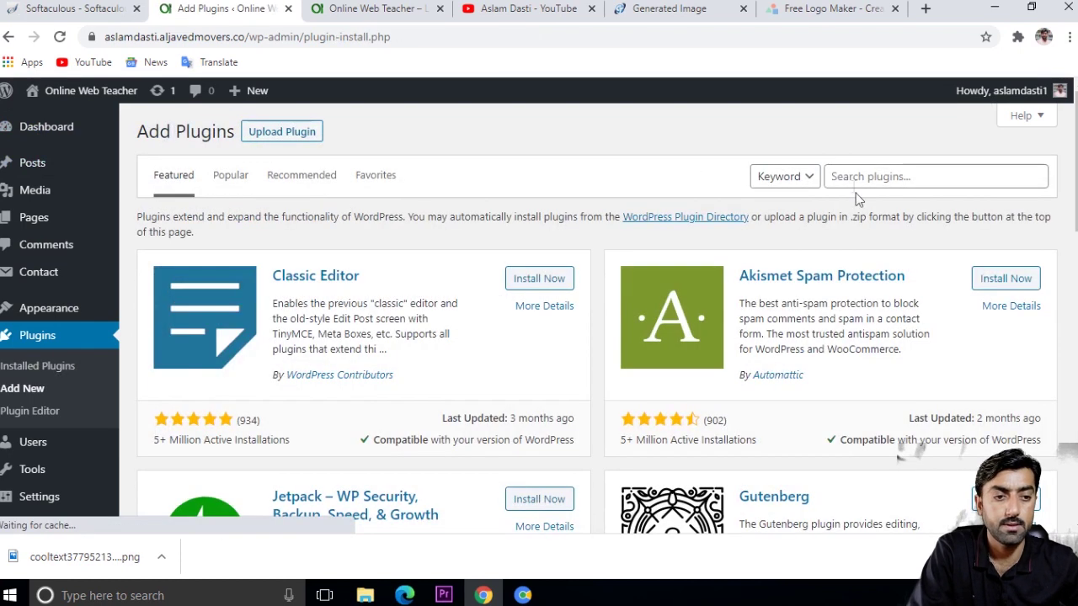
{"action": "left_click", "coordinate": [851, 175]}
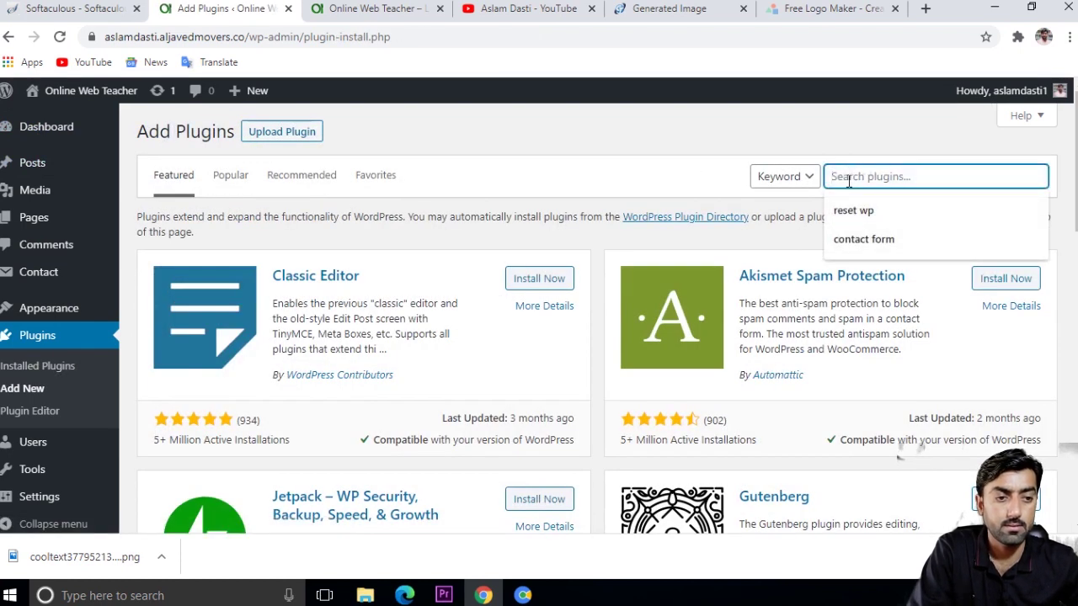
{"action": "key", "text": "ctrl+v"}
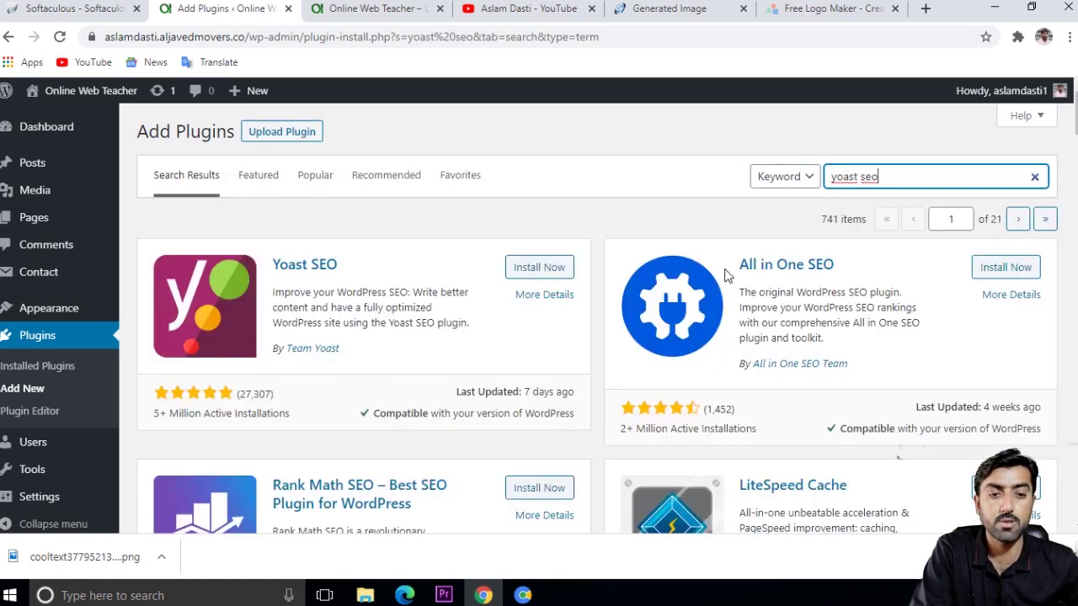
{"action": "left_click", "coordinate": [555, 268]}
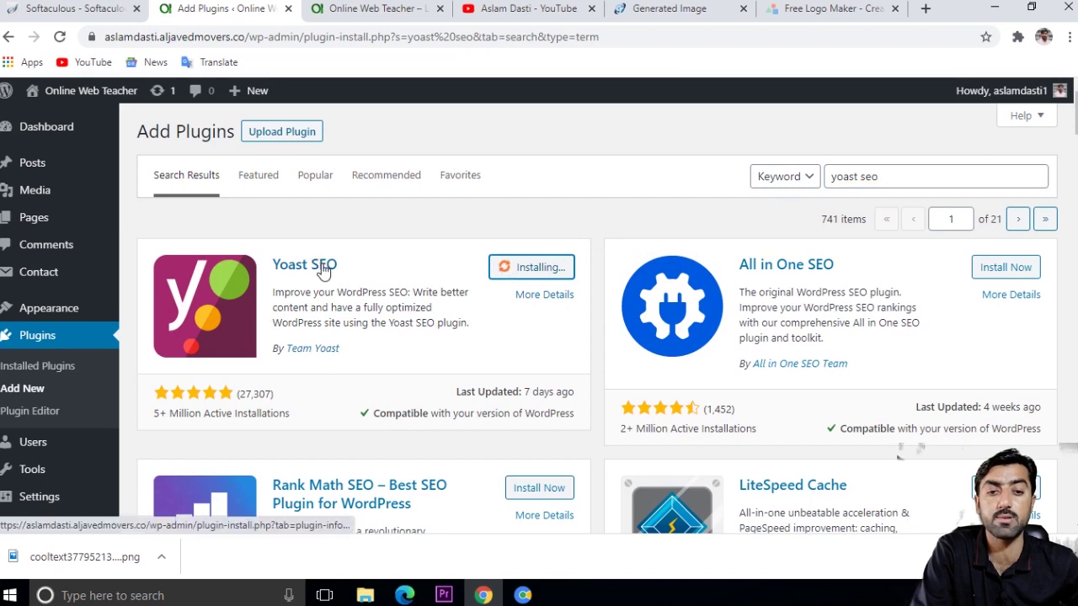
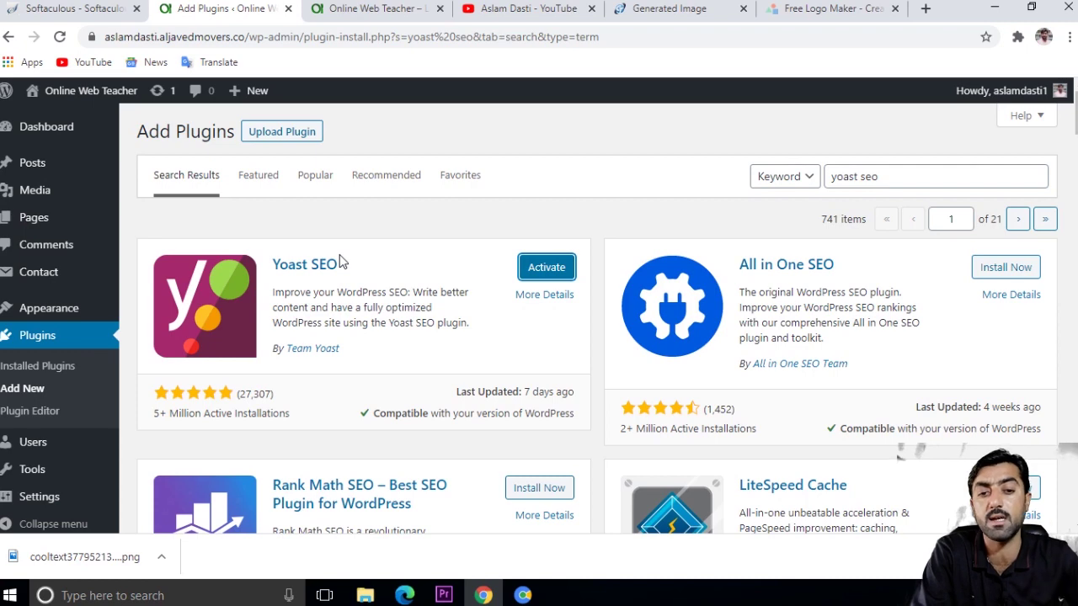
{"action": "left_click", "coordinate": [539, 268]}
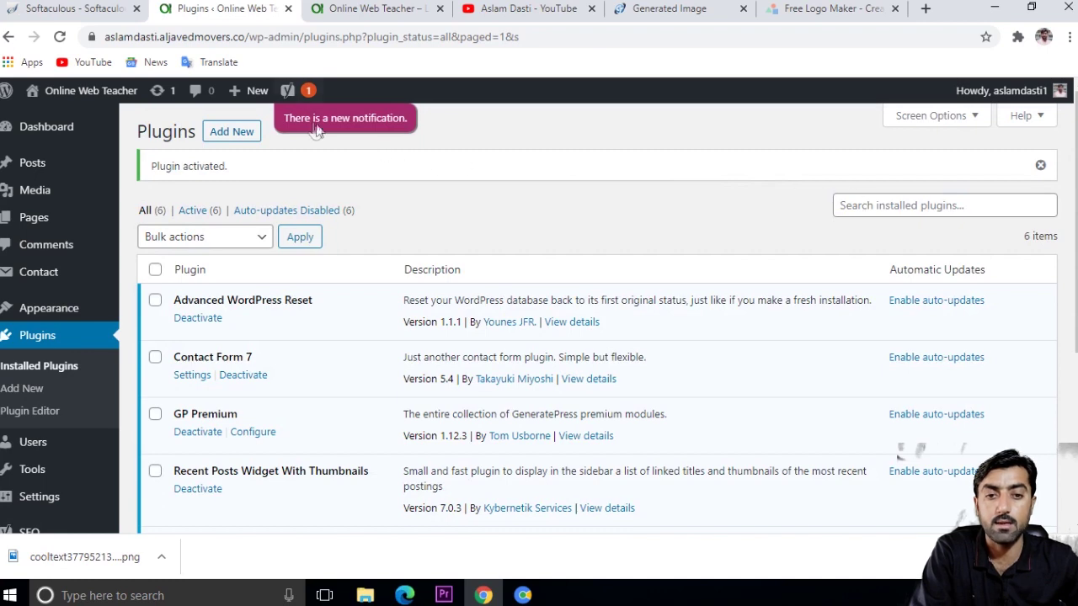
Step: Search the new plugins for "autoptimize", install and activate Autoptimize, and look over the installed plugins list
{"action": "left_click", "coordinate": [254, 139]}
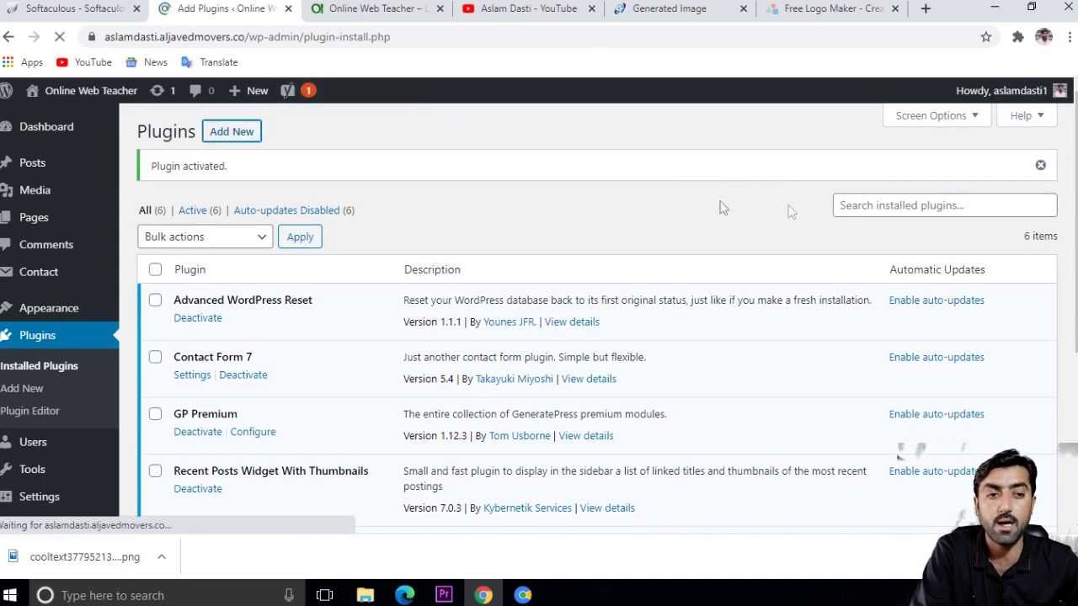
{"action": "left_click", "coordinate": [864, 177]}
{"action": "type", "text": "autoptimize"}
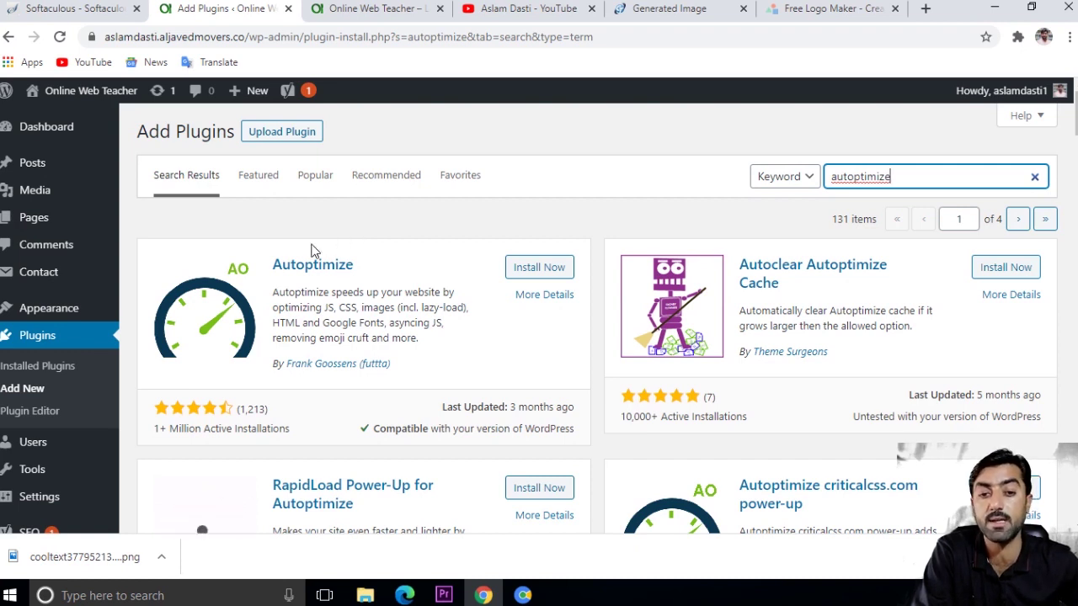
{"action": "left_click", "coordinate": [540, 273]}
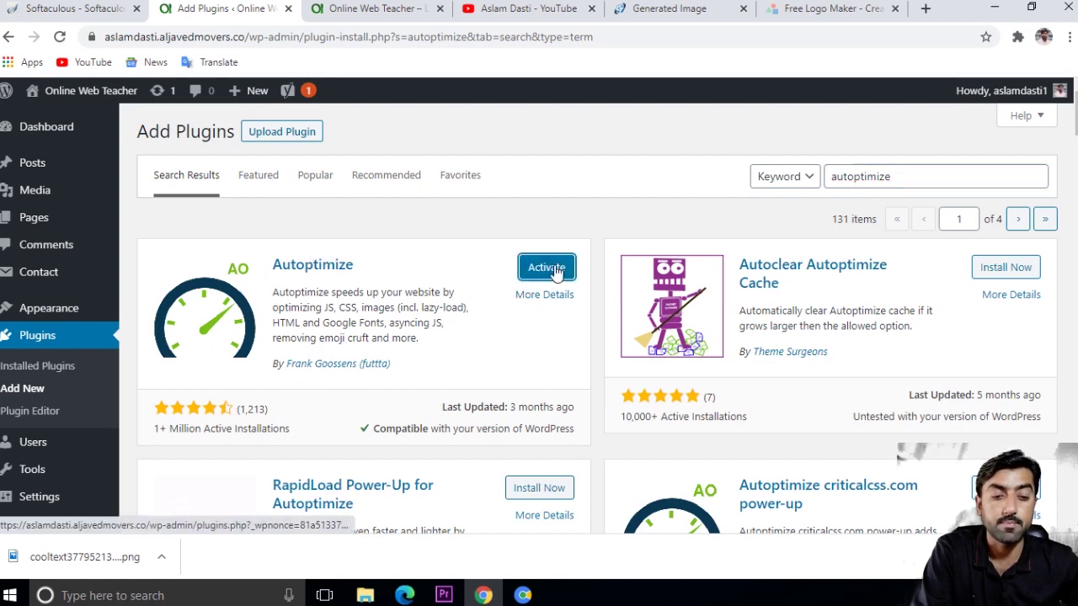
{"action": "left_click", "coordinate": [531, 275]}
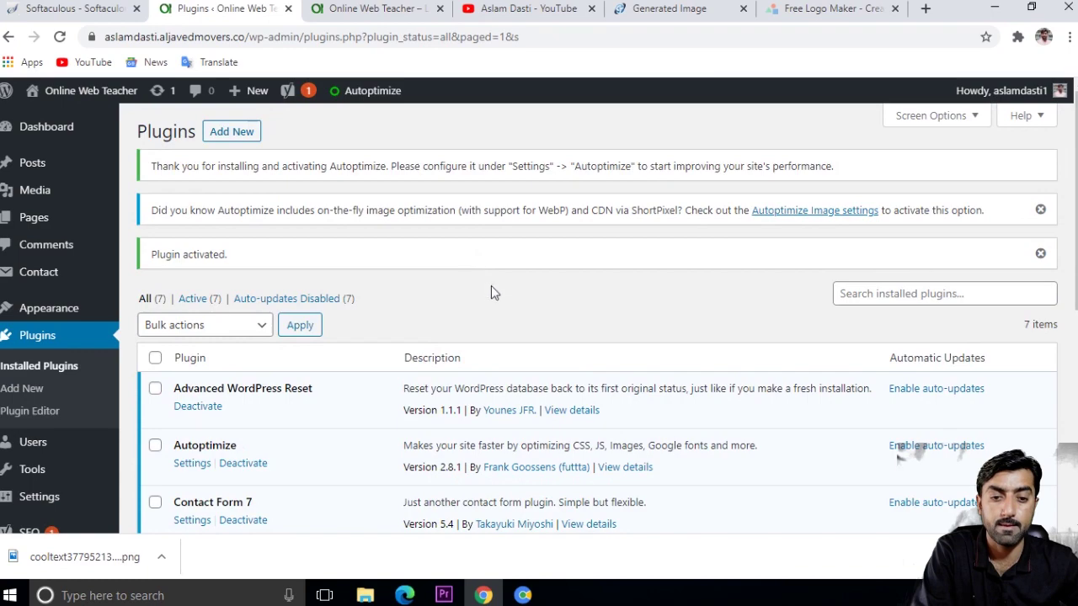
{"action": "scroll", "coordinate": [491, 292], "scroll_direction": "down", "scroll_amount": 4}
{"action": "scroll", "coordinate": [491, 292], "scroll_direction": "up", "scroll_amount": 3}
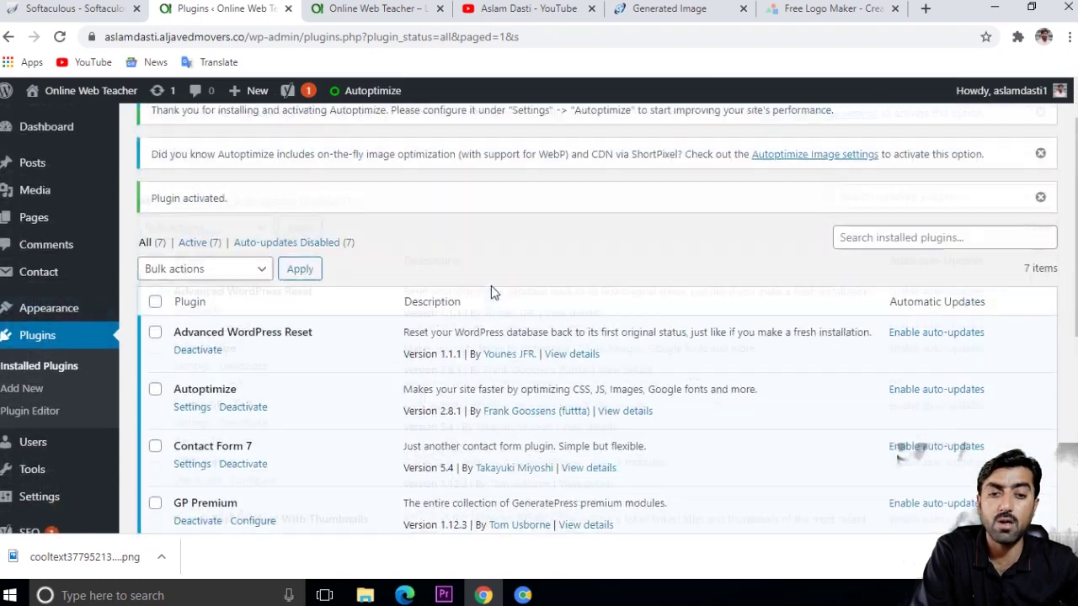
{"action": "scroll", "coordinate": [491, 286], "scroll_direction": "up", "scroll_amount": 1}
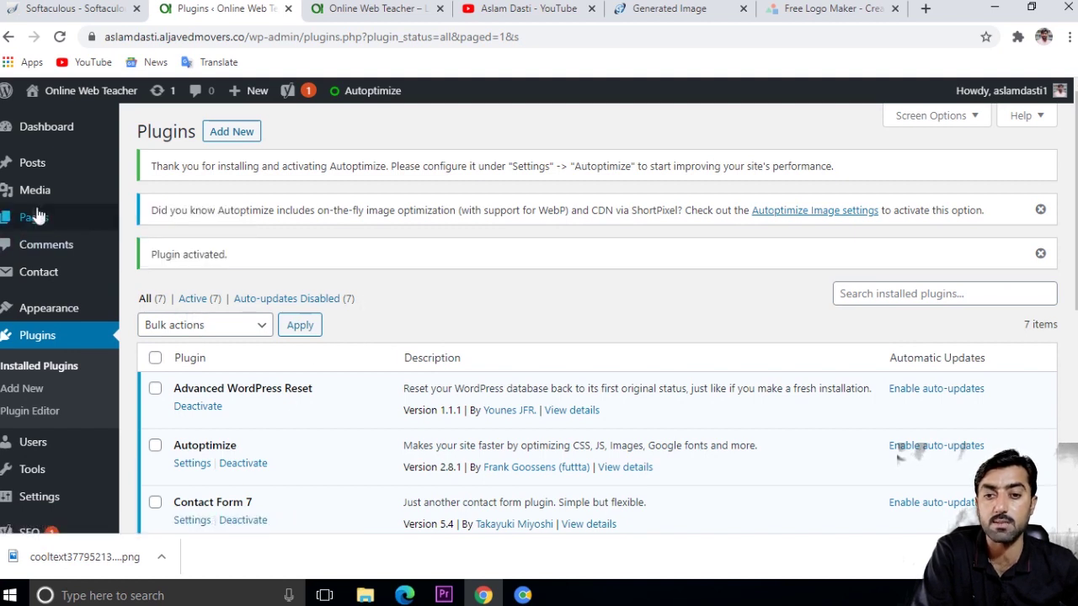
Step: Look through the list of all pages, add a new page titled "Privacy Policy", and publish it
{"action": "mouse_move", "coordinate": [42, 219]}
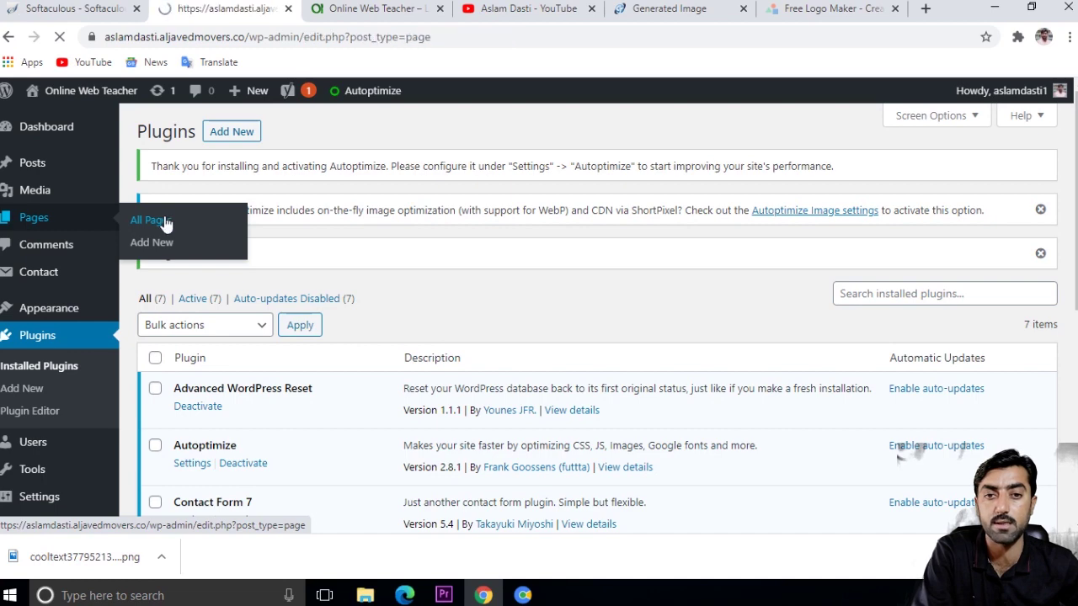
{"action": "scroll", "coordinate": [426, 336], "scroll_direction": "down", "scroll_amount": 1}
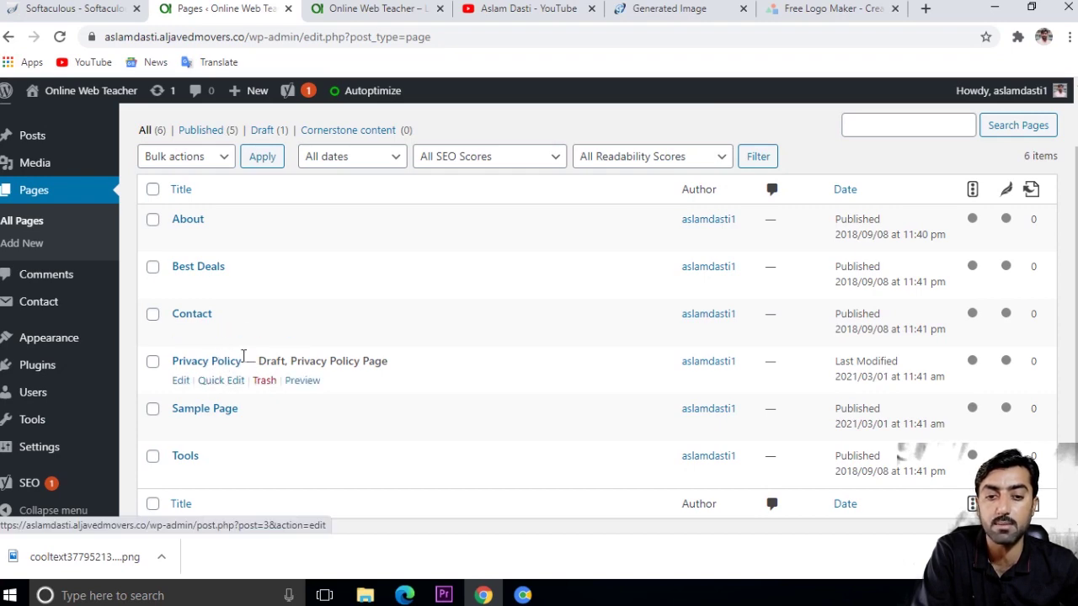
{"action": "scroll", "coordinate": [242, 355], "scroll_direction": "up", "scroll_amount": 1}
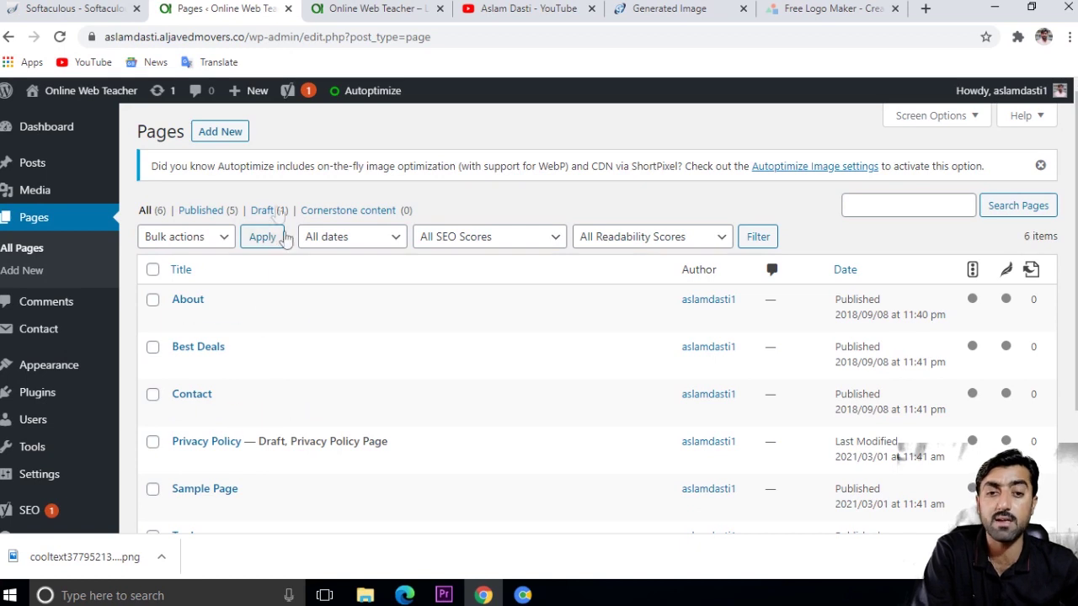
{"action": "left_click", "coordinate": [240, 136]}
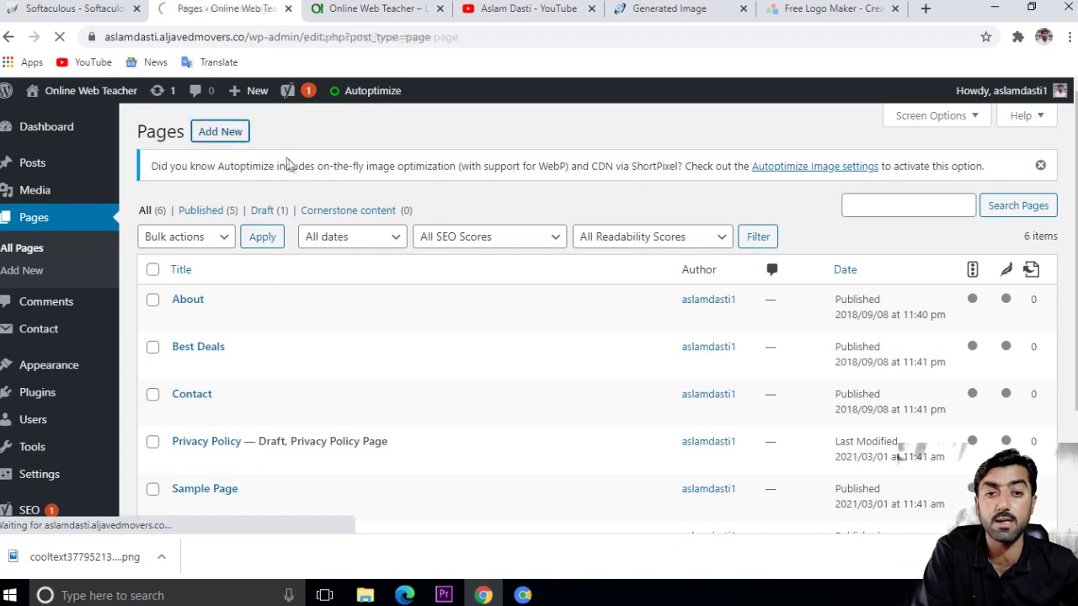
{"action": "type", "text": "O"}
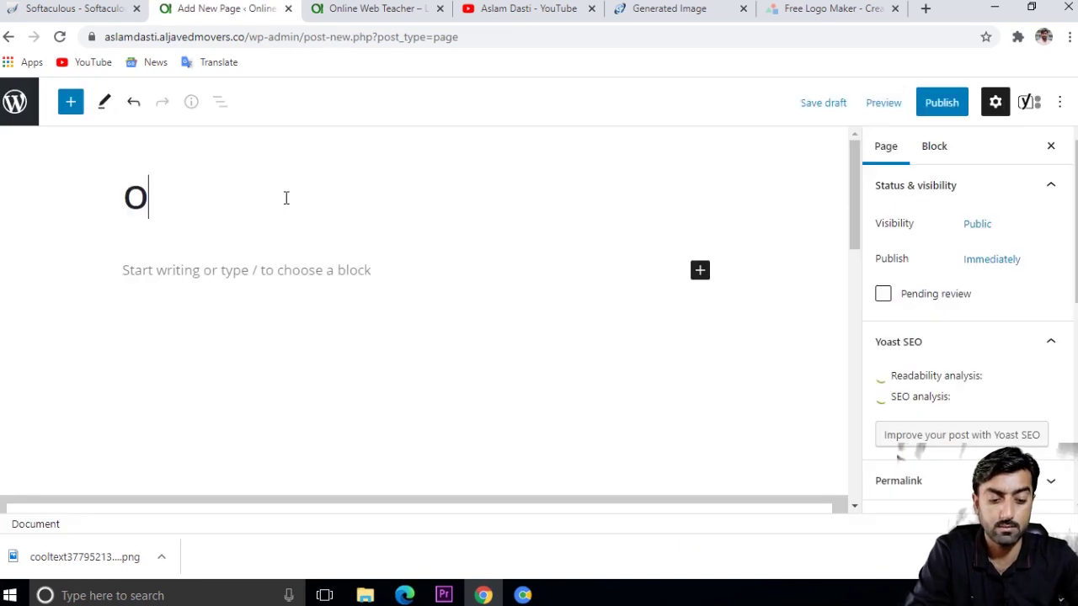
{"action": "key", "text": "BackSpace"}
{"action": "type", "text": "Pri"}
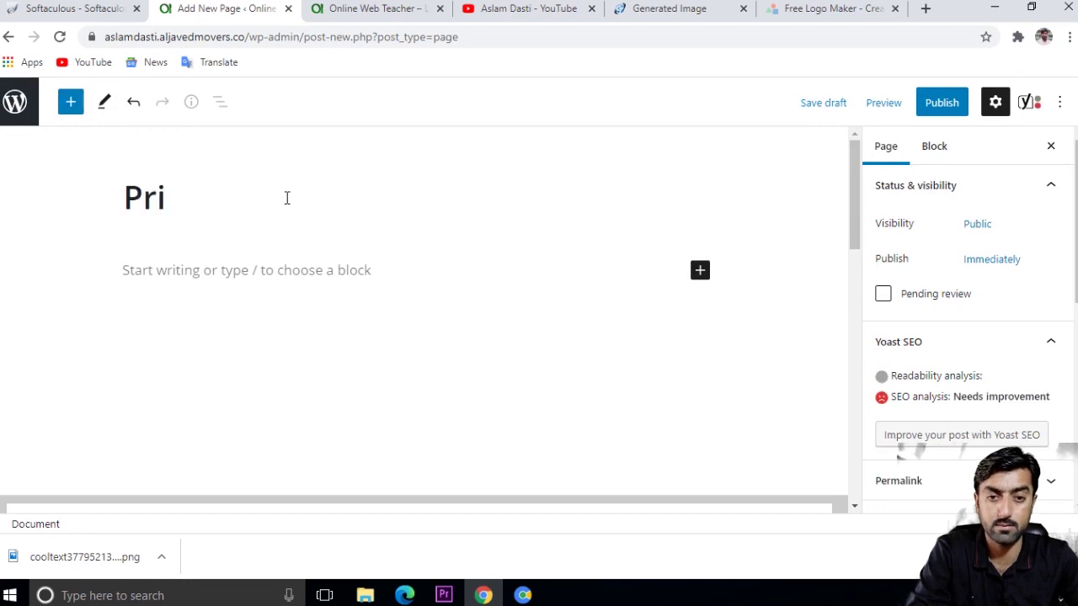
{"action": "type", "text": "vacy"}
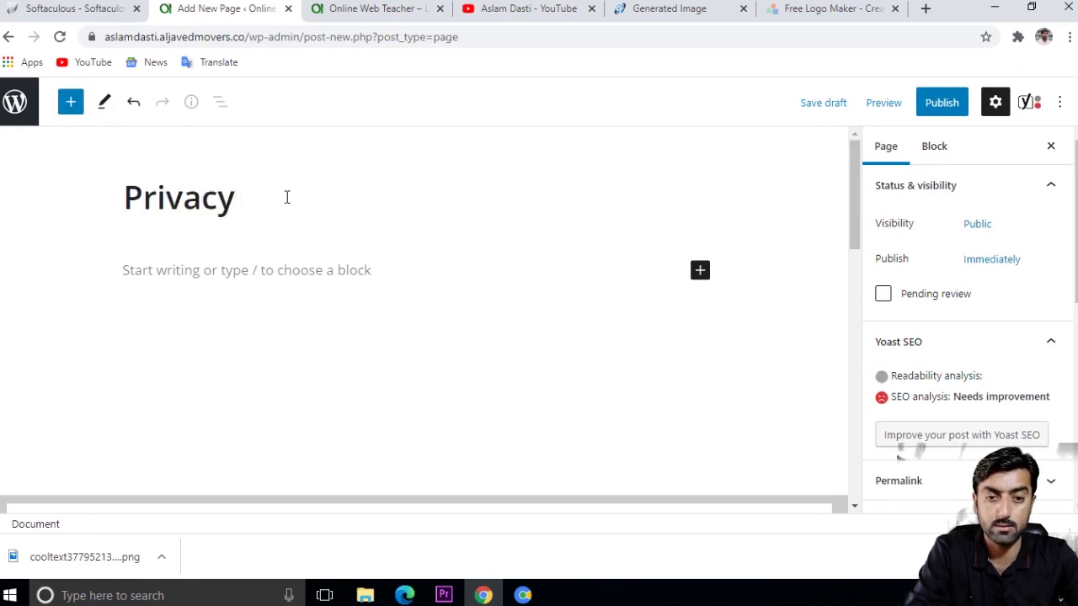
{"action": "type", "text": " Policy"}
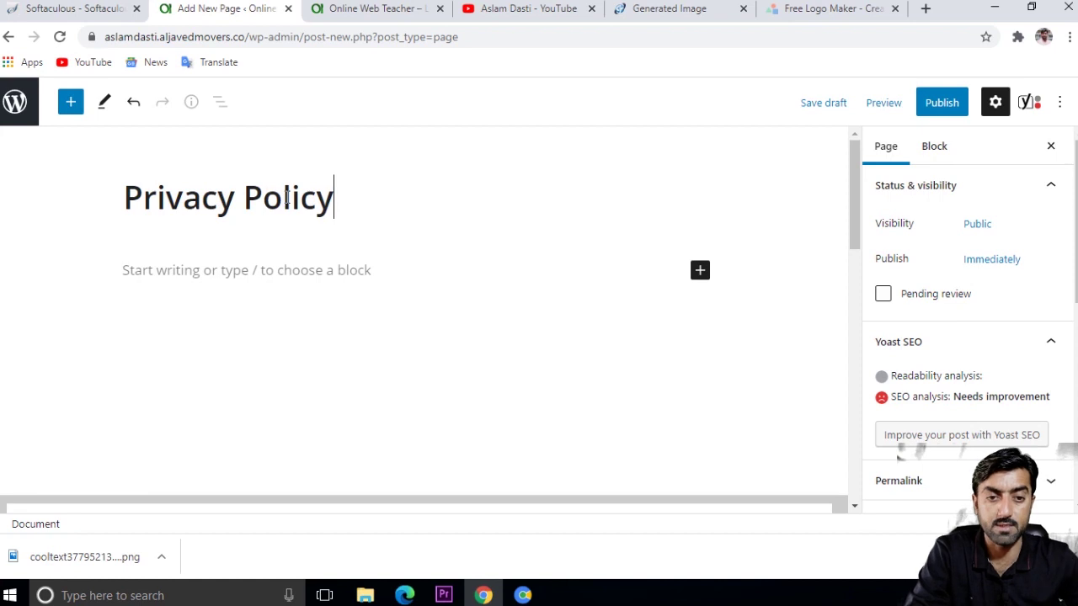
{"action": "left_click", "coordinate": [941, 102]}
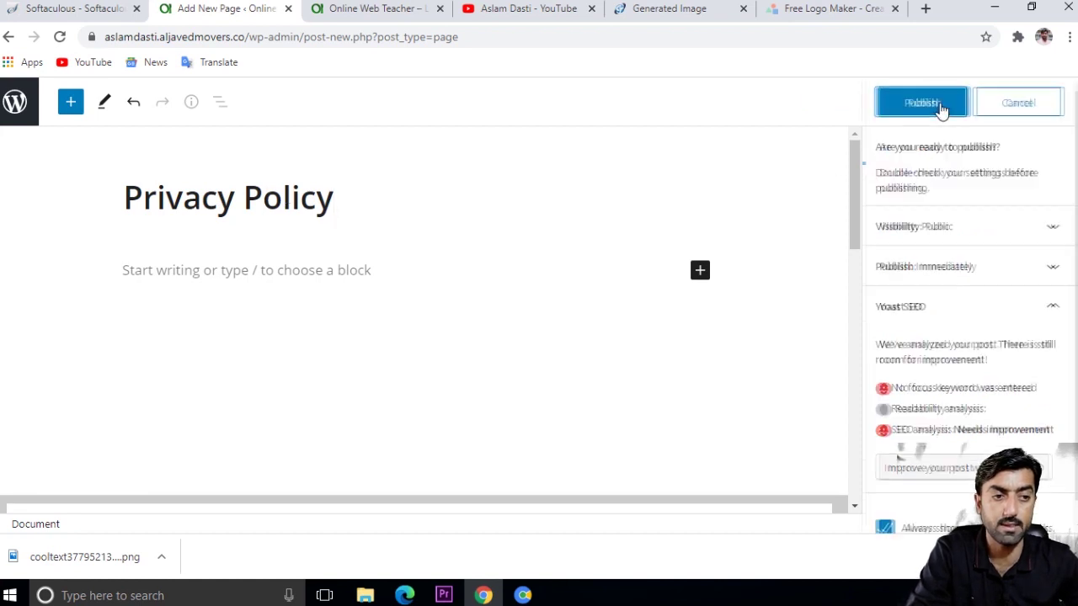
{"action": "left_click", "coordinate": [926, 103]}
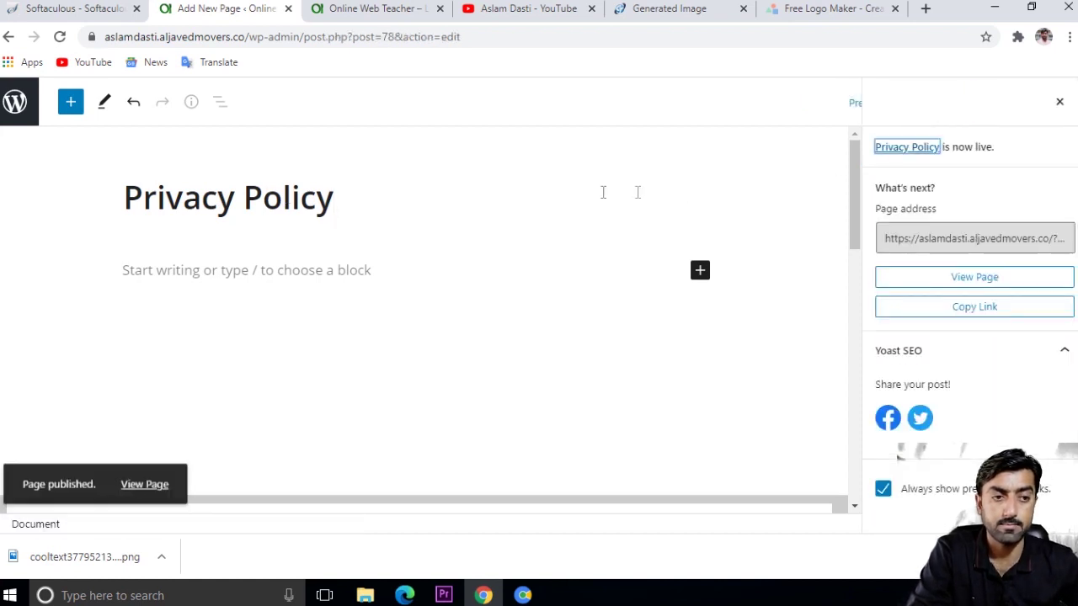
Step: Return to the list of all pages, add a new page titled "Disclaimer" in a separate tab, and publish it
{"action": "left_click", "coordinate": [17, 102]}
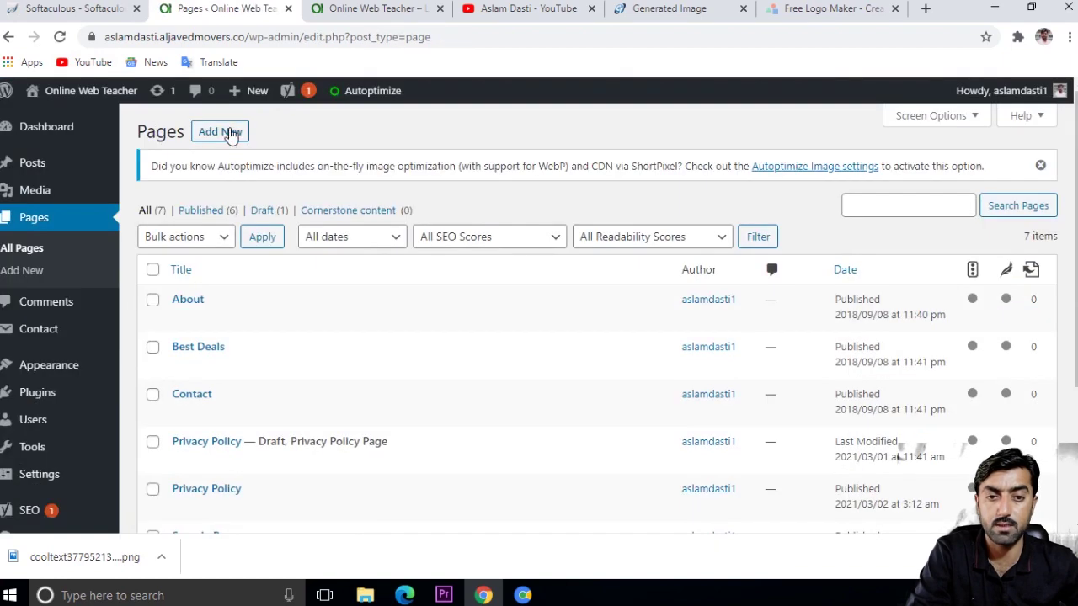
{"action": "right_click", "coordinate": [233, 132]}
{"action": "left_click", "coordinate": [253, 141]}
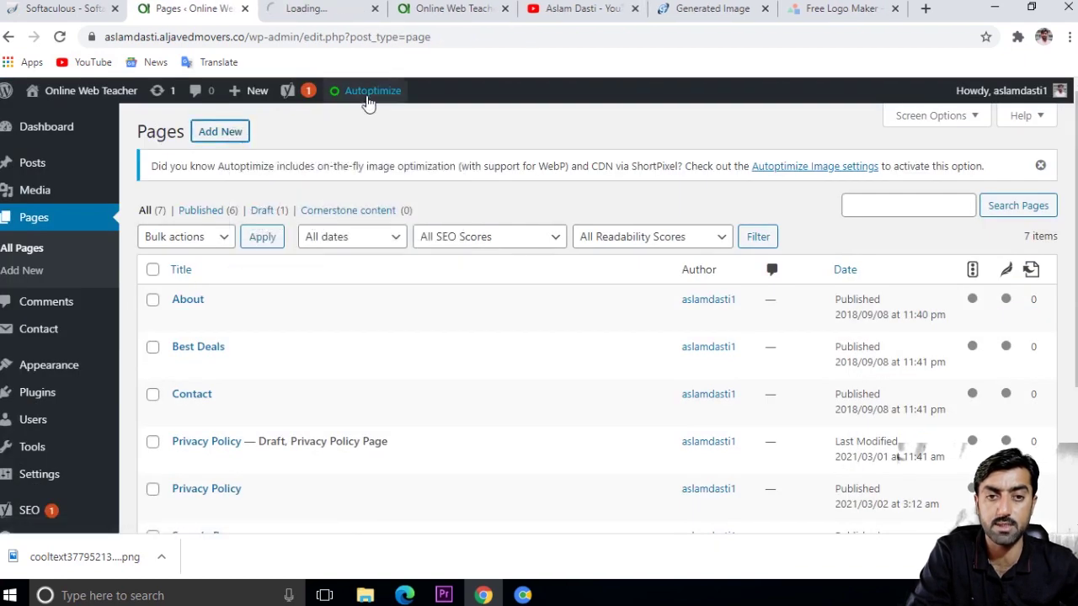
{"action": "left_click", "coordinate": [325, 10]}
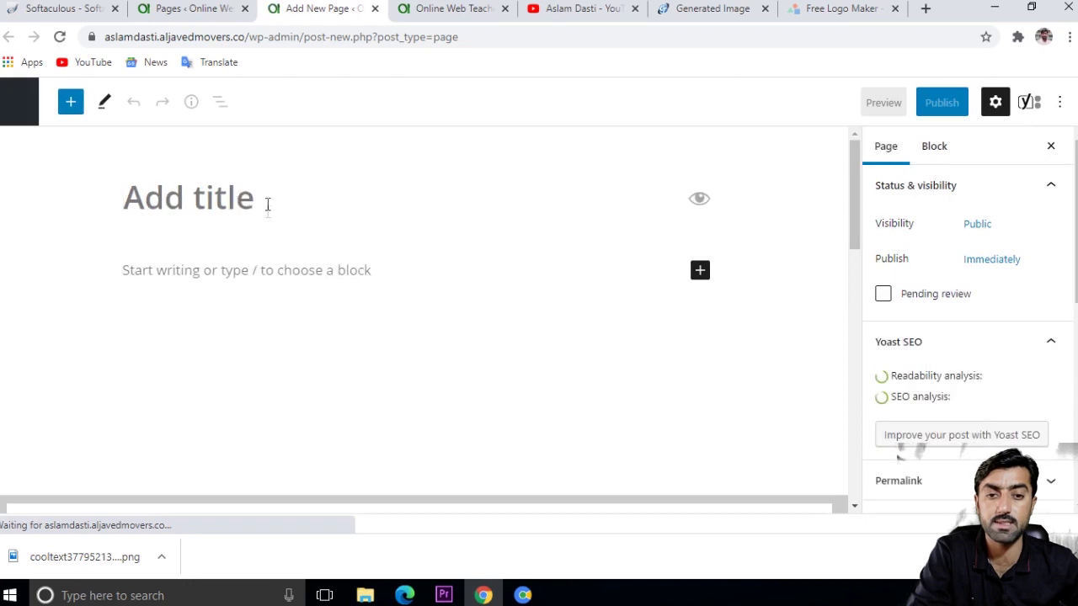
{"action": "type", "text": "D"}
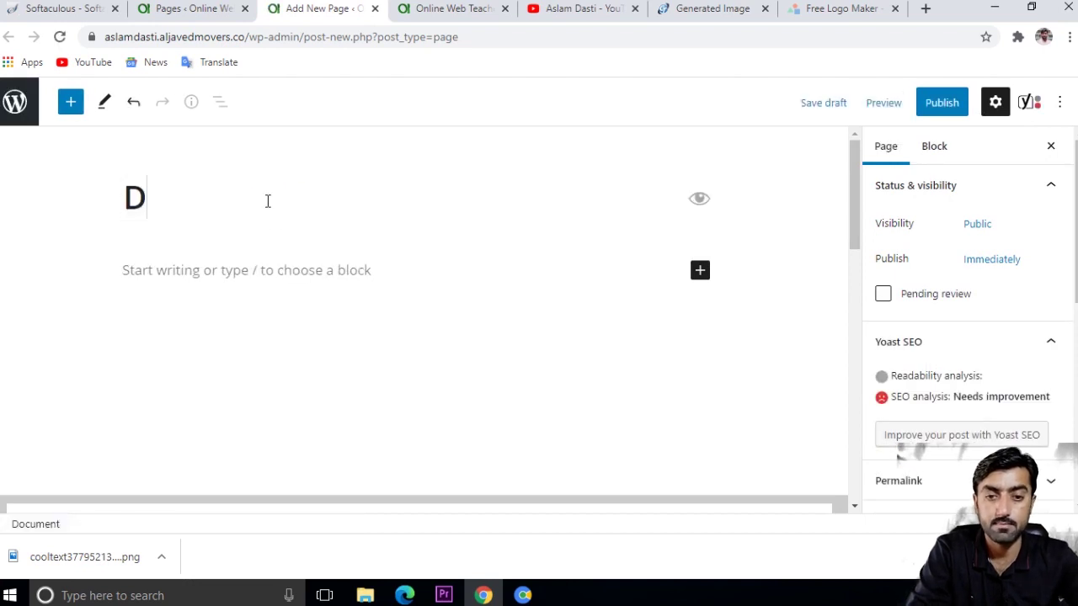
{"action": "type", "text": "isclaime"}
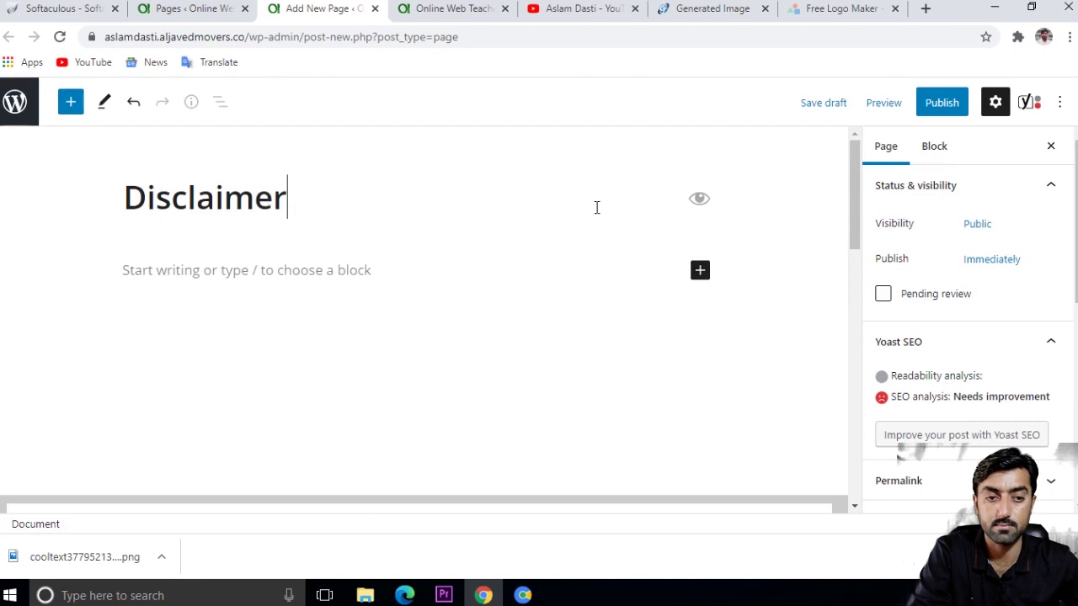
{"action": "type", "text": "r"}
{"action": "left_click", "coordinate": [958, 113]}
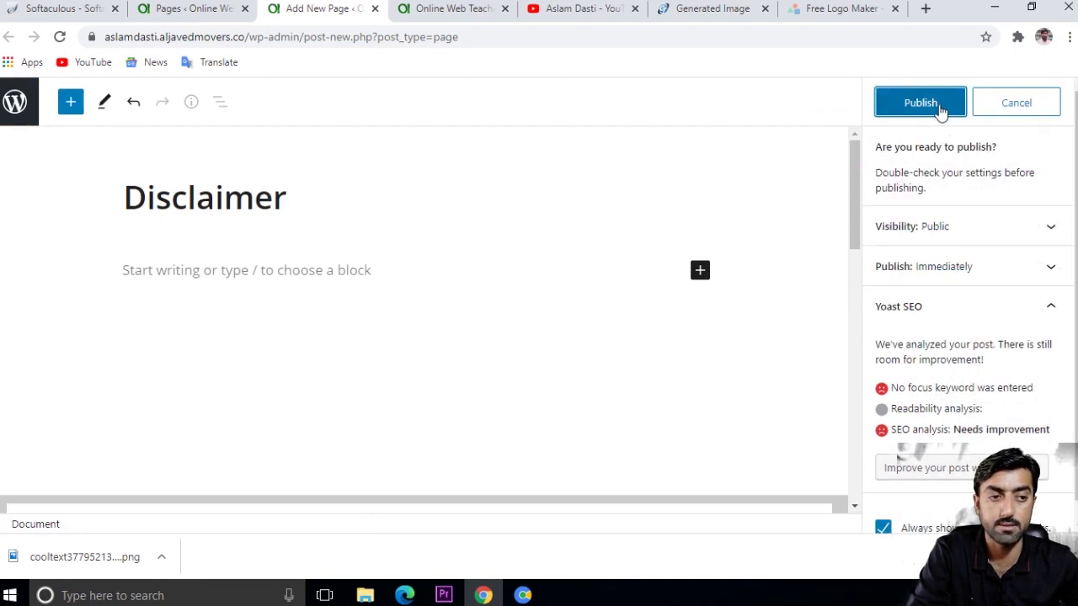
{"action": "left_click", "coordinate": [926, 106]}
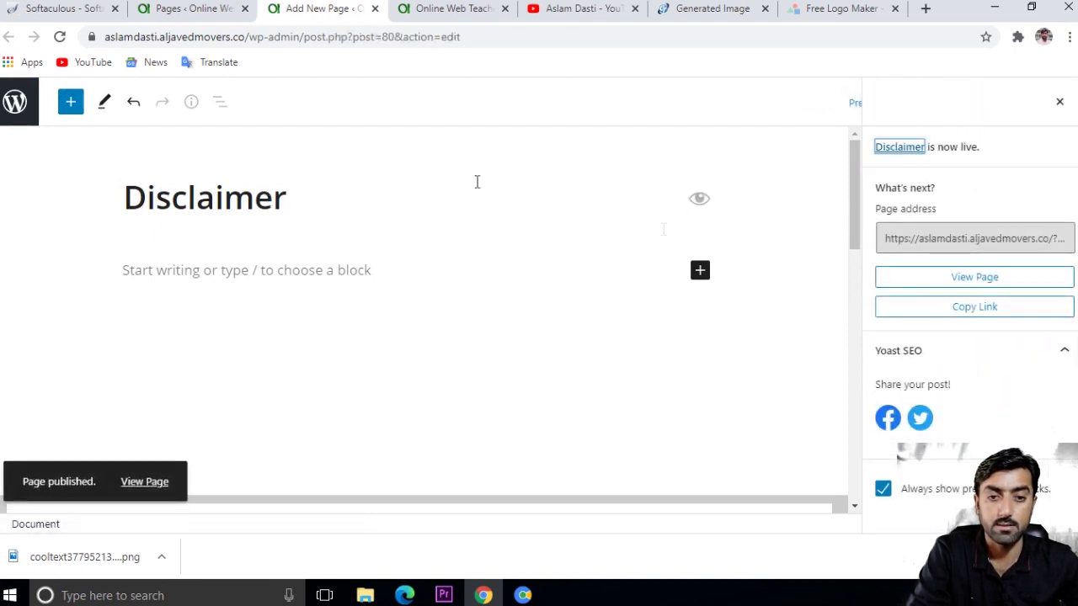
Step: Reload the list of all pages and check it for the new Disclaimer page
{"action": "left_click", "coordinate": [190, 9]}
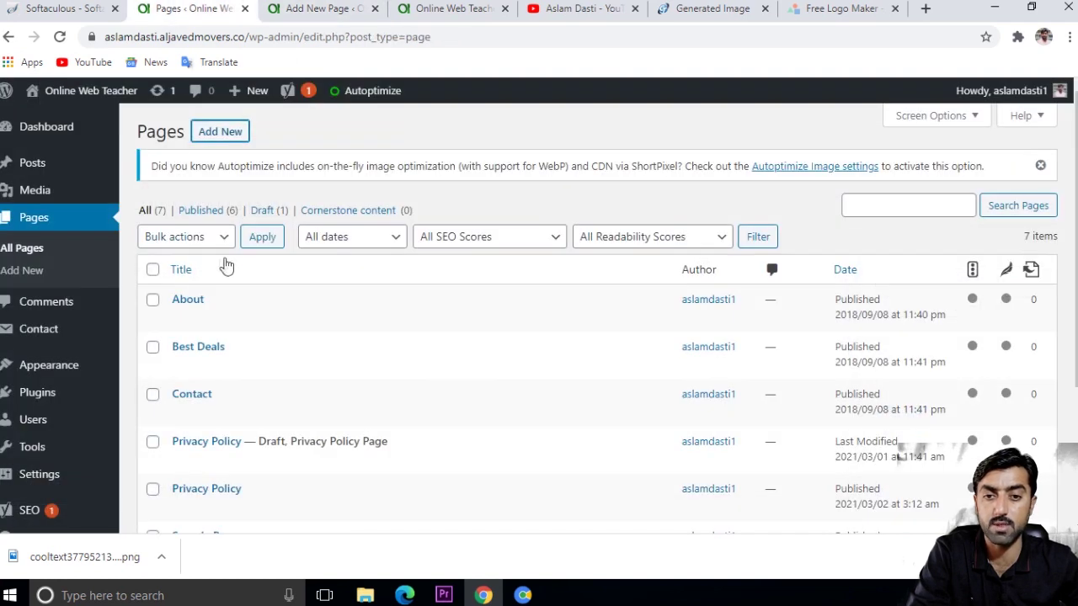
{"action": "left_click", "coordinate": [60, 37]}
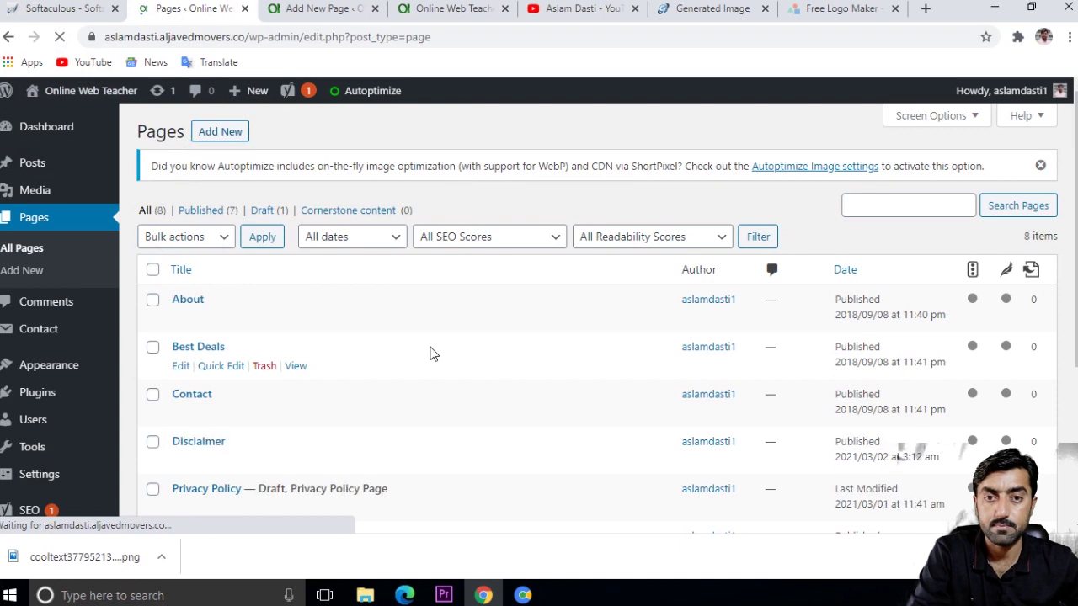
{"action": "scroll", "coordinate": [426, 354], "scroll_direction": "down", "scroll_amount": 2}
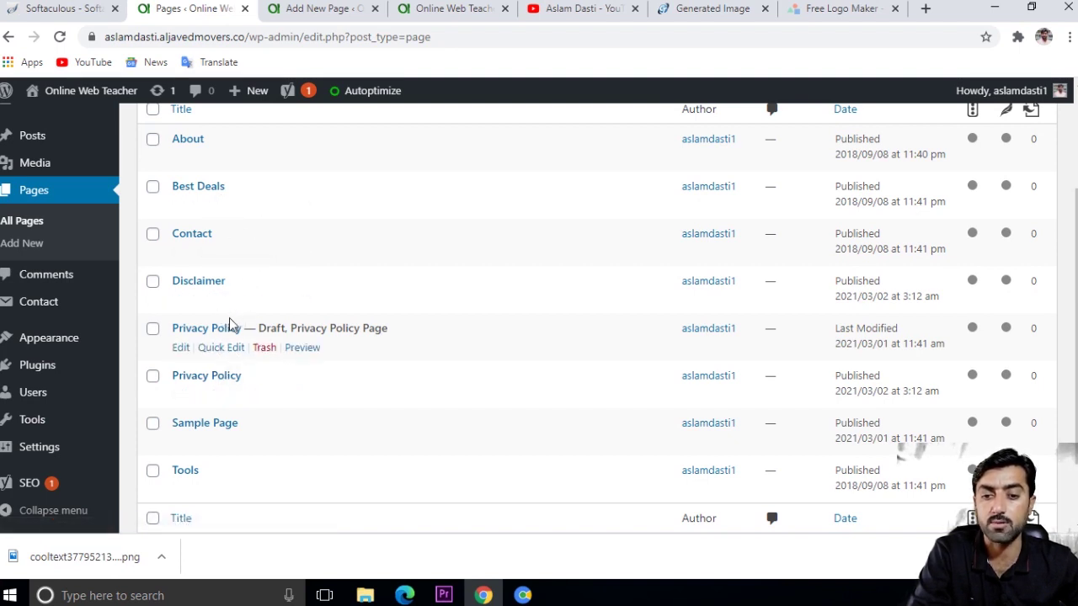
Step: Open the site's menu editor in a new tab and look over the Footer Bar - Marketer menu's items and settings
{"action": "mouse_move", "coordinate": [65, 339]}
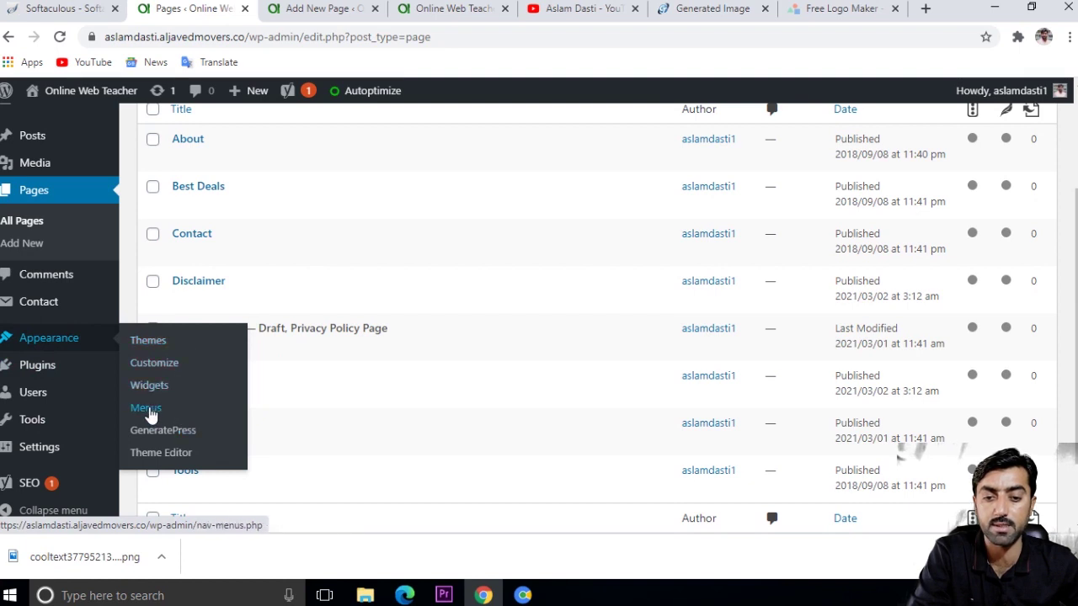
{"action": "right_click", "coordinate": [150, 413]}
{"action": "left_click", "coordinate": [178, 421]}
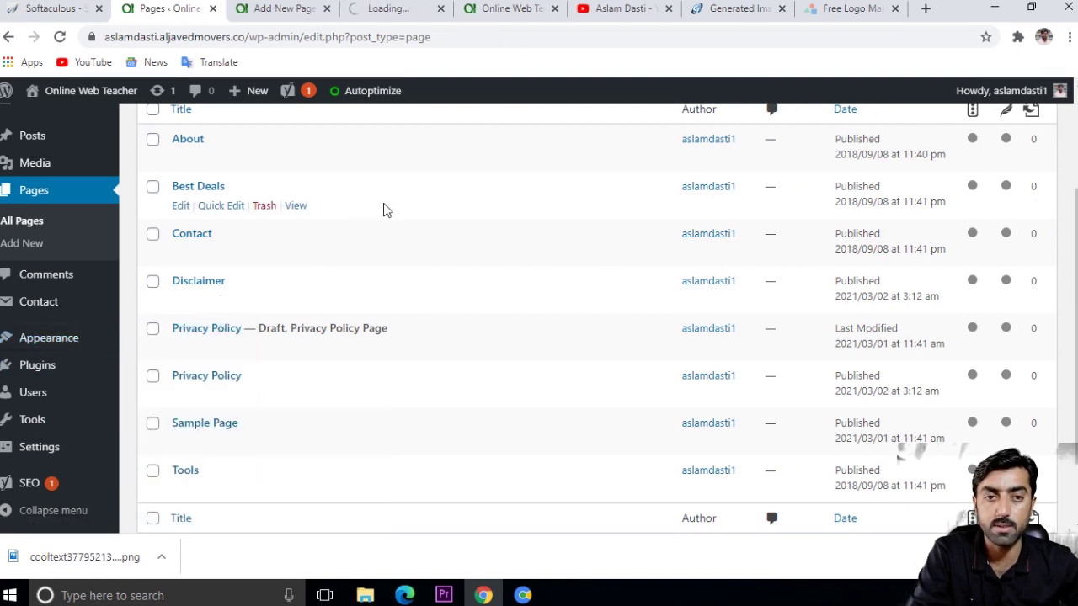
{"action": "left_click", "coordinate": [410, 10]}
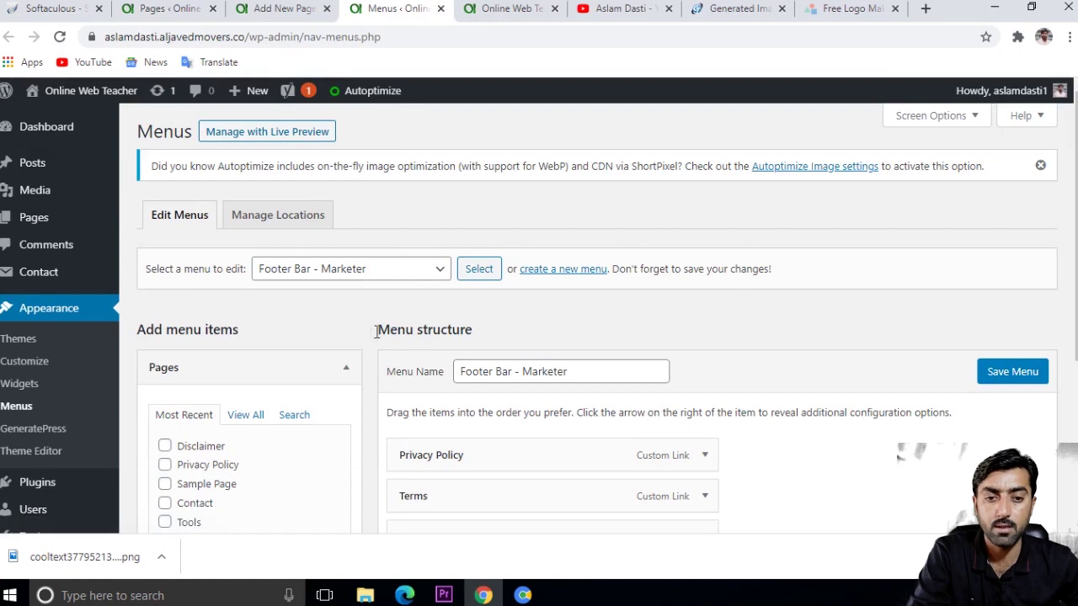
{"action": "scroll", "coordinate": [370, 329], "scroll_direction": "down", "scroll_amount": 2}
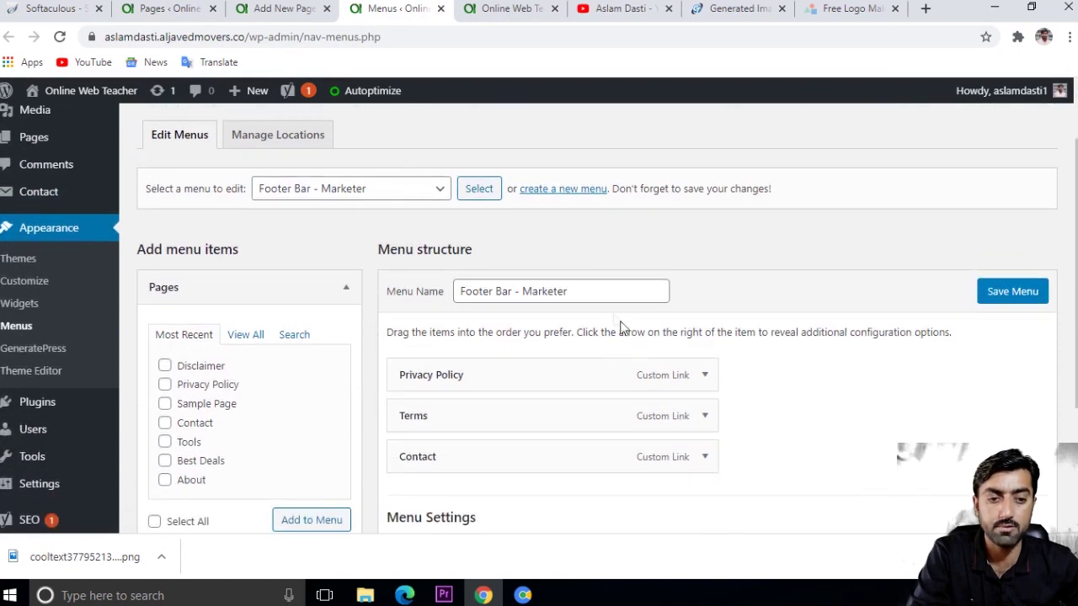
{"action": "scroll", "coordinate": [558, 300], "scroll_direction": "down", "scroll_amount": 2}
{"action": "scroll", "coordinate": [560, 302], "scroll_direction": "up", "scroll_amount": 4}
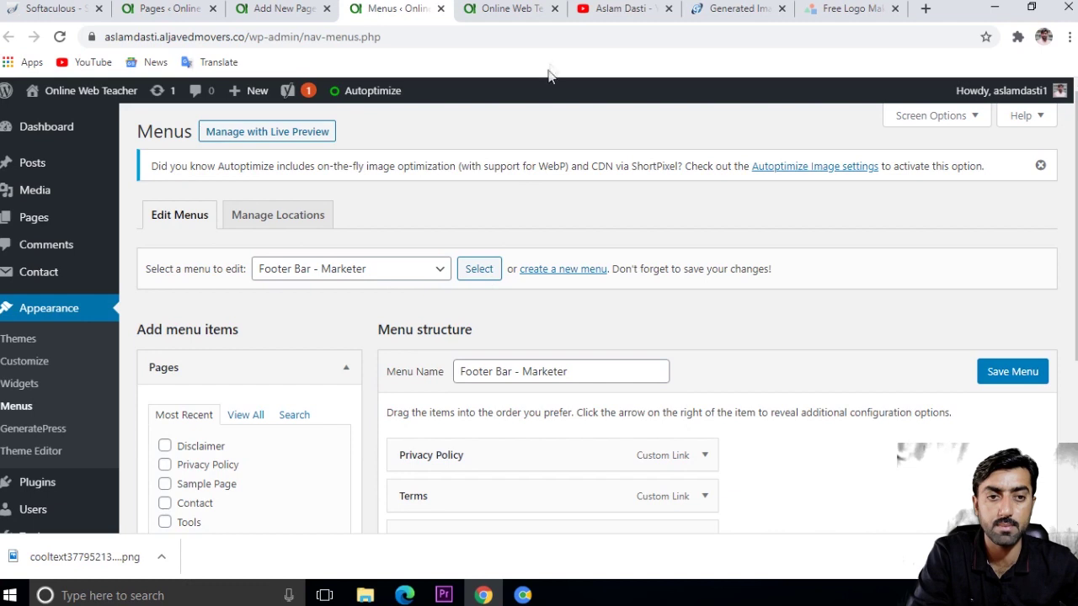
Step: Load the Primary - Marketer (Primary Menu) menu and look over its structure and the pages available to add
{"action": "left_click", "coordinate": [406, 274]}
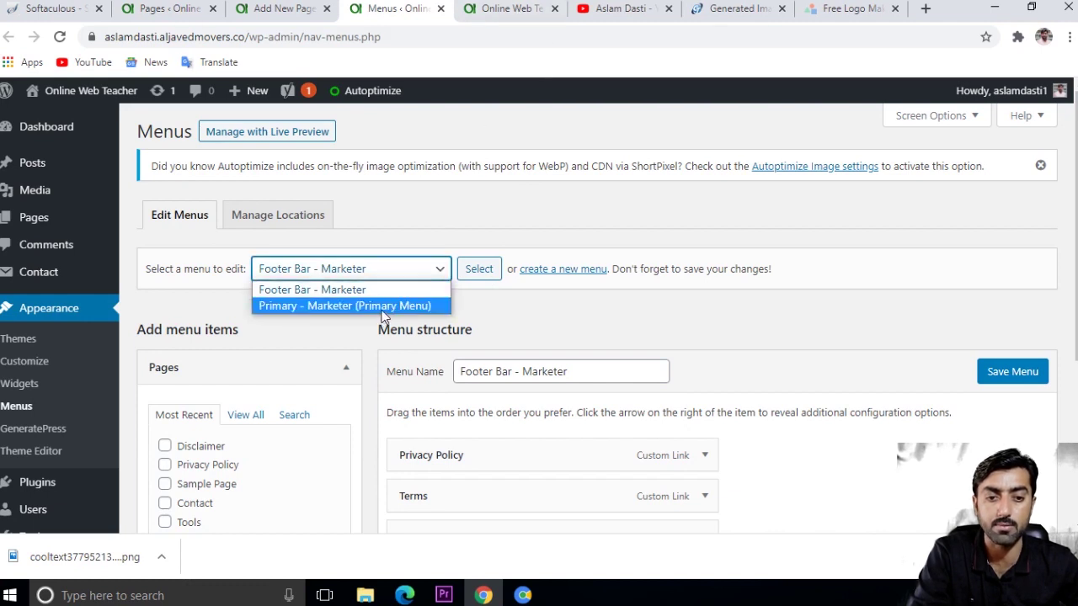
{"action": "left_click", "coordinate": [383, 306]}
{"action": "left_click", "coordinate": [478, 270]}
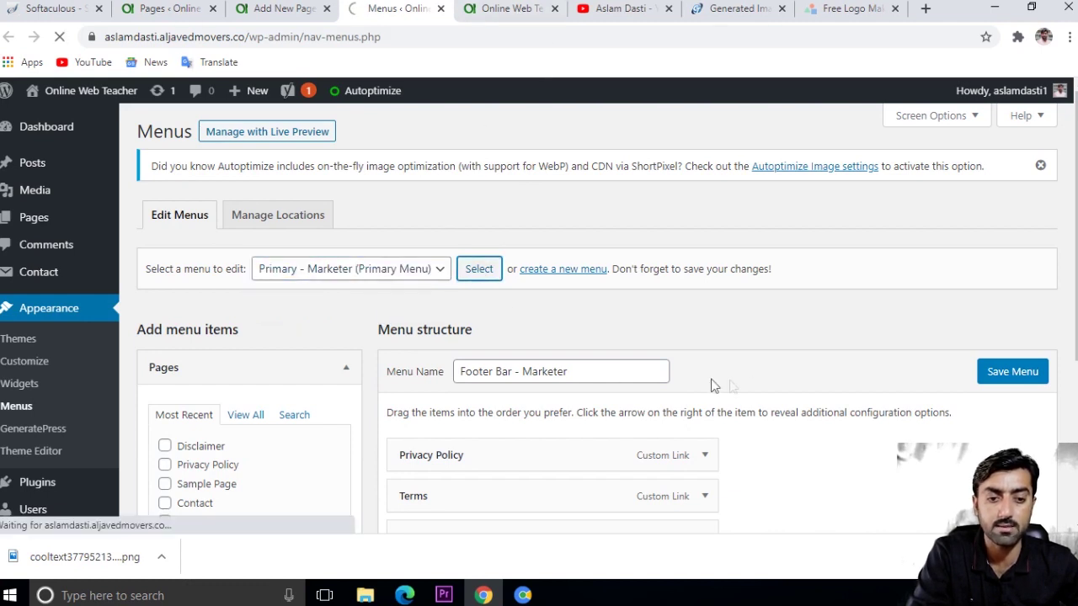
{"action": "scroll", "coordinate": [720, 390], "scroll_direction": "down", "scroll_amount": 2}
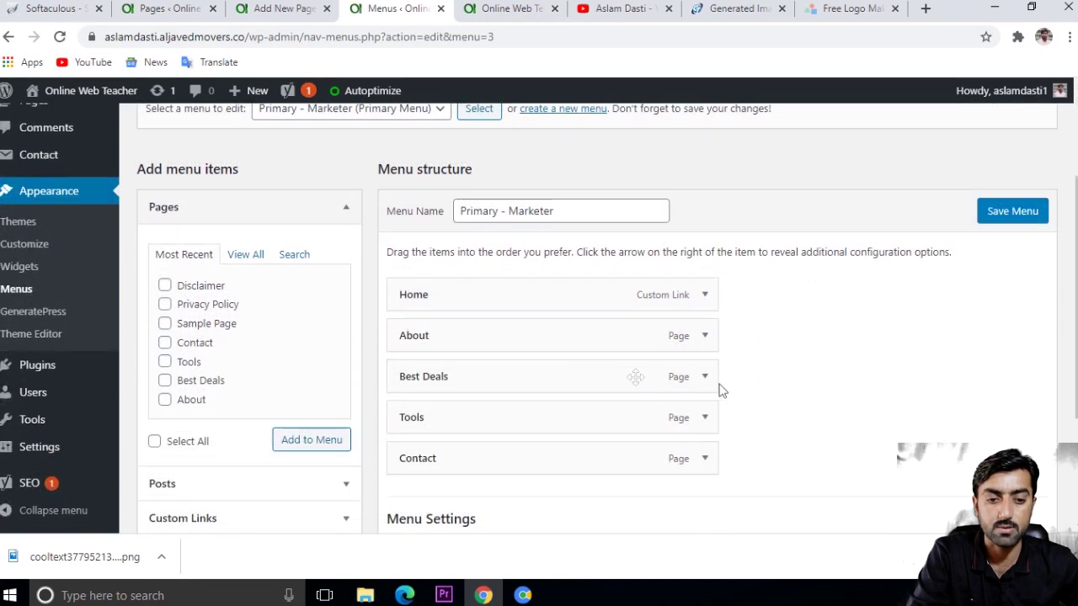
{"action": "scroll", "coordinate": [497, 345], "scroll_direction": "up", "scroll_amount": 1}
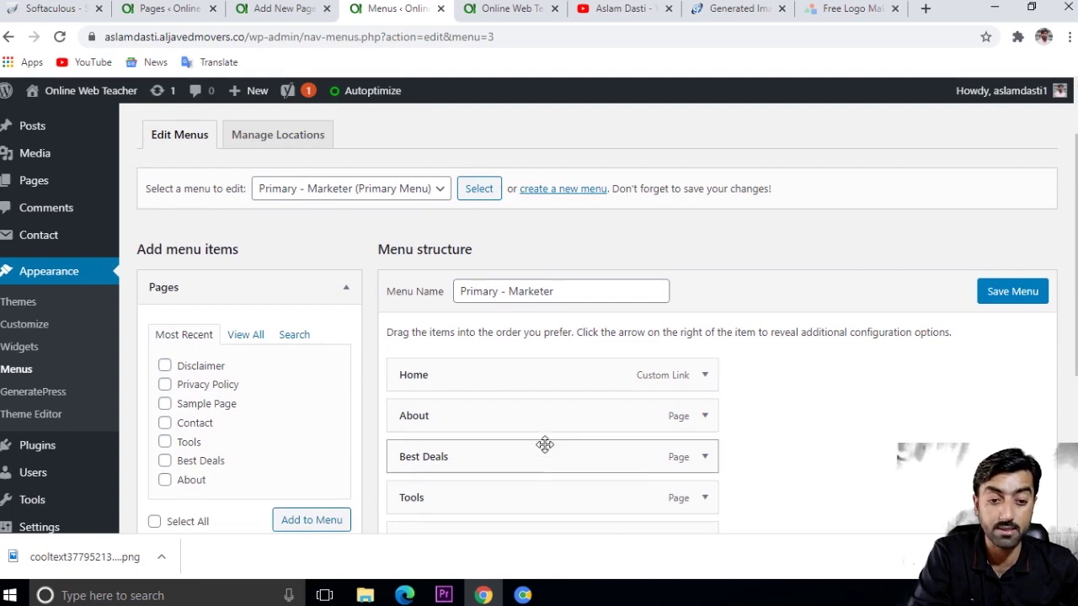
{"action": "scroll", "coordinate": [536, 458], "scroll_direction": "up", "scroll_amount": 1}
{"action": "scroll", "coordinate": [536, 458], "scroll_direction": "up", "scroll_amount": 1}
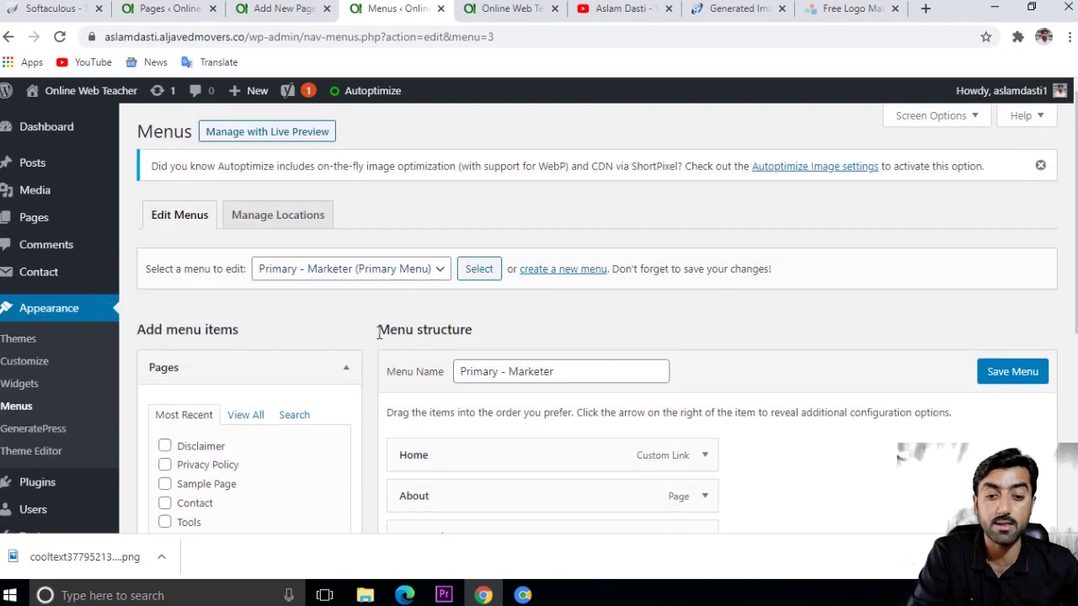
{"action": "scroll", "coordinate": [378, 335], "scroll_direction": "down", "scroll_amount": 2}
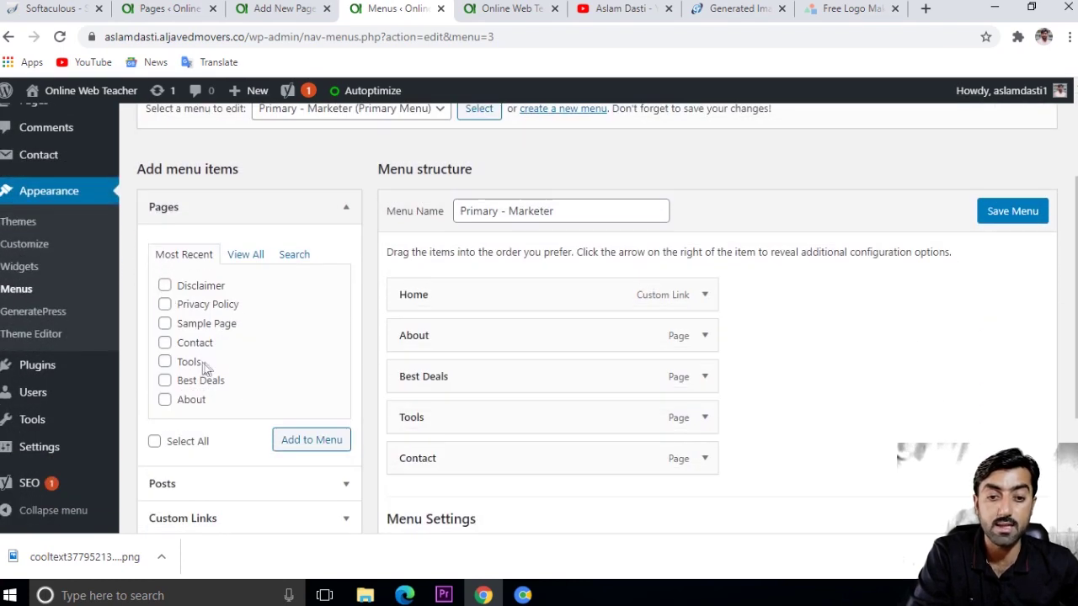
{"action": "scroll", "coordinate": [414, 345], "scroll_direction": "up", "scroll_amount": 2}
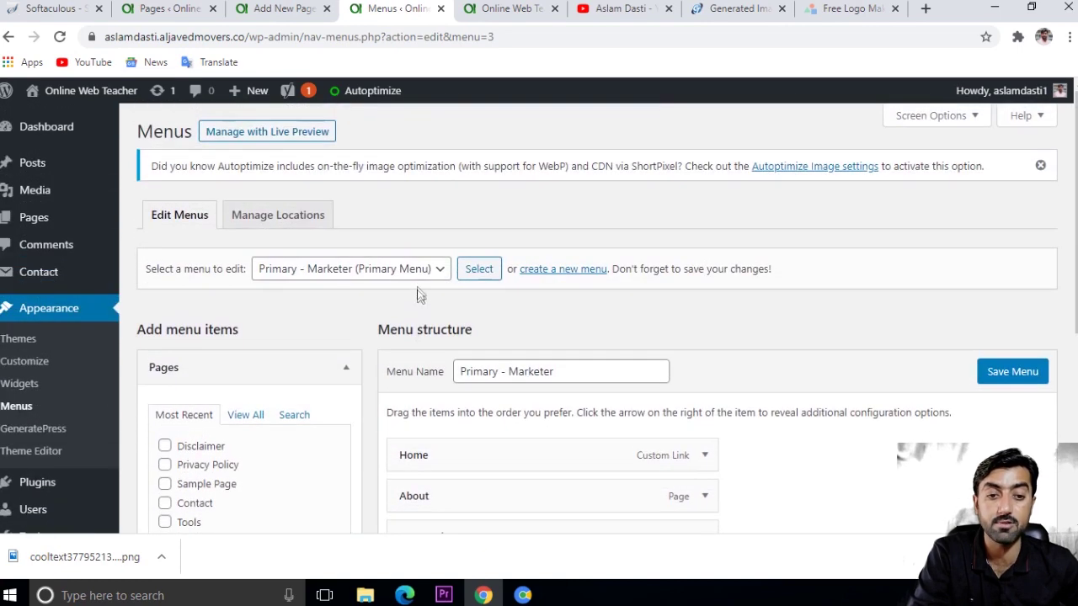
Step: Load the Footer Bar - Marketer menu and add the Disclaimer and Privacy Policy pages to it
{"action": "left_click", "coordinate": [418, 280]}
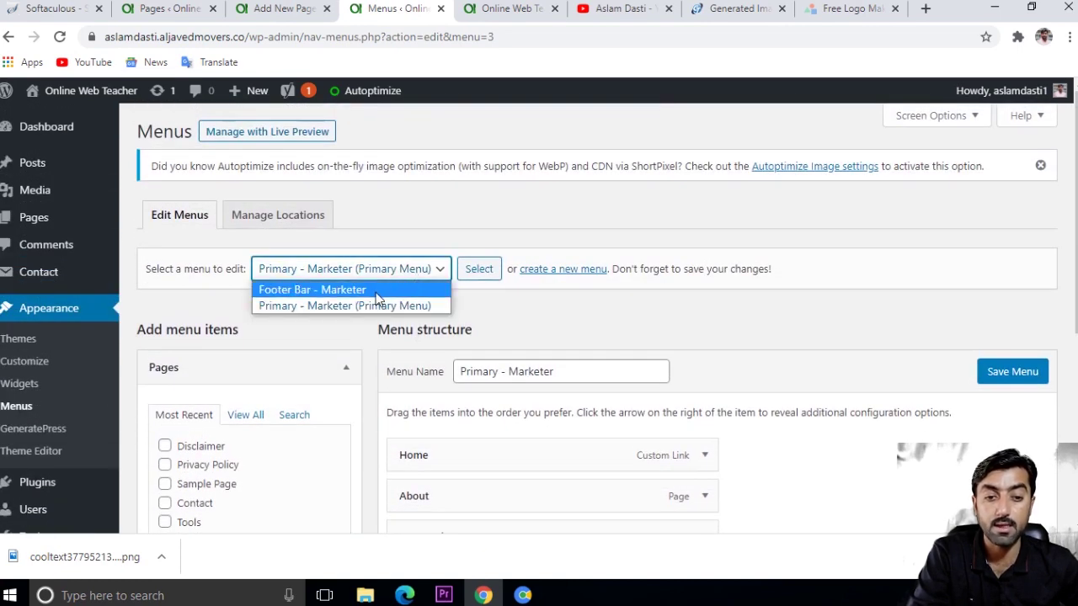
{"action": "left_click", "coordinate": [378, 290]}
{"action": "left_click", "coordinate": [479, 276]}
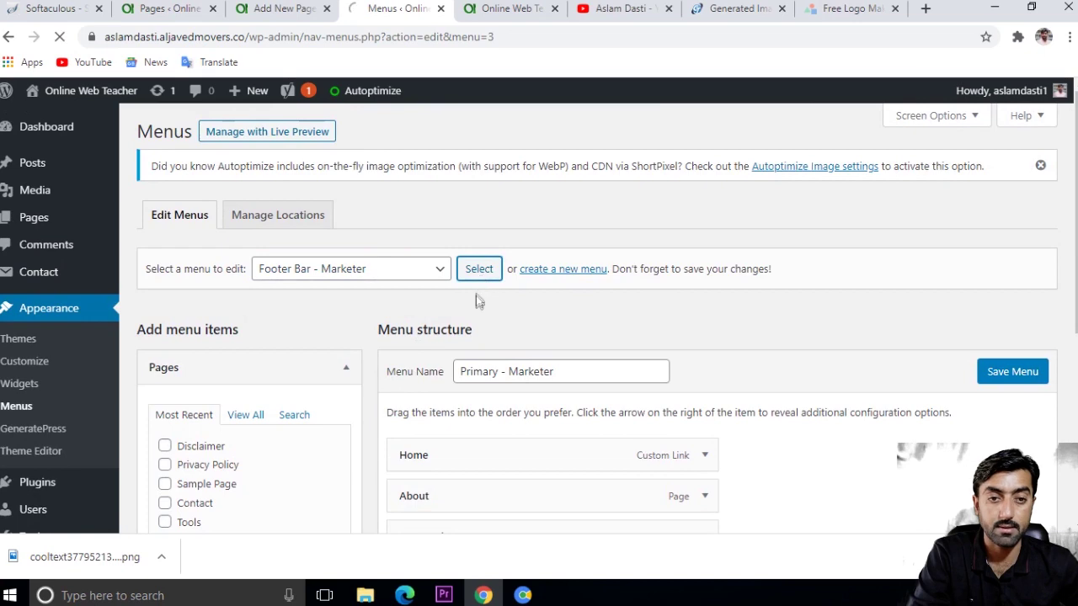
{"action": "scroll", "coordinate": [434, 322], "scroll_direction": "down", "scroll_amount": 2}
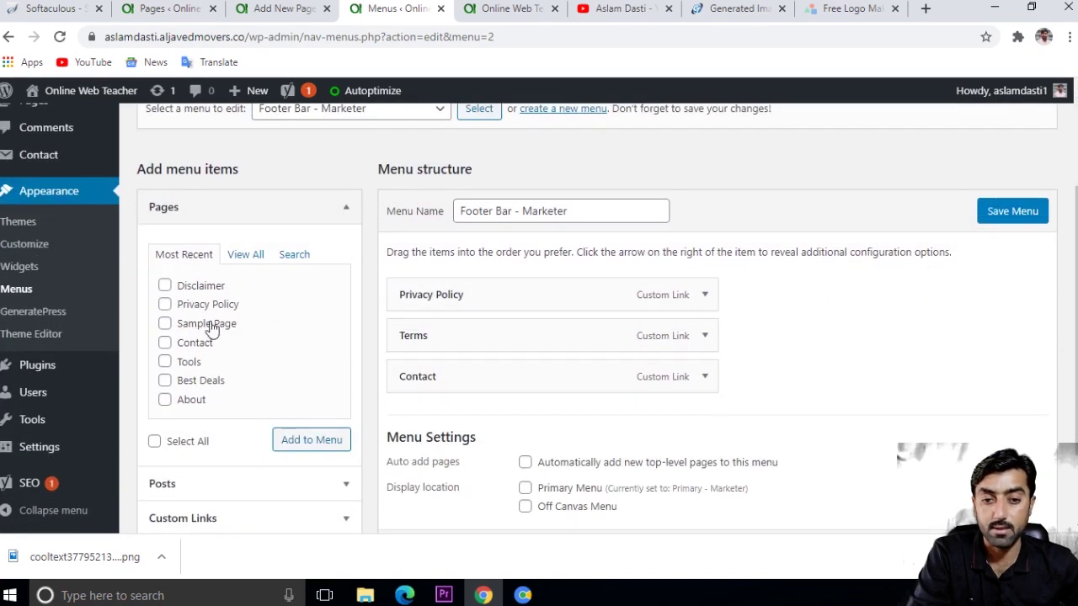
{"action": "left_click", "coordinate": [166, 305]}
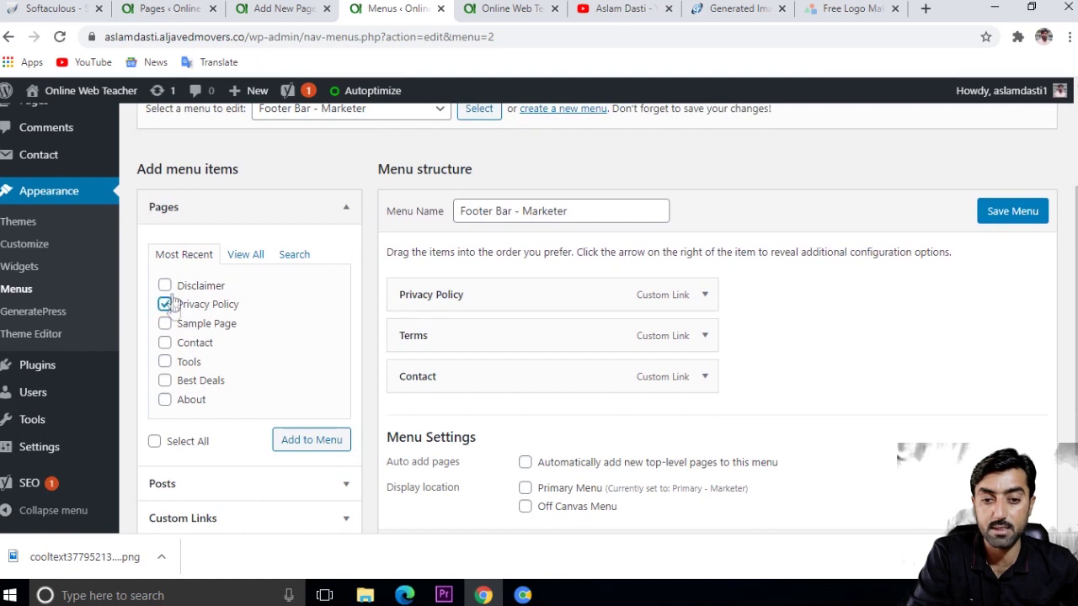
{"action": "left_click", "coordinate": [320, 448]}
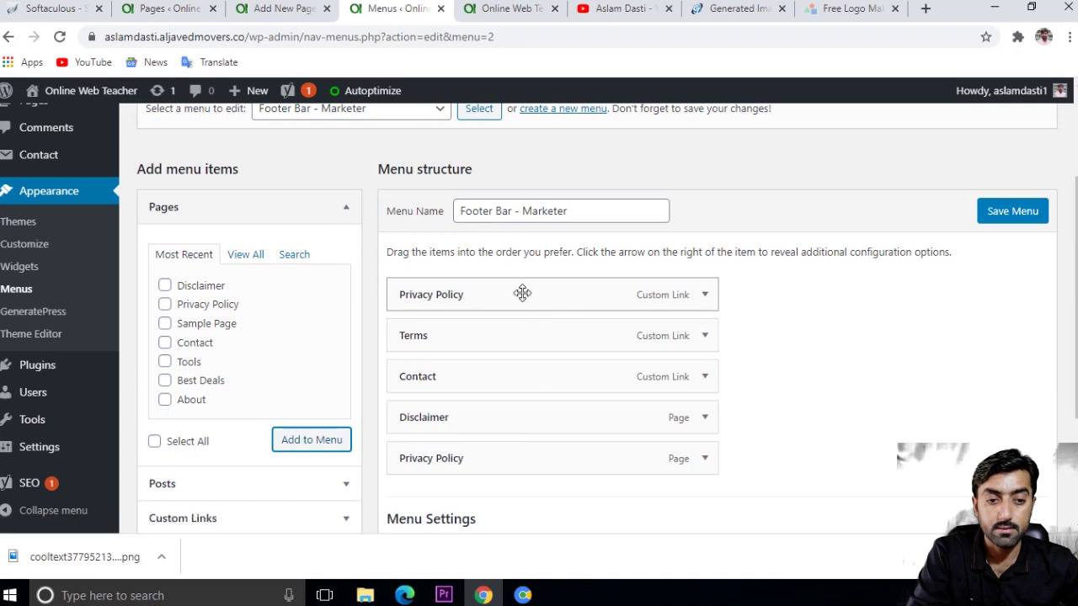
Step: Remove the old Privacy Policy custom link from the Footer Bar - Marketer menu and save the menu
{"action": "left_click", "coordinate": [706, 296]}
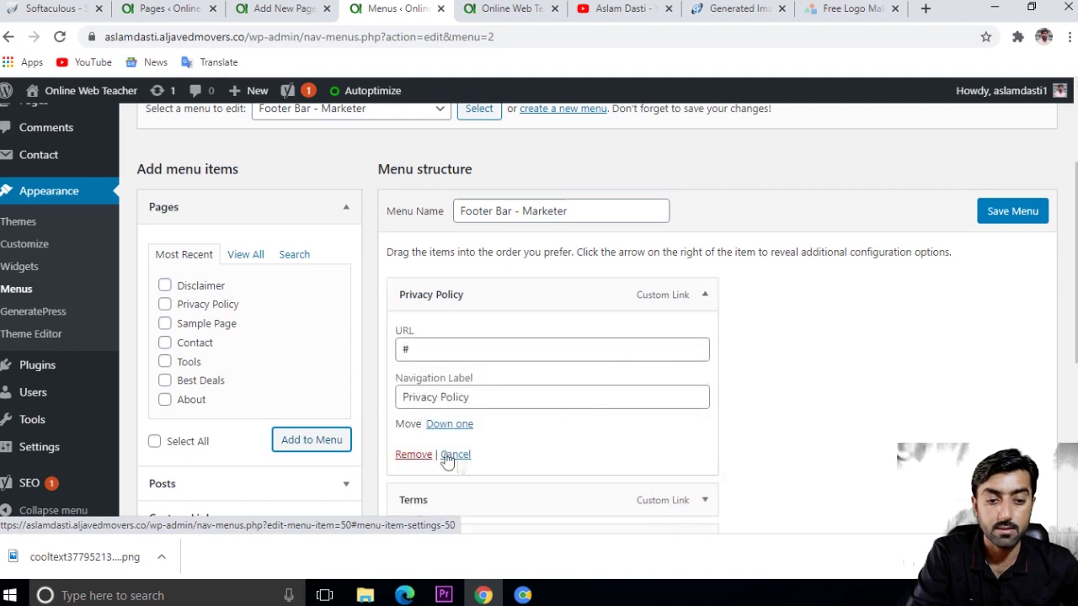
{"action": "left_click", "coordinate": [414, 456]}
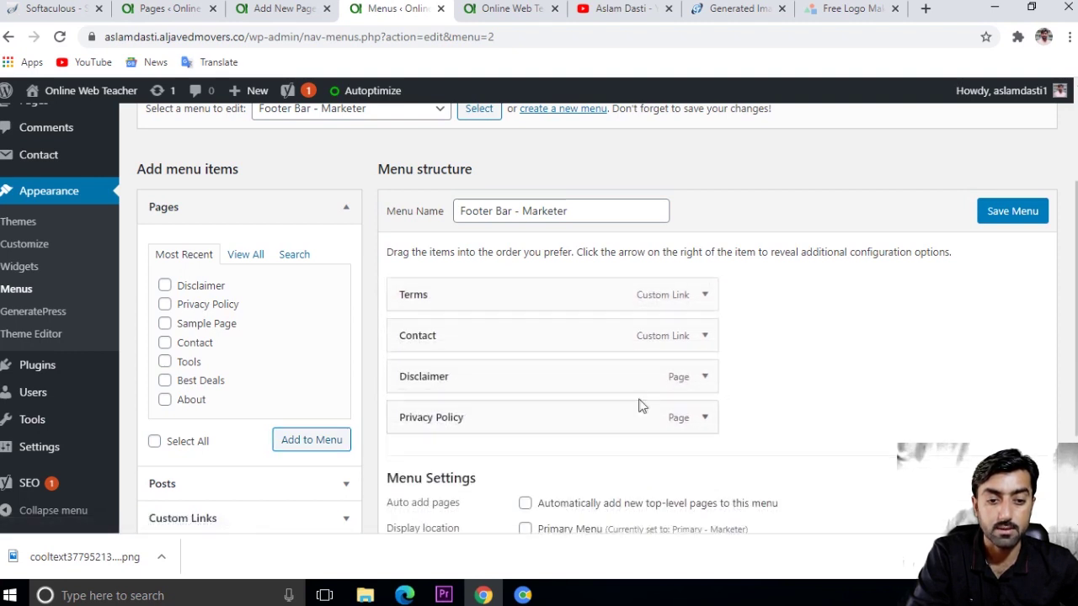
{"action": "scroll", "coordinate": [814, 406], "scroll_direction": "down", "scroll_amount": 1}
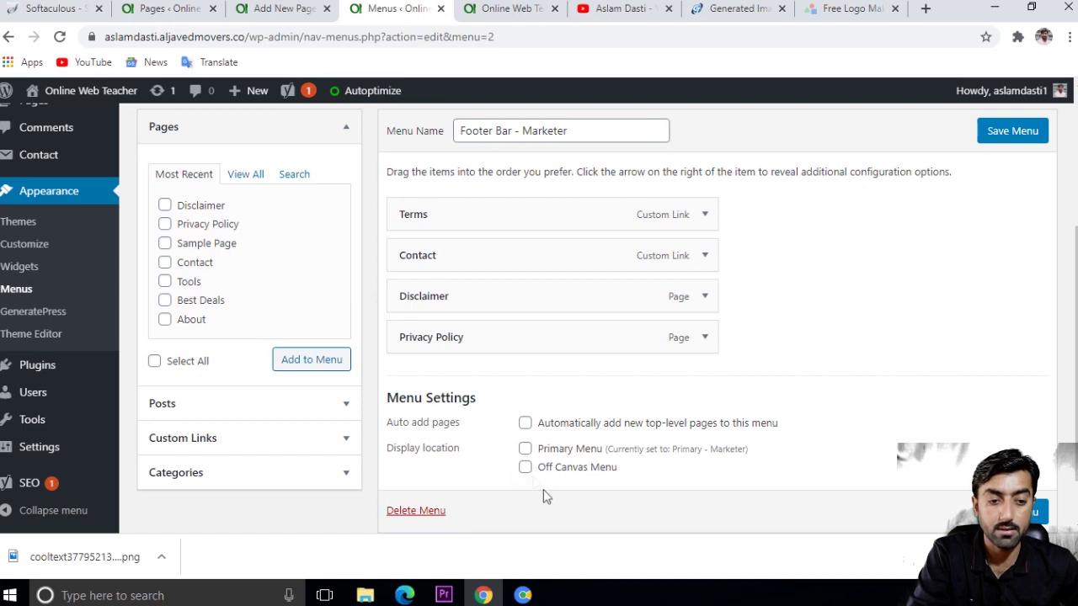
{"action": "left_click", "coordinate": [1014, 511]}
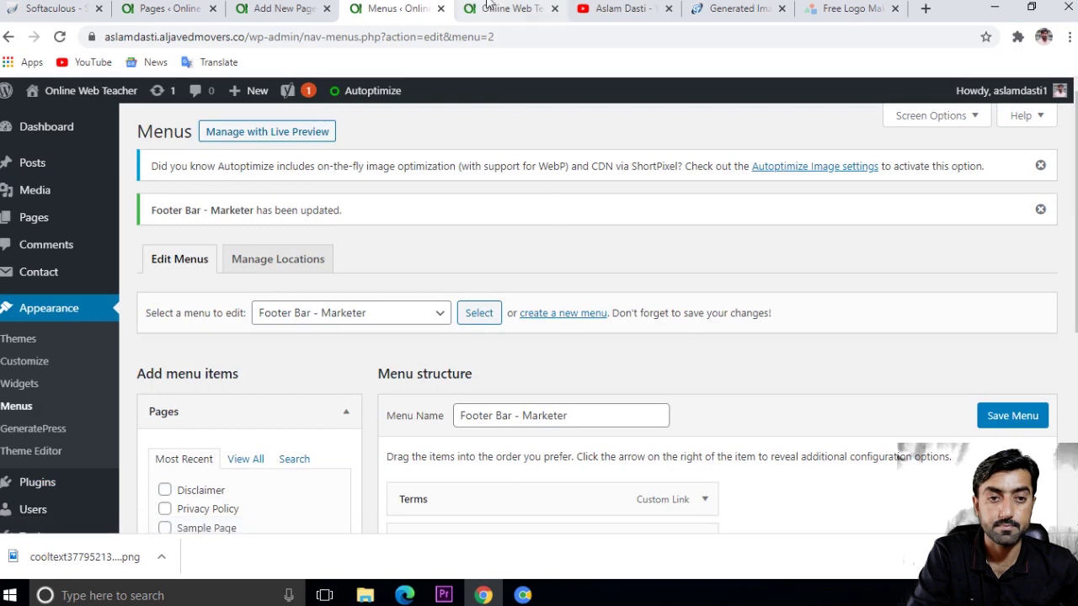
Step: Reload the live site, check the footer links at the end of the home page, and return to the menu editor
{"action": "left_click", "coordinate": [509, 8]}
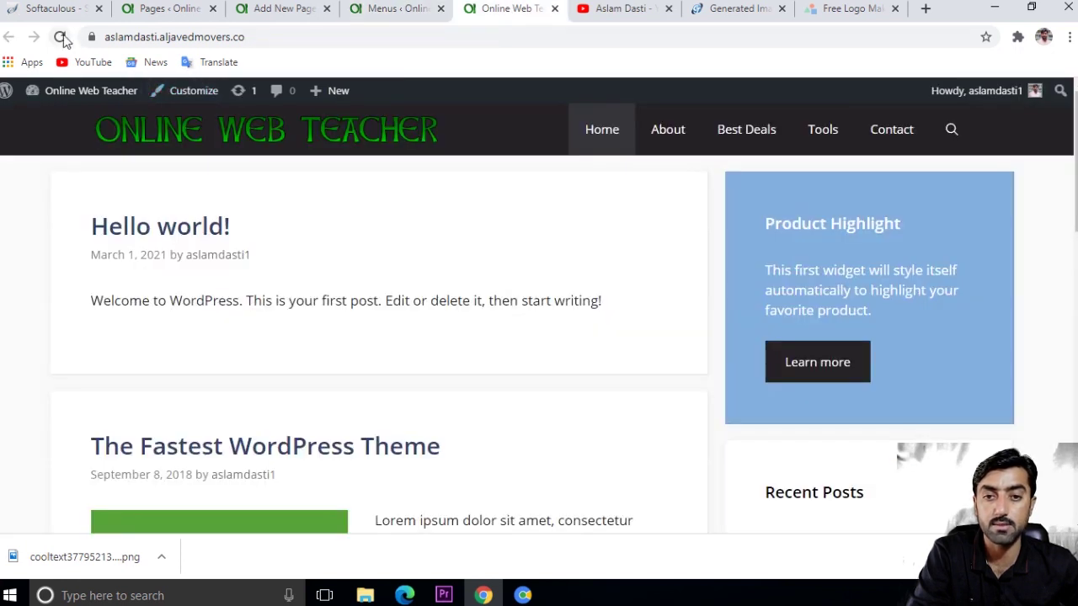
{"action": "left_click", "coordinate": [60, 36]}
{"action": "scroll", "coordinate": [409, 252], "scroll_direction": "down", "scroll_amount": 10}
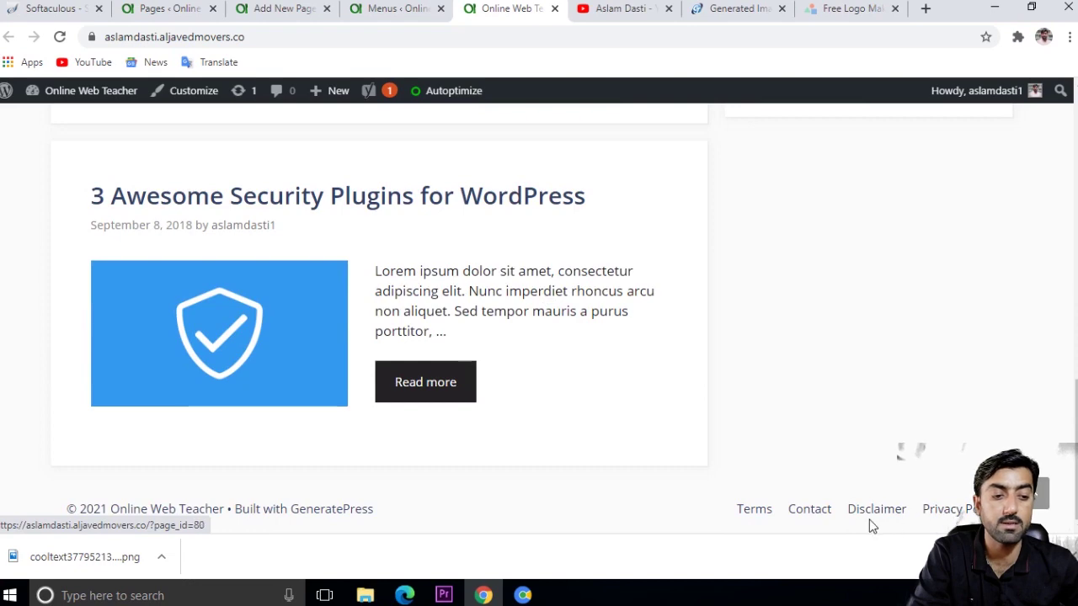
{"action": "scroll", "coordinate": [738, 474], "scroll_direction": "up", "scroll_amount": 15}
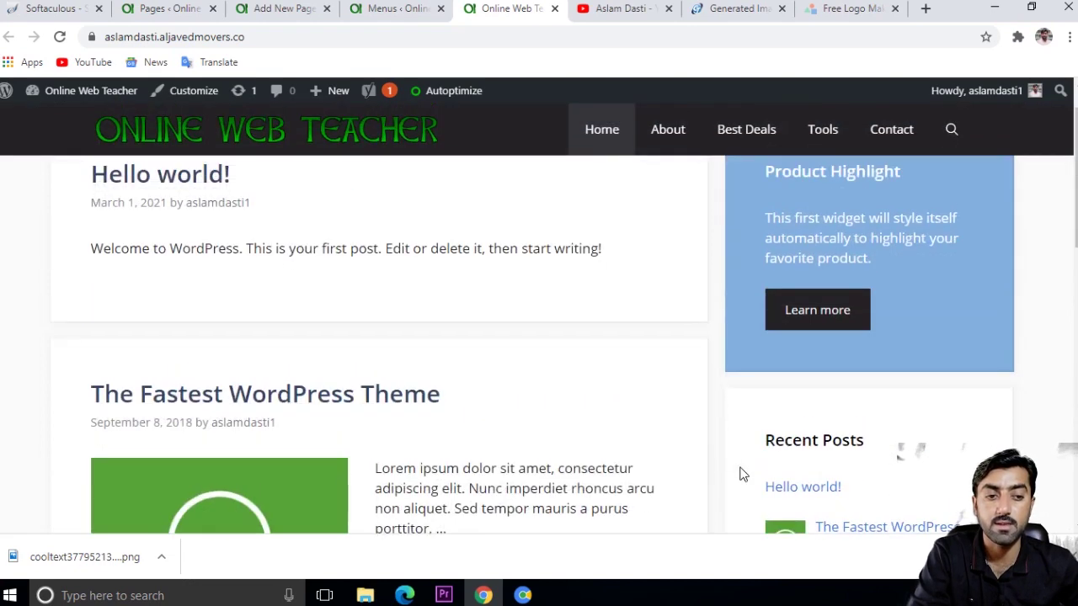
{"action": "key", "text": "ctrl+shift+Tab"}
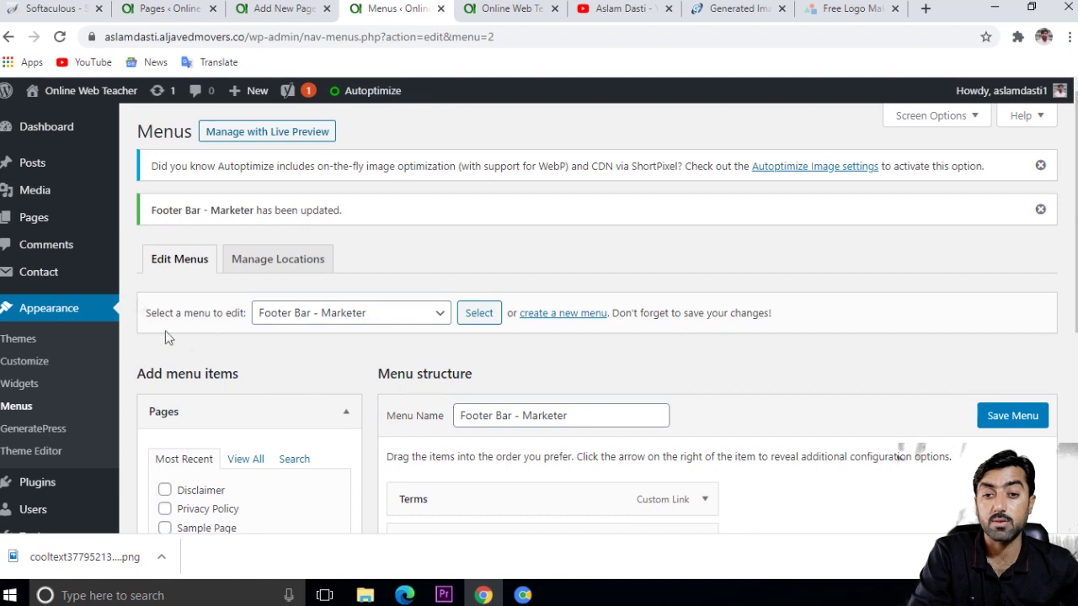
Step: Create a new post category named Technology, leaving its slug, parent and description at their defaults
{"action": "mouse_move", "coordinate": [55, 165]}
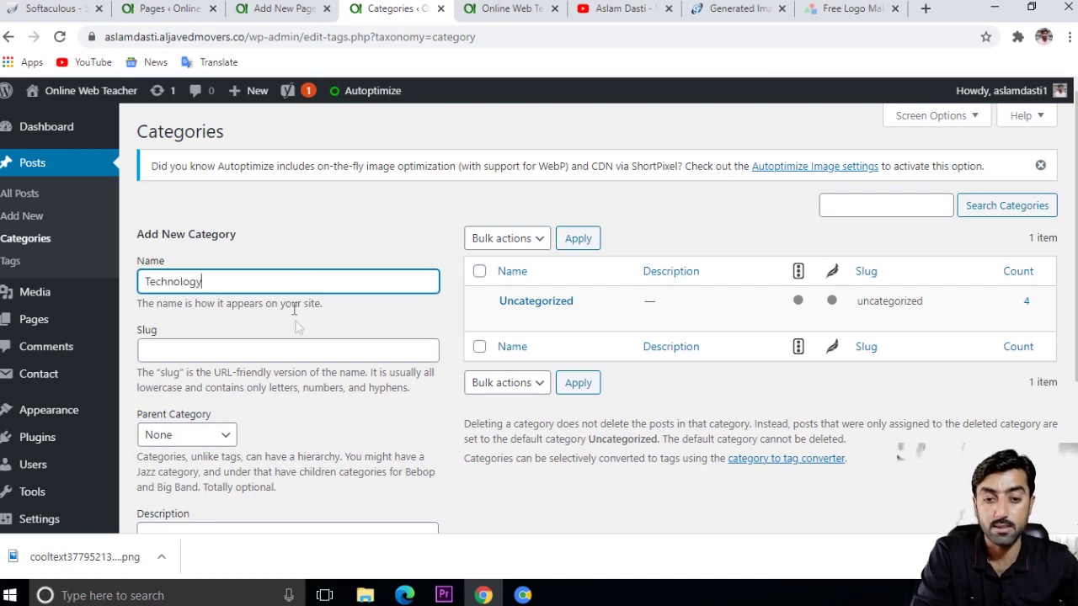
{"action": "scroll", "coordinate": [296, 327], "scroll_direction": "down", "scroll_amount": 3}
{"action": "left_click", "coordinate": [201, 452]}
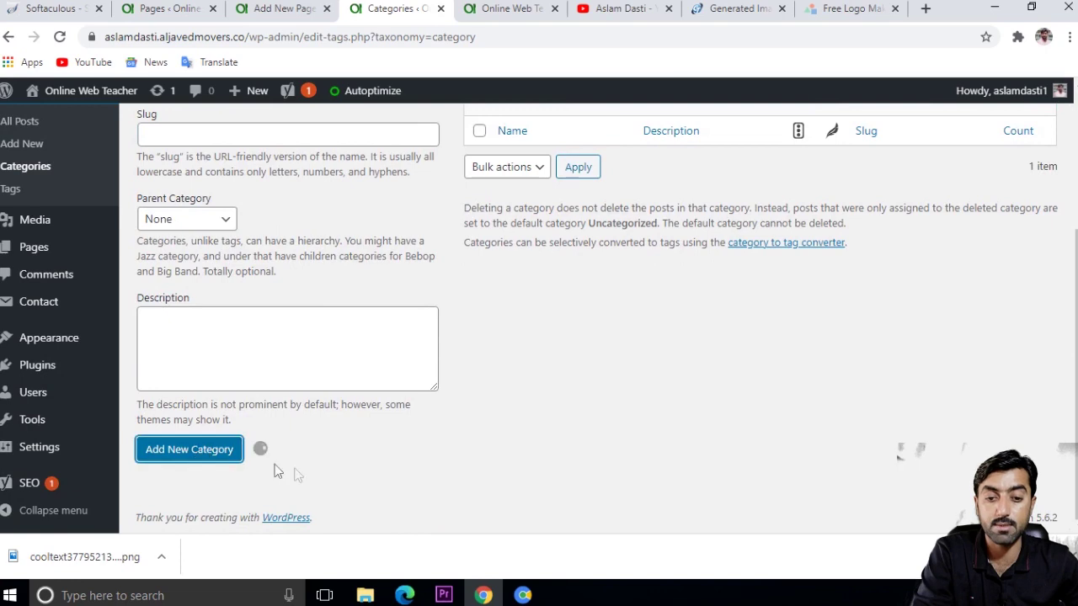
{"action": "scroll", "coordinate": [369, 437], "scroll_direction": "up", "scroll_amount": 3}
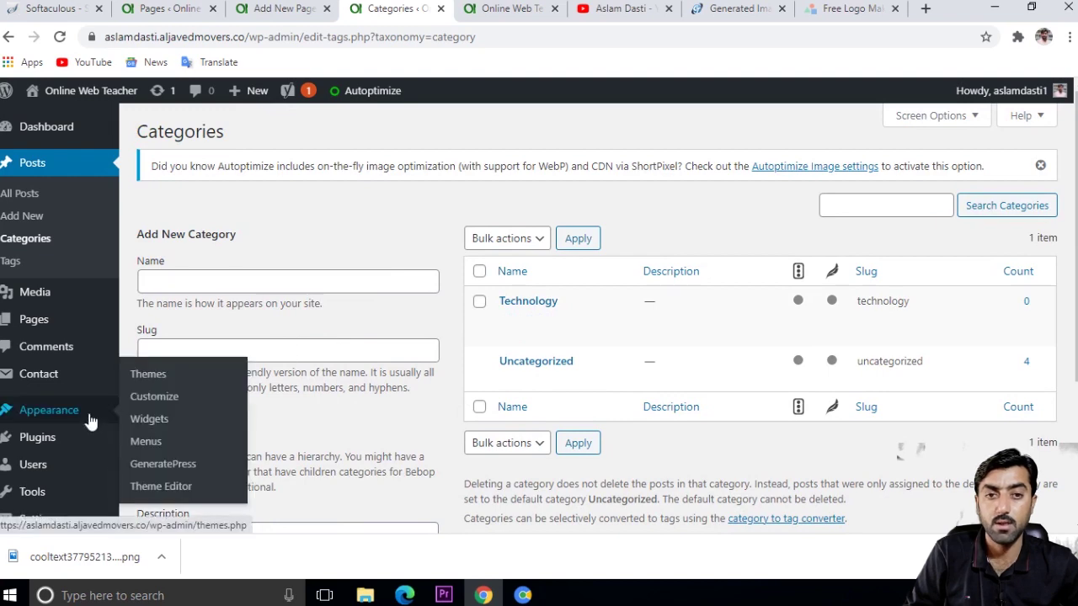
Step: Glance at the live site's navigation, then open the menu editor and load the Primary - Marketer (Primary Menu) menu
{"action": "left_click", "coordinate": [508, 12]}
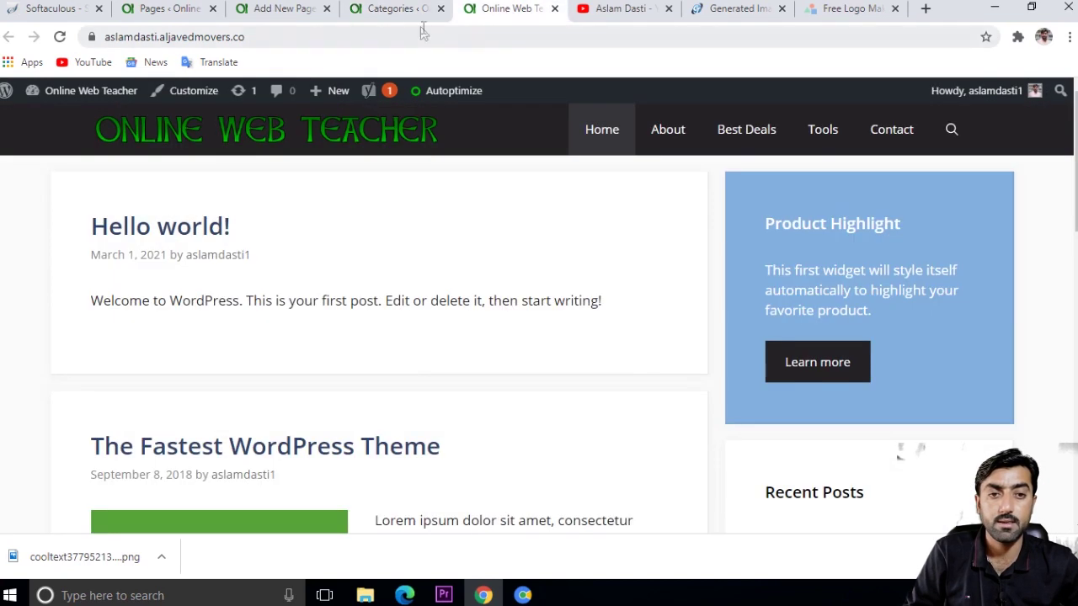
{"action": "left_click", "coordinate": [412, 10]}
{"action": "mouse_move", "coordinate": [78, 418]}
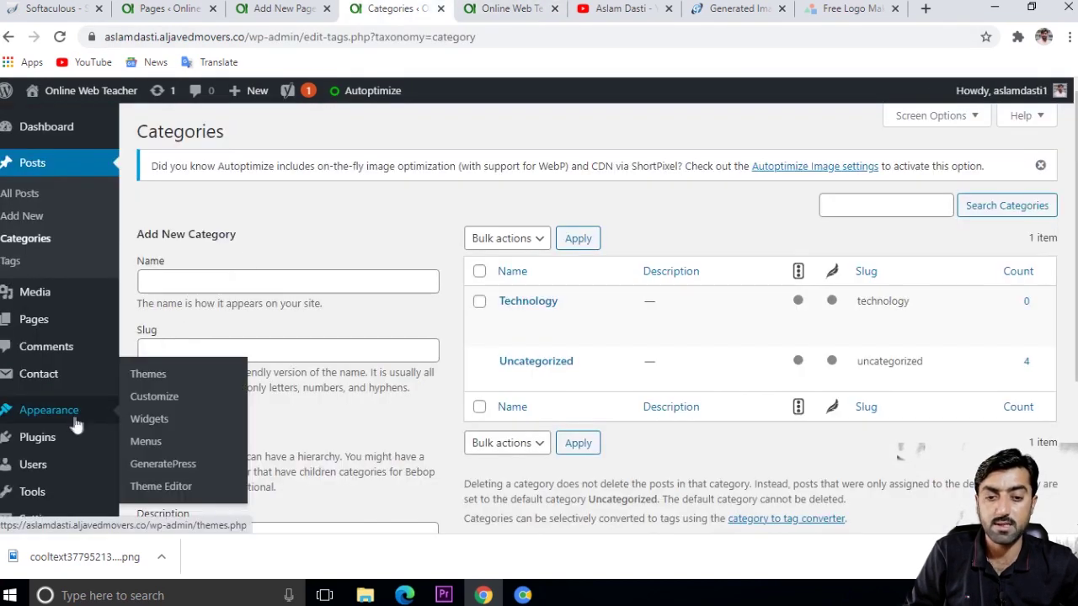
{"action": "left_click", "coordinate": [155, 445]}
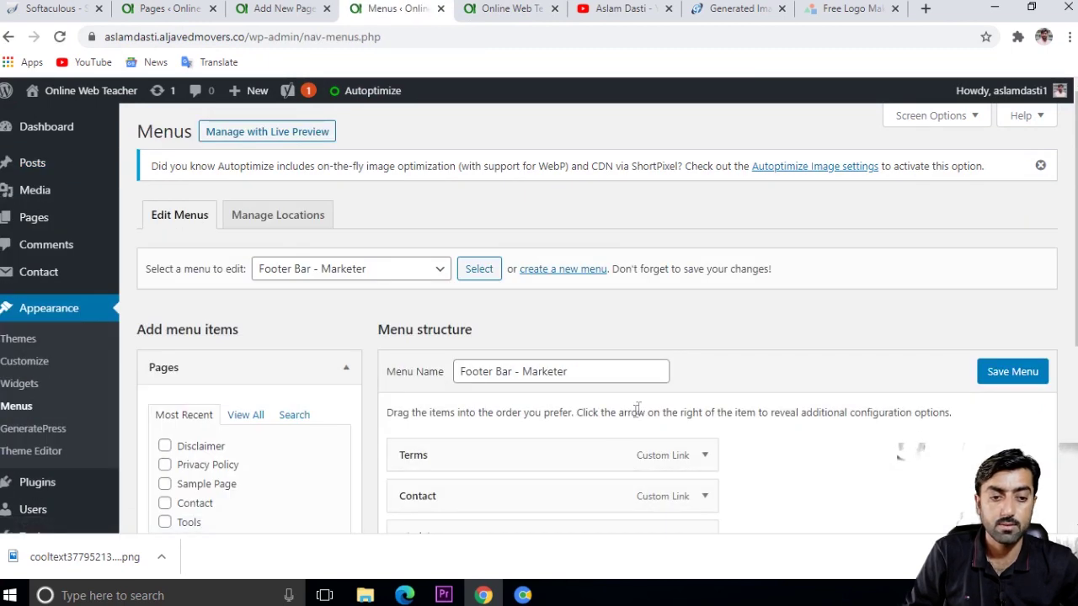
{"action": "left_click", "coordinate": [431, 270]}
{"action": "left_click", "coordinate": [362, 308]}
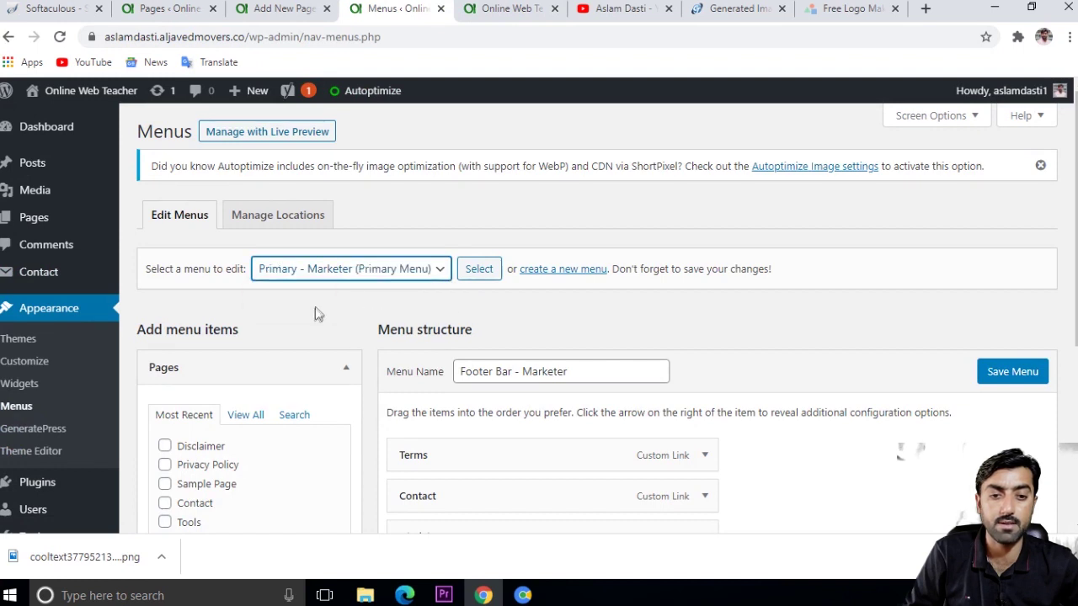
{"action": "left_click", "coordinate": [479, 271]}
Step: Add the Technology category to the Primary - Marketer menu and save the menu
{"action": "scroll", "coordinate": [329, 402], "scroll_direction": "down", "scroll_amount": 2}
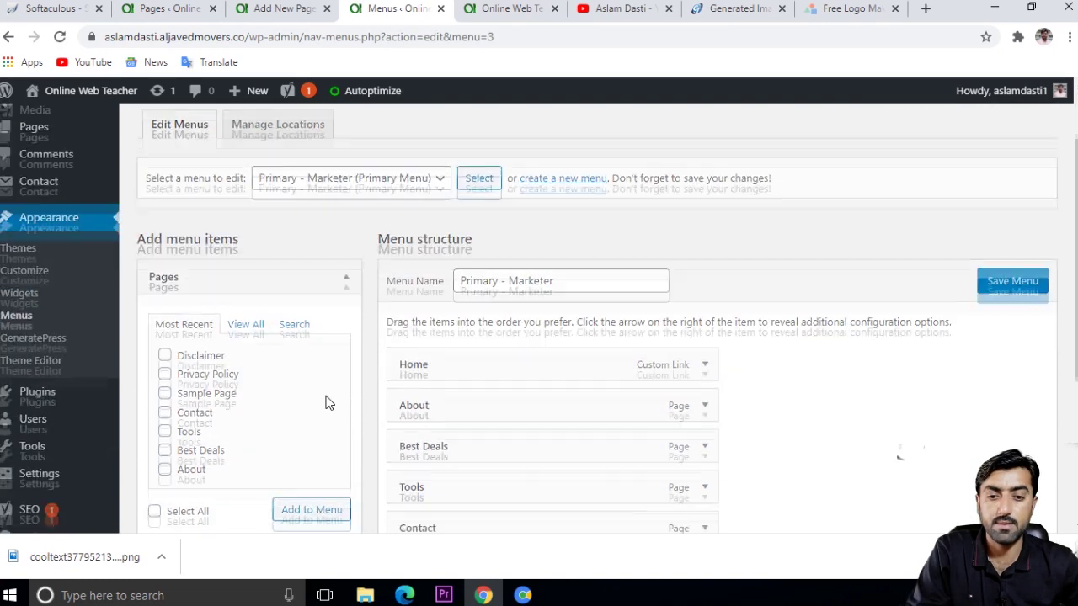
{"action": "scroll", "coordinate": [328, 402], "scroll_direction": "down", "scroll_amount": 3}
{"action": "left_click", "coordinate": [322, 385]}
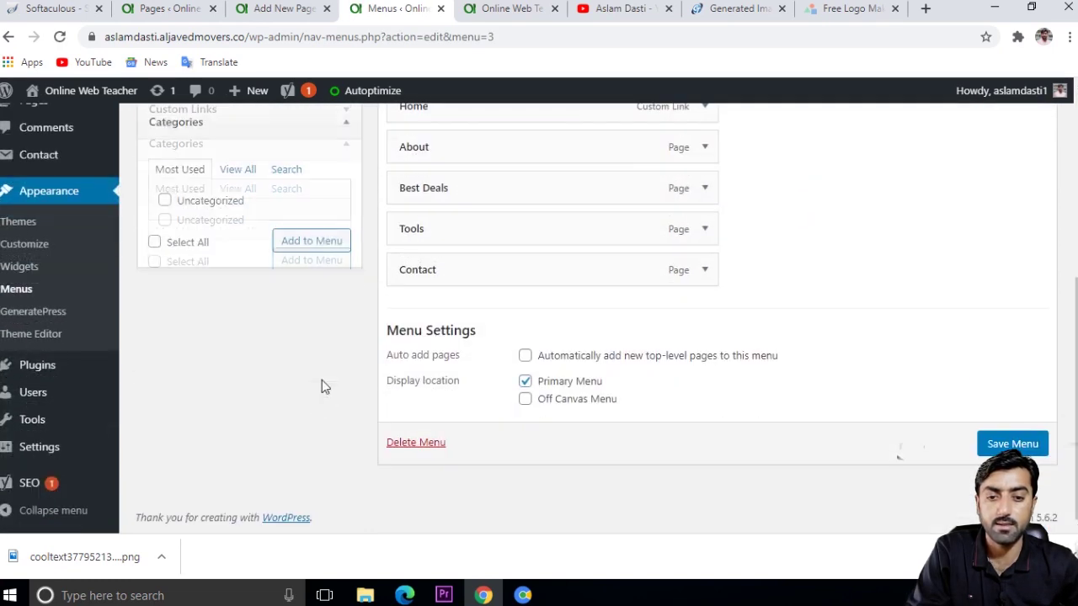
{"action": "scroll", "coordinate": [299, 344], "scroll_direction": "up", "scroll_amount": 2}
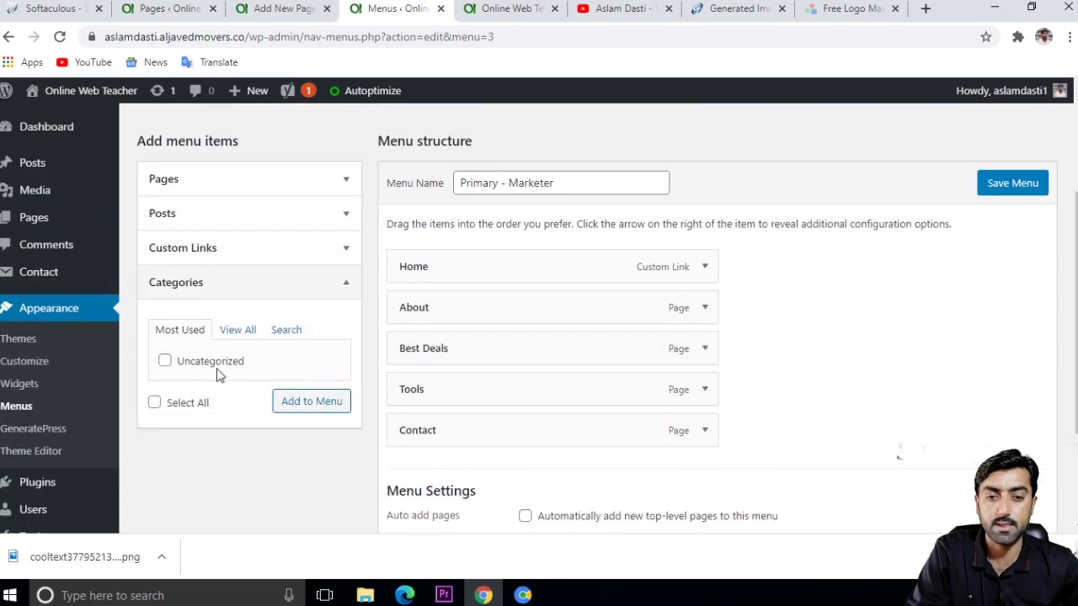
{"action": "left_click", "coordinate": [243, 333]}
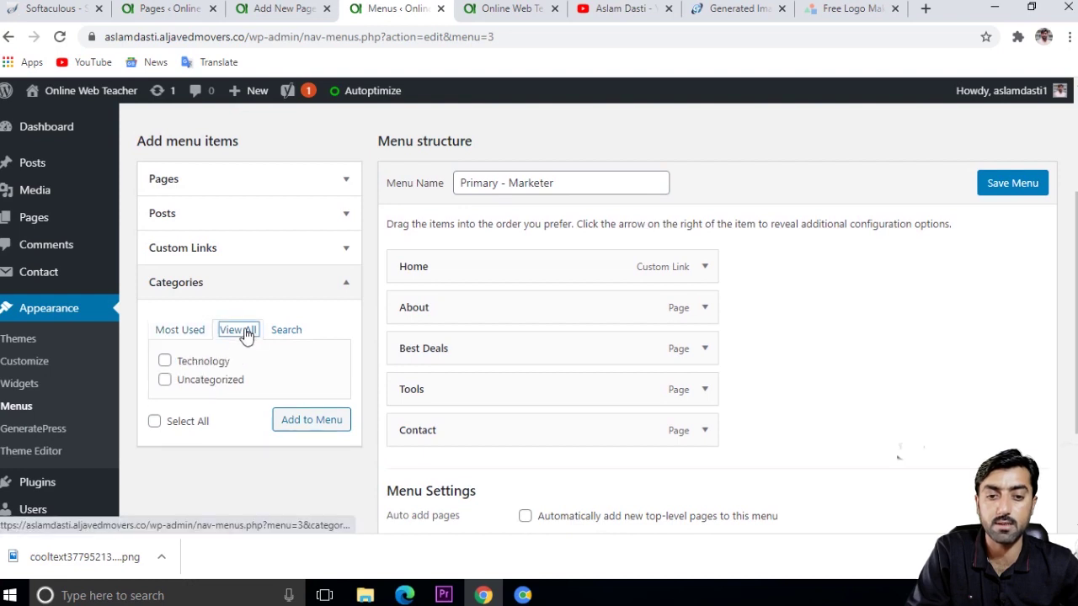
{"action": "left_click", "coordinate": [167, 361]}
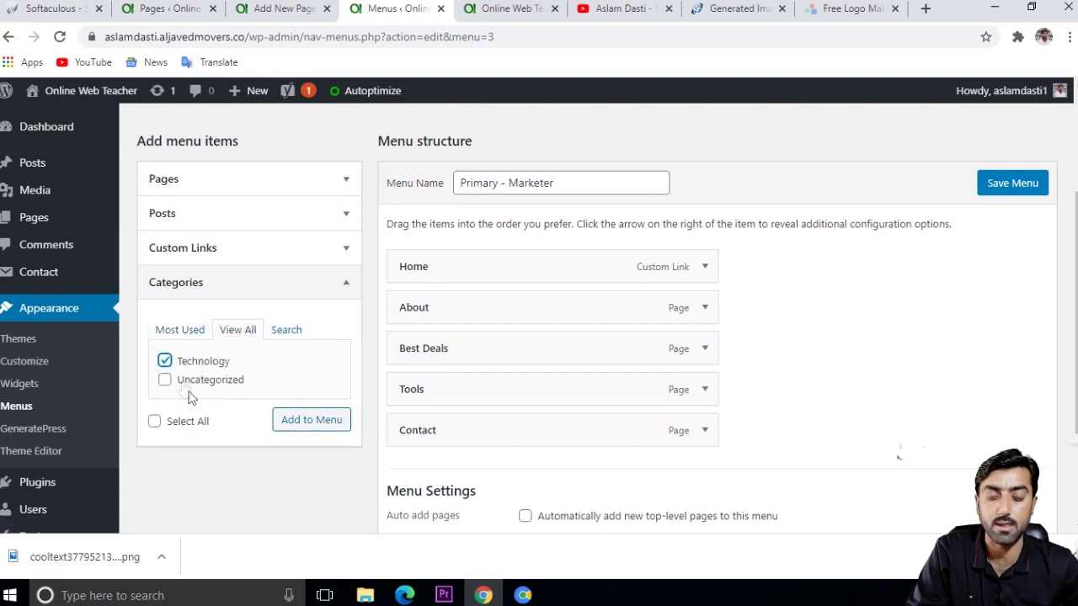
{"action": "left_click", "coordinate": [308, 422]}
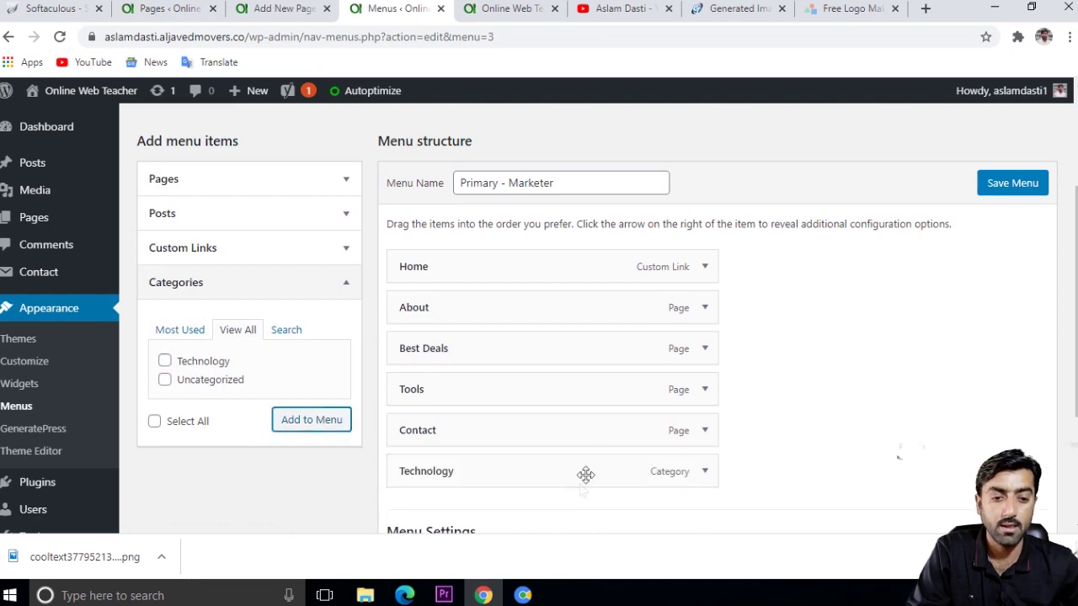
{"action": "scroll", "coordinate": [752, 474], "scroll_direction": "down", "scroll_amount": 3}
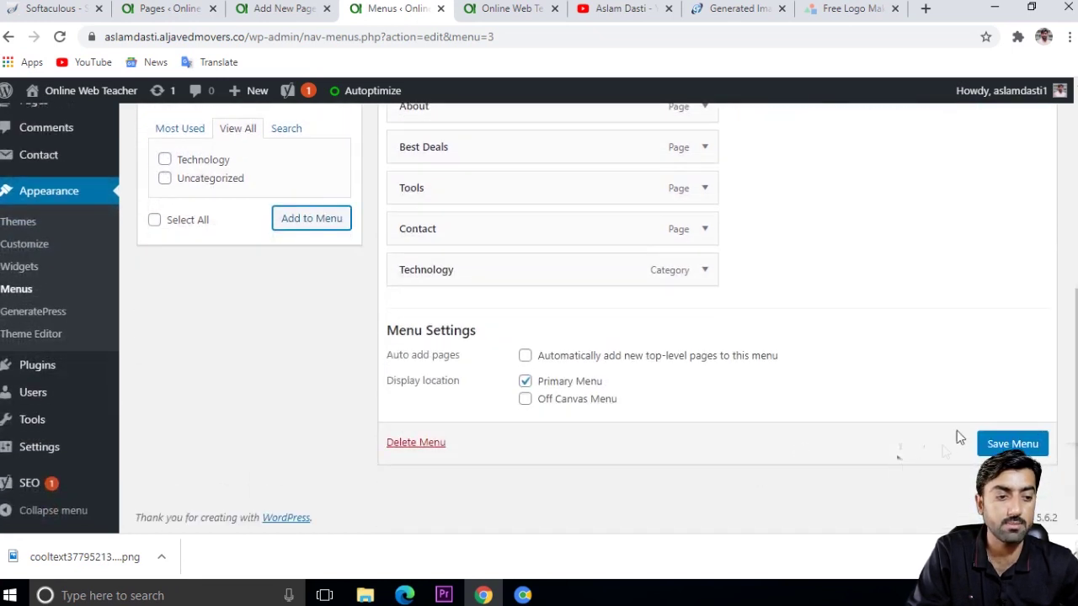
{"action": "left_click", "coordinate": [1006, 443]}
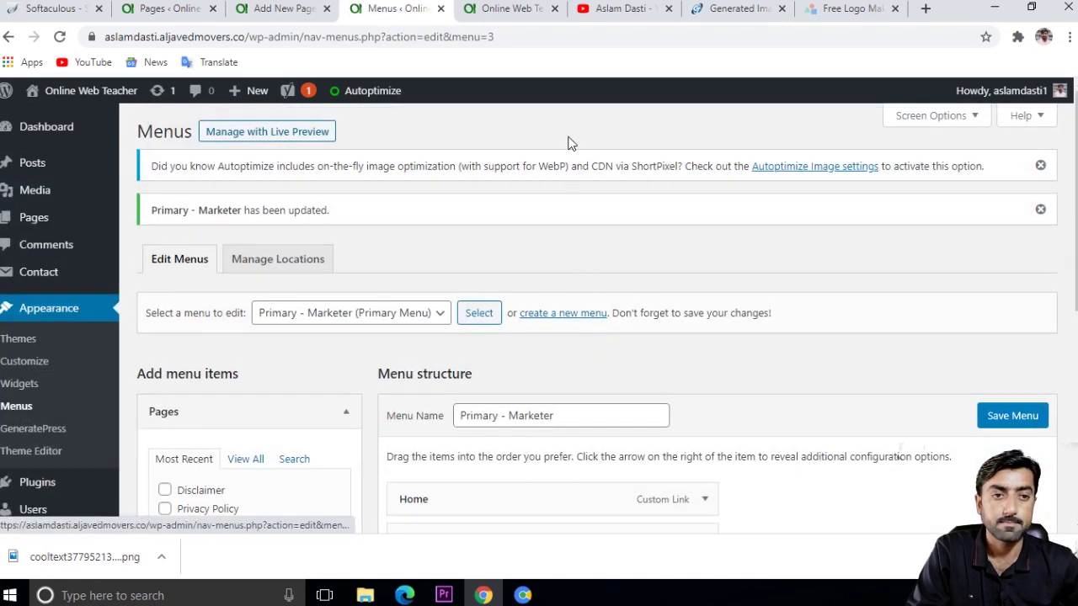
Step: Reload the live home page through the site logo, check its navigation bar, and return to the menu editor
{"action": "left_click", "coordinate": [501, 11]}
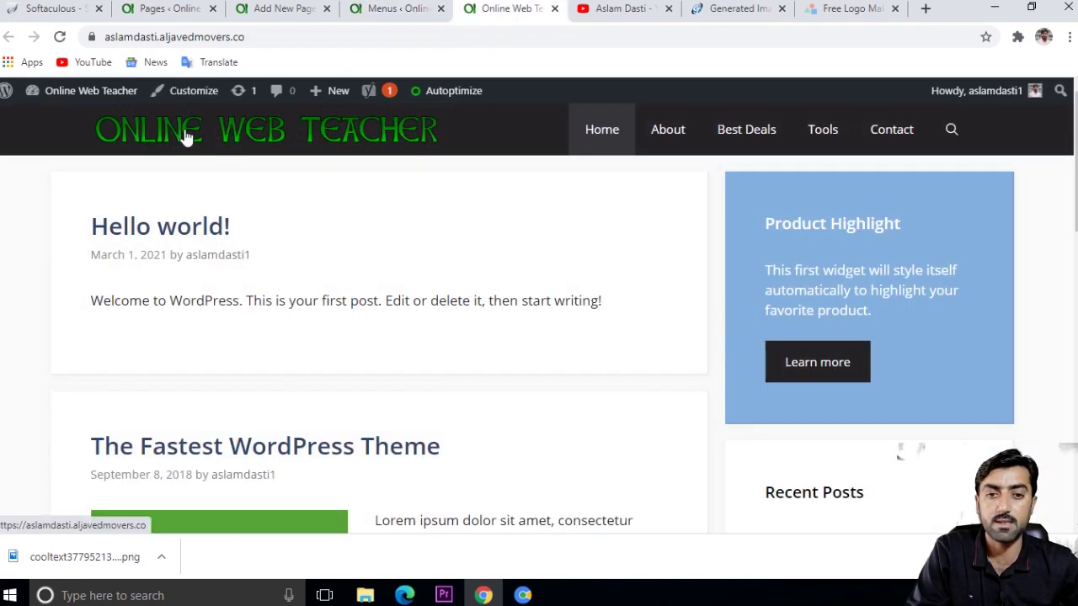
{"action": "left_click", "coordinate": [187, 137]}
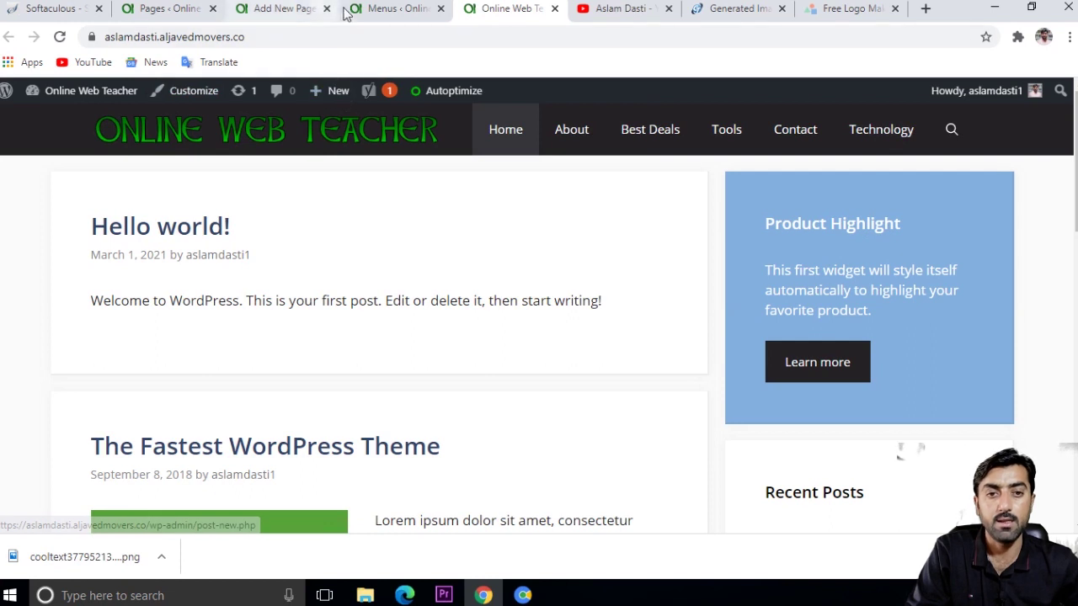
{"action": "left_click", "coordinate": [396, 8]}
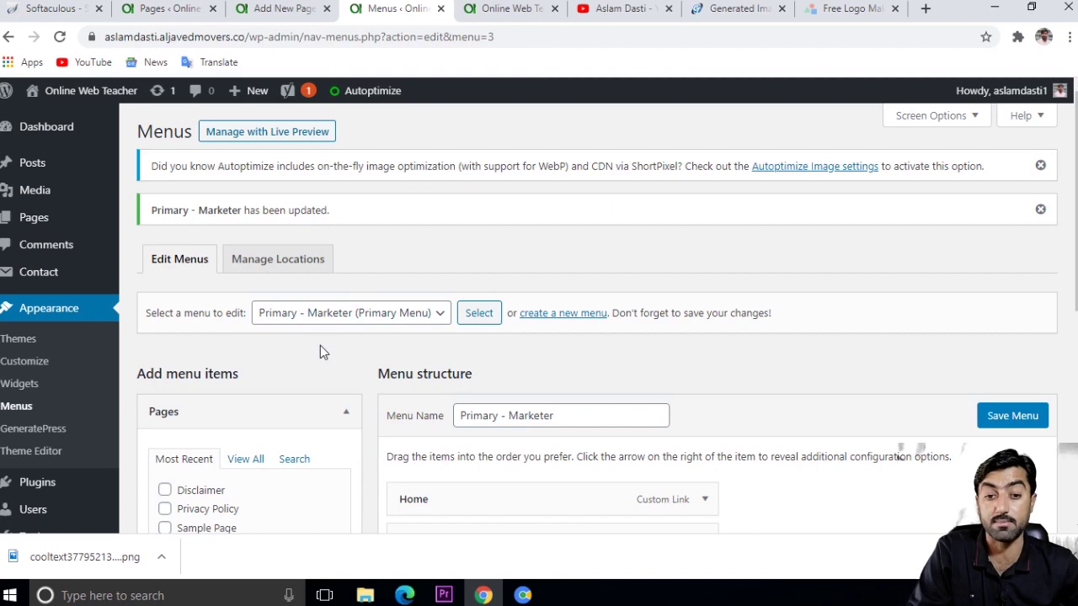
Step: Open the post The Fastest WordPress Theme on the live site and look over its image, text and comment section
{"action": "left_click", "coordinate": [515, 10]}
{"action": "scroll", "coordinate": [568, 410], "scroll_direction": "down", "scroll_amount": 3}
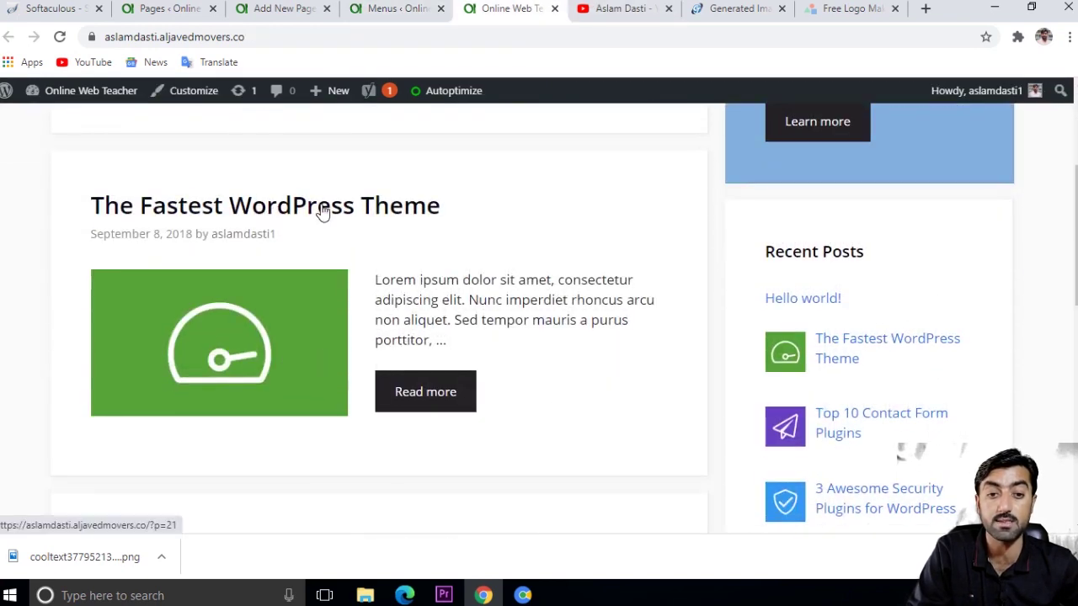
{"action": "left_click", "coordinate": [308, 208]}
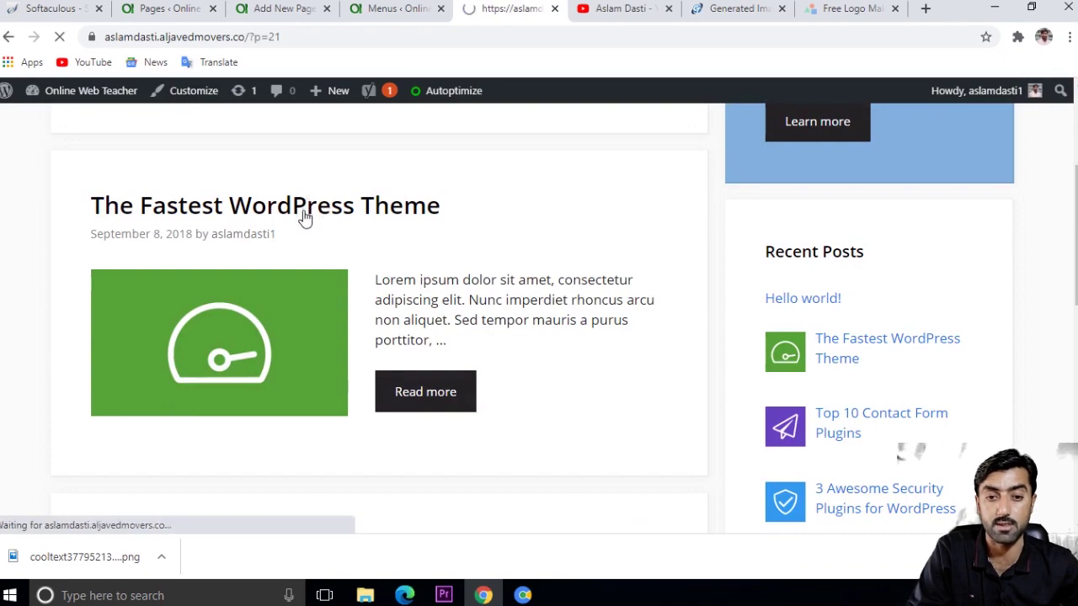
{"action": "scroll", "coordinate": [399, 329], "scroll_direction": "down", "scroll_amount": 3}
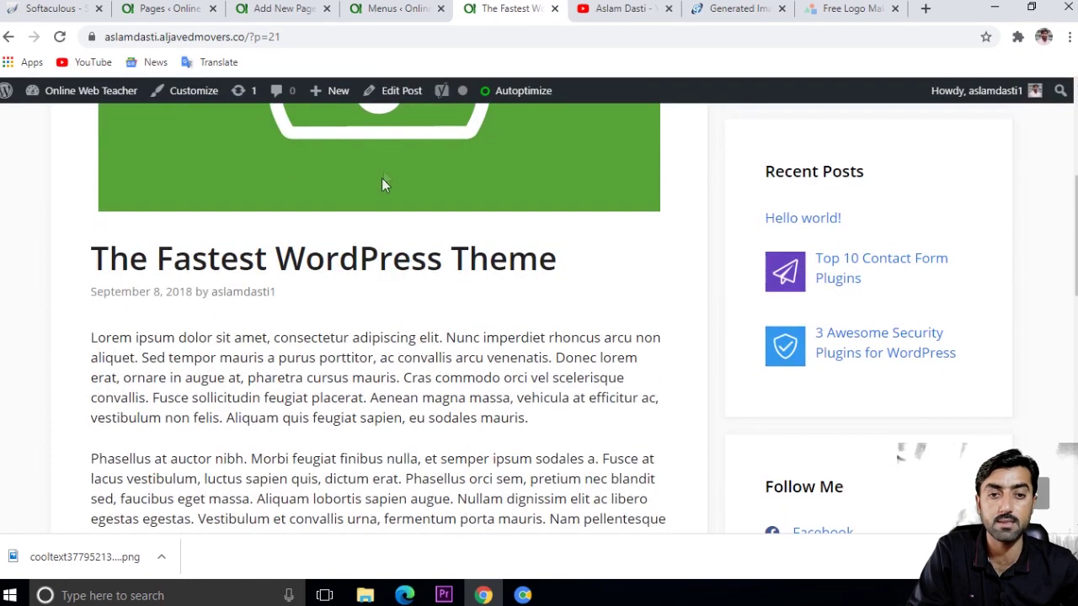
{"action": "scroll", "coordinate": [398, 180], "scroll_direction": "down", "scroll_amount": 3}
{"action": "scroll", "coordinate": [277, 188], "scroll_direction": "up", "scroll_amount": 2}
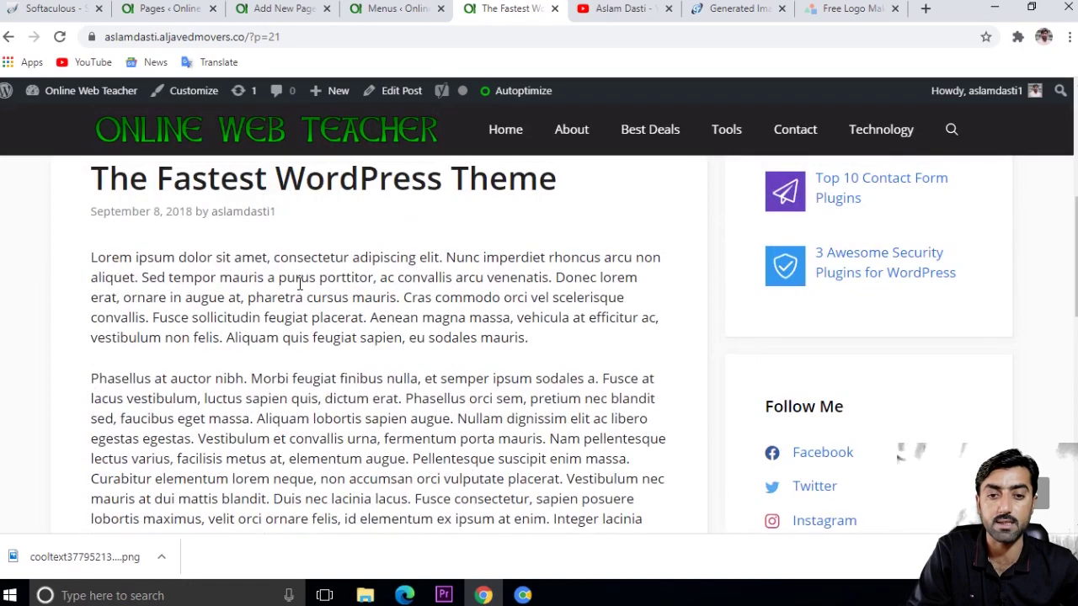
{"action": "scroll", "coordinate": [299, 285], "scroll_direction": "down", "scroll_amount": 7}
{"action": "scroll", "coordinate": [268, 167], "scroll_direction": "up", "scroll_amount": 2}
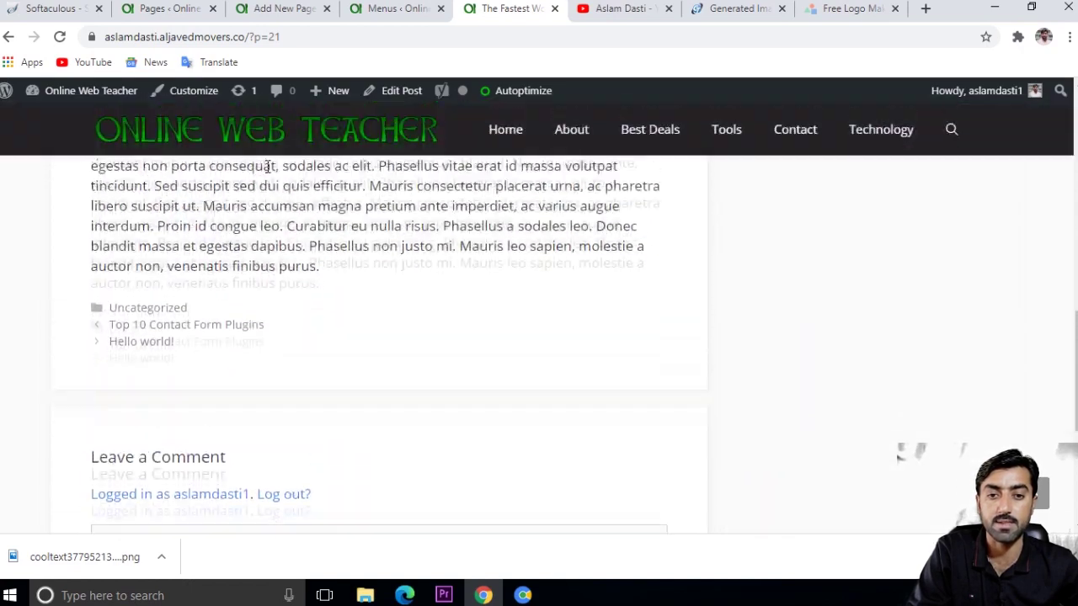
{"action": "scroll", "coordinate": [247, 239], "scroll_direction": "up", "scroll_amount": 5}
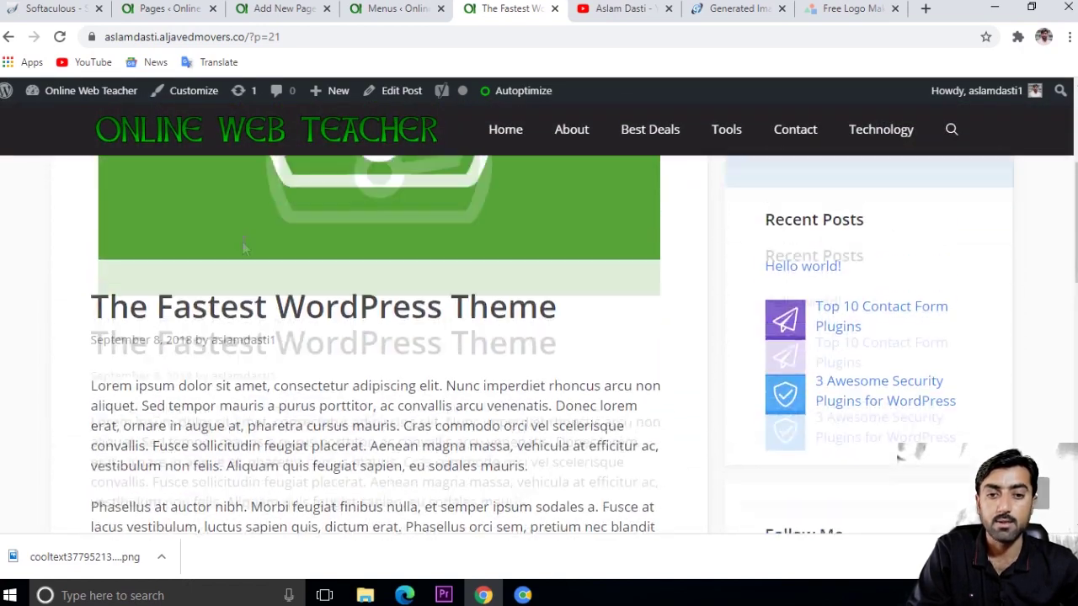
{"action": "scroll", "coordinate": [243, 246], "scroll_direction": "up", "scroll_amount": 3}
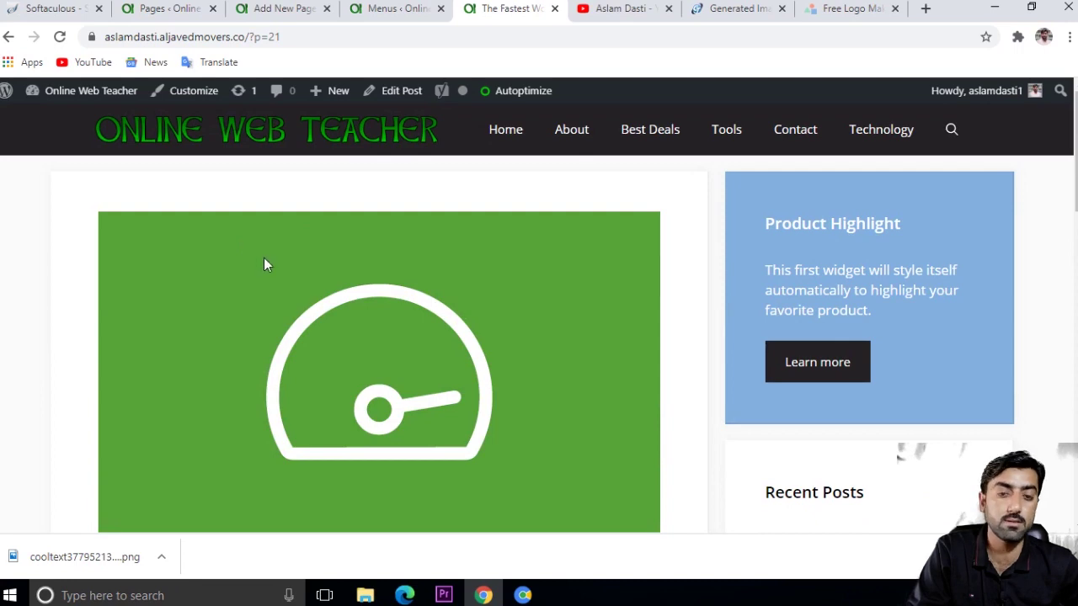
Step: Open the editor for a new post in a separate browser tab and switch to it
{"action": "left_click", "coordinate": [291, 7]}
{"action": "left_click", "coordinate": [420, 8]}
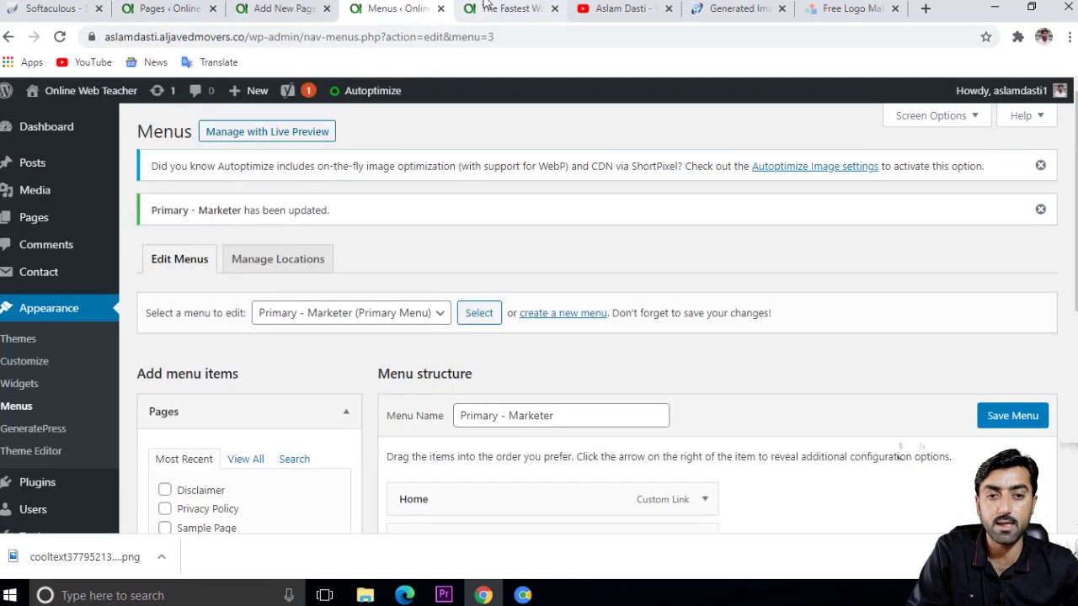
{"action": "mouse_move", "coordinate": [80, 170]}
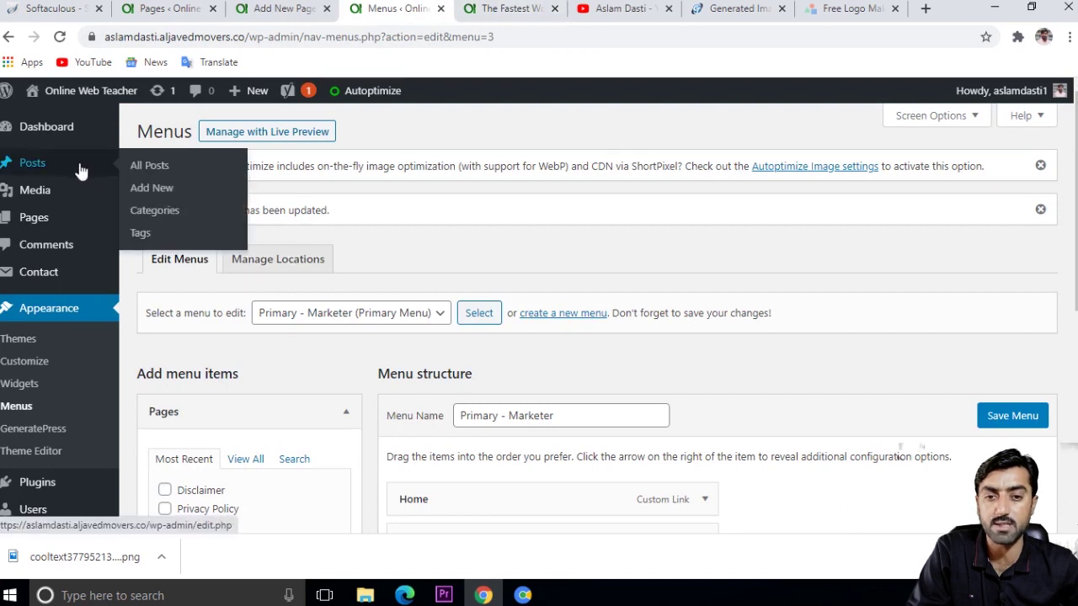
{"action": "right_click", "coordinate": [154, 195]}
{"action": "left_click", "coordinate": [216, 202]}
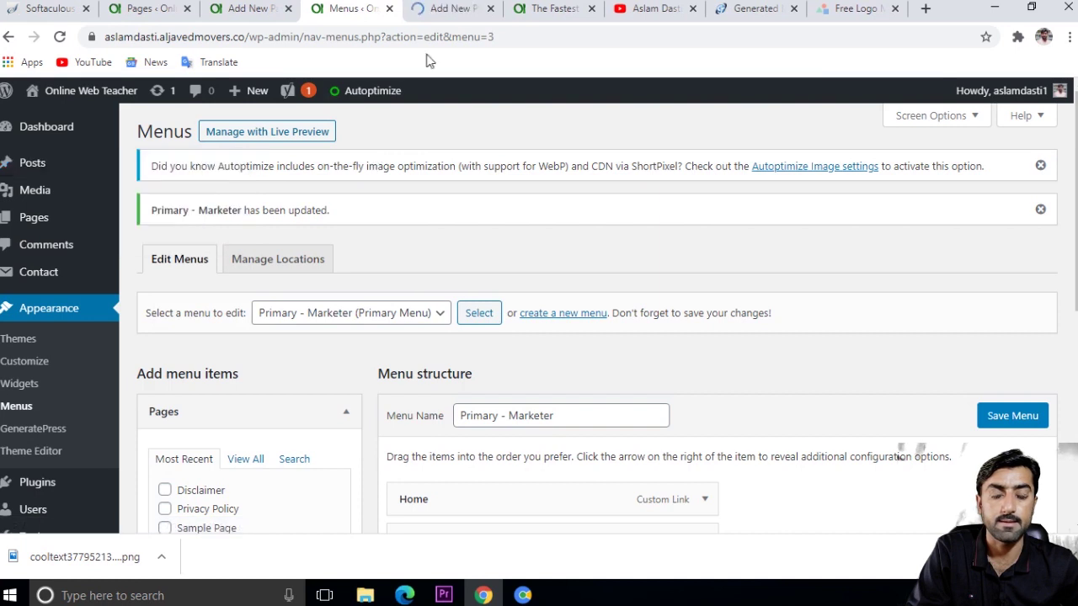
{"action": "left_click", "coordinate": [455, 8]}
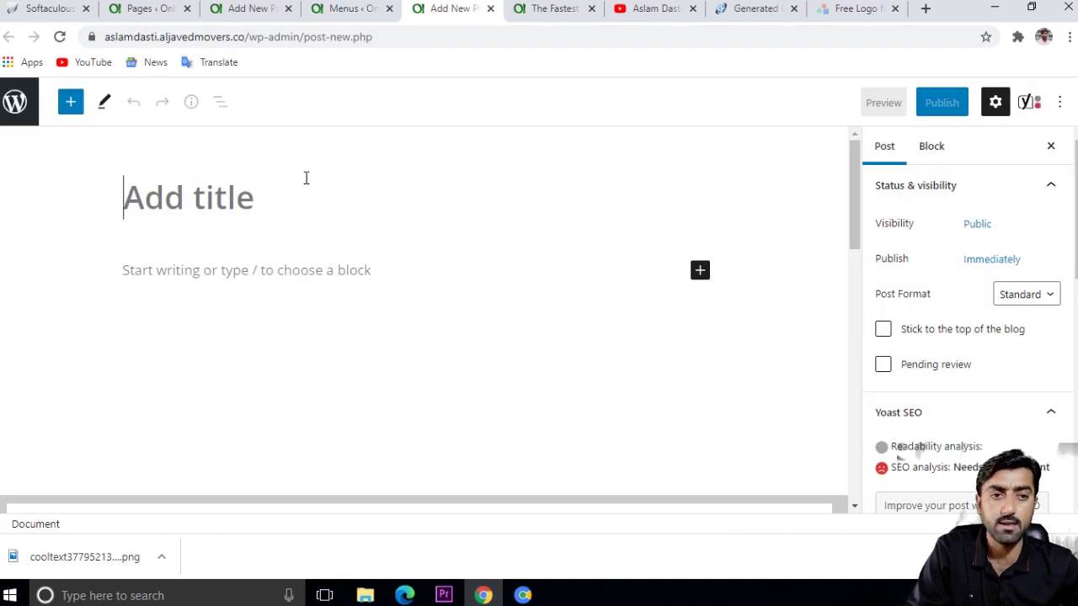
Step: Copy the title of the live post The Fastest WordPress Theme and title the new post The Fastest WordPress Theme 2
{"action": "left_click", "coordinate": [568, 6]}
{"action": "scroll", "coordinate": [269, 251], "scroll_direction": "down", "scroll_amount": 3}
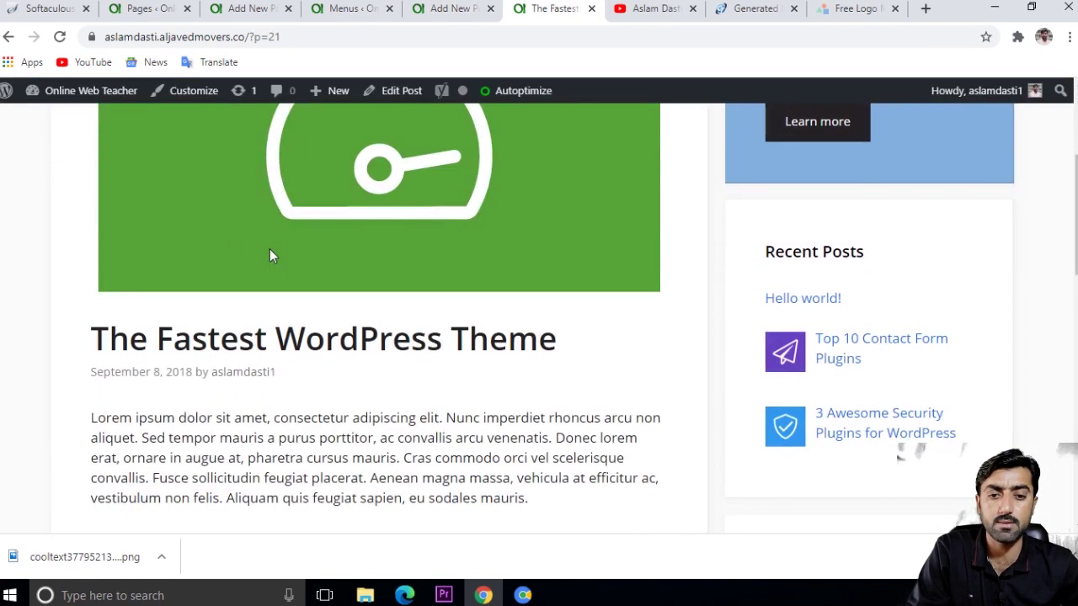
{"action": "triple_click", "coordinate": [208, 338]}
{"action": "key", "text": "ctrl+c"}
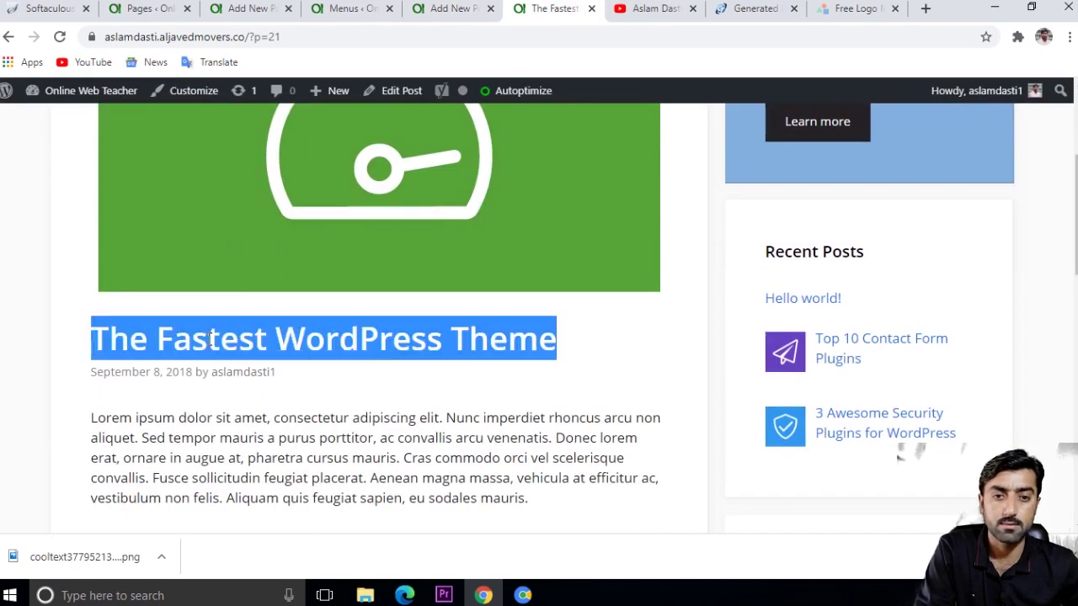
{"action": "left_click", "coordinate": [253, 9]}
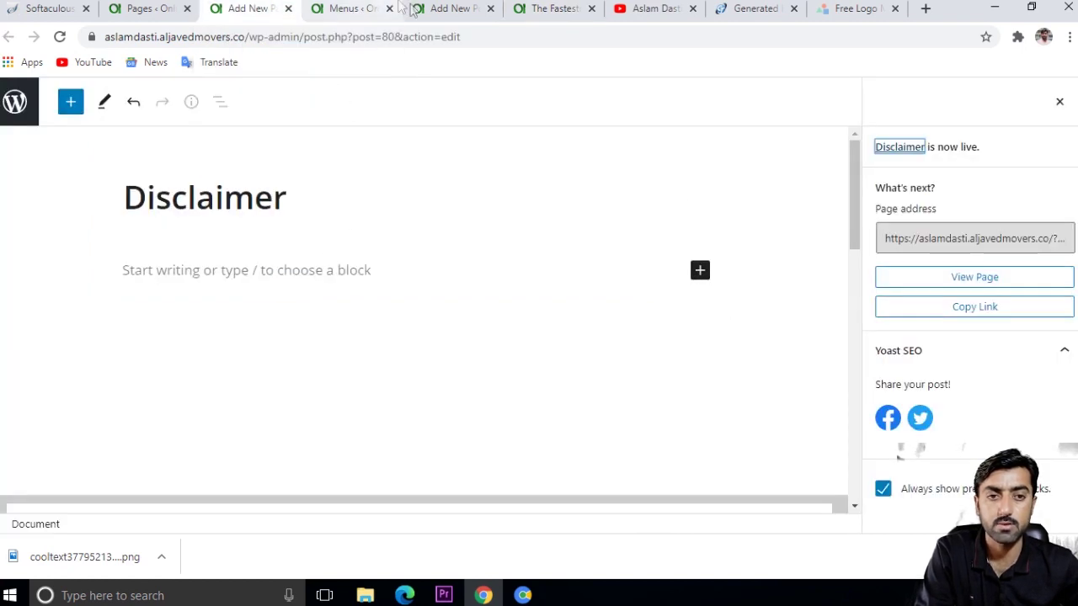
{"action": "left_click", "coordinate": [444, 10]}
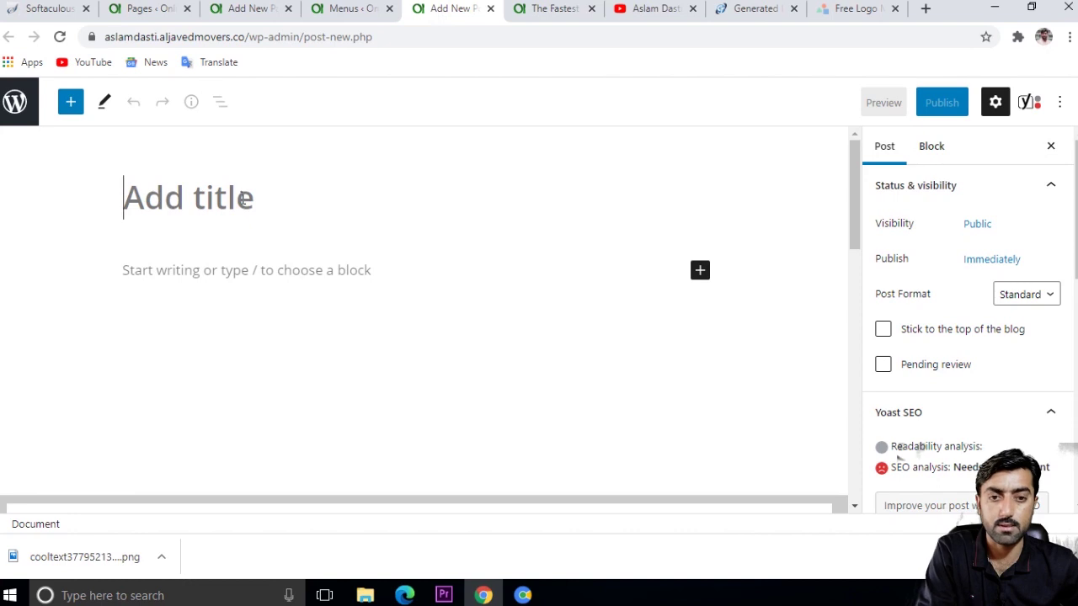
{"action": "key", "text": "ctrl+v"}
{"action": "type", "text": "2"}
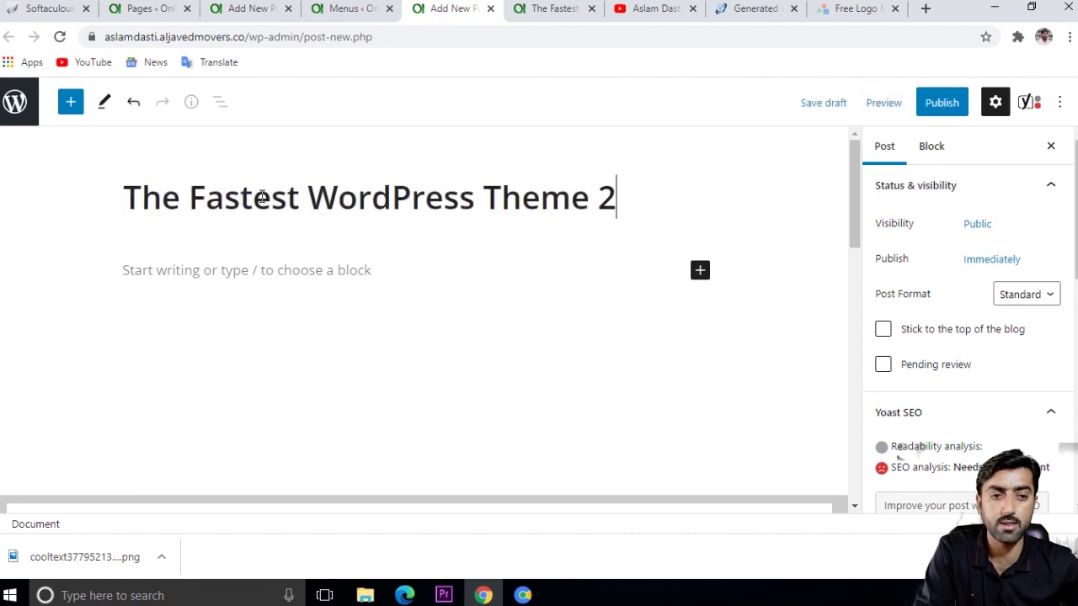
Step: Copy all body paragraphs of the live post The Fastest WordPress Theme into the body of the new post
{"action": "left_click", "coordinate": [549, 9]}
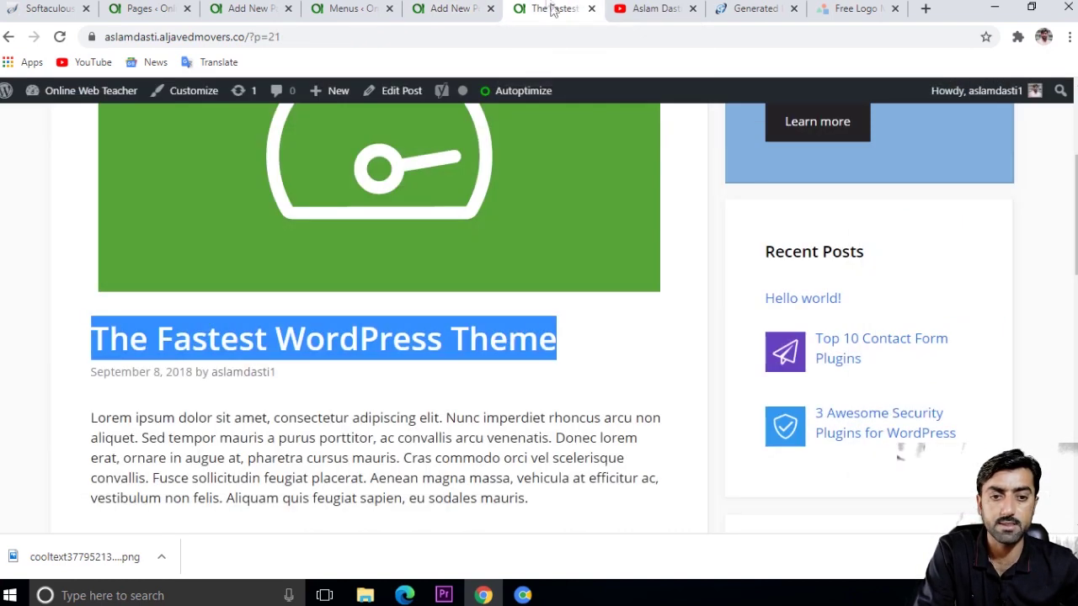
{"action": "scroll", "coordinate": [252, 404], "scroll_direction": "down", "scroll_amount": 2}
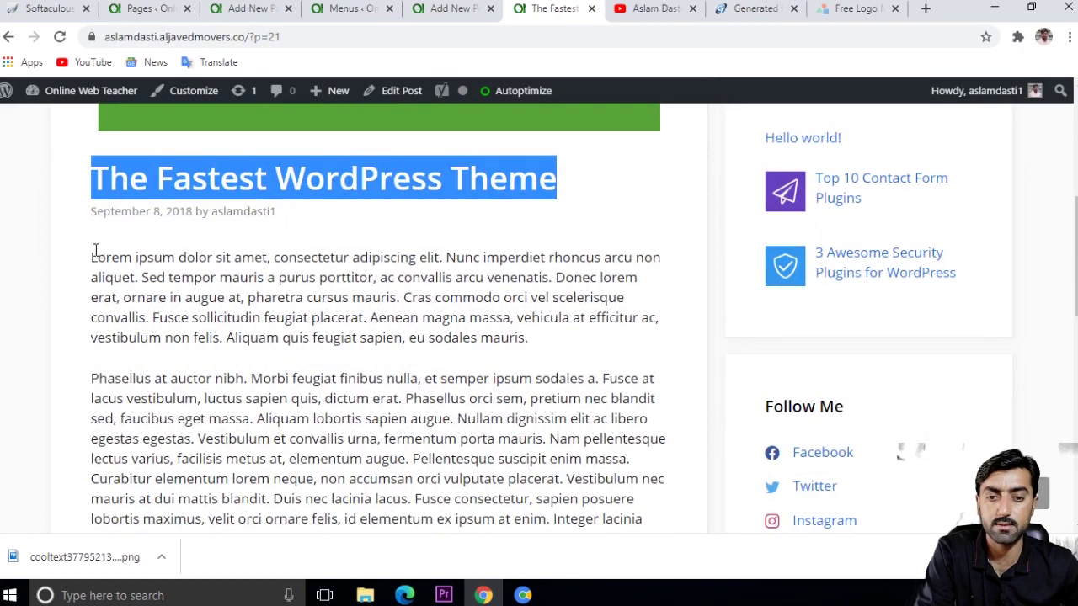
{"action": "left_click_drag", "start_coordinate": [93, 257], "coordinate": [366, 362]}
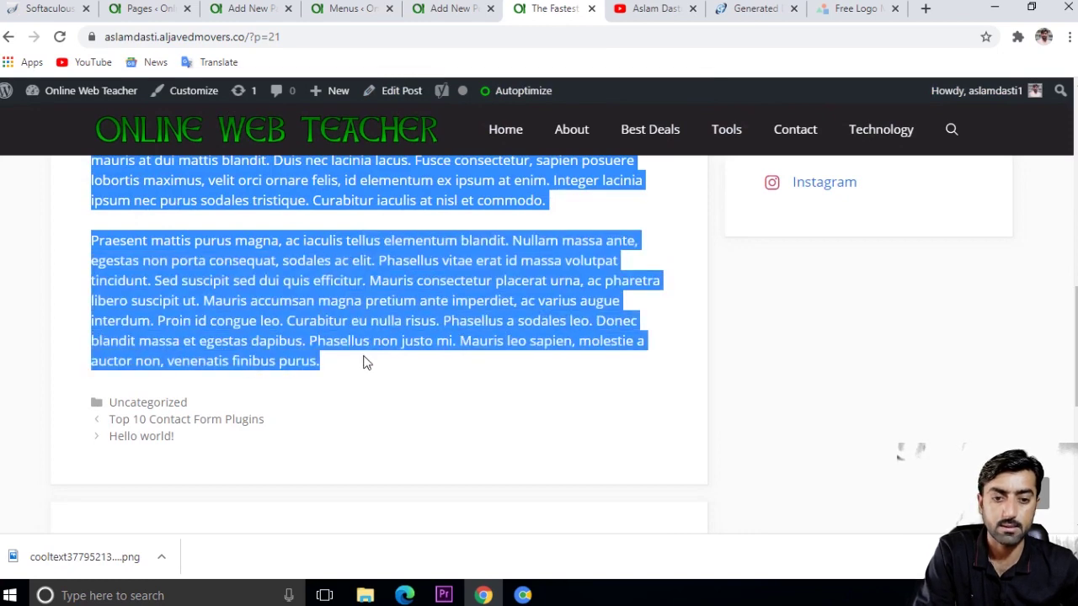
{"action": "left_click", "coordinate": [454, 9]}
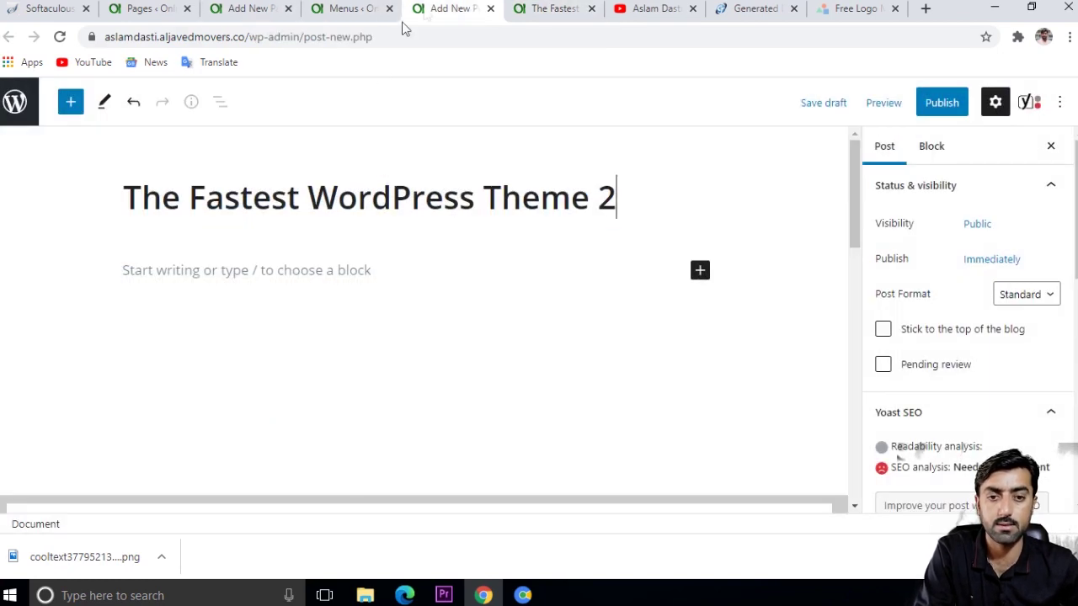
{"action": "left_click", "coordinate": [286, 270]}
{"action": "key", "text": "ctrl+v"}
{"action": "scroll", "coordinate": [348, 315], "scroll_direction": "up", "scroll_amount": 5}
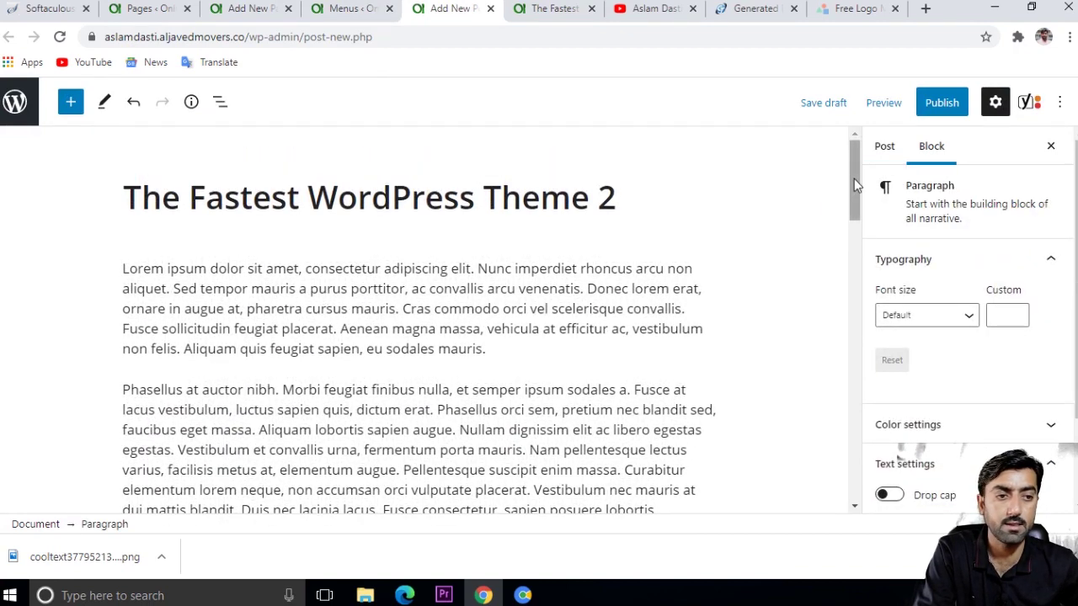
Step: Assign the new post to the Technology category in the post settings
{"action": "left_click", "coordinate": [994, 102]}
{"action": "left_click", "coordinate": [994, 102]}
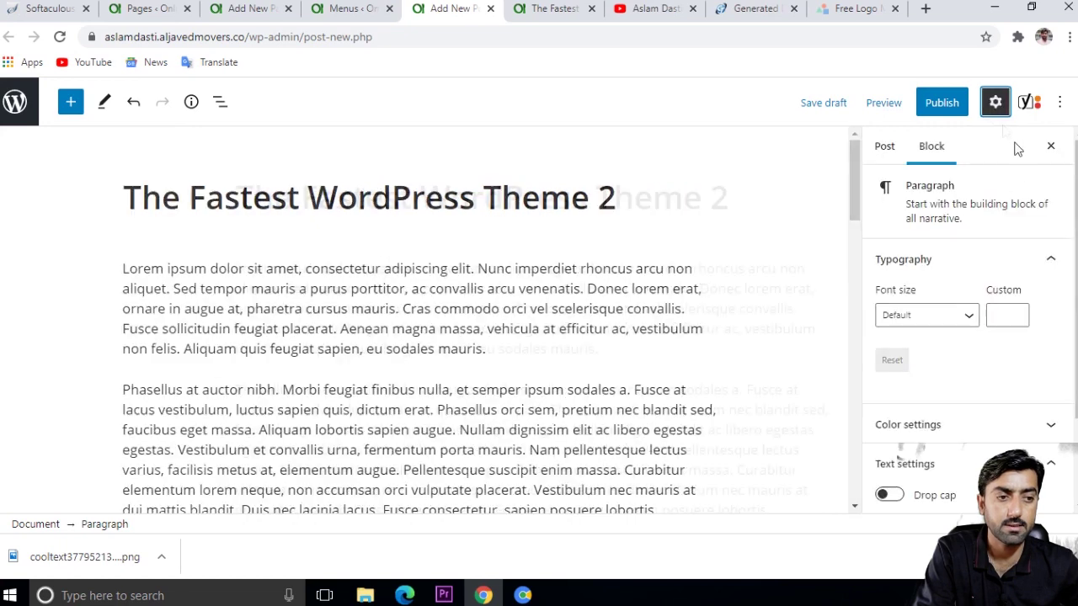
{"action": "left_click", "coordinate": [883, 147]}
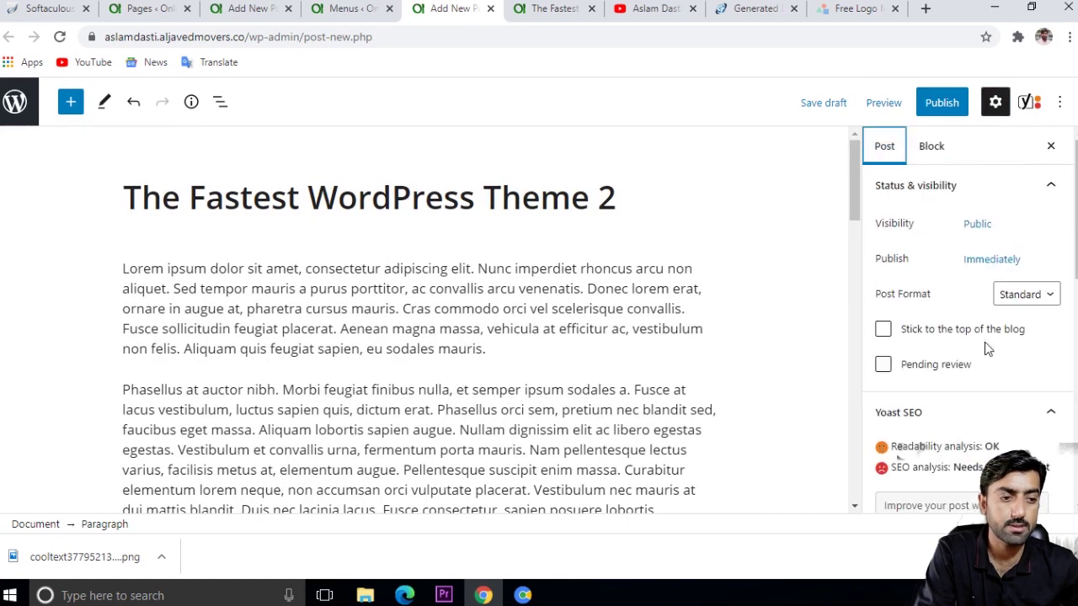
{"action": "scroll", "coordinate": [985, 349], "scroll_direction": "down", "scroll_amount": 3}
{"action": "scroll", "coordinate": [983, 349], "scroll_direction": "down", "scroll_amount": 1}
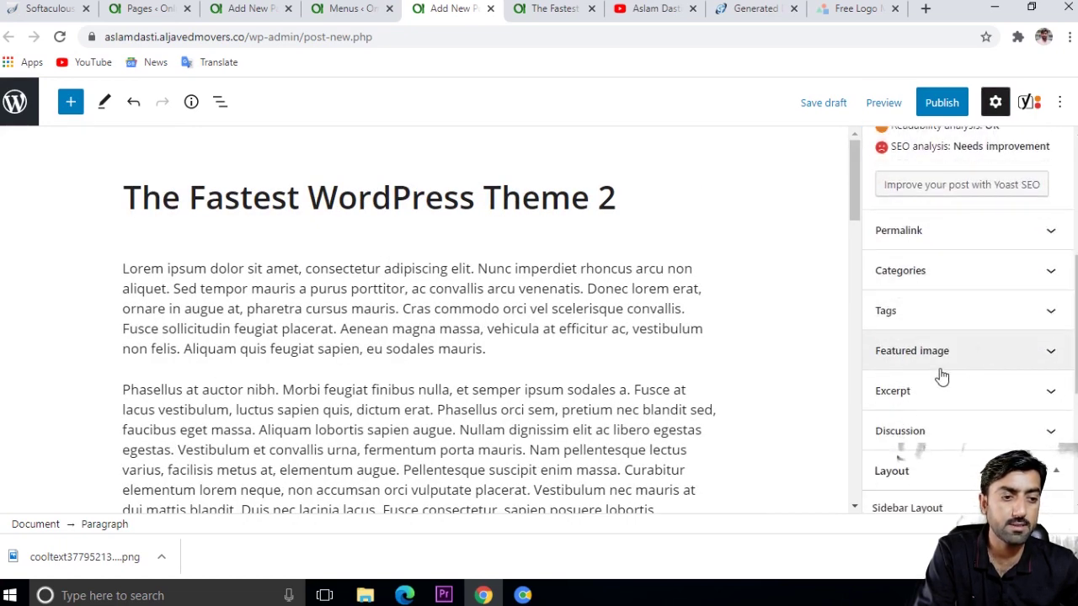
{"action": "left_click", "coordinate": [949, 352]}
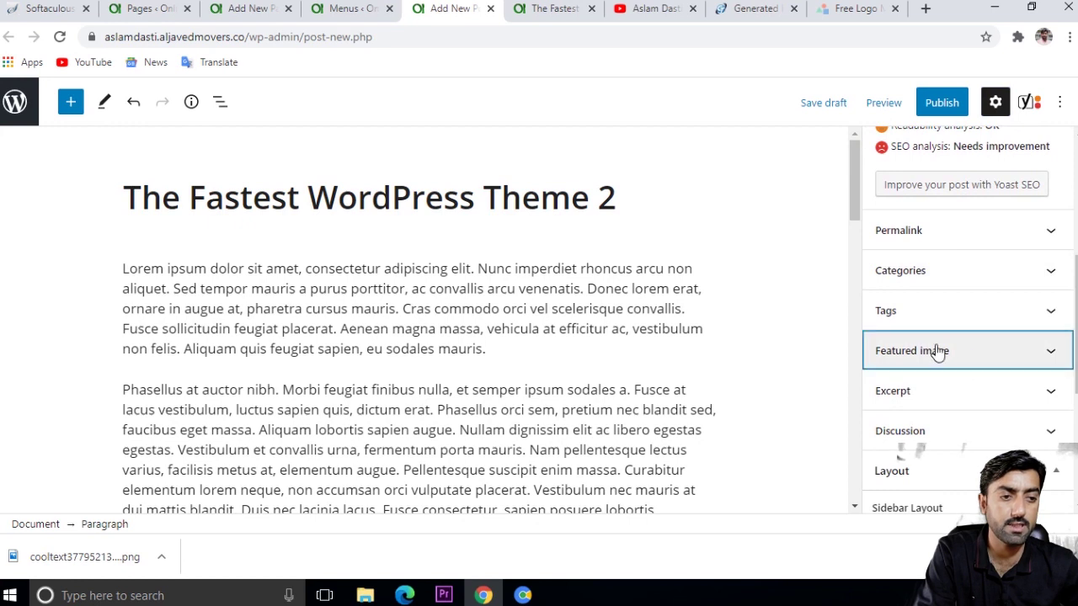
{"action": "left_click", "coordinate": [969, 271]}
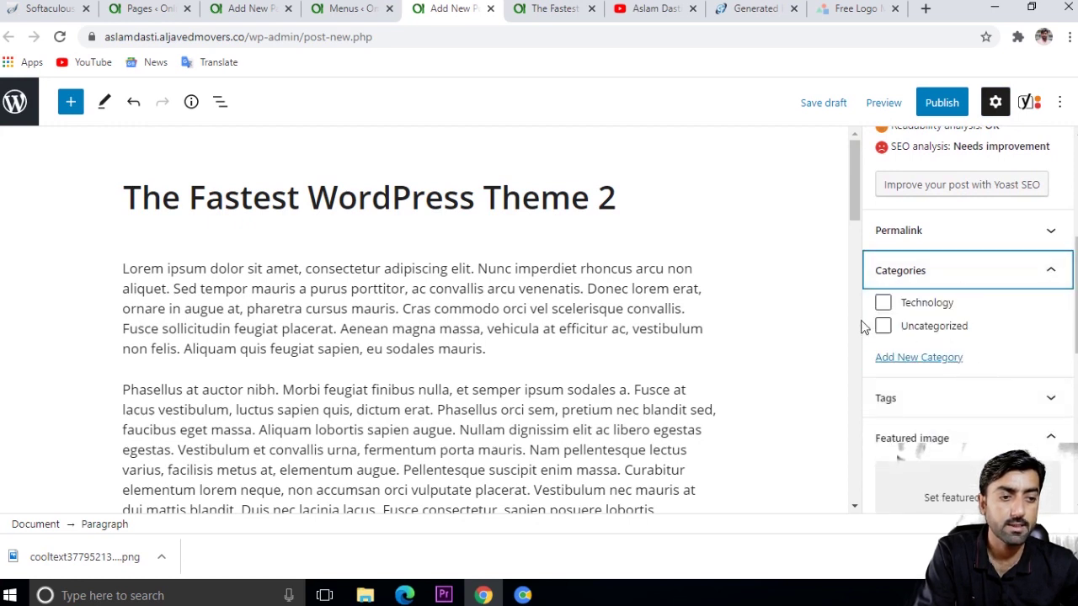
{"action": "left_click", "coordinate": [884, 303]}
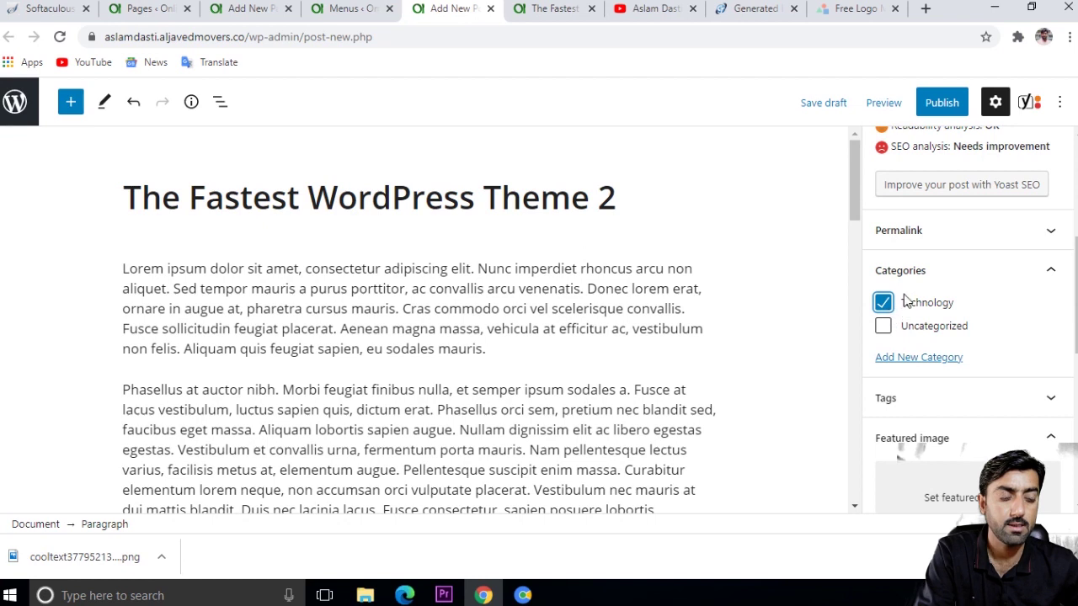
Step: Set the purple paper-plane image contact-form-1.png from the media library as the post's featured image
{"action": "left_click", "coordinate": [977, 404]}
{"action": "scroll", "coordinate": [976, 408], "scroll_direction": "down", "scroll_amount": 2}
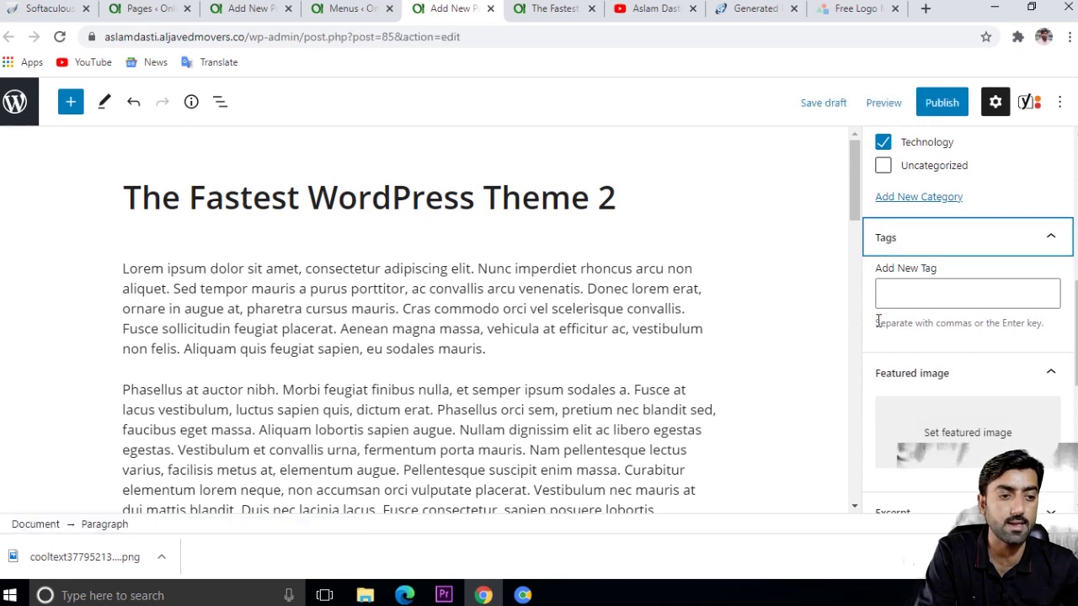
{"action": "scroll", "coordinate": [954, 326], "scroll_direction": "down", "scroll_amount": 1}
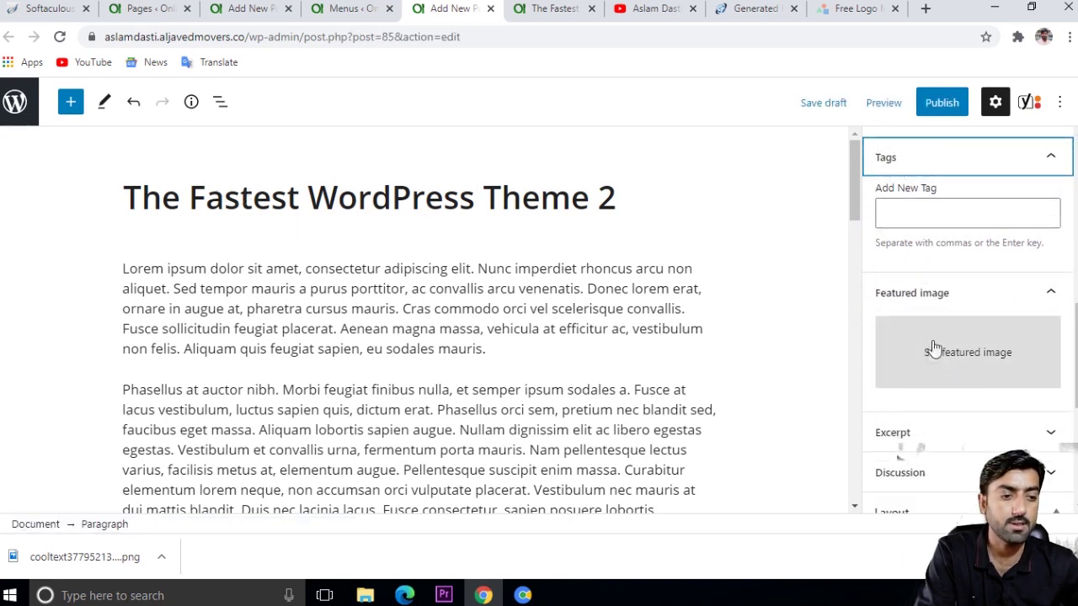
{"action": "left_click", "coordinate": [970, 358]}
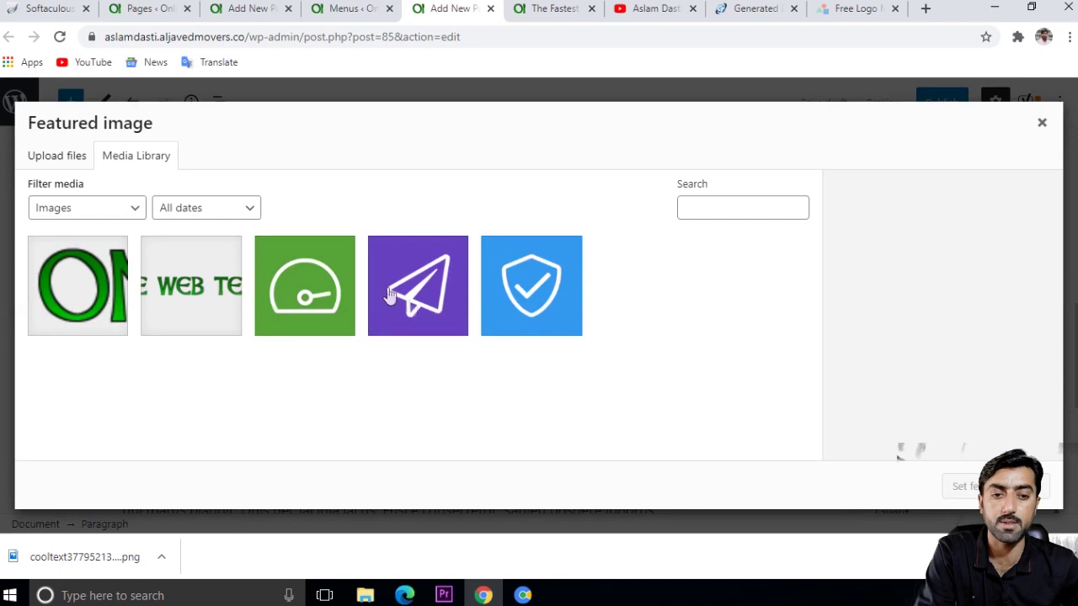
{"action": "left_click", "coordinate": [433, 303]}
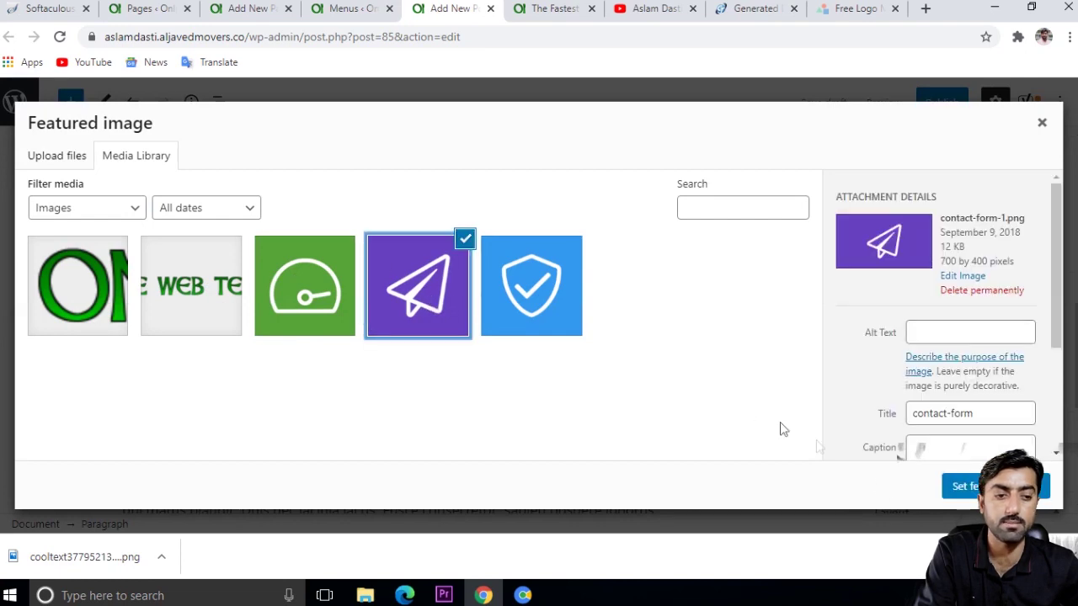
{"action": "left_click", "coordinate": [959, 486]}
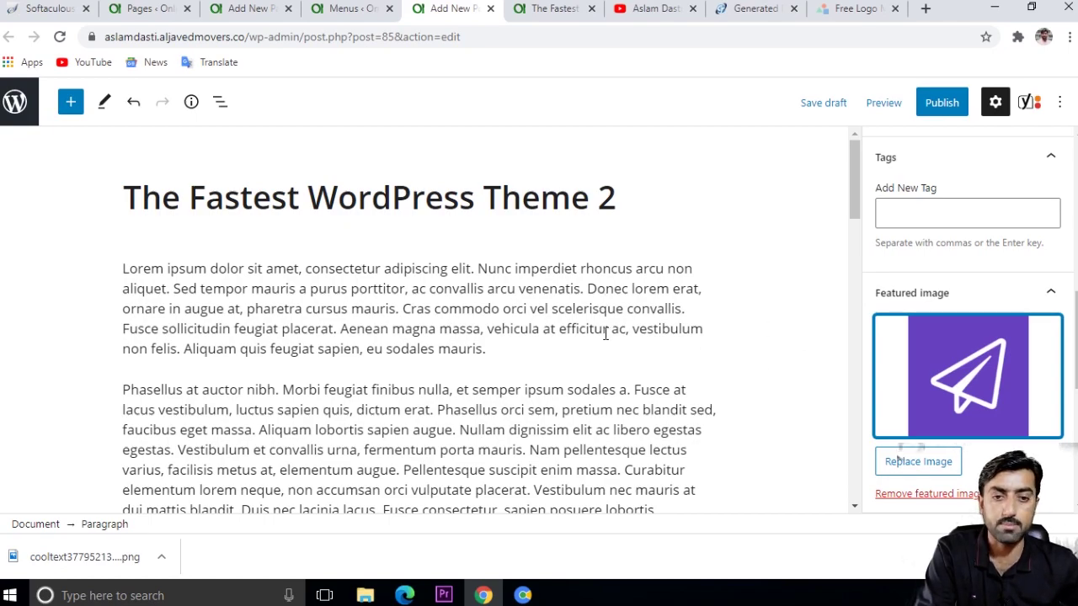
Step: Look over the post's Yoast SEO section, including the focus keyphrase, Google preview, slug and meta description fields
{"action": "scroll", "coordinate": [604, 333], "scroll_direction": "down", "scroll_amount": 10}
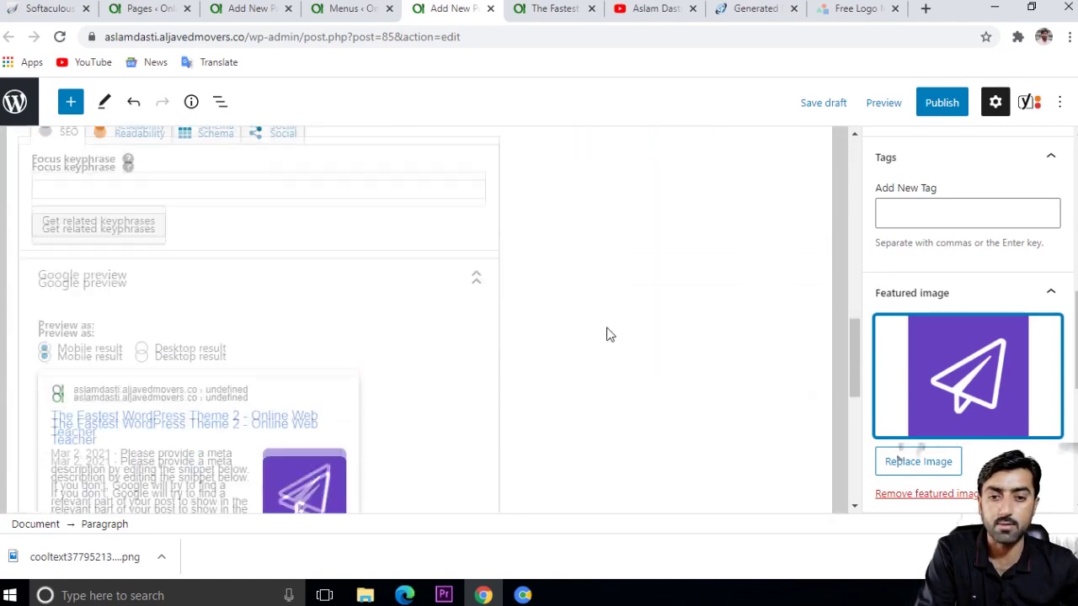
{"action": "scroll", "coordinate": [301, 351], "scroll_direction": "down", "scroll_amount": 2}
{"action": "scroll", "coordinate": [265, 337], "scroll_direction": "up", "scroll_amount": 3}
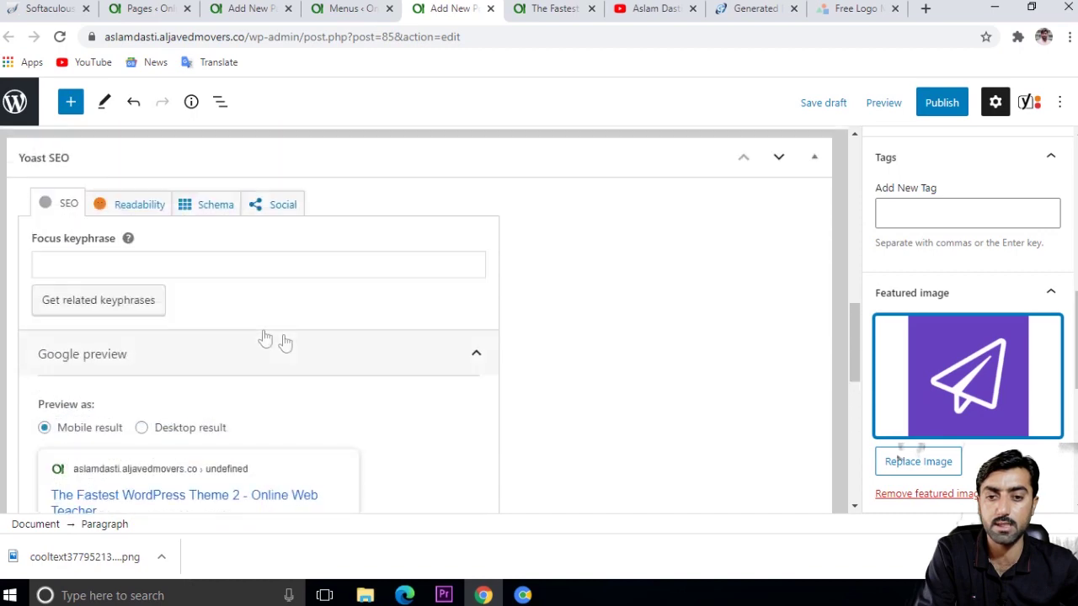
{"action": "left_click", "coordinate": [139, 268]}
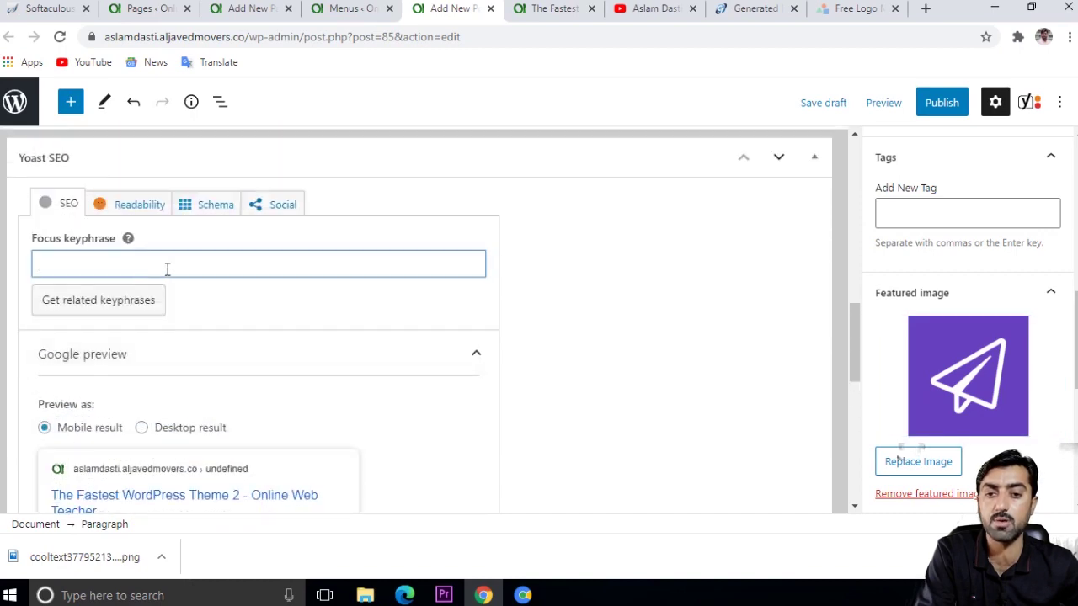
{"action": "scroll", "coordinate": [167, 267], "scroll_direction": "down", "scroll_amount": 1}
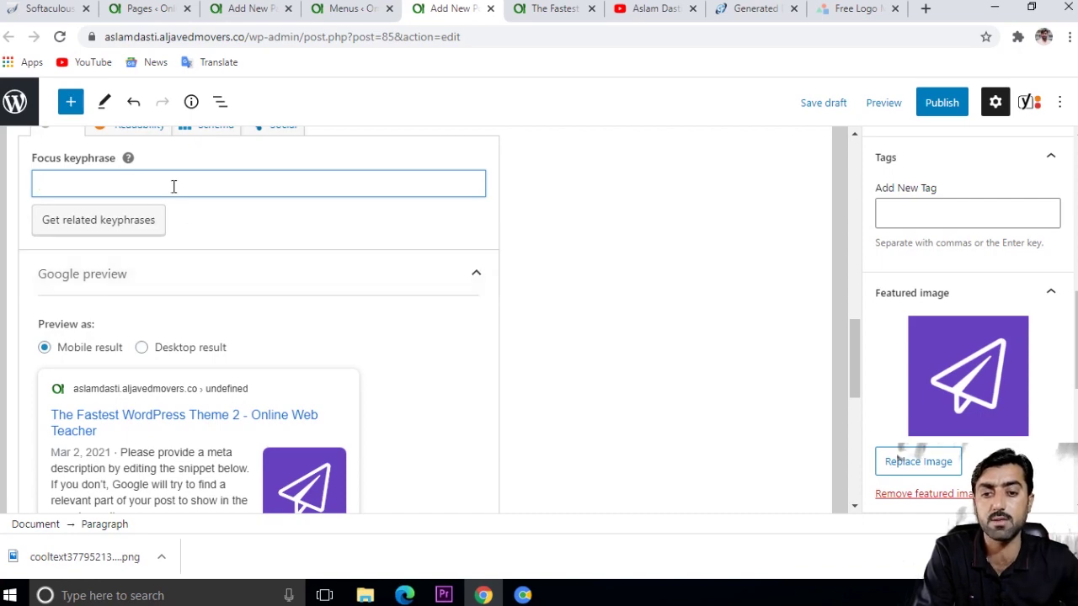
{"action": "scroll", "coordinate": [173, 185], "scroll_direction": "down", "scroll_amount": 6}
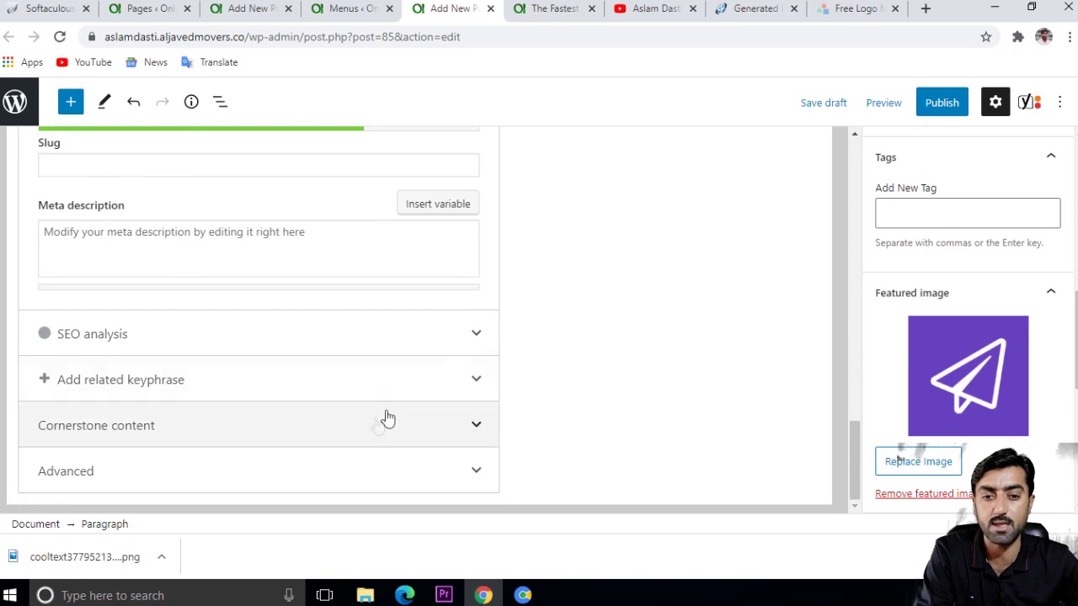
Step: Expand the Yoast SEO analysis and review its problems, improvements and good results along with the search preview
{"action": "left_click", "coordinate": [465, 344]}
{"action": "scroll", "coordinate": [497, 336], "scroll_direction": "down", "scroll_amount": 3}
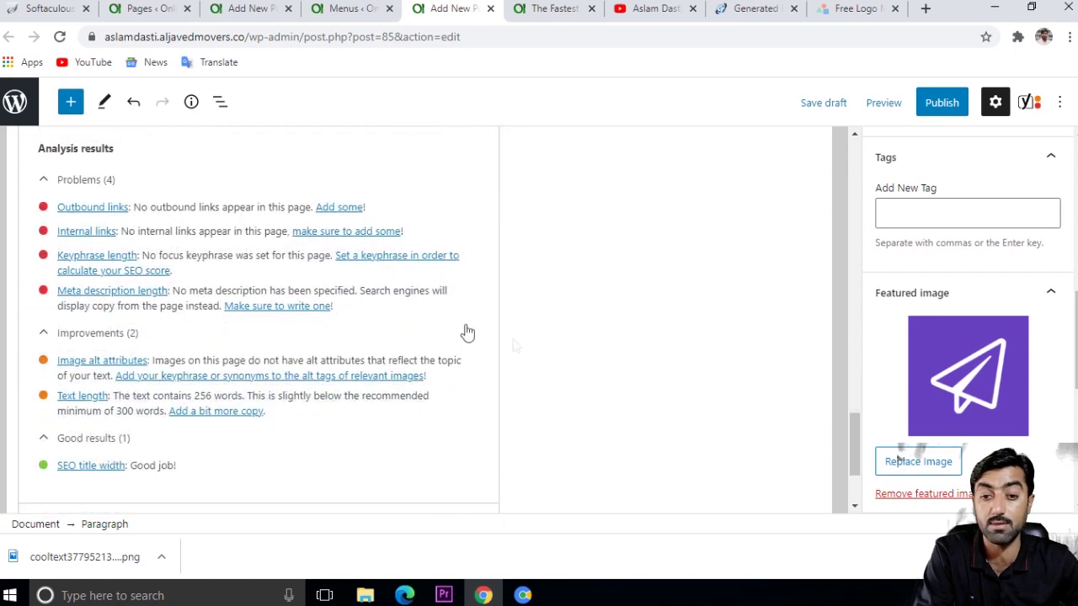
{"action": "scroll", "coordinate": [241, 279], "scroll_direction": "down", "scroll_amount": 1}
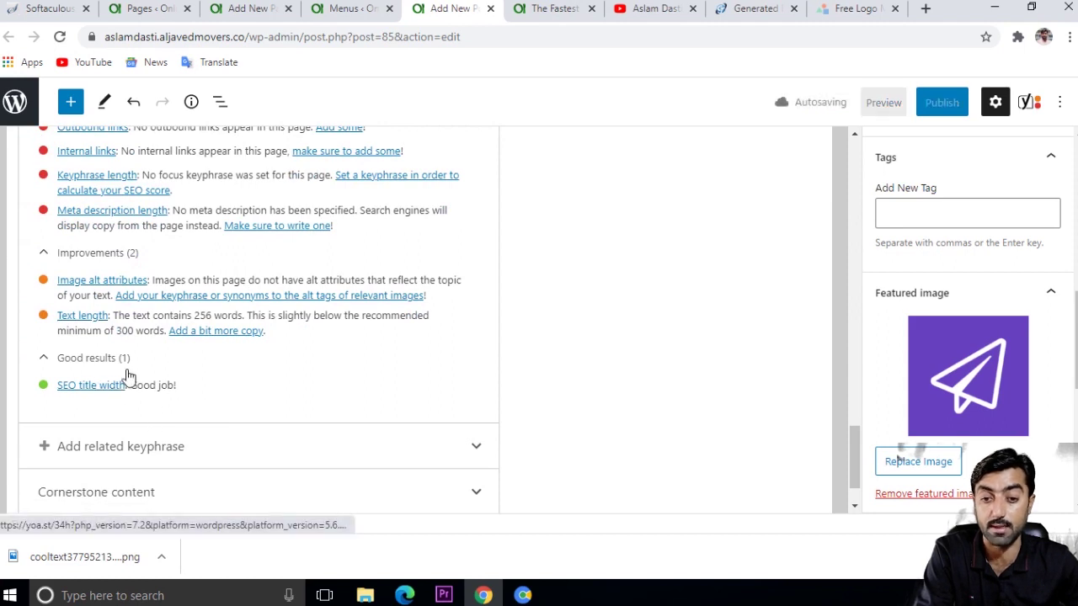
{"action": "scroll", "coordinate": [126, 383], "scroll_direction": "up", "scroll_amount": 2}
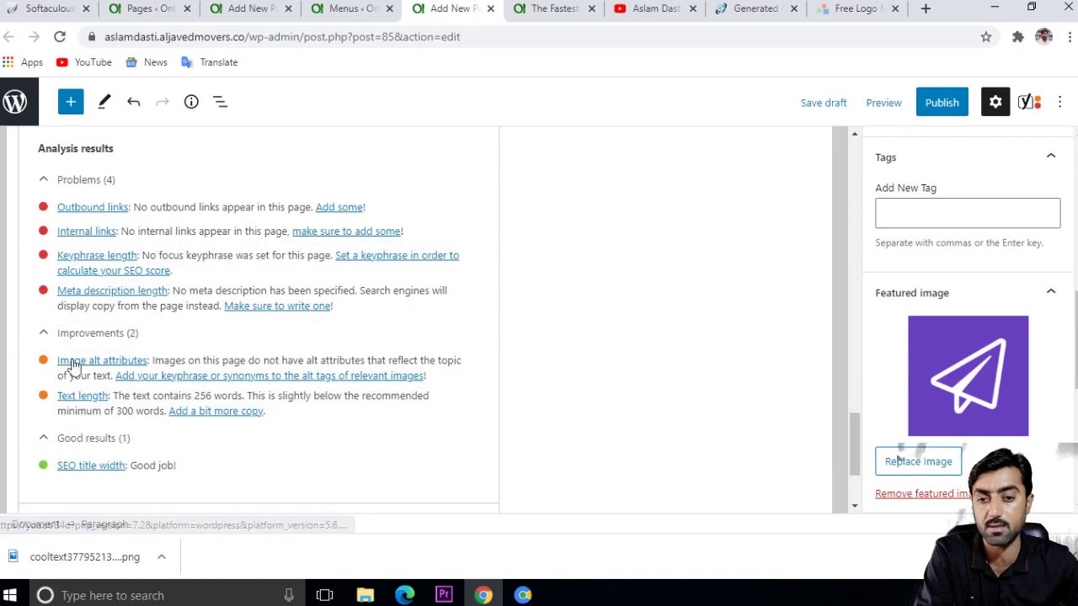
{"action": "scroll", "coordinate": [67, 350], "scroll_direction": "up", "scroll_amount": 1}
{"action": "scroll", "coordinate": [70, 347], "scroll_direction": "up", "scroll_amount": 2}
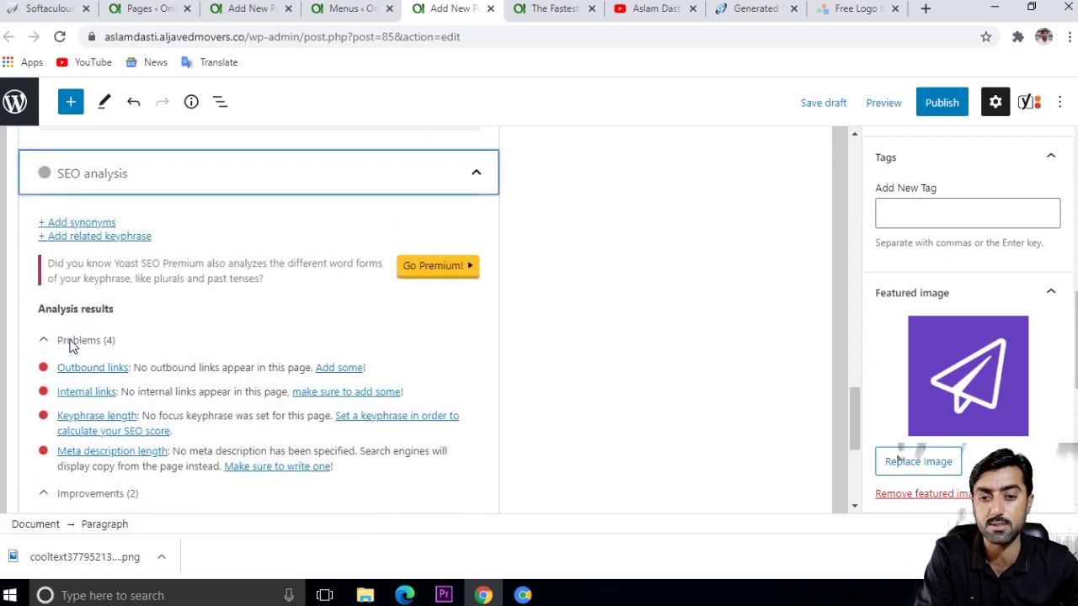
{"action": "scroll", "coordinate": [72, 344], "scroll_direction": "down", "scroll_amount": 3}
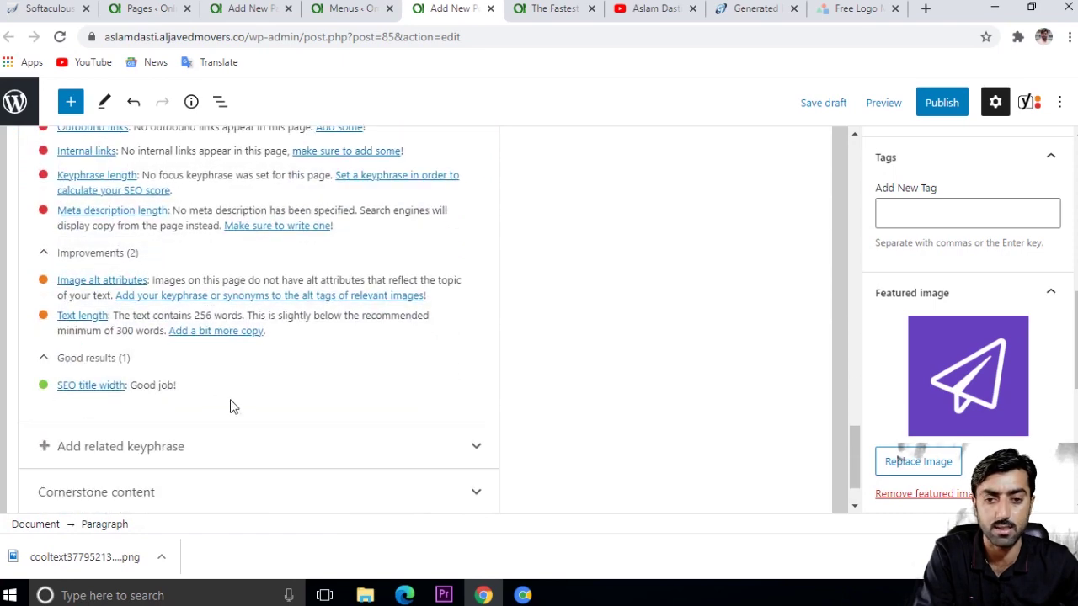
{"action": "scroll", "coordinate": [233, 406], "scroll_direction": "up", "scroll_amount": 4}
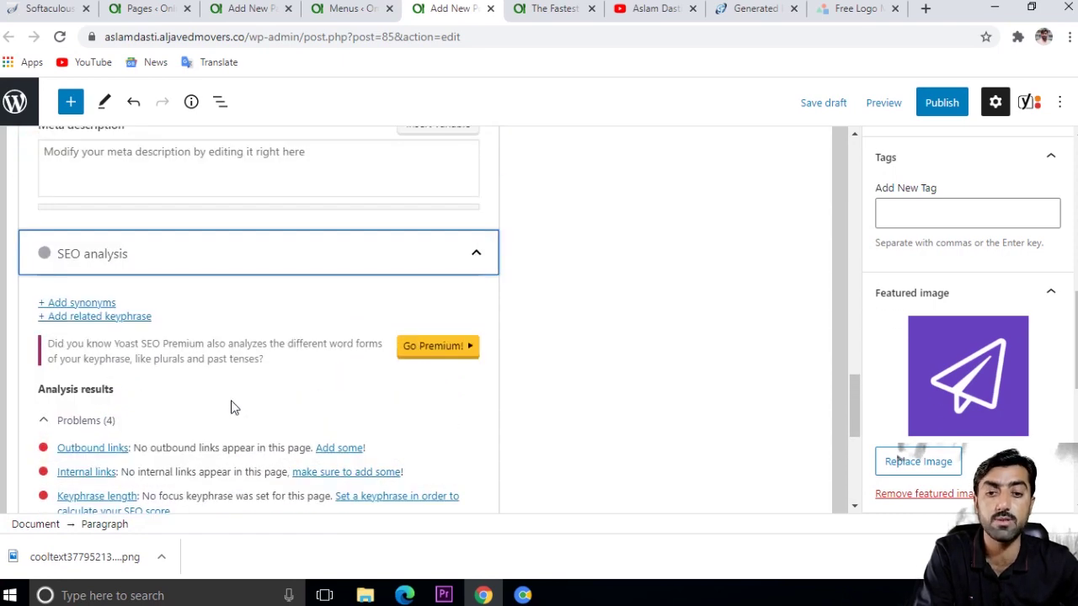
{"action": "scroll", "coordinate": [233, 406], "scroll_direction": "up", "scroll_amount": 5}
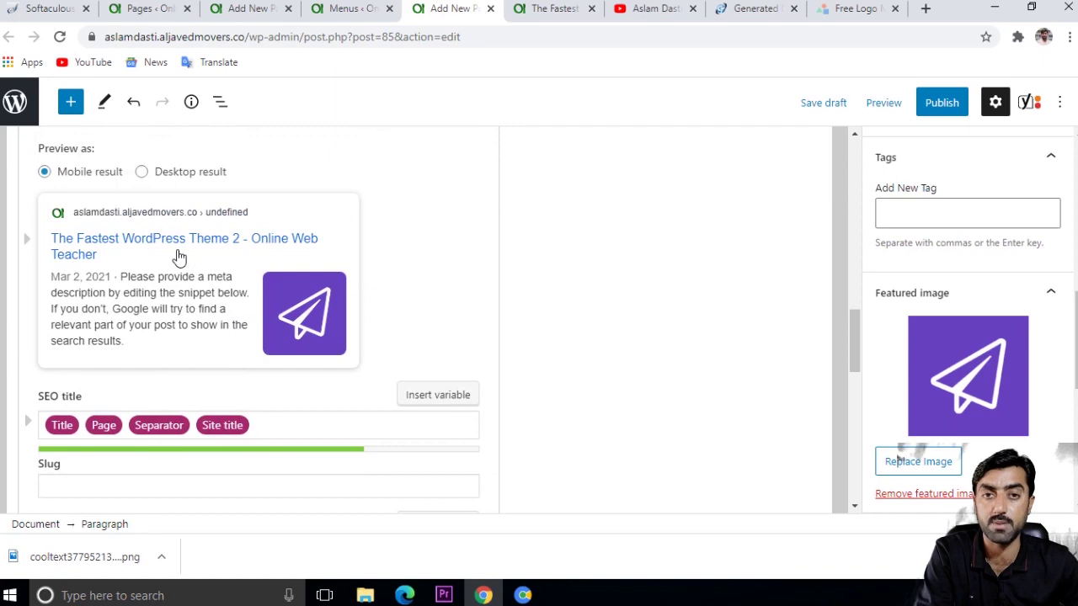
Step: Publish the post The Fastest WordPress Theme 2
{"action": "scroll", "coordinate": [180, 256], "scroll_direction": "up", "scroll_amount": 10}
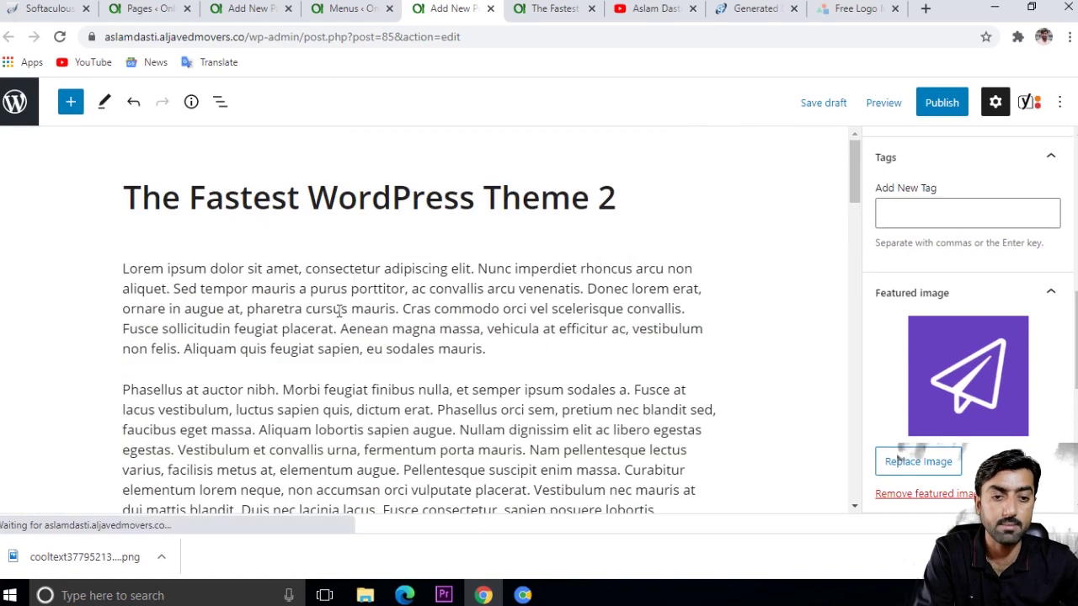
{"action": "left_click", "coordinate": [935, 105]}
{"action": "left_click", "coordinate": [923, 104]}
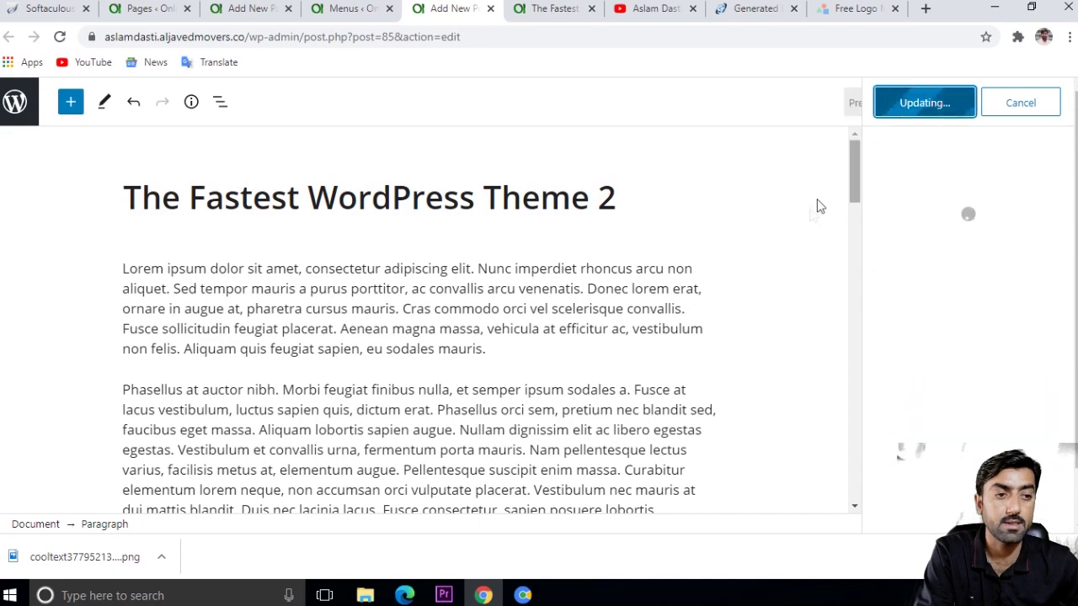
Step: Check the new post on the live home page and the Technology category page, and open it from there
{"action": "left_click", "coordinate": [560, 14]}
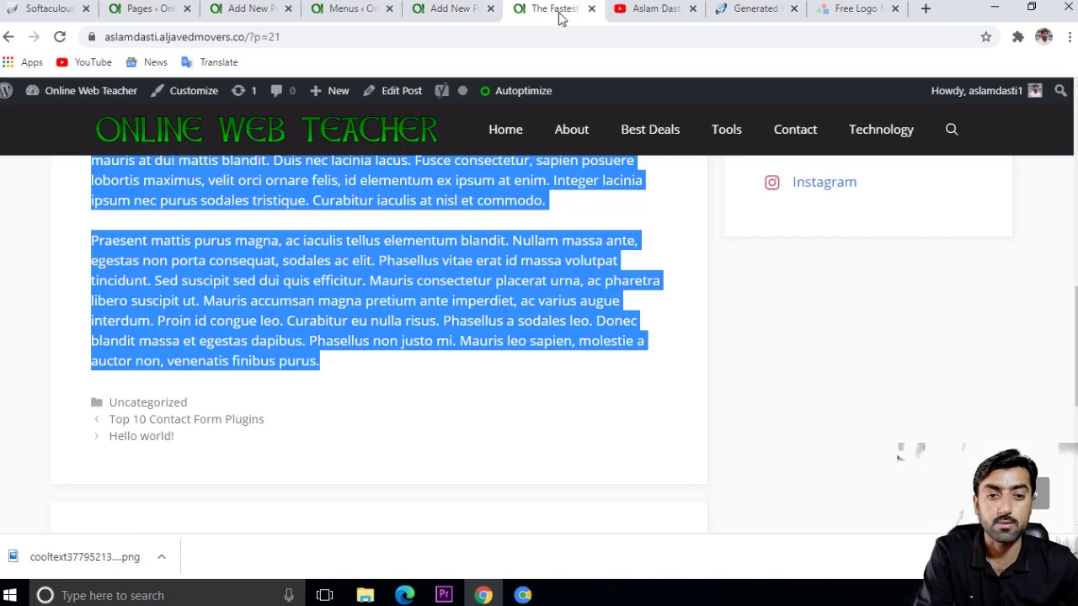
{"action": "scroll", "coordinate": [407, 252], "scroll_direction": "up", "scroll_amount": 15}
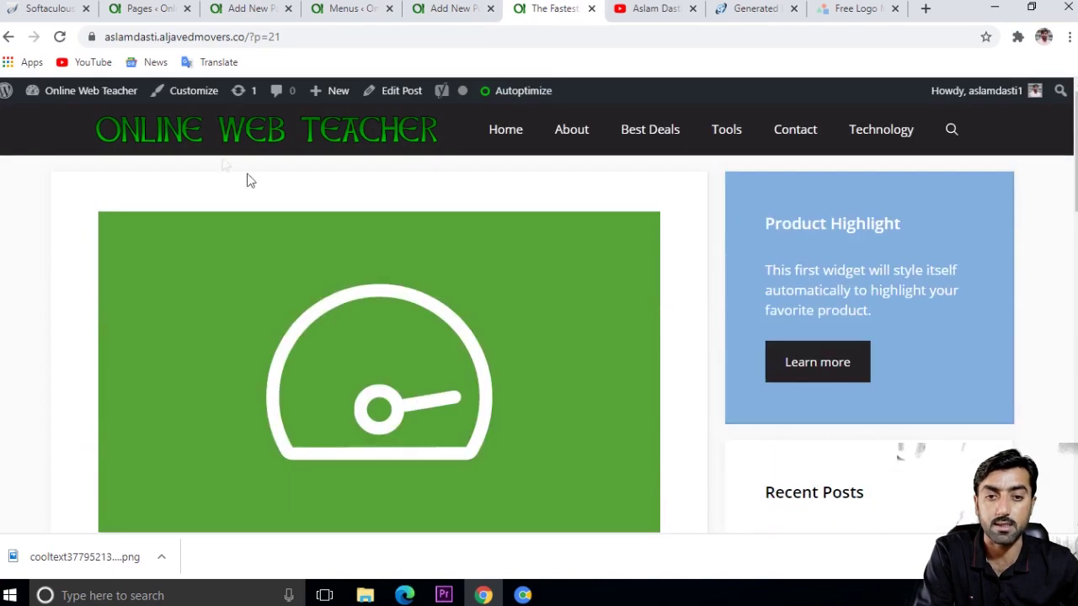
{"action": "left_click", "coordinate": [218, 159]}
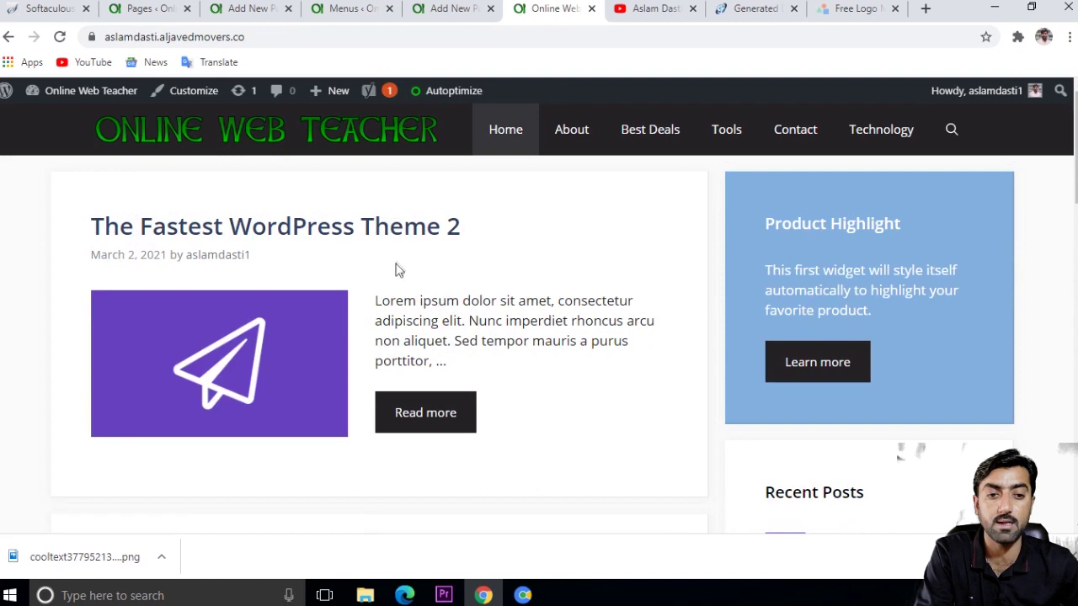
{"action": "left_click", "coordinate": [890, 138]}
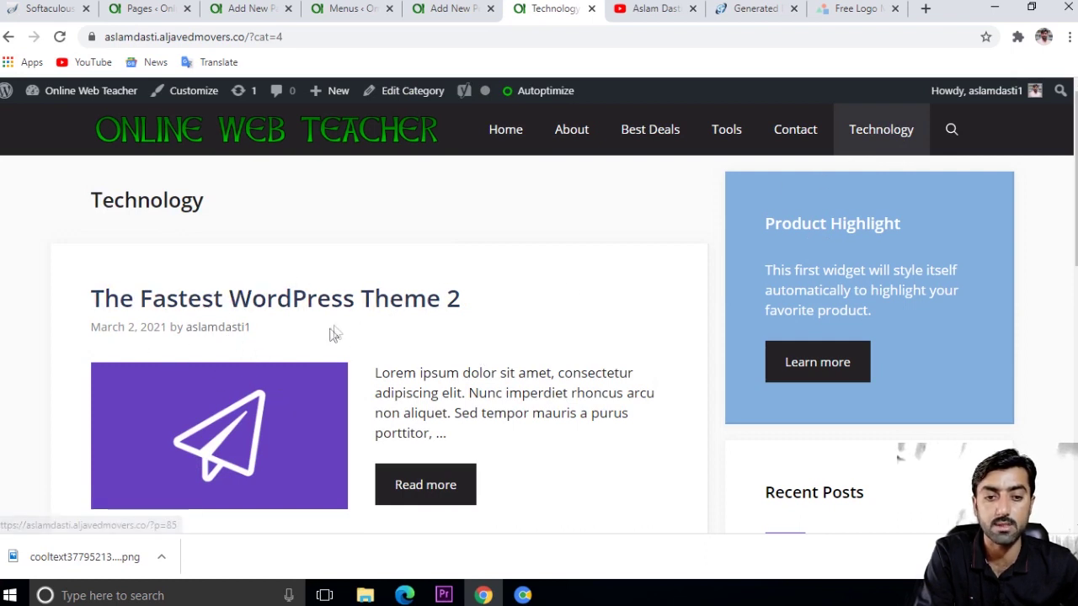
{"action": "left_click", "coordinate": [421, 300]}
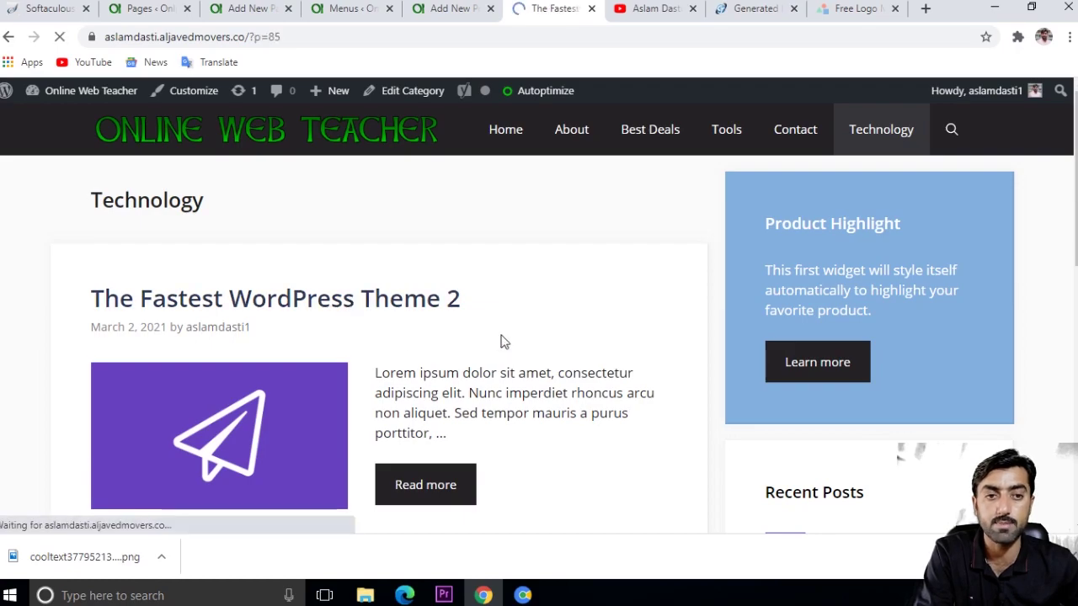
Step: Read through the published post The Fastest WordPress Theme 2 on the live site, checking its featured image, title and body text
{"action": "scroll", "coordinate": [505, 341], "scroll_direction": "down", "scroll_amount": 10}
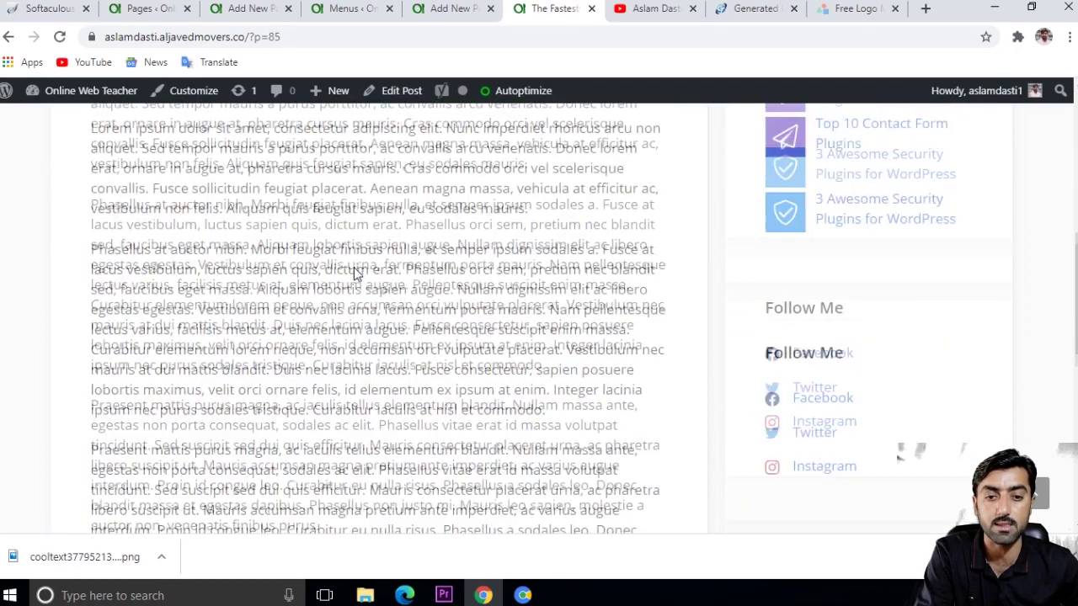
{"action": "scroll", "coordinate": [357, 273], "scroll_direction": "down", "scroll_amount": 3}
{"action": "scroll", "coordinate": [356, 274], "scroll_direction": "up", "scroll_amount": 15}
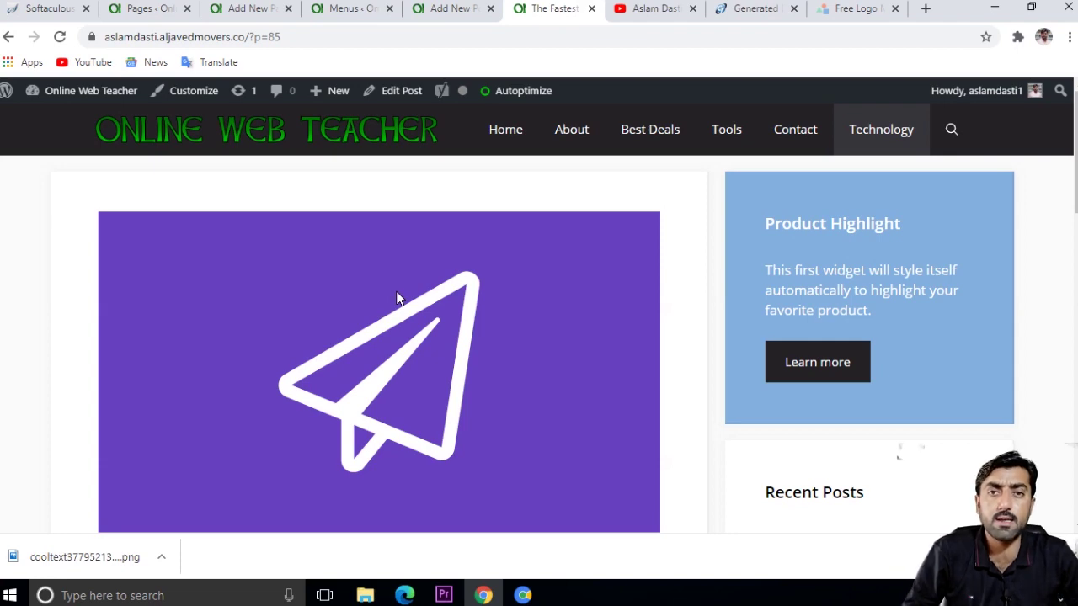
{"action": "scroll", "coordinate": [429, 293], "scroll_direction": "down", "scroll_amount": 3}
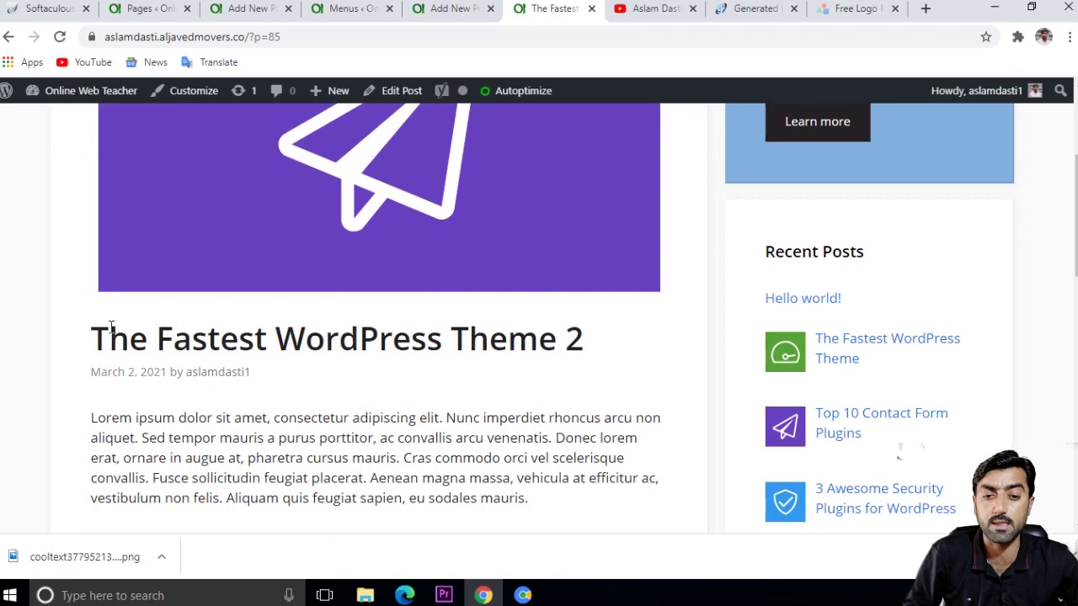
{"action": "left_click_drag", "start_coordinate": [95, 329], "coordinate": [558, 333]}
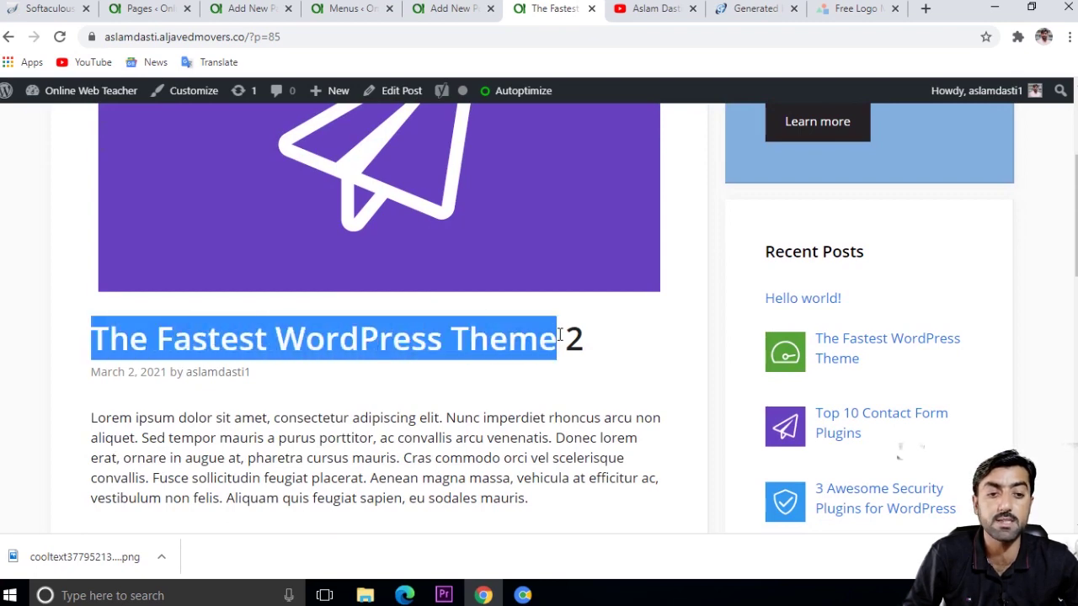
{"action": "scroll", "coordinate": [493, 349], "scroll_direction": "up", "scroll_amount": 4}
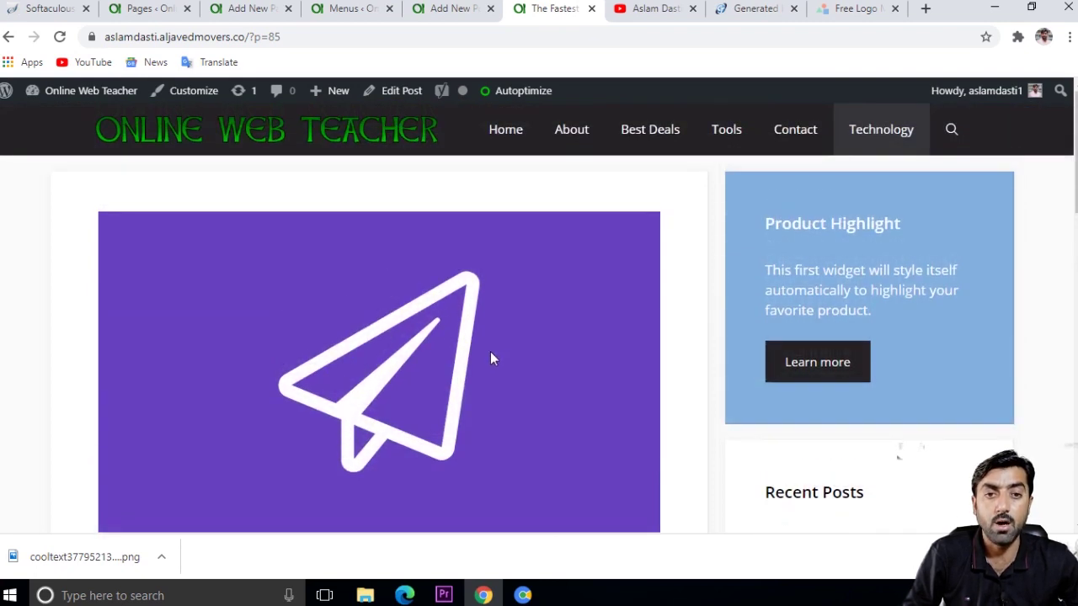
Step: Check the empty body of the Disclaimer page in its editor, and return to the editor of the post The Fastest WordPress Theme 2
{"action": "left_click", "coordinate": [268, 7]}
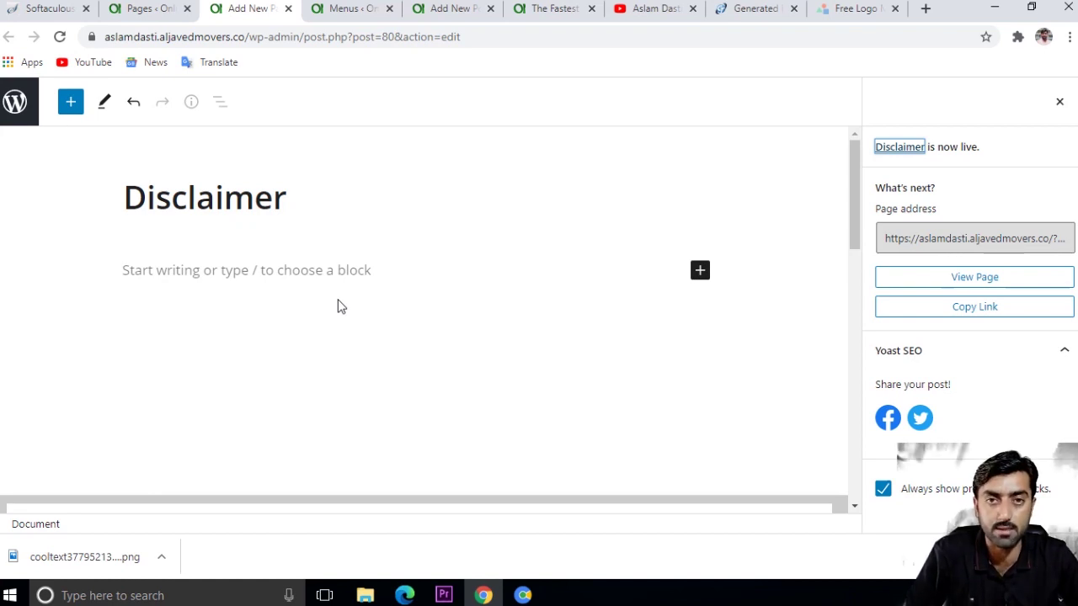
{"action": "left_click", "coordinate": [343, 261]}
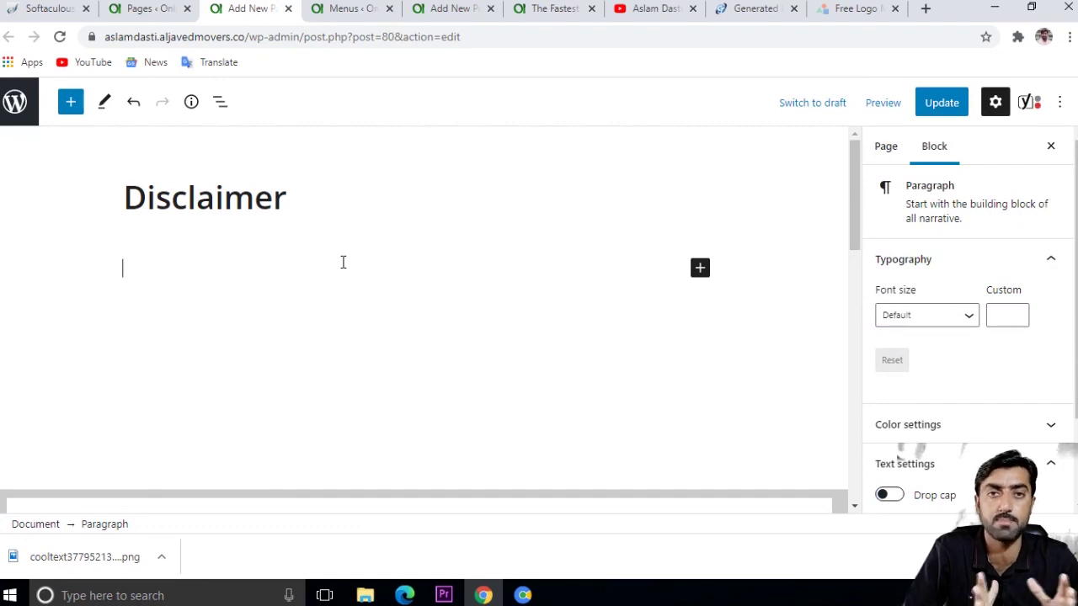
{"action": "key", "text": "ctrl+Tab"}
{"action": "key", "text": "ctrl+Tab"}
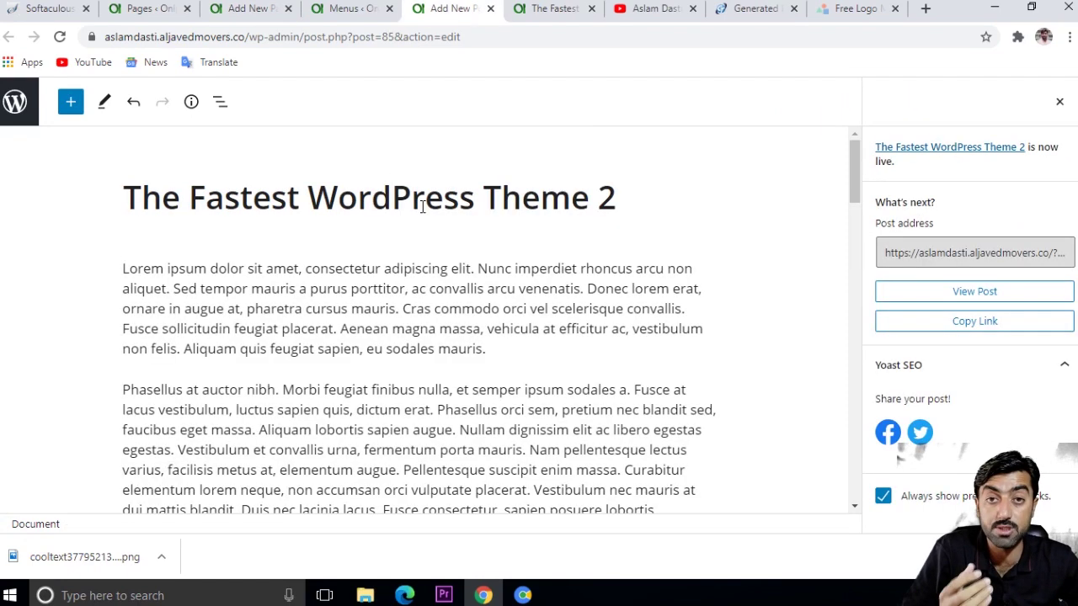